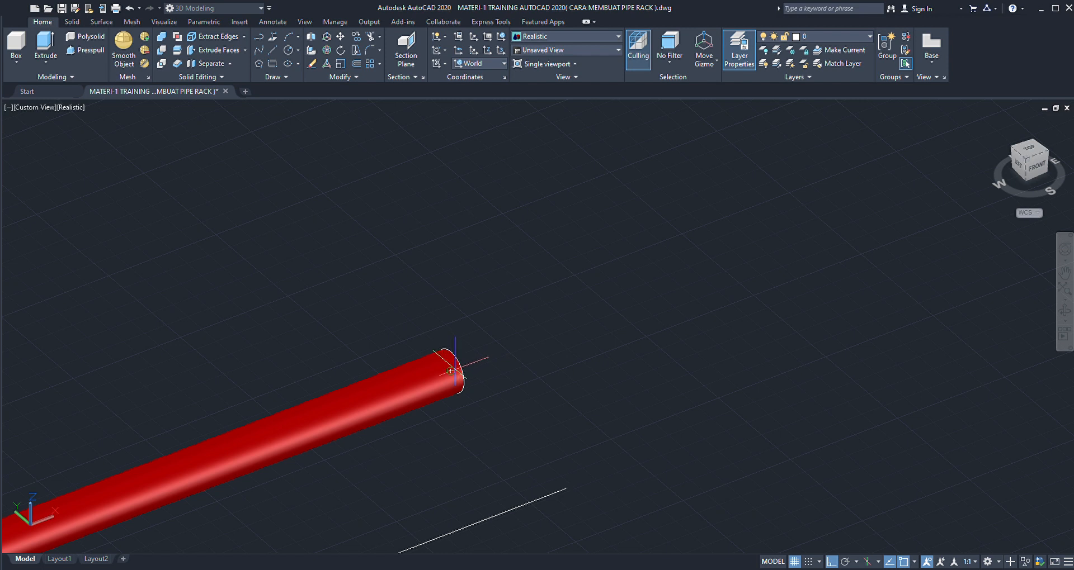
# - Draw a line from the centre of the red pipe's open end outward along its axis, continuing with a segment straight up
pyautogui.click(450, 370)
pyautogui.click(502, 351)
pyautogui.press('Return')
pyautogui.scroll(-3, 519, 336)
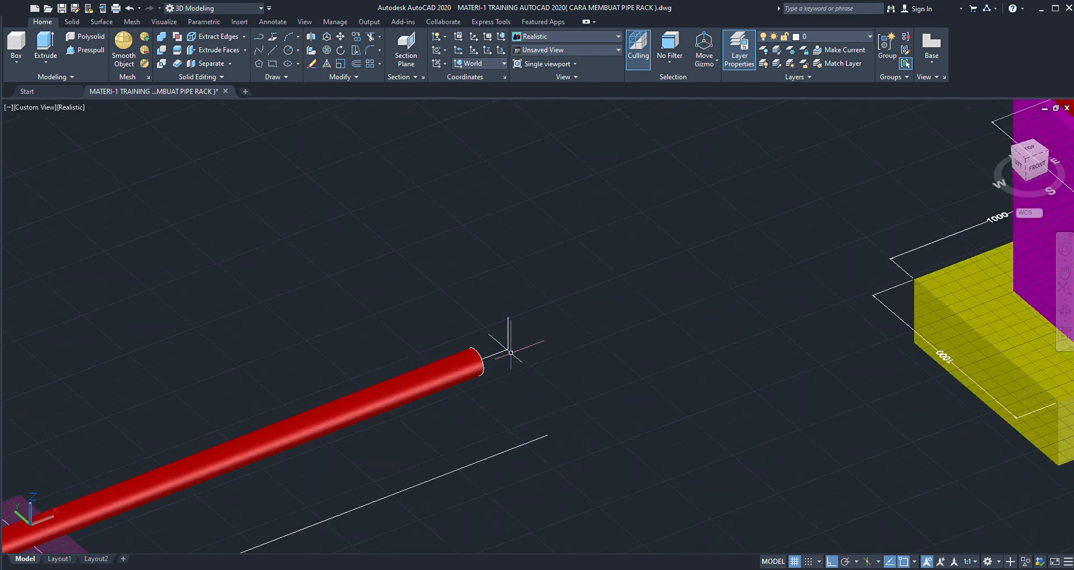
pyautogui.scroll(2, 510, 353)
pyautogui.scroll(1, 509, 351)
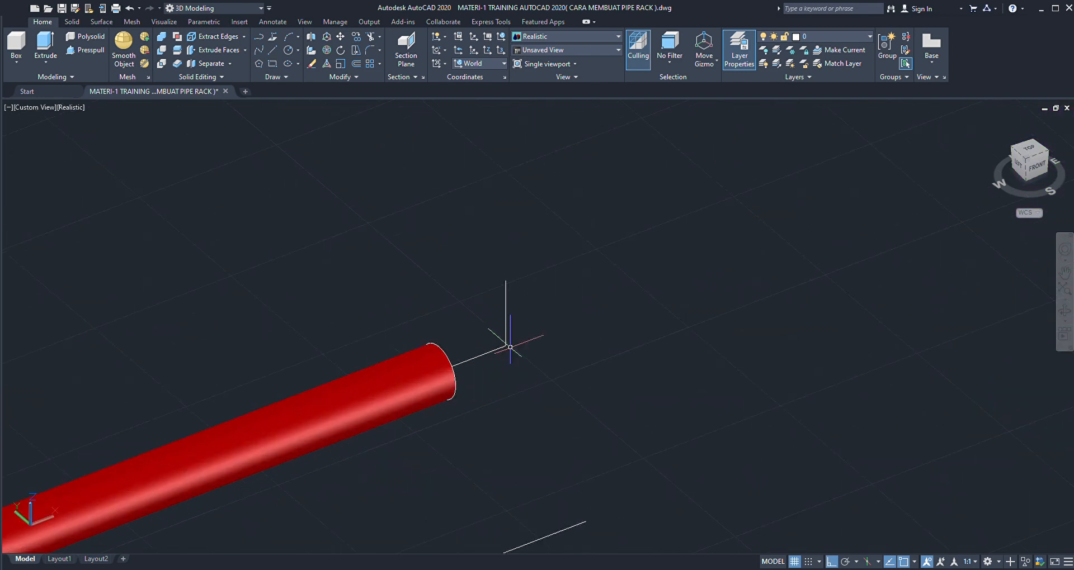
pyautogui.scroll(-1, 510, 349)
pyautogui.scroll(1, 512, 344)
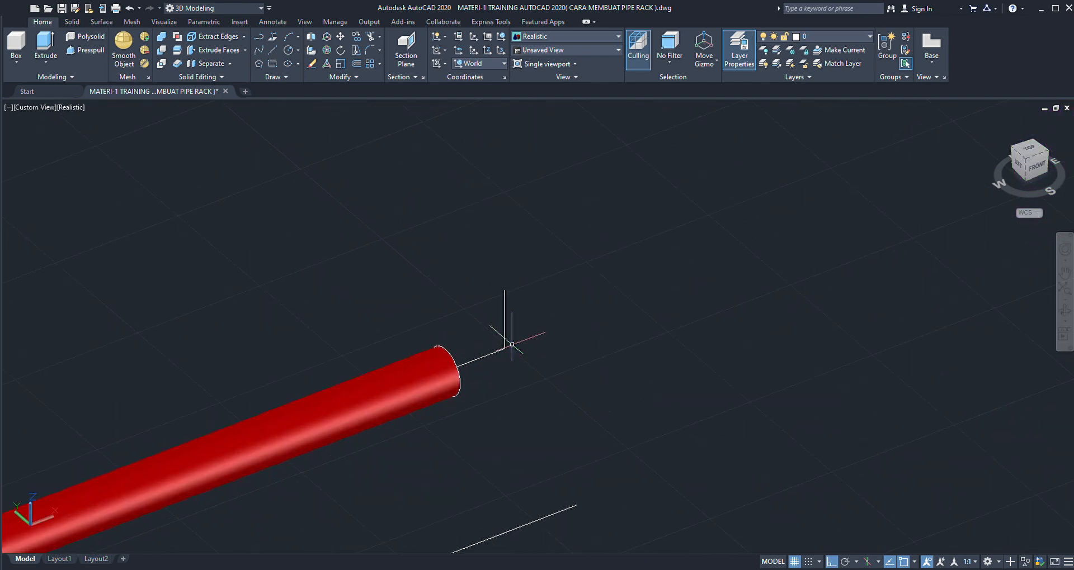
pyautogui.scroll(1, 511, 344)
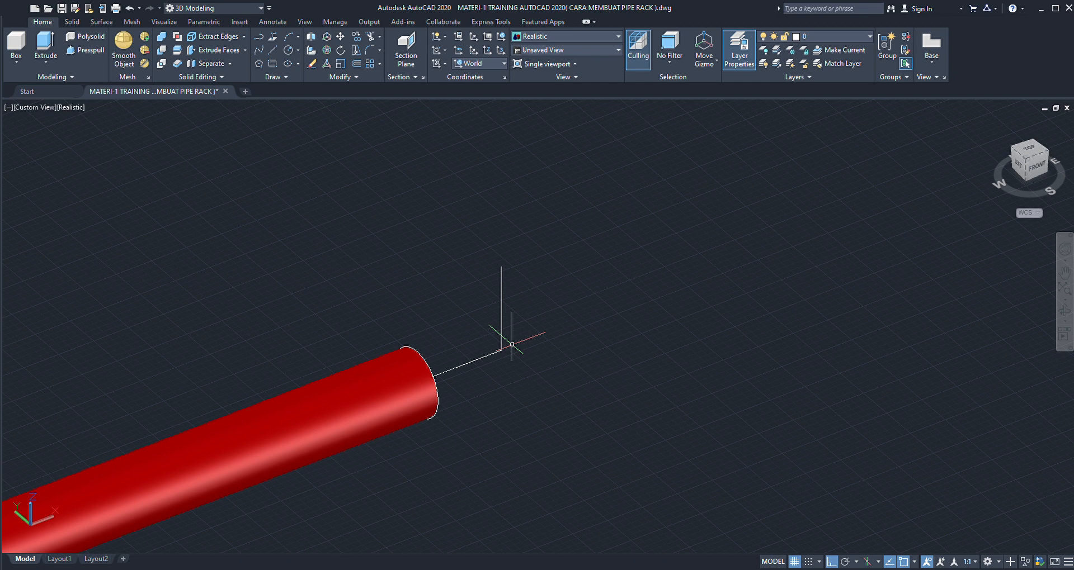
pyautogui.scroll(-1, 512, 344)
pyautogui.scroll(1, 505, 333)
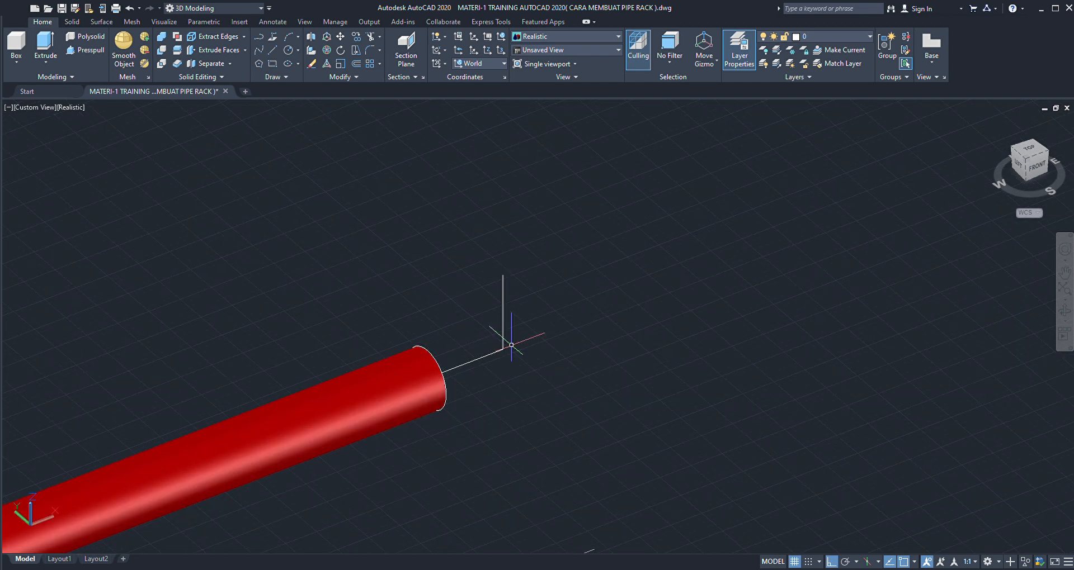
# - Copy the horizontal and vertical lines at the pipe end to the empty area behind the pipe
pyautogui.click(523, 341)
pyautogui.click(483, 371)
pyautogui.scroll(-1, 486, 369)
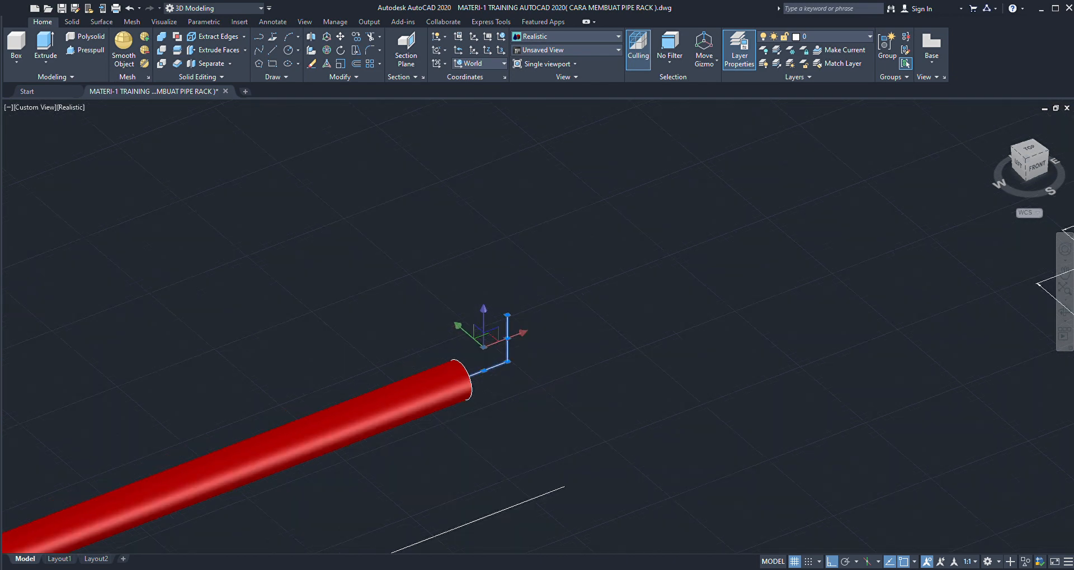
pyautogui.scroll(-1, 531, 394)
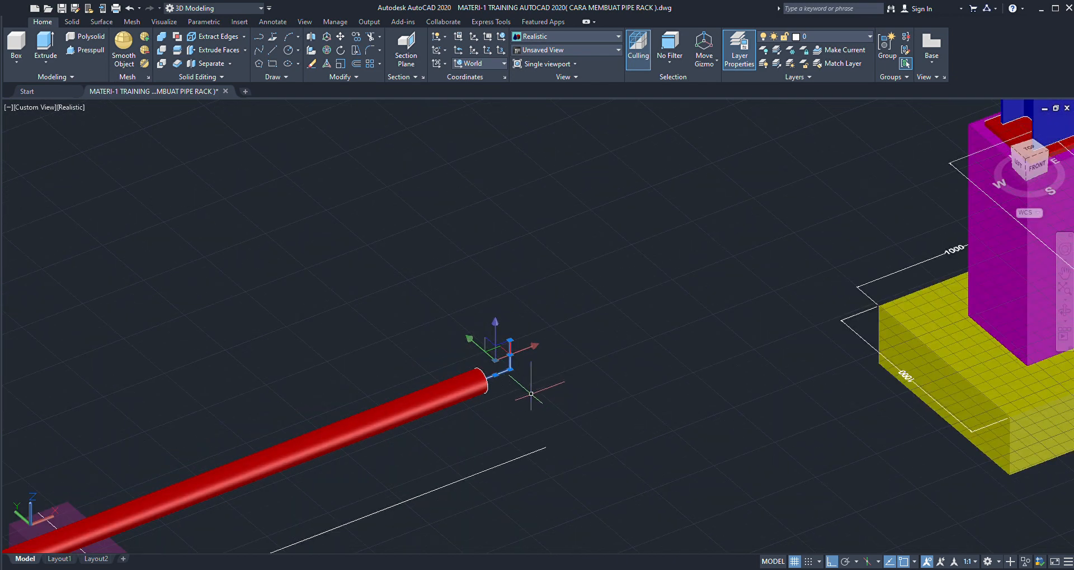
pyautogui.write('co')
pyautogui.press('Return')
pyautogui.scroll(-2, 533, 395)
pyautogui.click(593, 404)
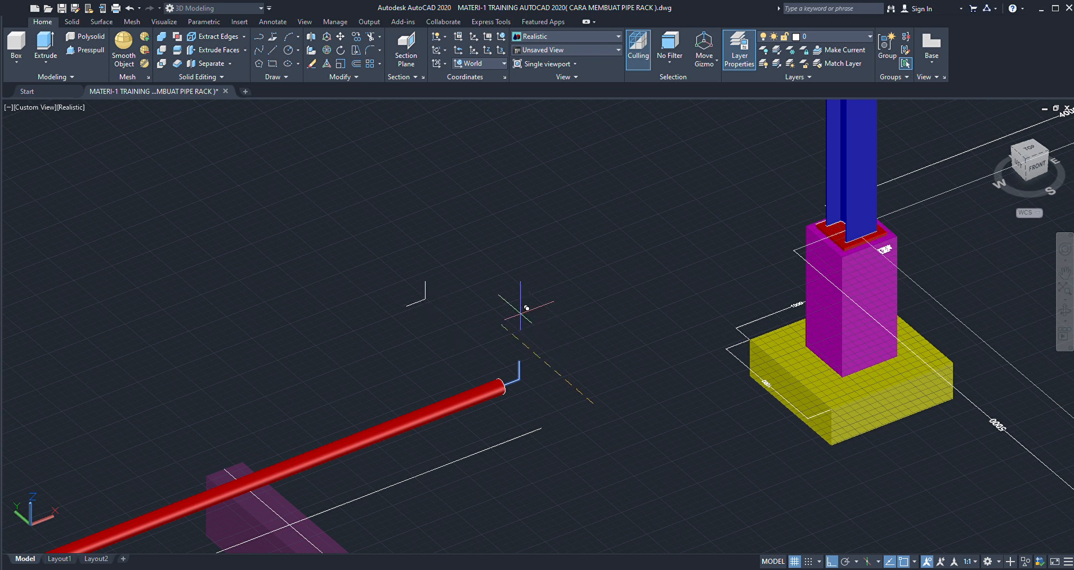
# - Draw a flat circle centred on the free end of the copied horizontal line
pyautogui.scroll(5, 397, 300)
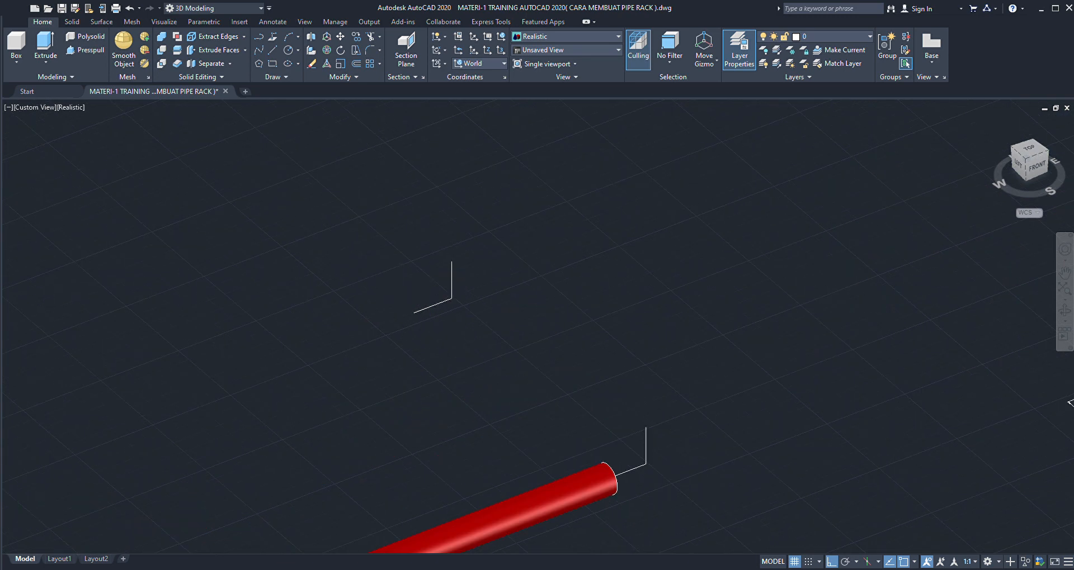
pyautogui.scroll(-3, 417, 301)
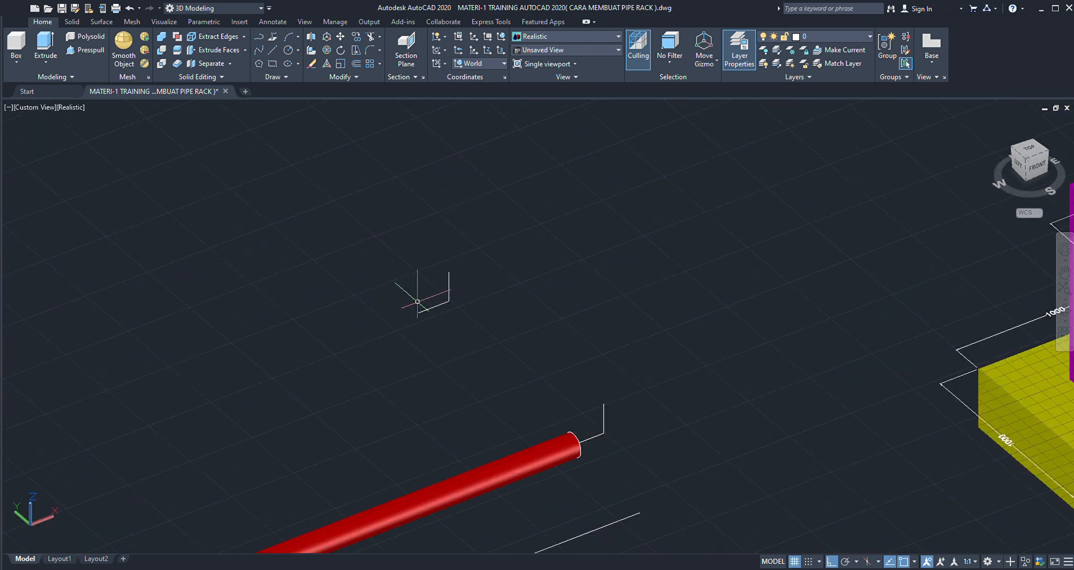
pyautogui.scroll(3, 417, 301)
pyautogui.scroll(2, 423, 303)
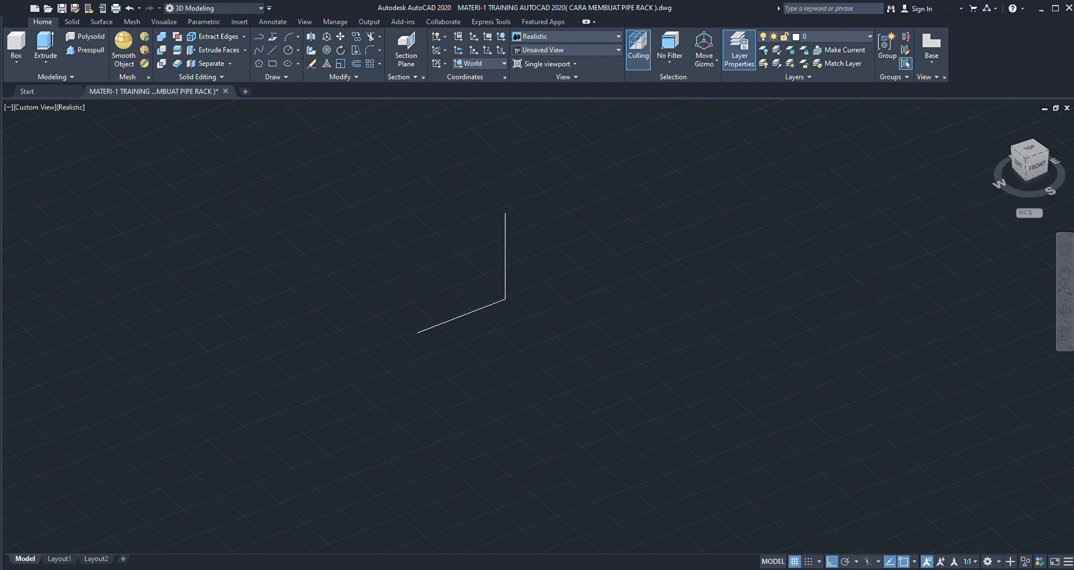
pyautogui.scroll(2, 413, 317)
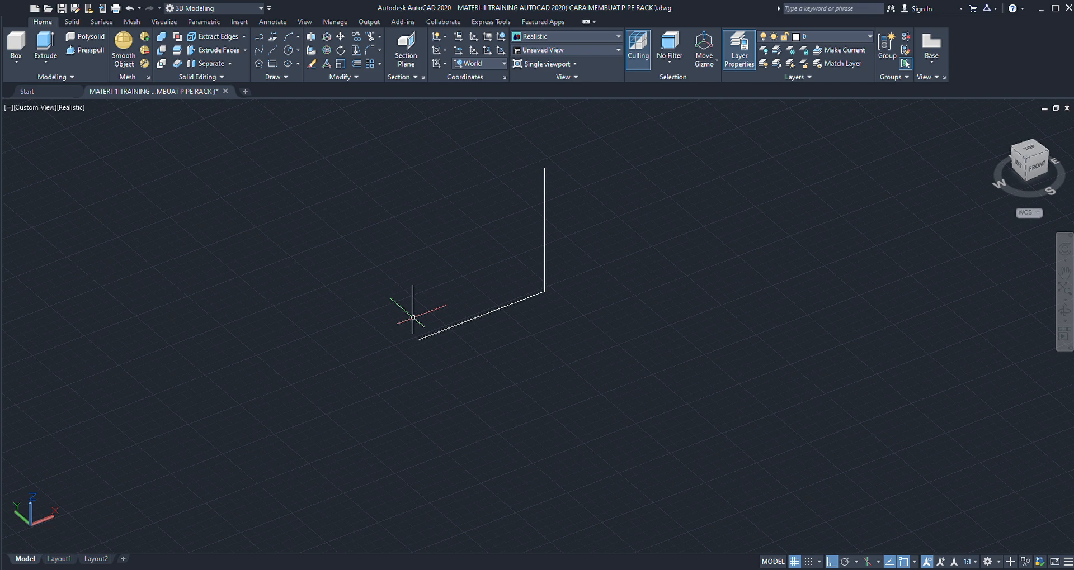
pyautogui.scroll(-2, 412, 316)
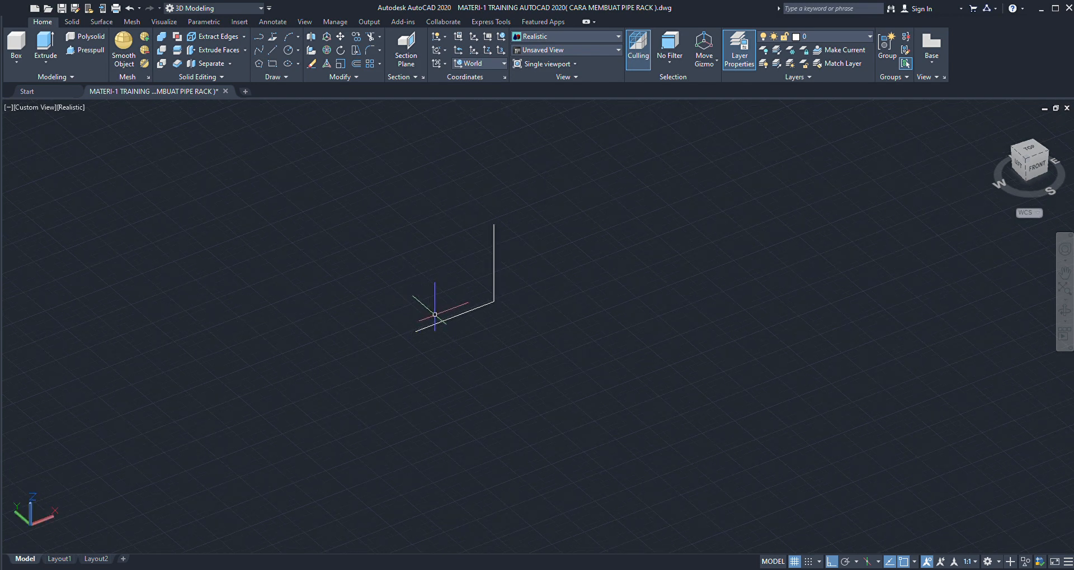
pyautogui.scroll(2, 423, 318)
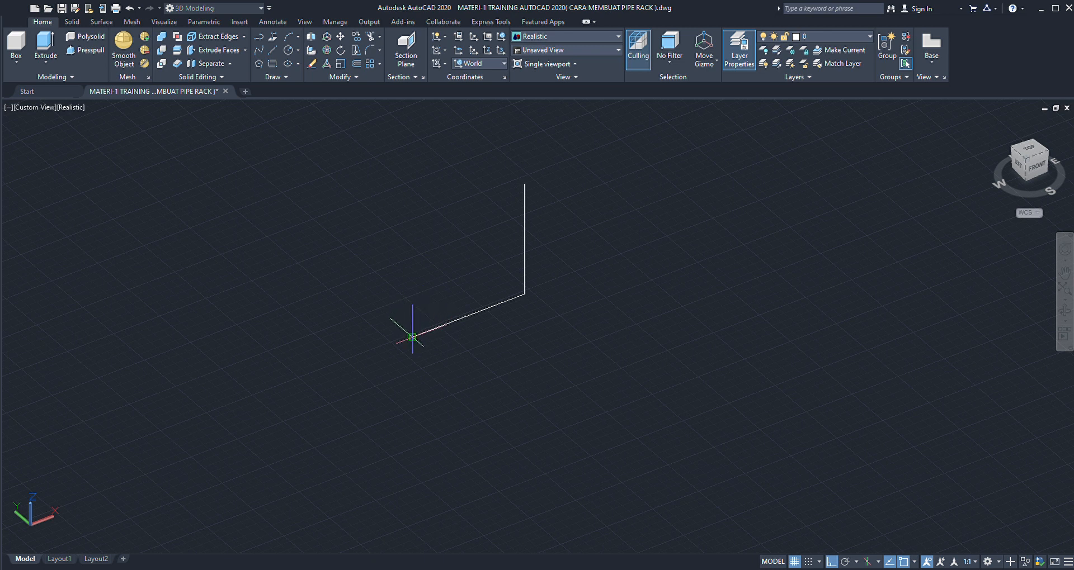
pyautogui.click(413, 337)
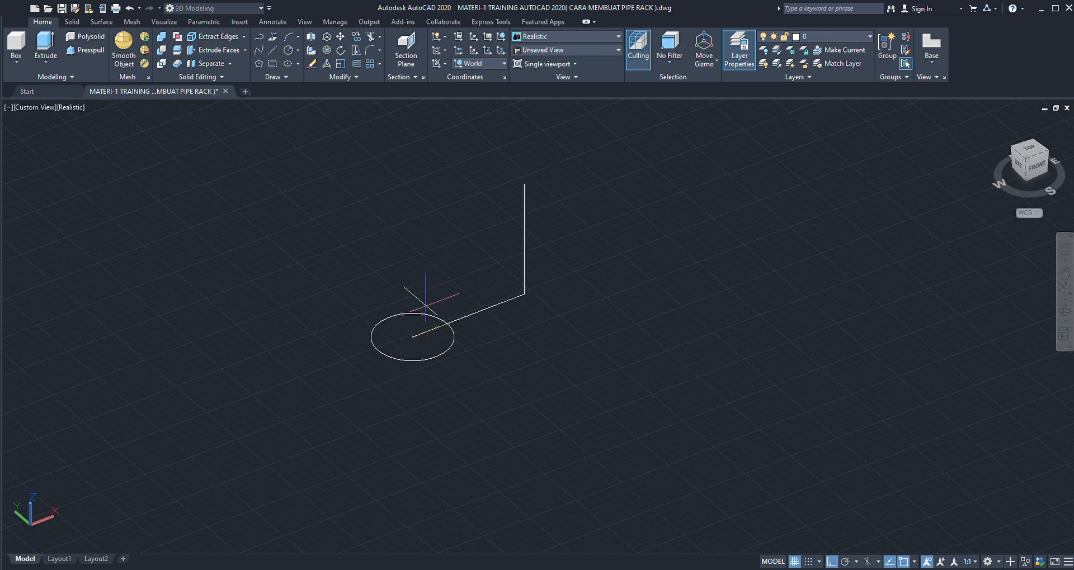
pyautogui.press('Return')
# - Draw a line from the corner of the copied lines along the Y axis, perpendicular to the horizontal line
pyautogui.scroll(-5, 422, 326)
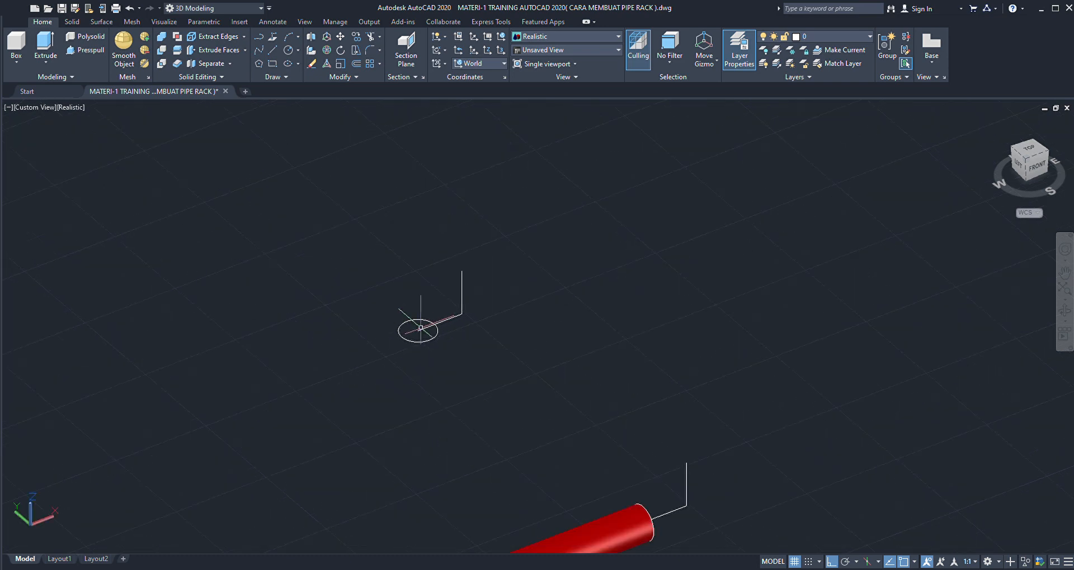
pyautogui.scroll(2, 423, 323)
pyautogui.scroll(2, 444, 306)
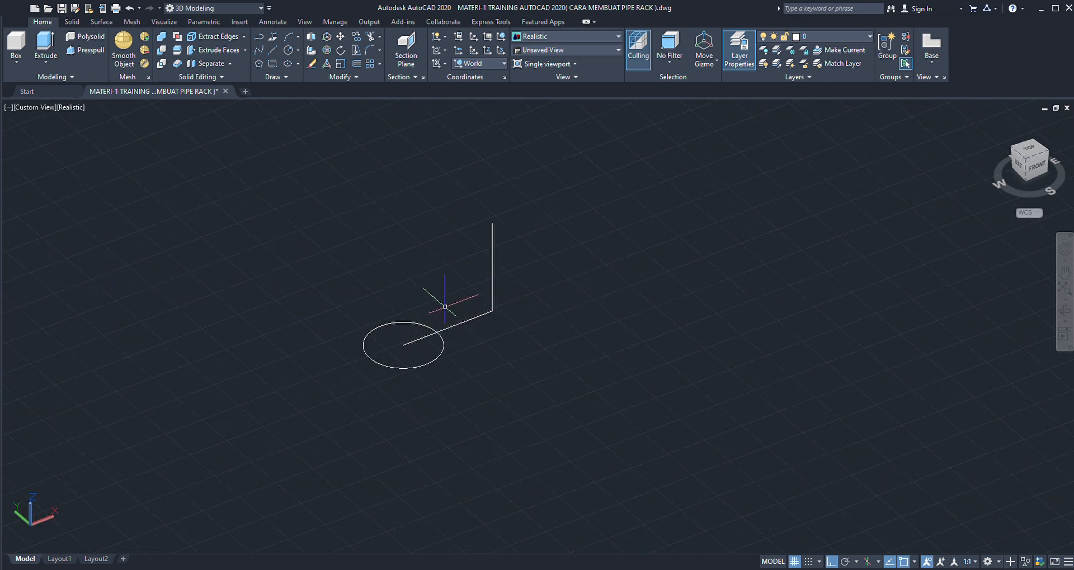
pyautogui.click(492, 310)
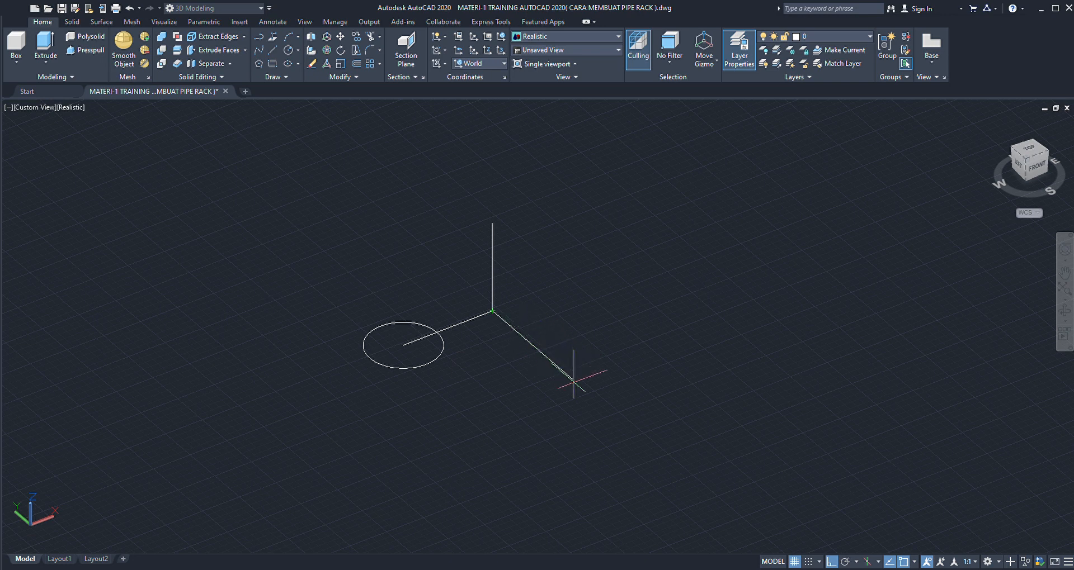
pyautogui.press('Return')
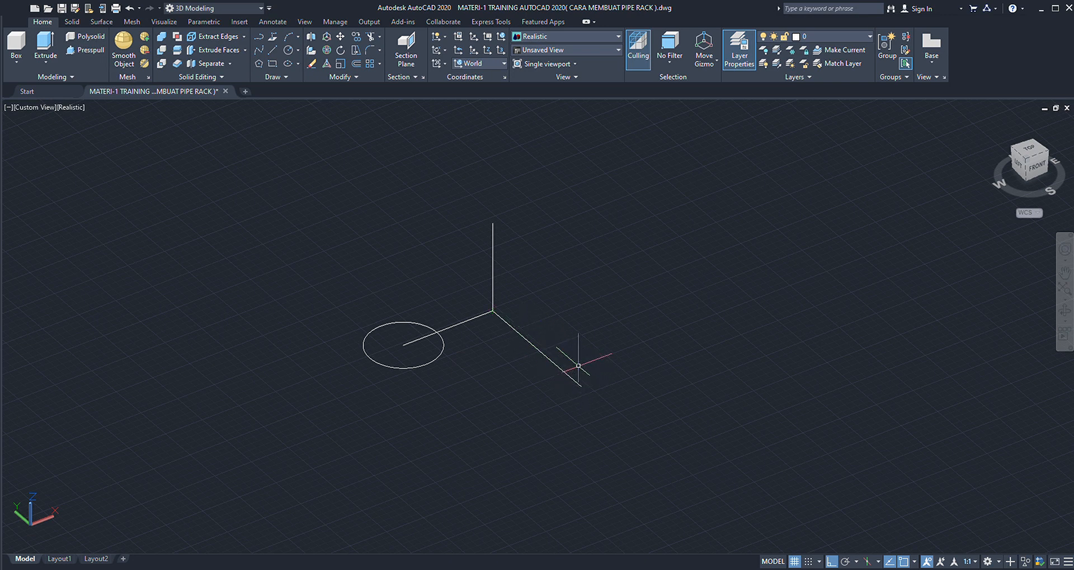
# - Change the colour of the new Y-direction line to red
pyautogui.click(580, 366)
pyautogui.click(546, 383)
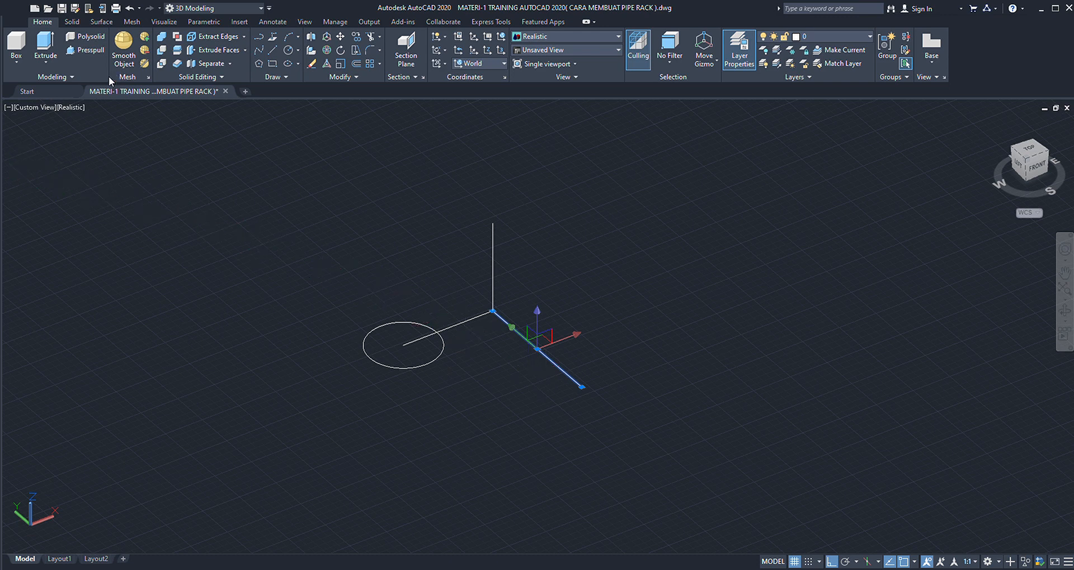
pyautogui.click(82, 100)
pyautogui.press('Escape')
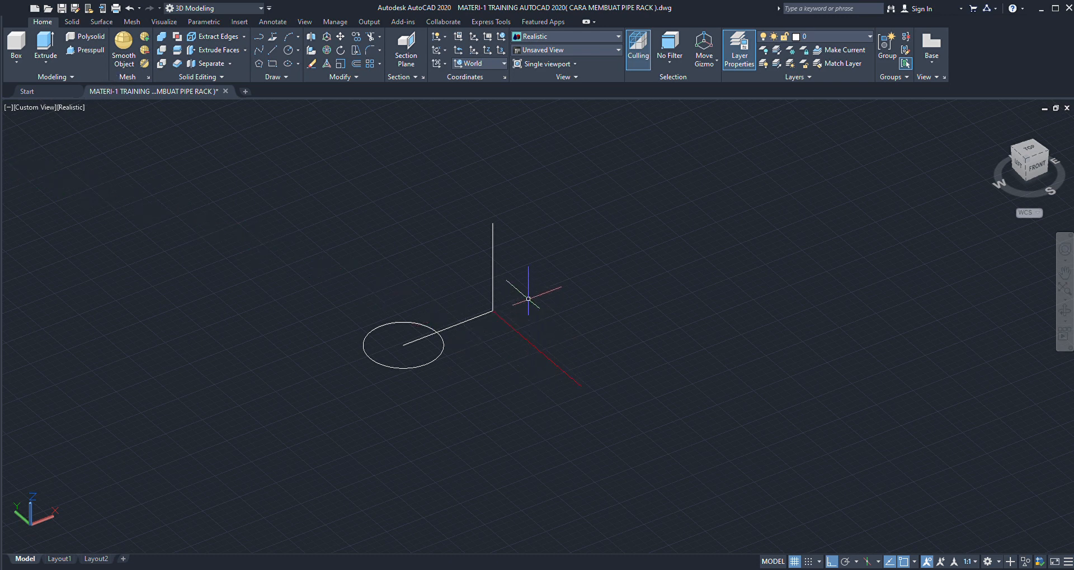
# - Change the colour of the horizontal line running from the circle's centre to the corner to cyan
pyautogui.click(514, 269)
pyautogui.click(473, 279)
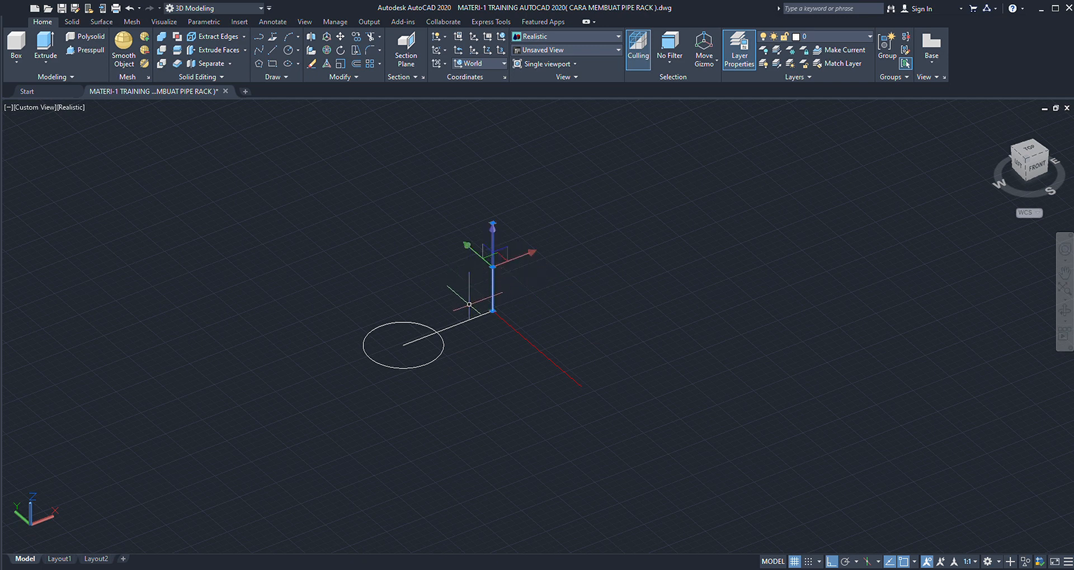
pyautogui.click(467, 321)
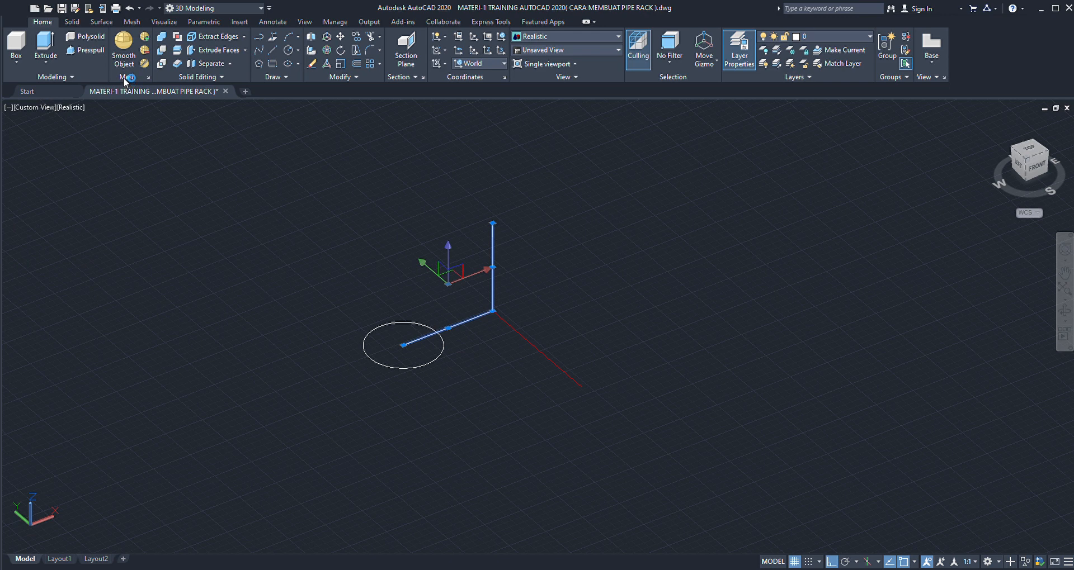
pyautogui.press('Escape')
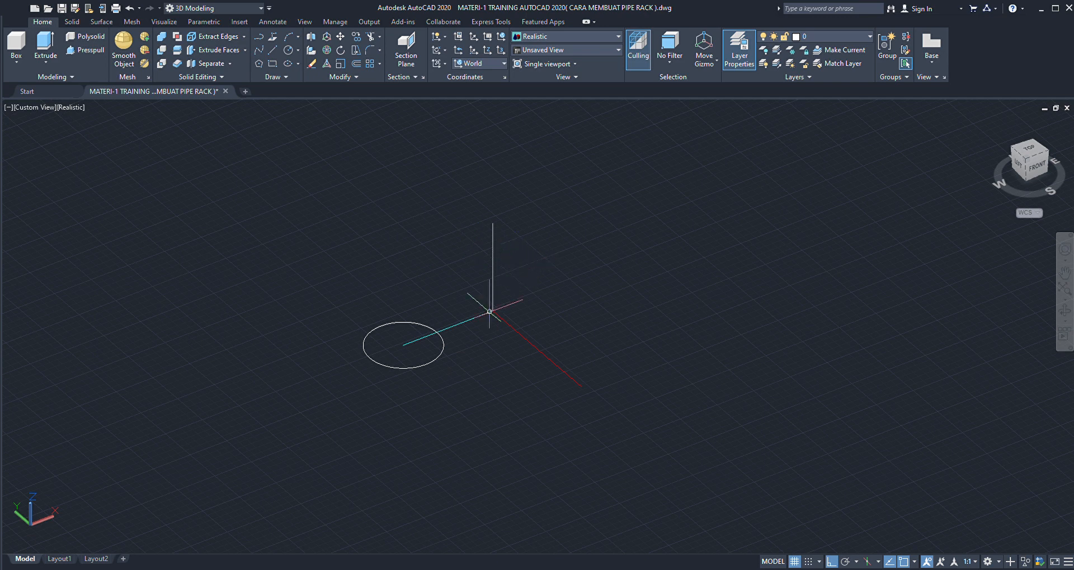
pyautogui.scroll(2, 436, 366)
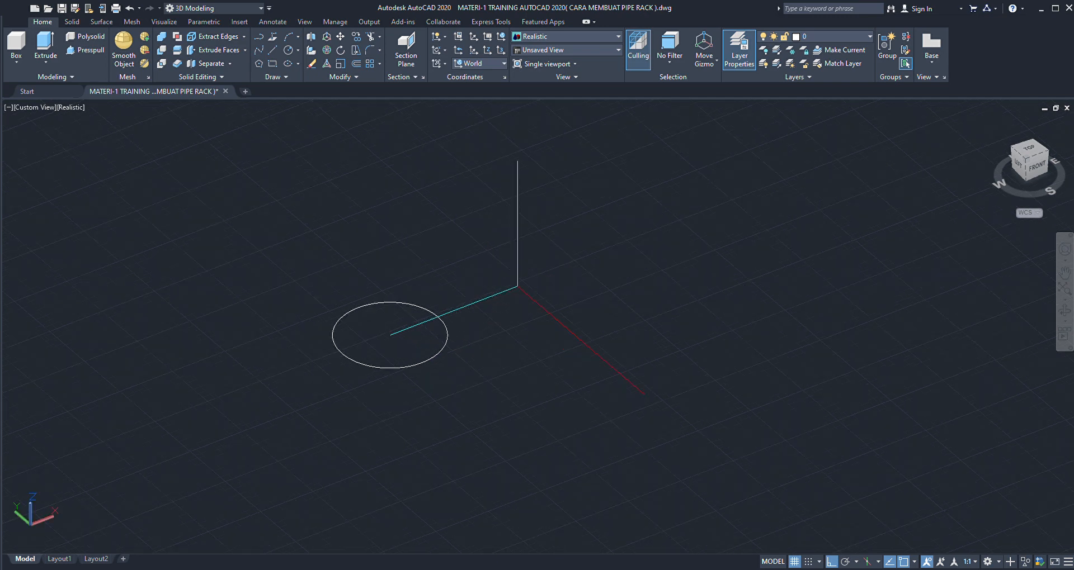
pyautogui.click(445, 342)
pyautogui.scroll(-2, 401, 369)
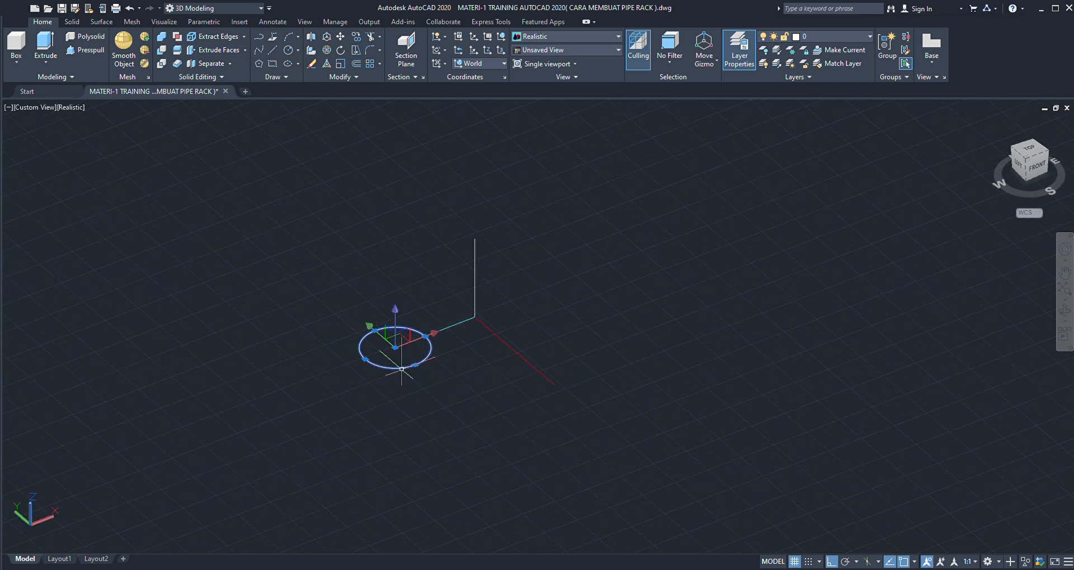
pyautogui.press('Escape')
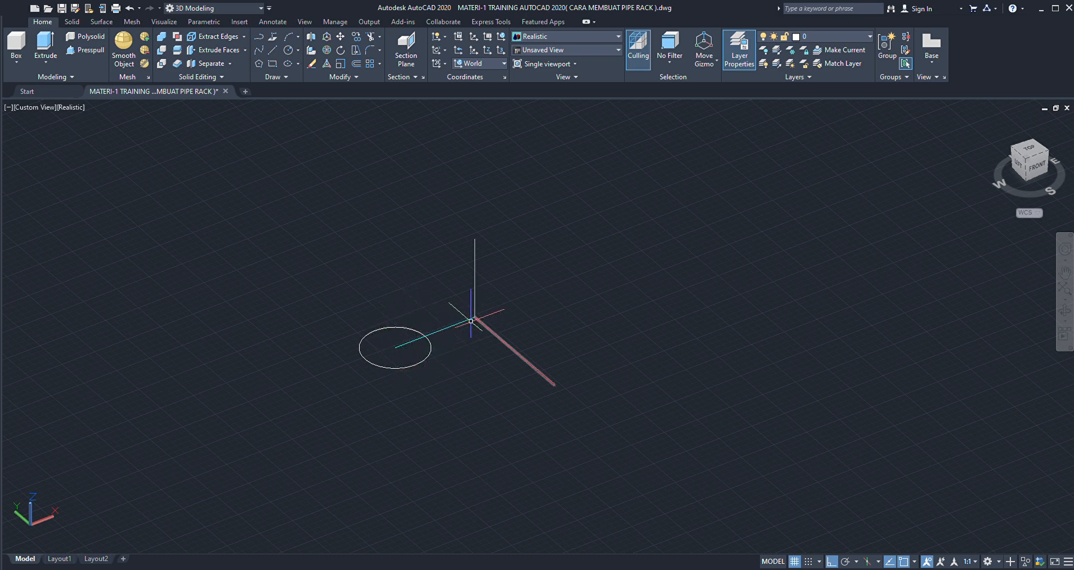
# - Move the cyan line from its end at the circle's centre to the corner where the red and vertical lines meet
pyautogui.scroll(2, 472, 321)
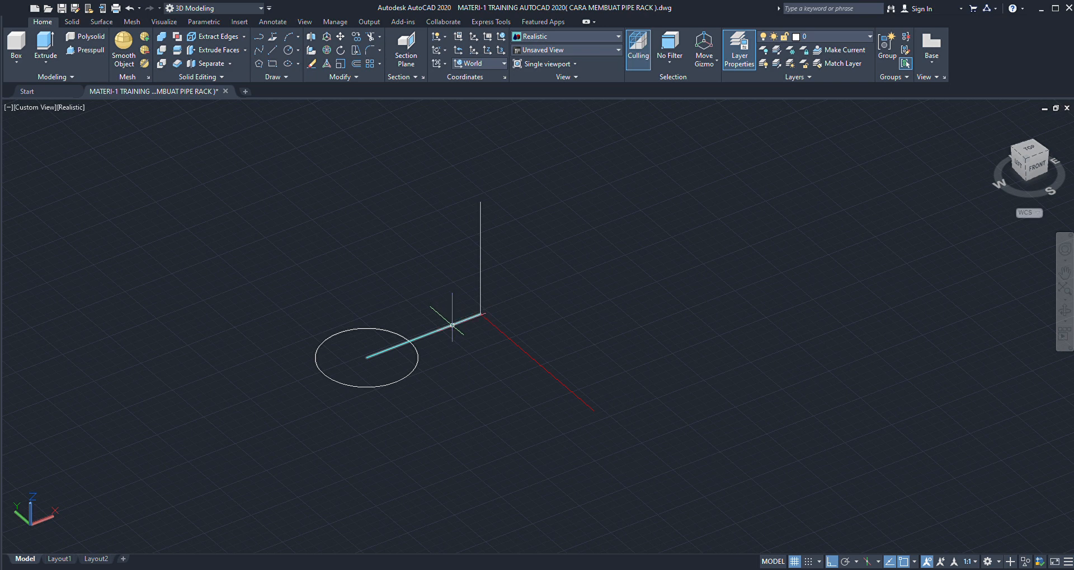
pyautogui.click(452, 325)
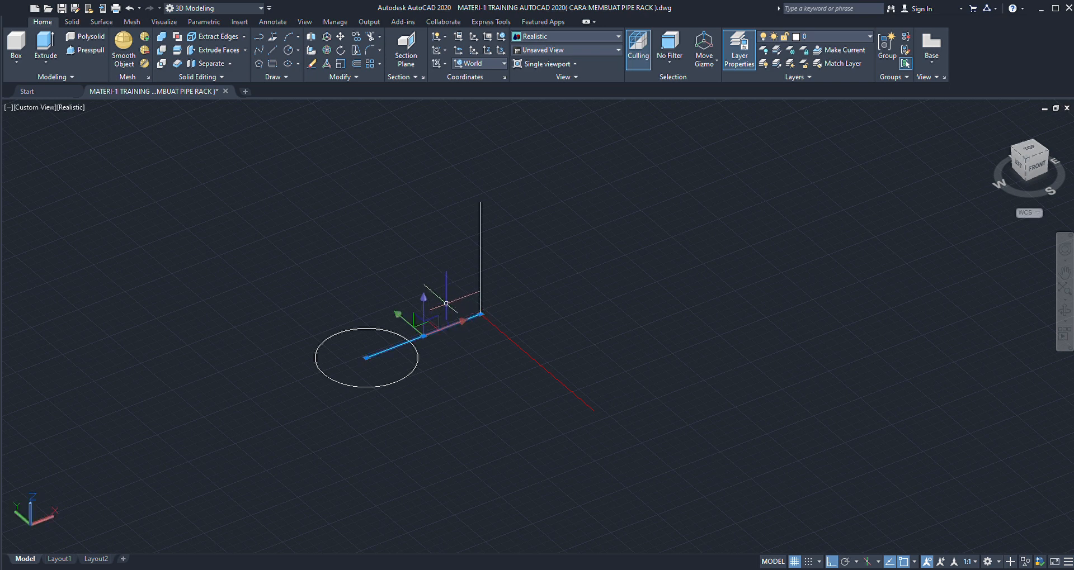
pyautogui.write('co')
pyautogui.press('space')
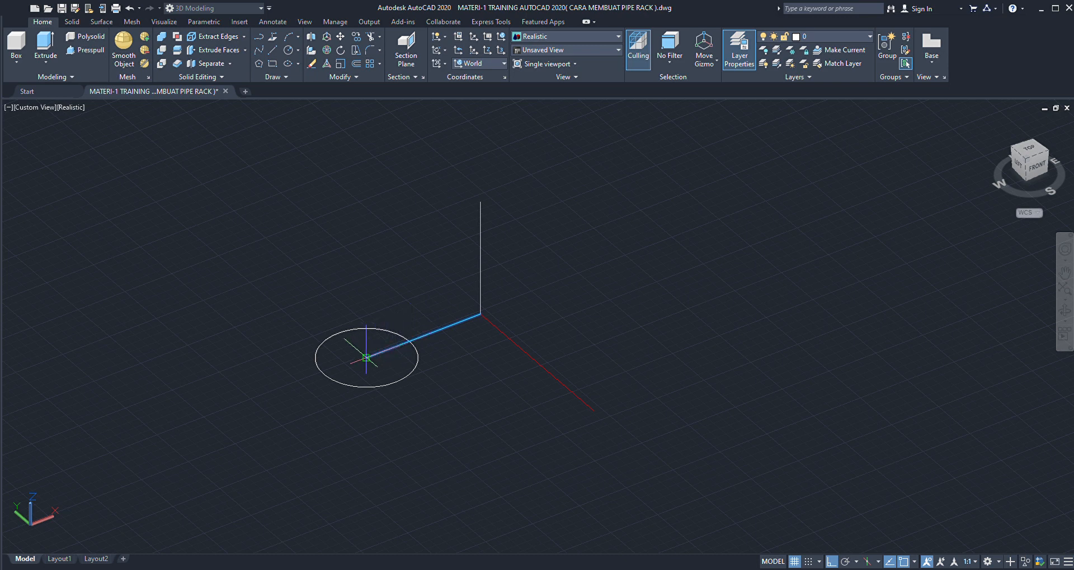
pyautogui.click(366, 358)
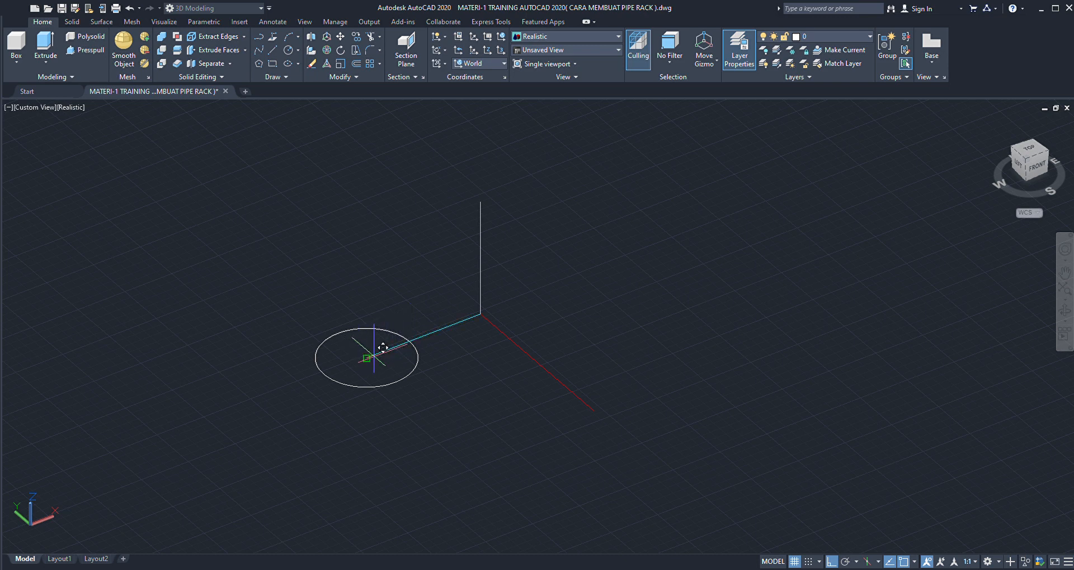
pyautogui.click(481, 314)
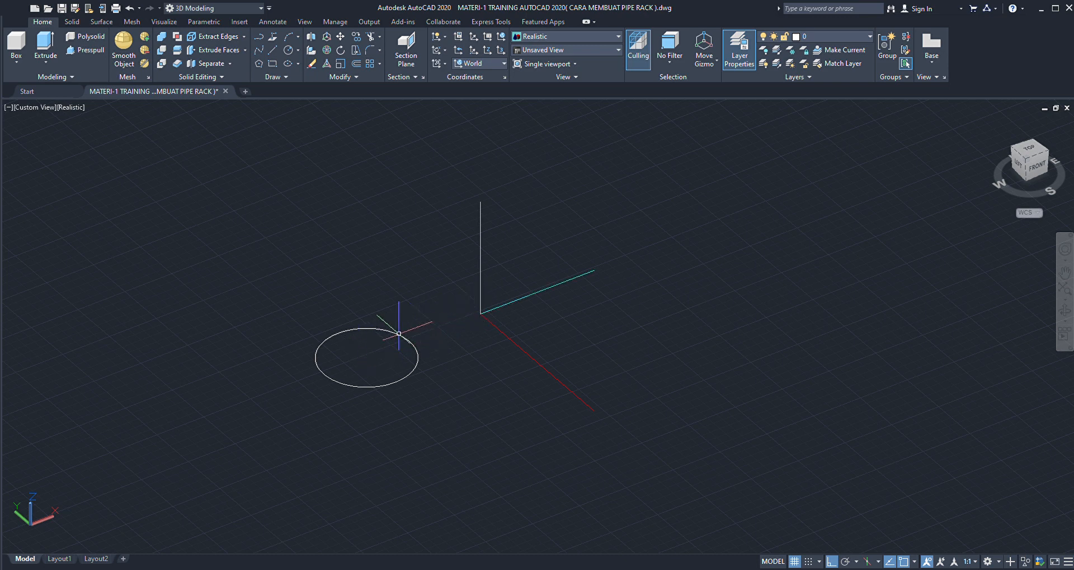
# - Move the circle from its centre point to the free end of the cyan line
pyautogui.scroll(2, 399, 334)
pyautogui.click(412, 342)
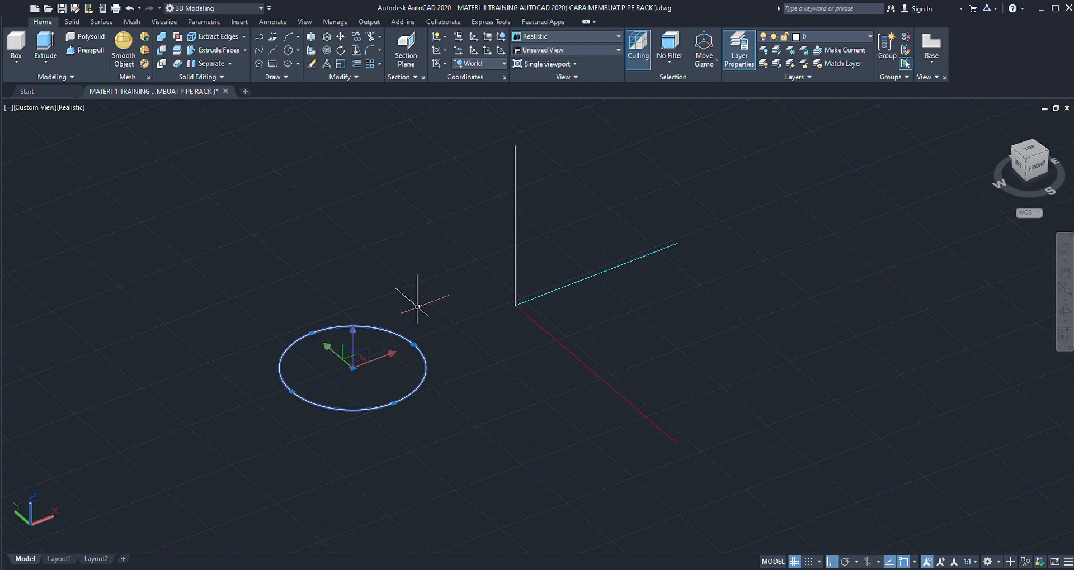
pyautogui.write('m')
pyautogui.press('Return')
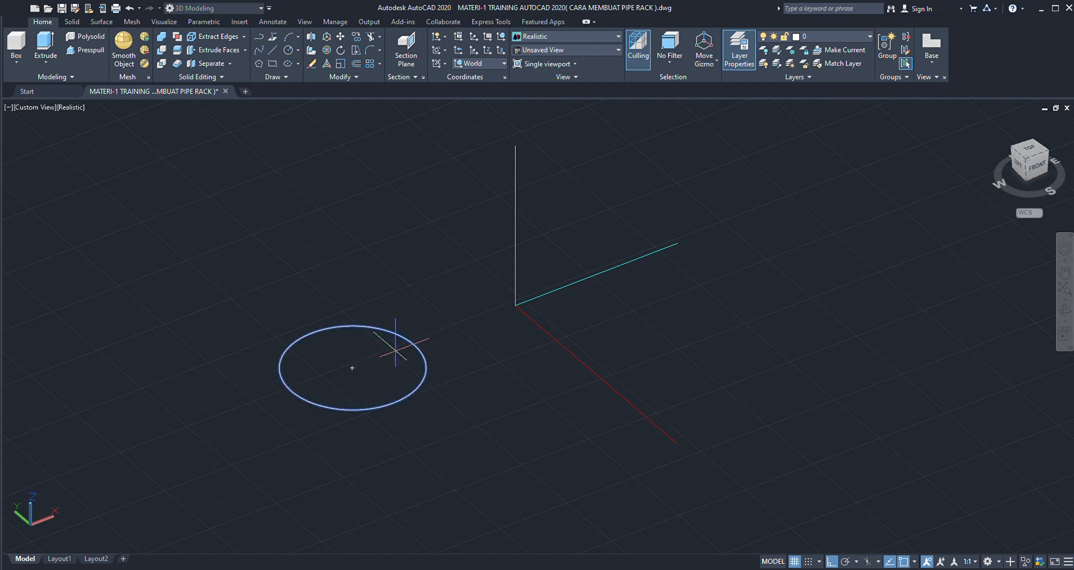
pyautogui.click(353, 368)
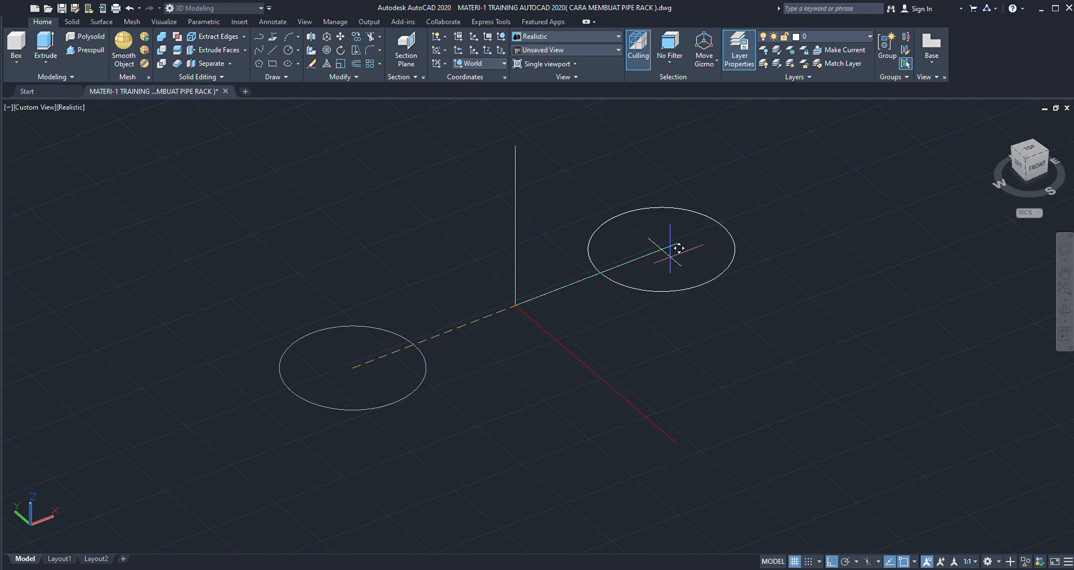
pyautogui.click(687, 234)
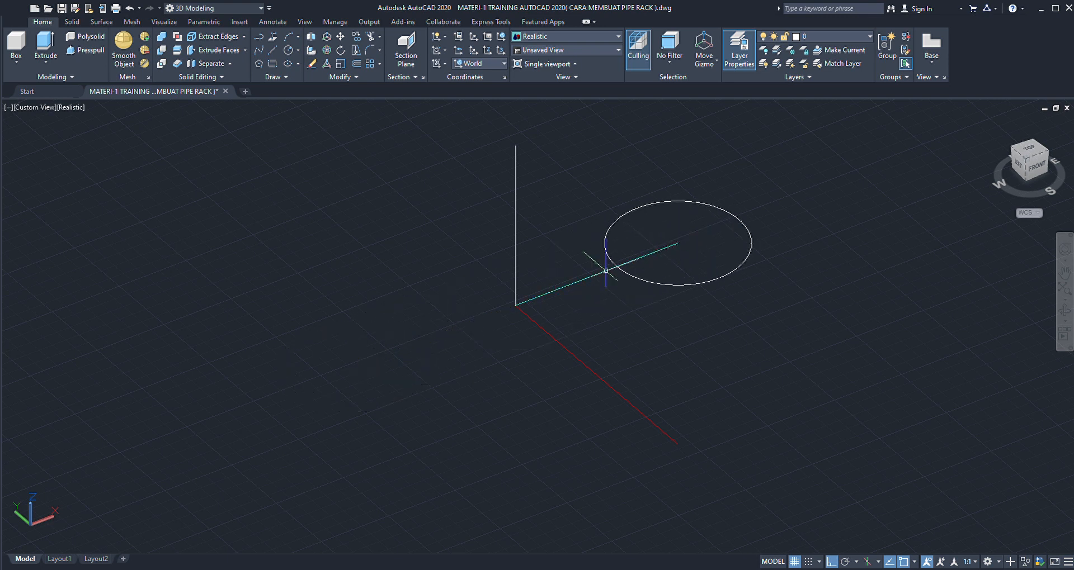
# - Change the colour of the circle at the cyan line's end to red
pyautogui.scroll(-2, 671, 246)
pyautogui.scroll(1, 682, 235)
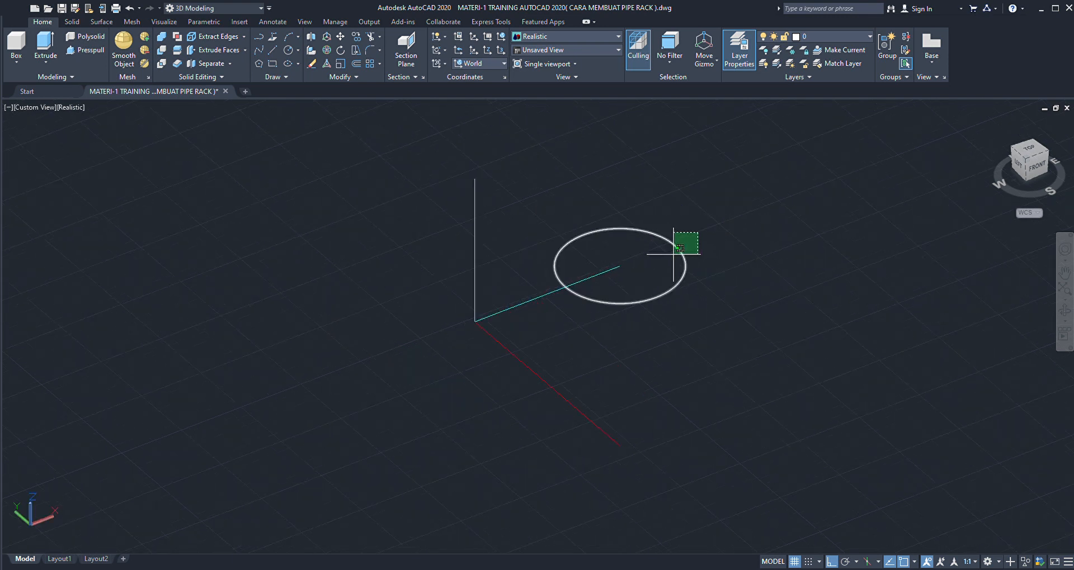
pyautogui.click(674, 252)
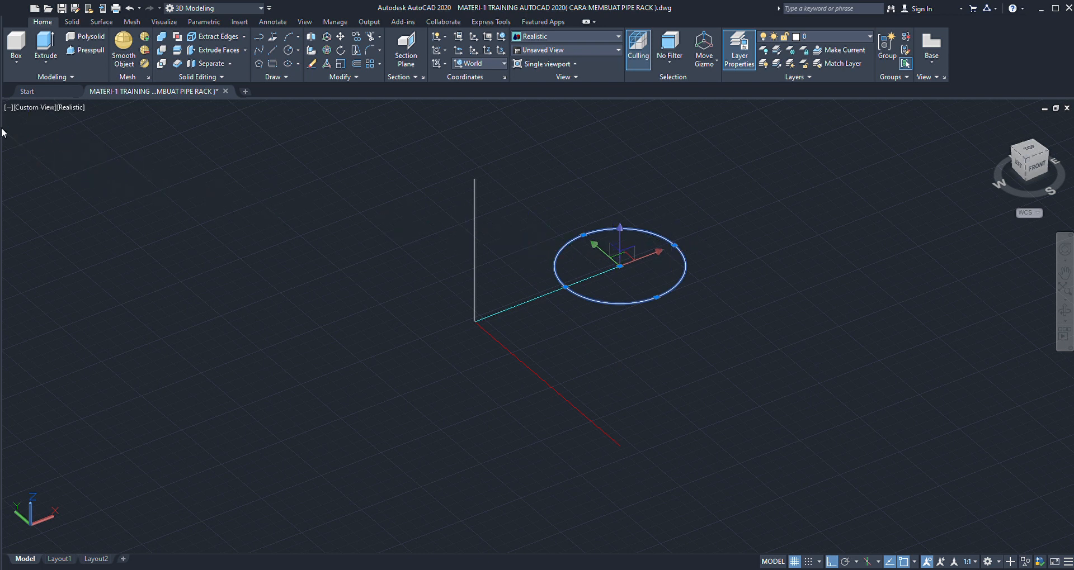
pyautogui.press('Escape')
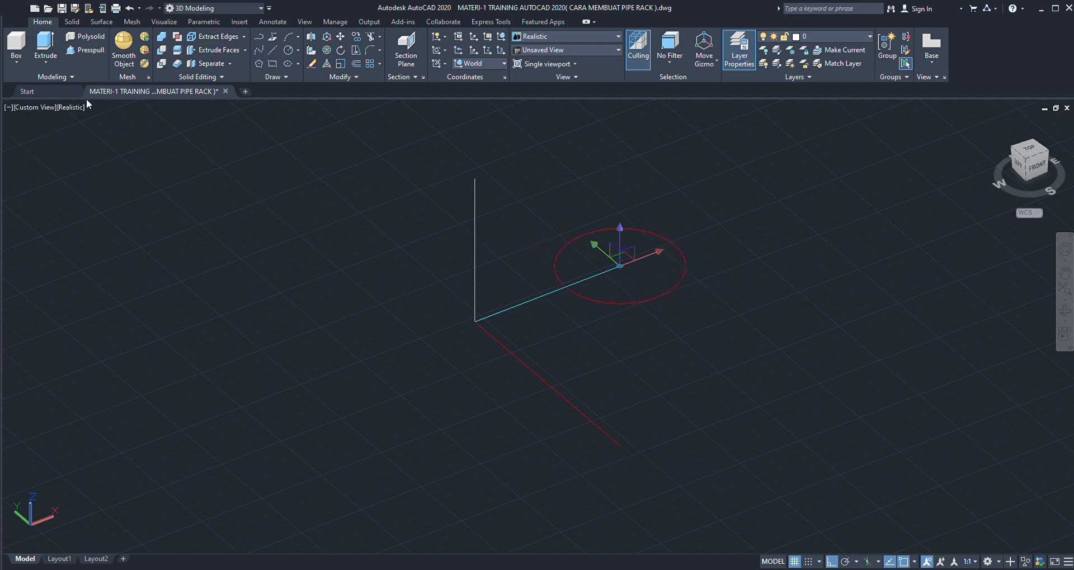
pyautogui.click(82, 103)
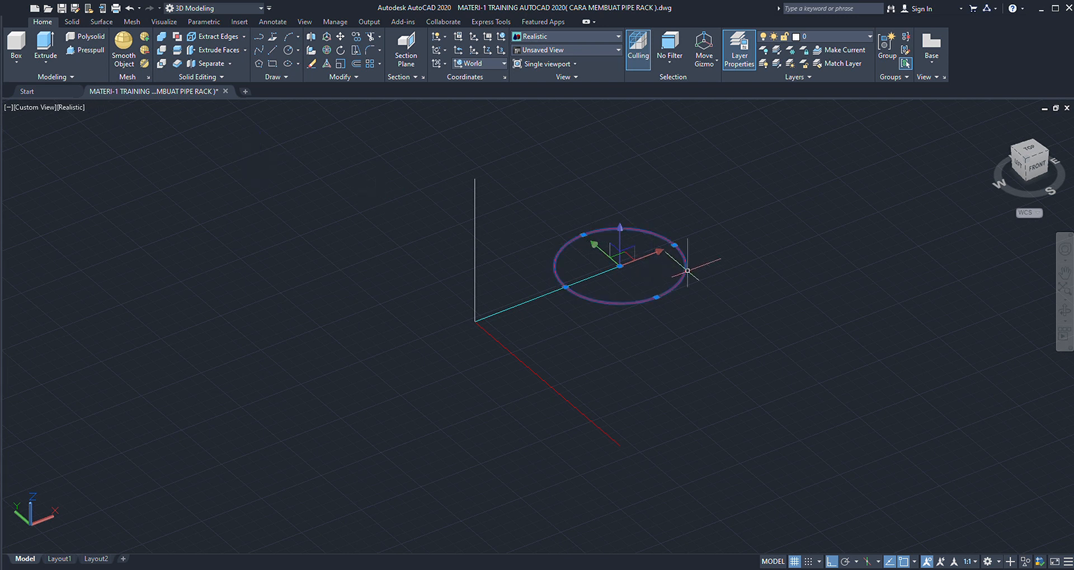
pyautogui.press('Escape')
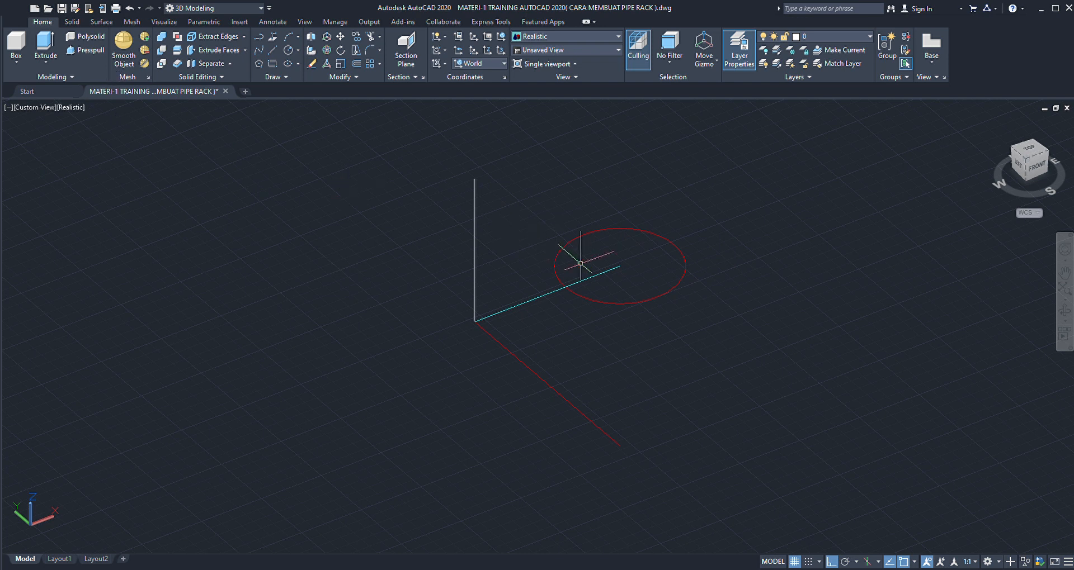
# - Revolve the red circle as a surface about the red Y-direction line, ending the angle at the vertical line's upper endpoint to form a pipe elbow
pyautogui.scroll(-1, 663, 239)
pyautogui.scroll(2, 668, 243)
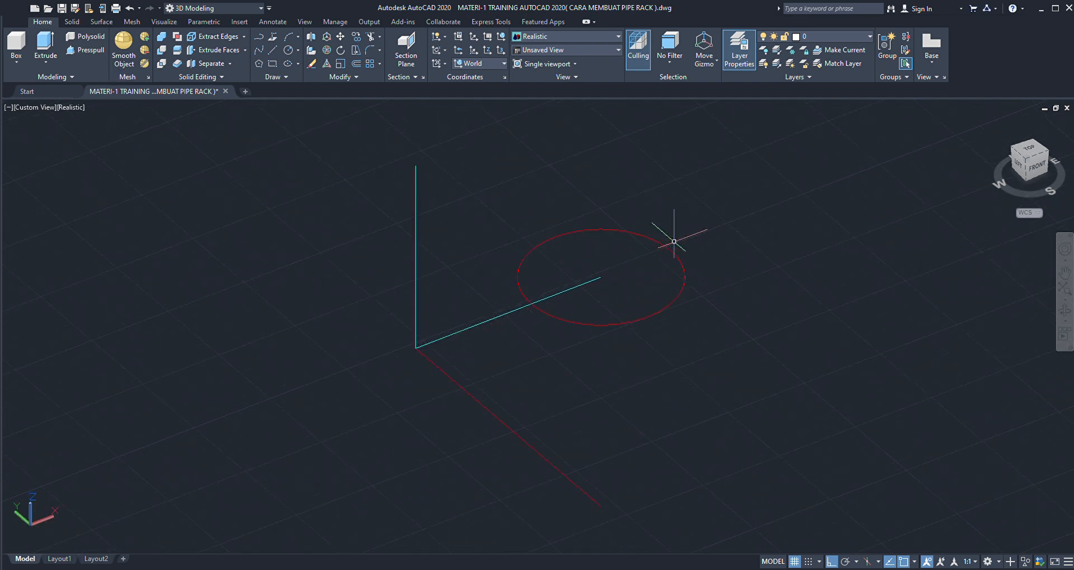
pyautogui.click(665, 253)
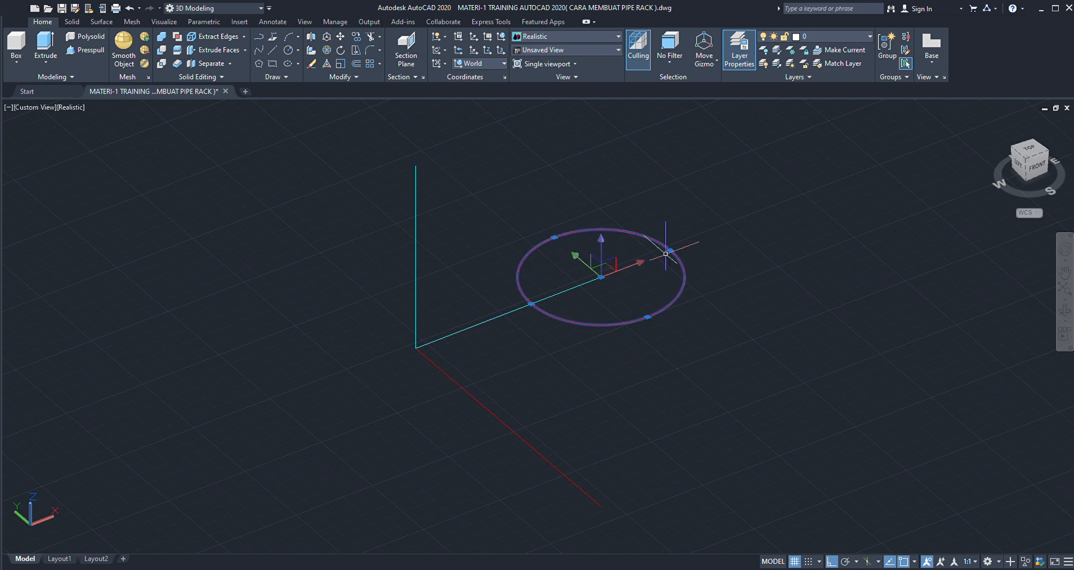
pyautogui.scroll(-2, 599, 264)
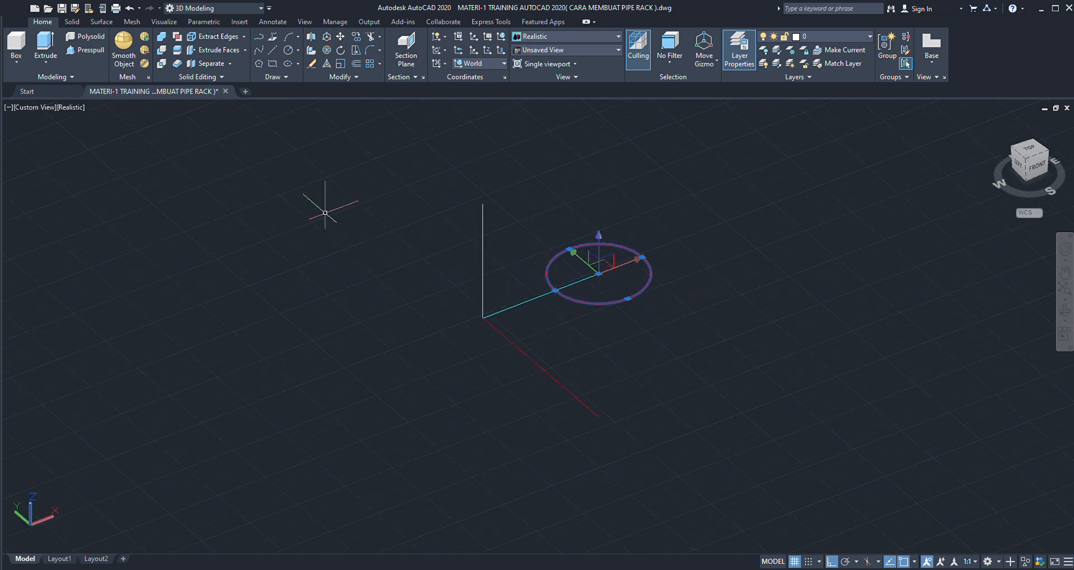
pyautogui.click(100, 22)
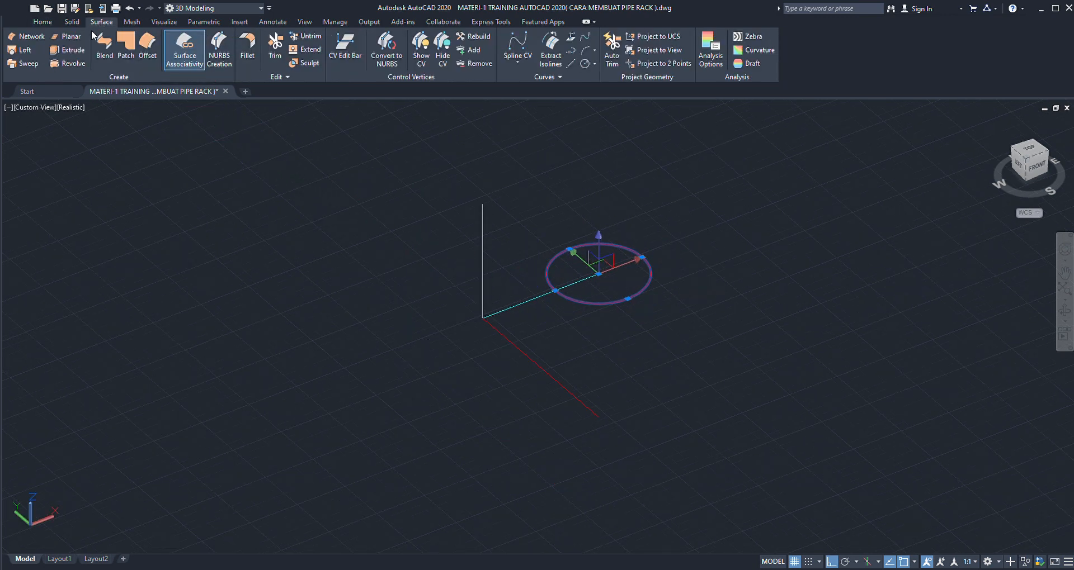
pyautogui.click(70, 63)
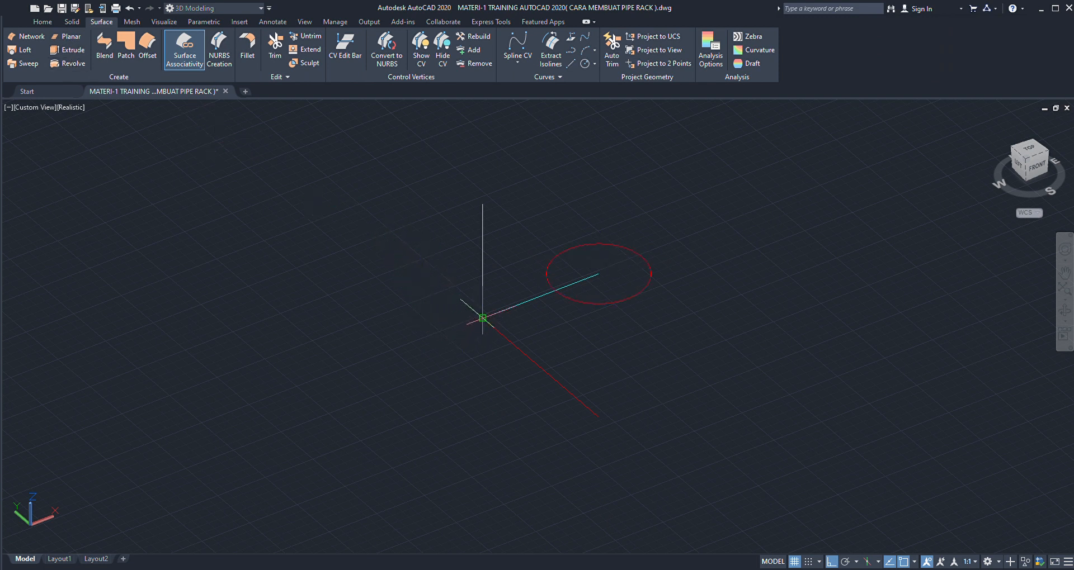
pyautogui.click(482, 318)
pyautogui.click(598, 417)
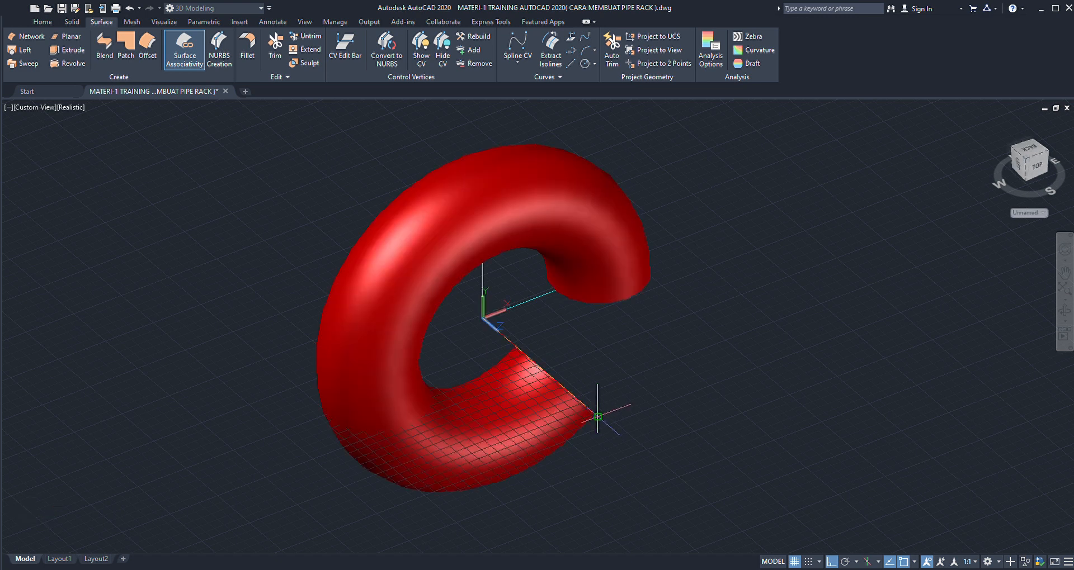
pyautogui.press('Return')
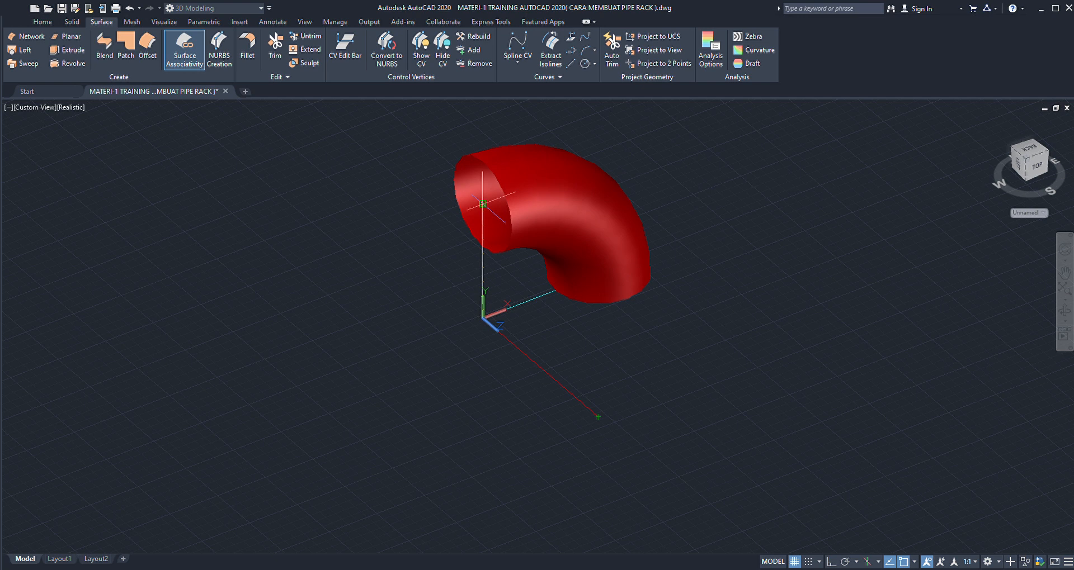
pyautogui.click(482, 204)
# - Examine the elbow surface and its position relative to the path lines at the red pipe's end
pyautogui.scroll(-5, 498, 196)
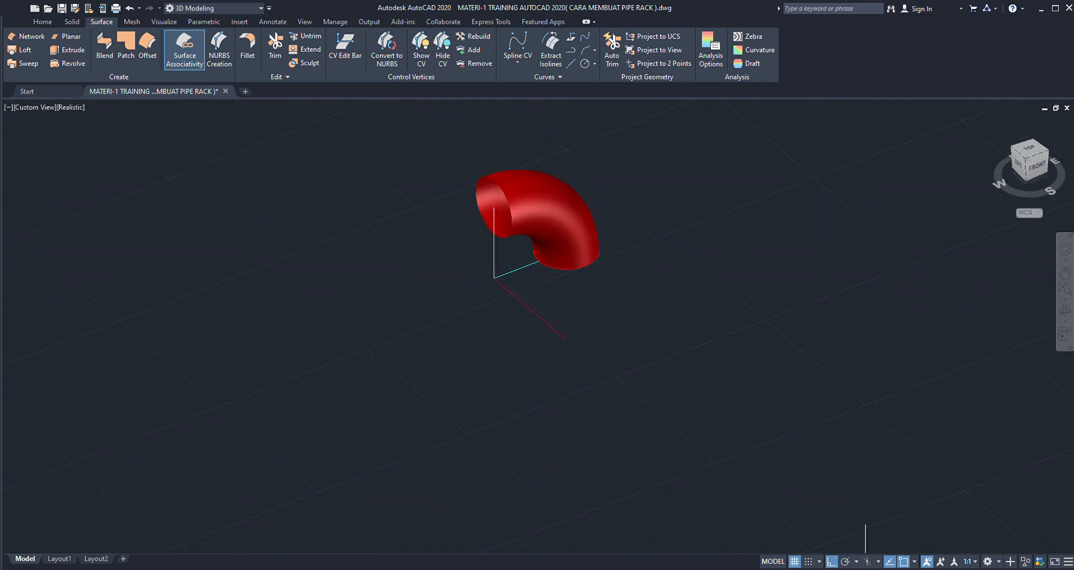
pyautogui.scroll(2, 499, 196)
pyautogui.scroll(-3, 498, 196)
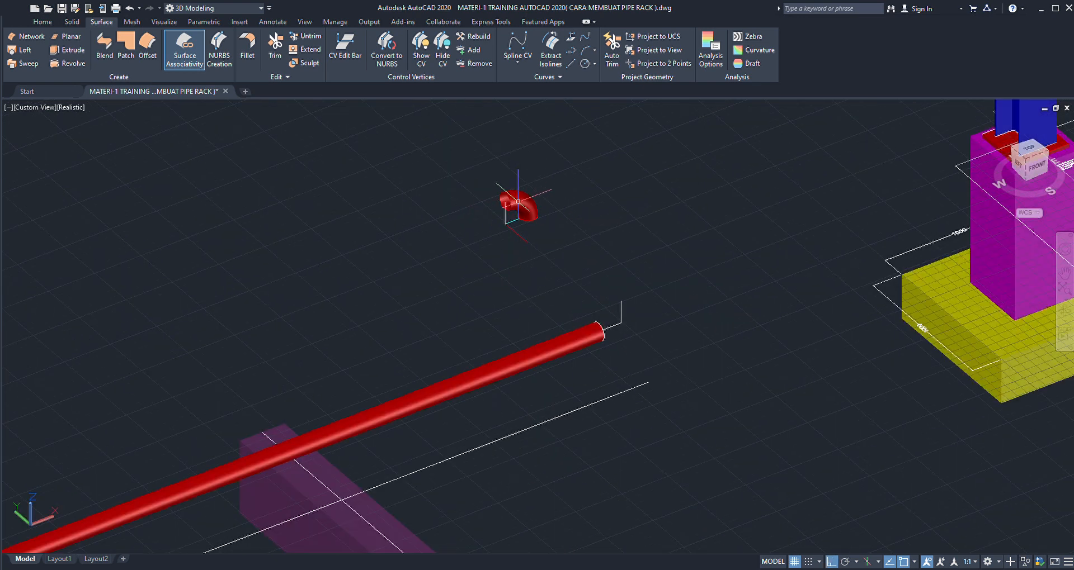
pyautogui.scroll(1, 523, 198)
pyautogui.scroll(2, 532, 202)
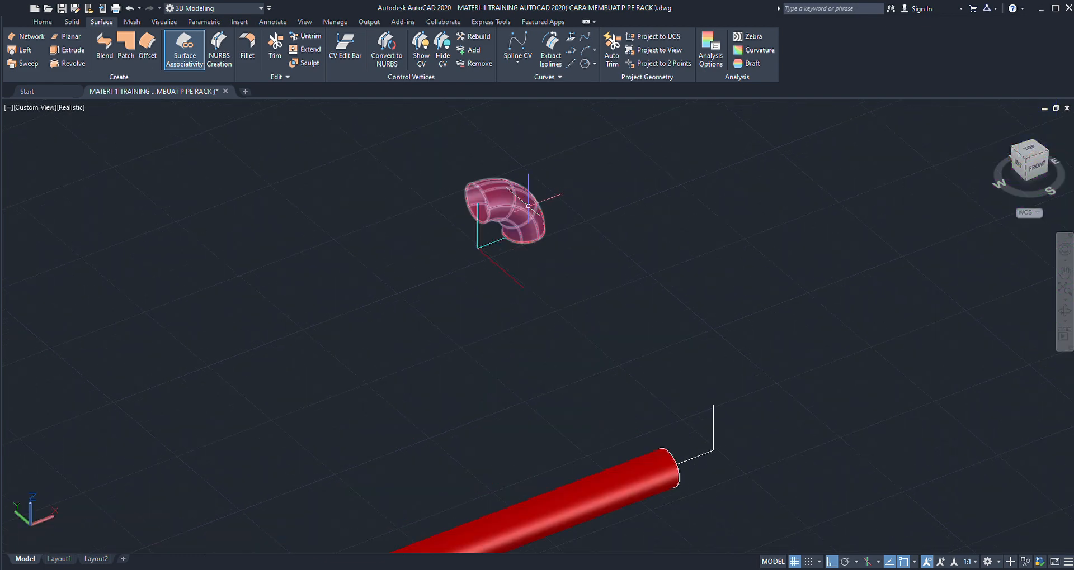
pyautogui.scroll(-3, 523, 215)
pyautogui.scroll(-2, 520, 228)
pyautogui.scroll(2, 520, 227)
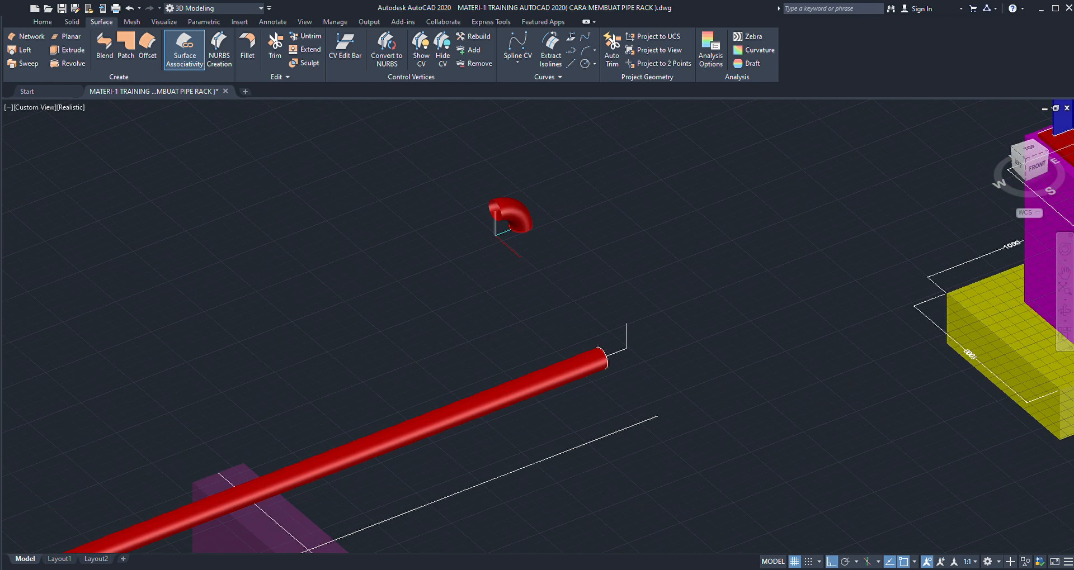
pyautogui.scroll(2, 517, 221)
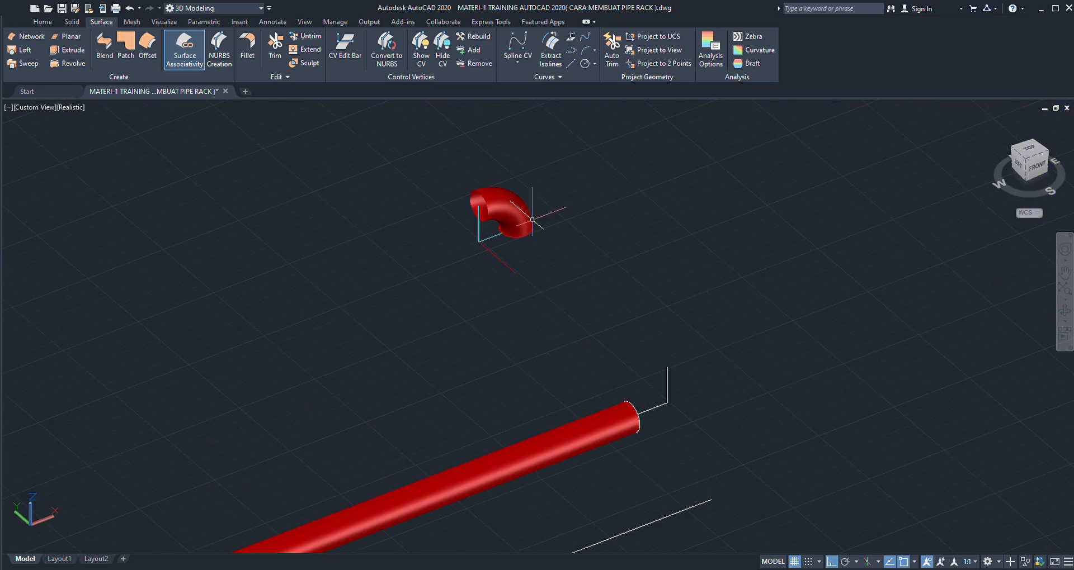
pyautogui.scroll(1, 505, 200)
pyautogui.scroll(-2, 500, 201)
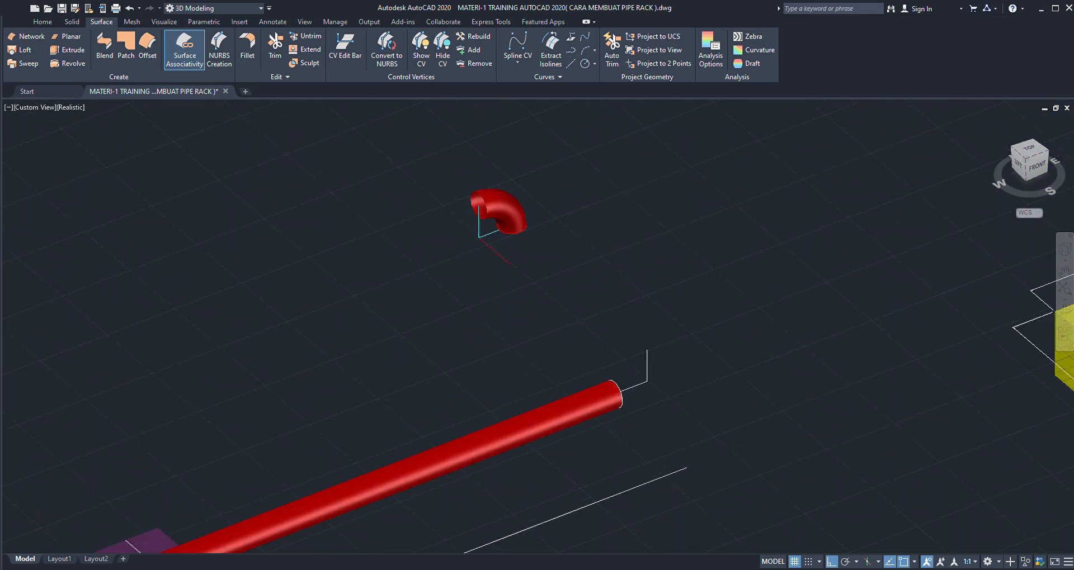
pyautogui.scroll(1, 497, 201)
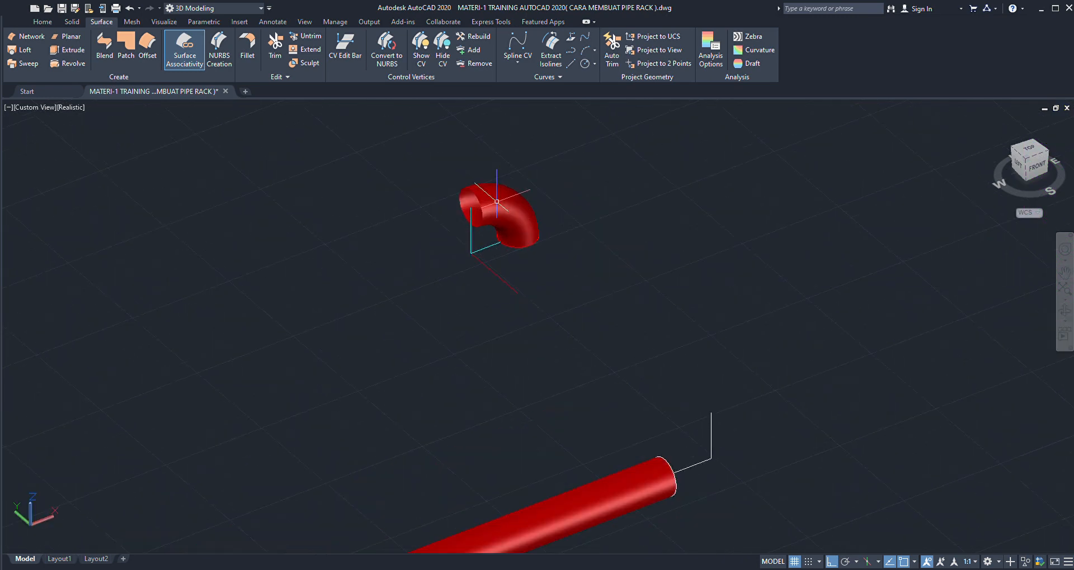
pyautogui.scroll(-1, 497, 205)
pyautogui.scroll(1, 499, 205)
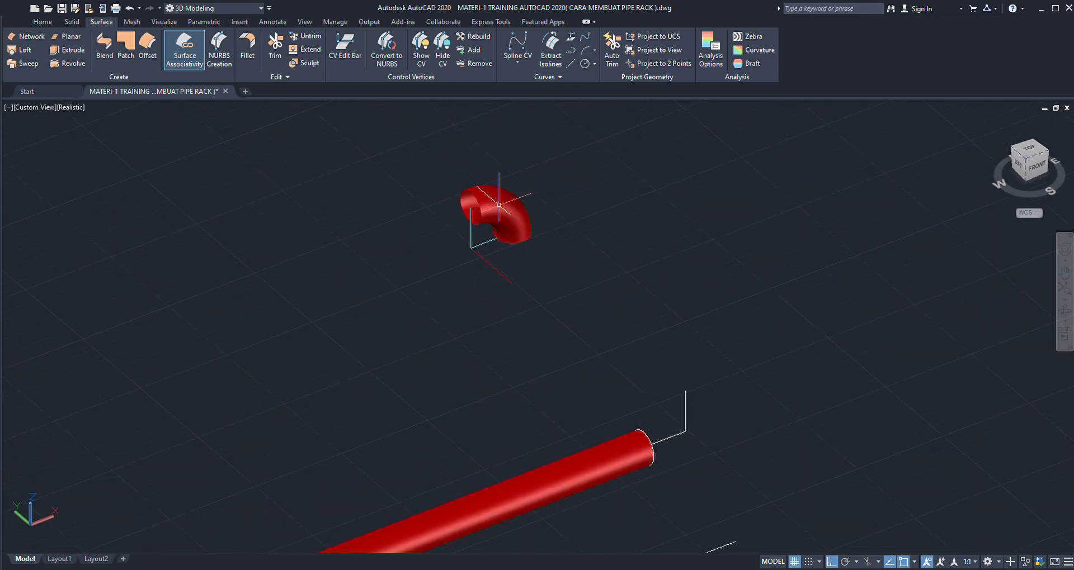
pyautogui.scroll(-2, 545, 306)
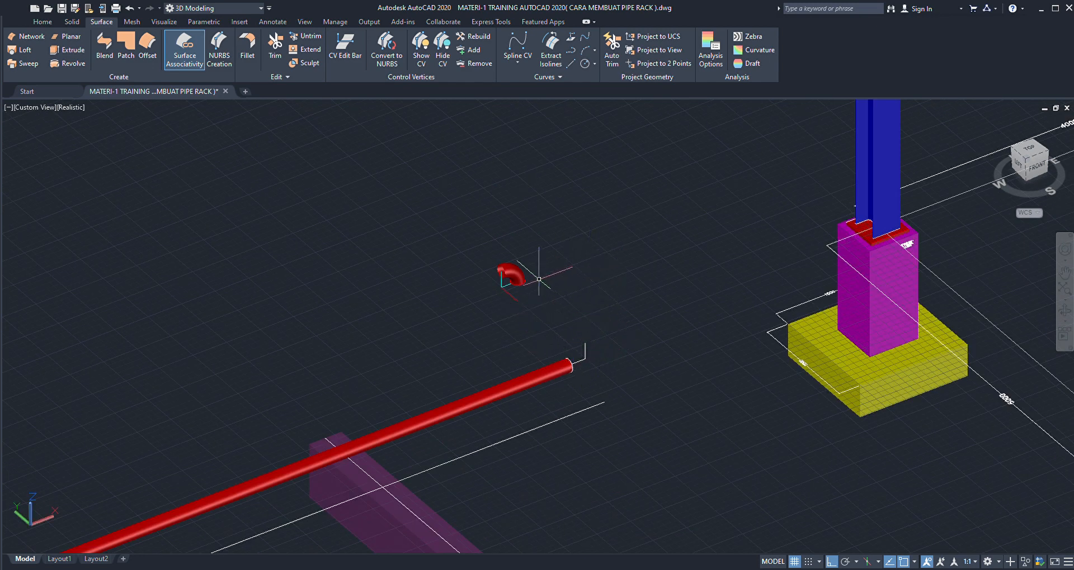
# - Copy the red elbow to a free spot beside the original along the X direction
pyautogui.scroll(2, 539, 278)
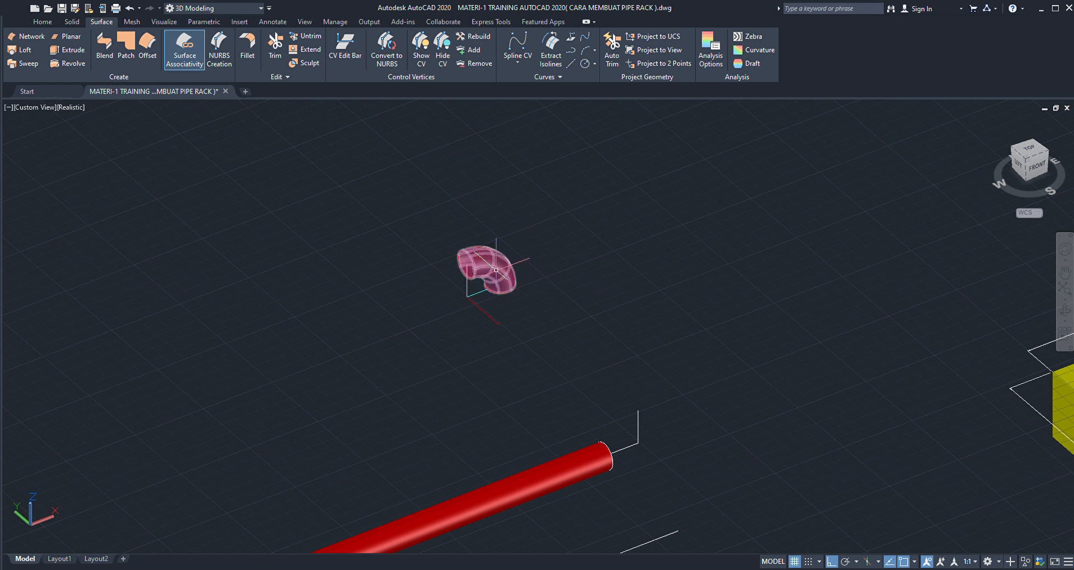
pyautogui.scroll(2, 496, 269)
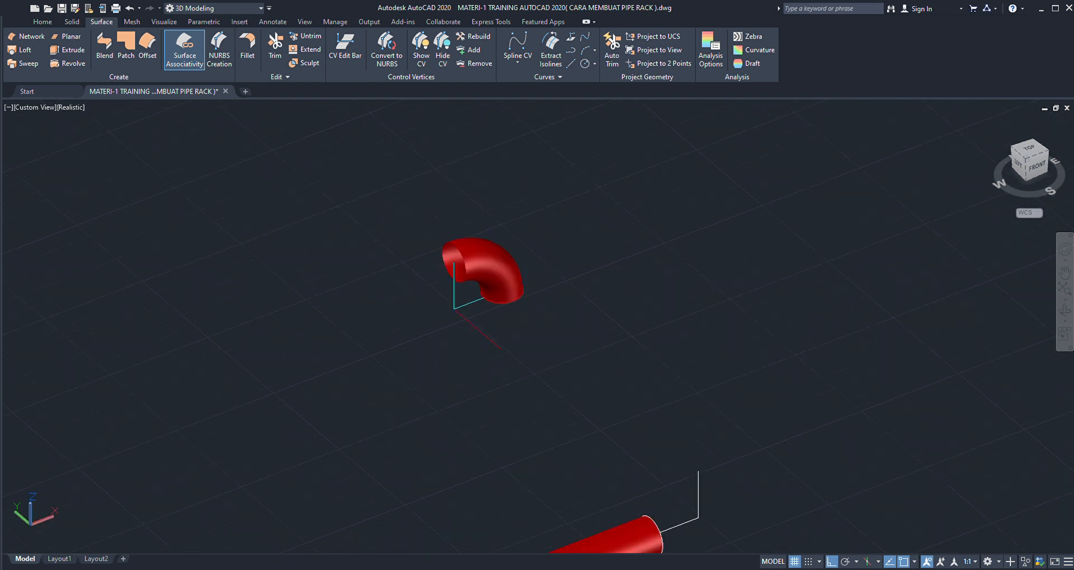
pyautogui.click(496, 256)
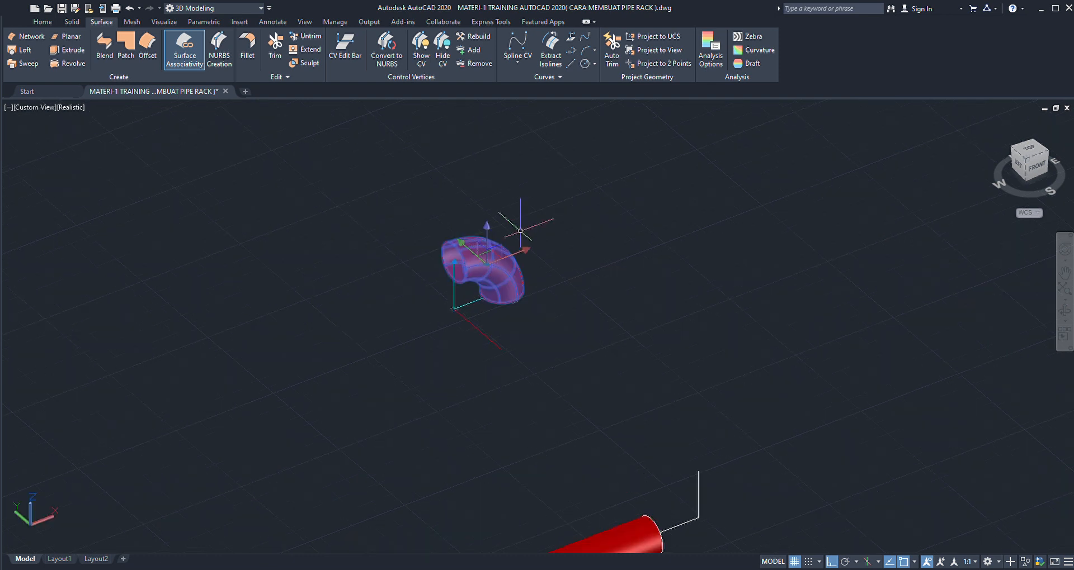
pyautogui.scroll(-4, 524, 262)
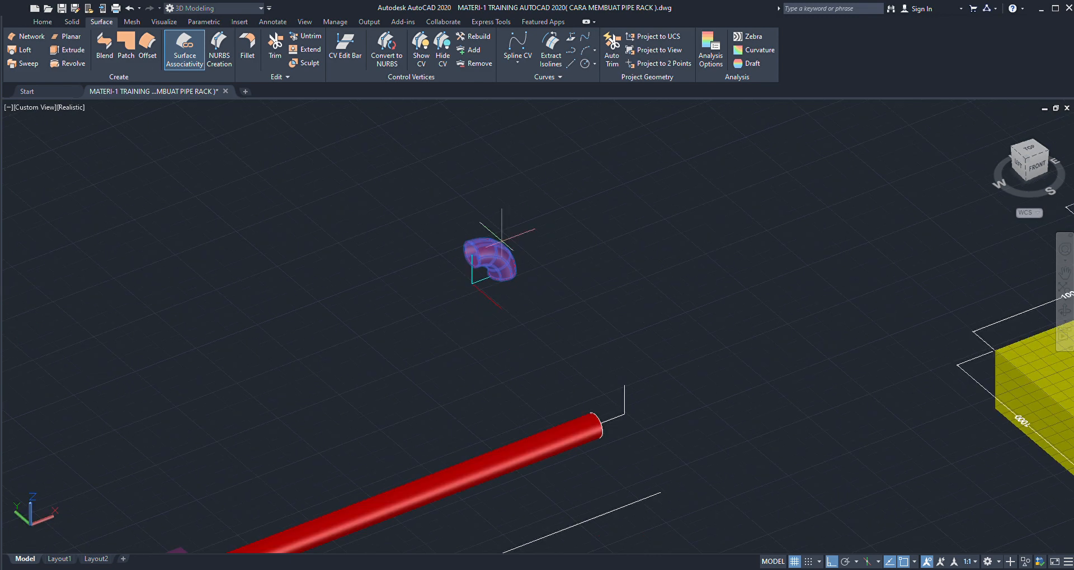
pyautogui.click(525, 274)
pyautogui.click(580, 245)
pyautogui.press('Return')
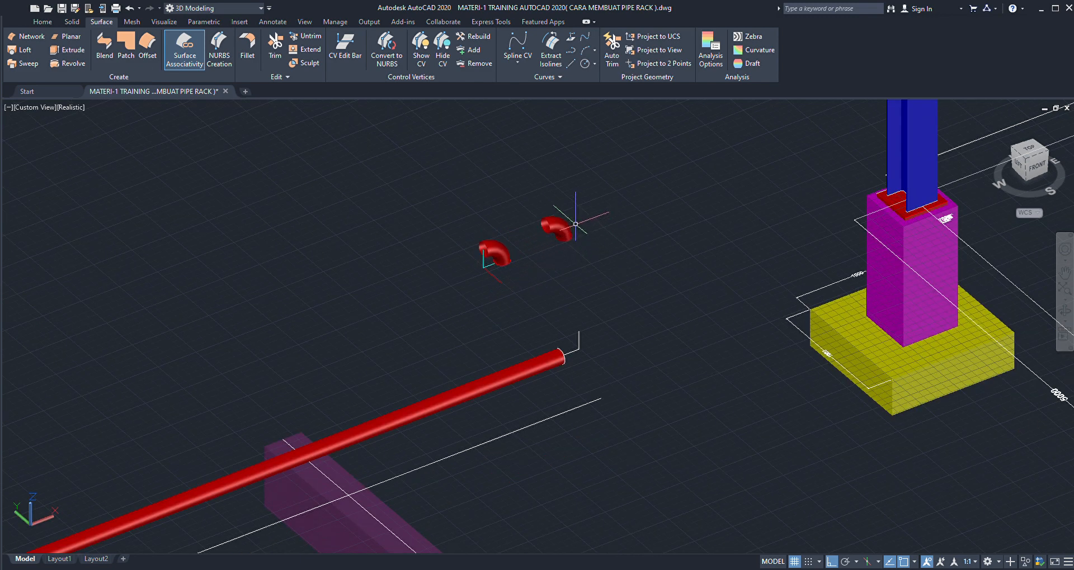
# - Switch the coordinate system to the Front UCS for working on the copied elbow
pyautogui.scroll(3, 575, 223)
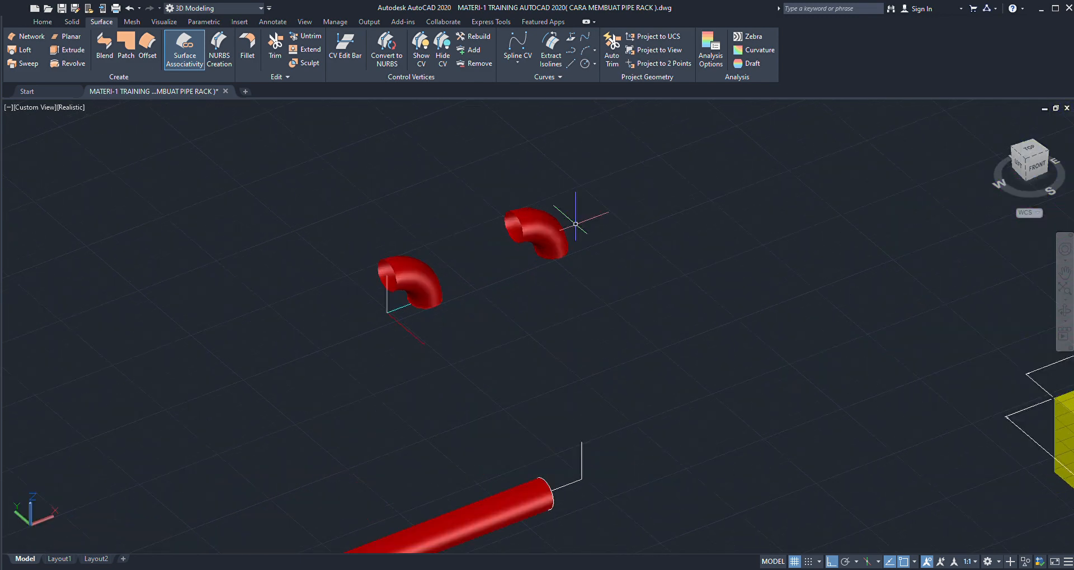
pyautogui.click(42, 22)
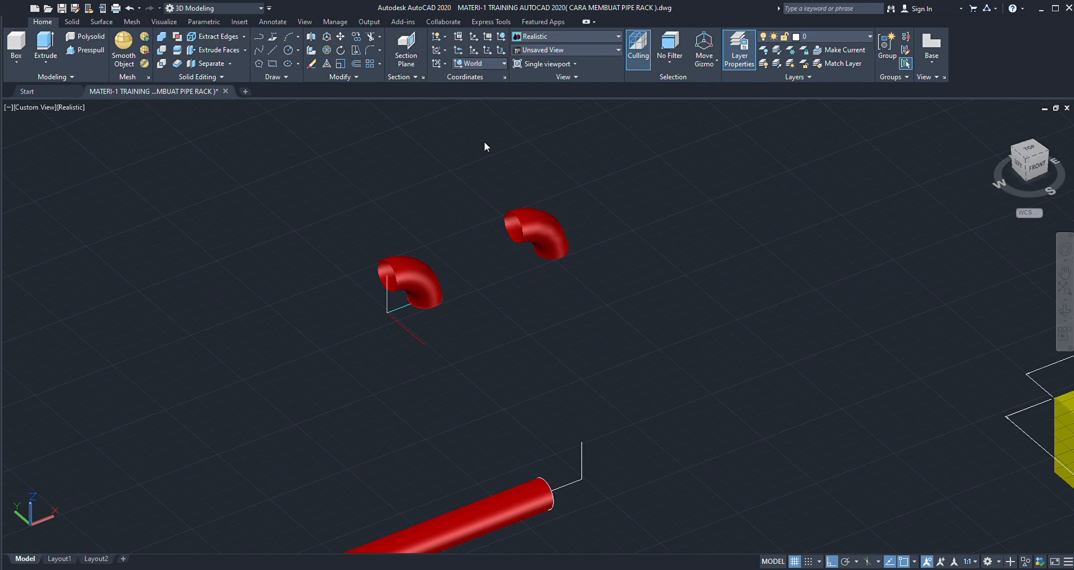
pyautogui.scroll(2, 546, 228)
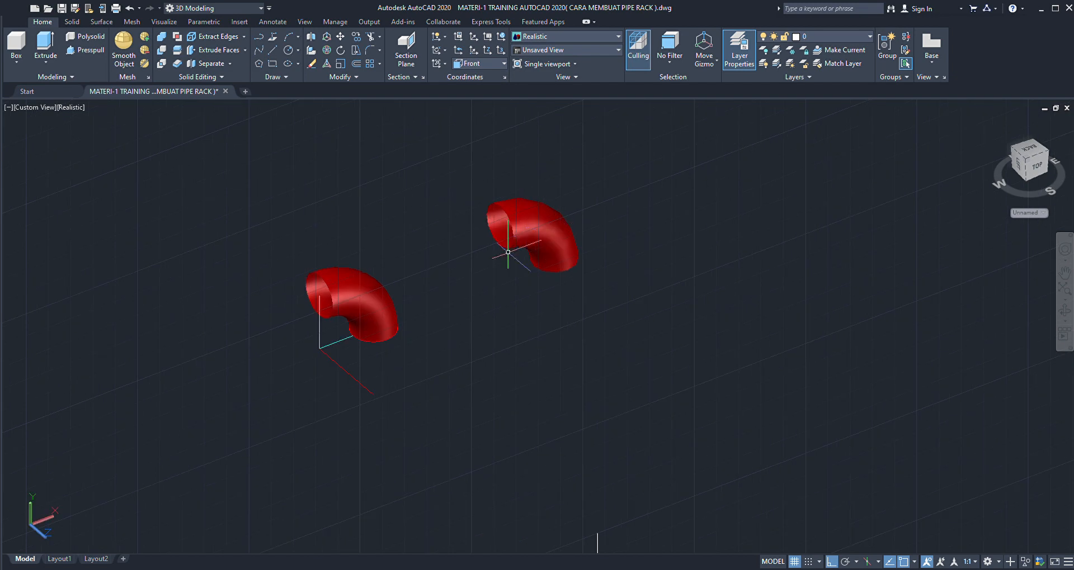
pyautogui.scroll(-3, 507, 252)
pyautogui.scroll(2, 528, 246)
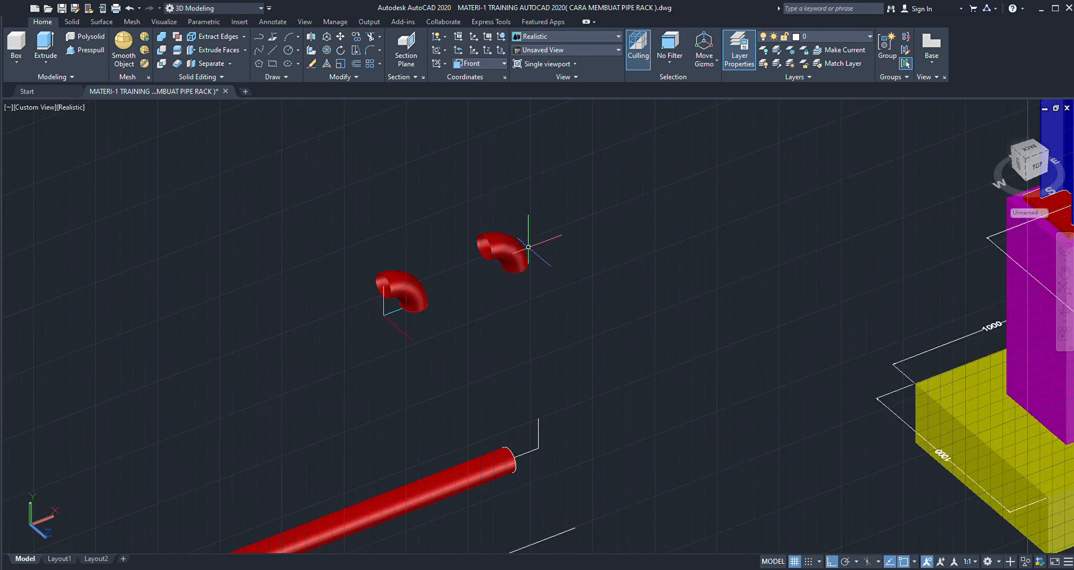
pyautogui.scroll(2, 528, 246)
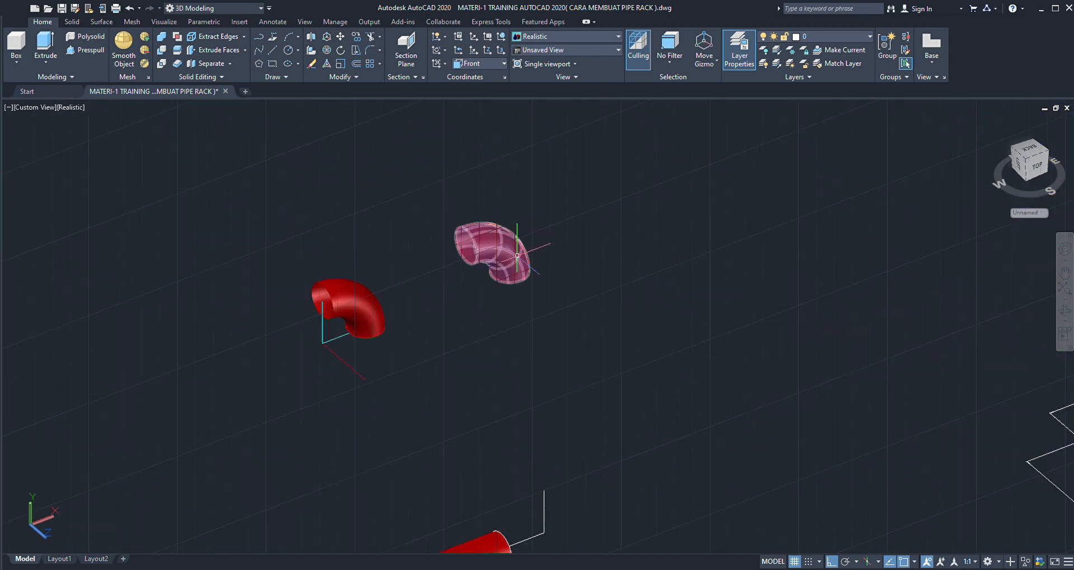
# - Rotate the copied elbow clockwise about its bend centre so one opening faces along the pipe and the other faces up
pyautogui.click(523, 252)
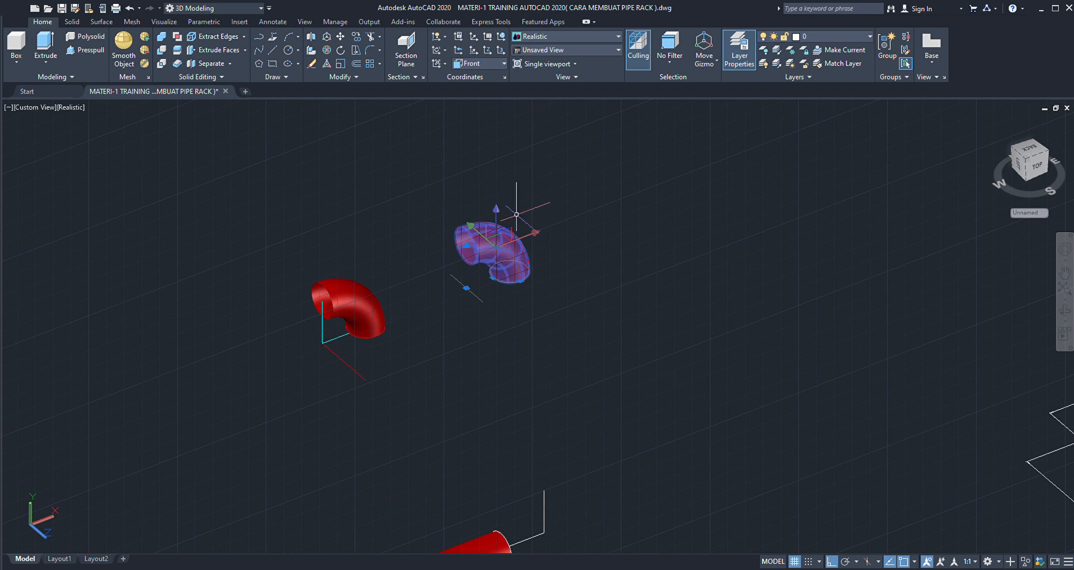
pyautogui.write('ro')
pyautogui.press('Return')
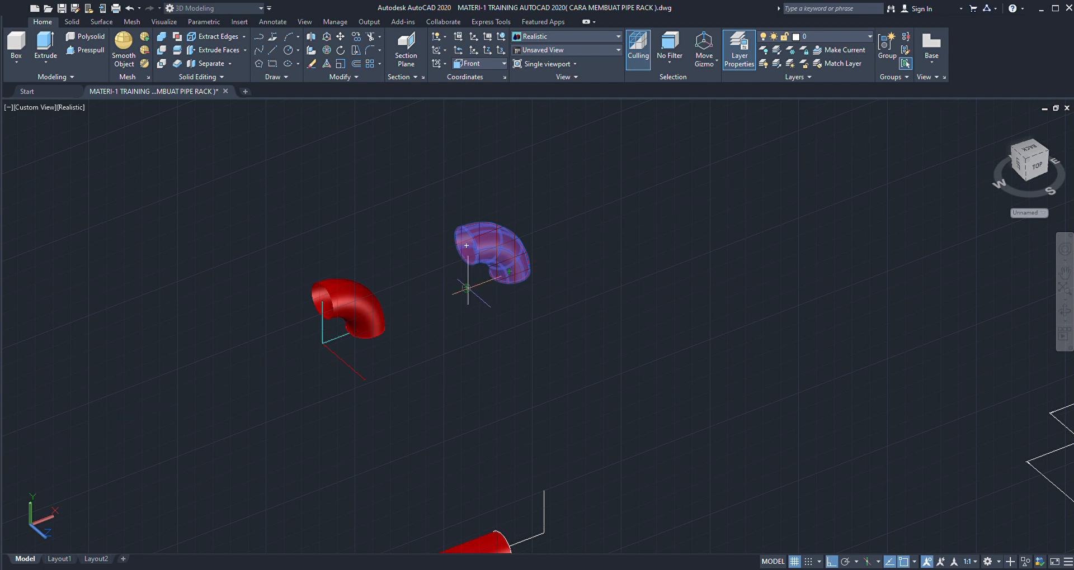
pyautogui.click(466, 289)
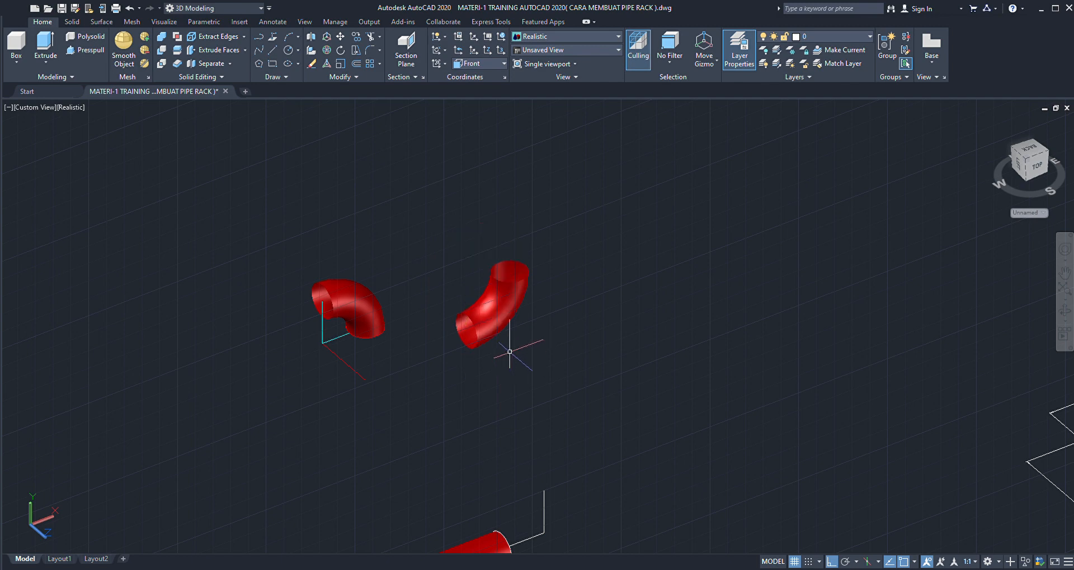
pyautogui.scroll(-4, 506, 246)
pyautogui.scroll(2, 510, 233)
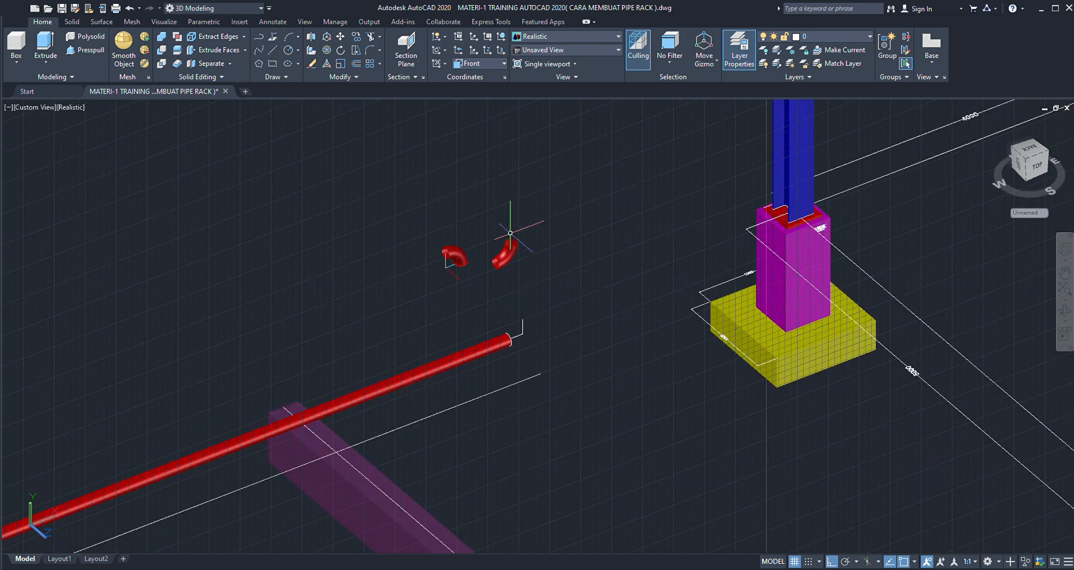
# - Switch the coordinate system back to World
pyautogui.click(488, 76)
pyautogui.scroll(3, 509, 248)
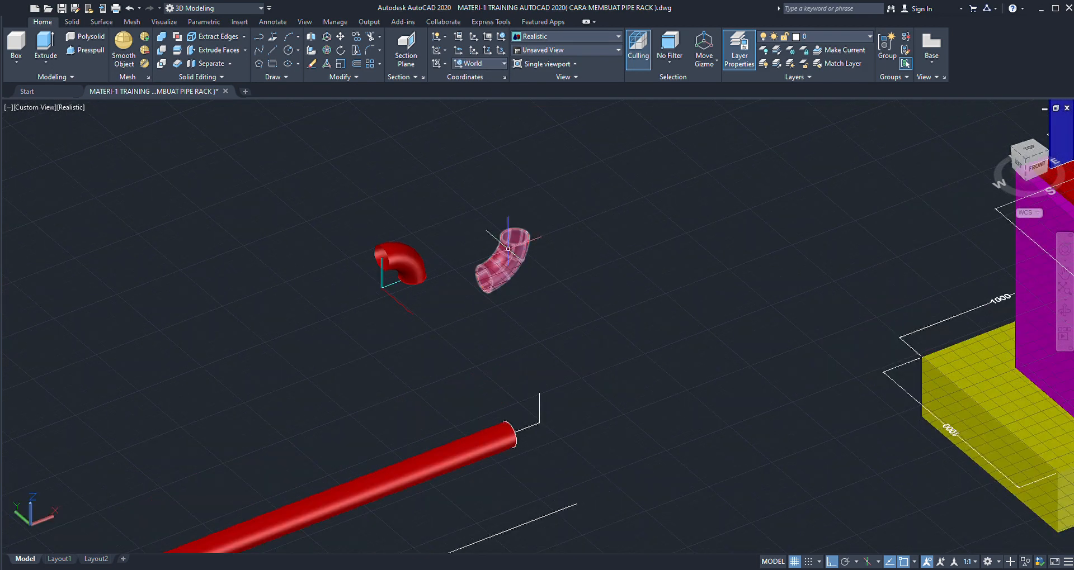
pyautogui.scroll(-2, 501, 254)
pyautogui.scroll(2, 466, 247)
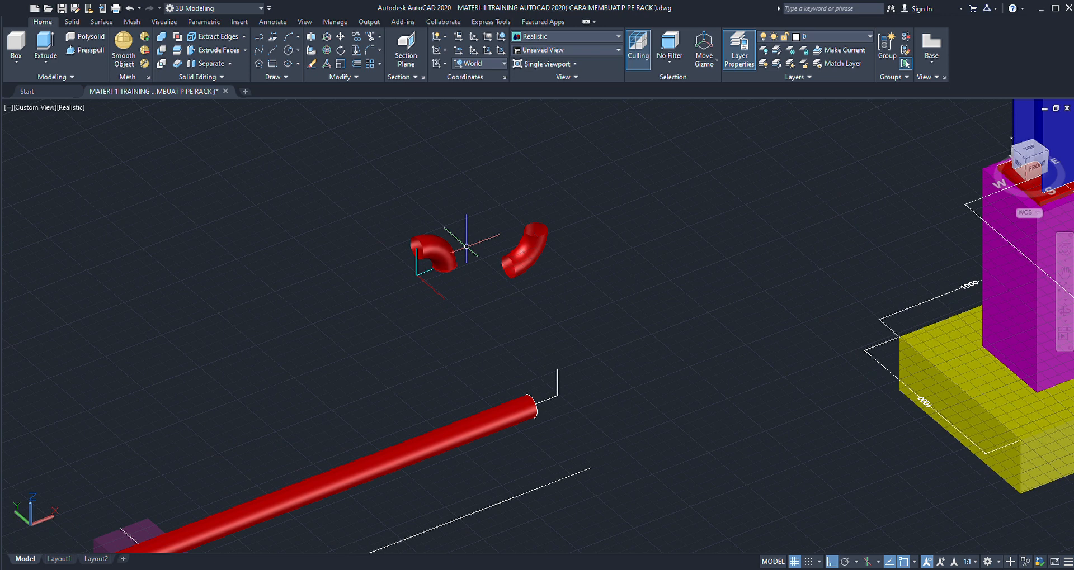
# - Delete the original elbow together with its construction lines, keeping the rotated copy
pyautogui.click(469, 215)
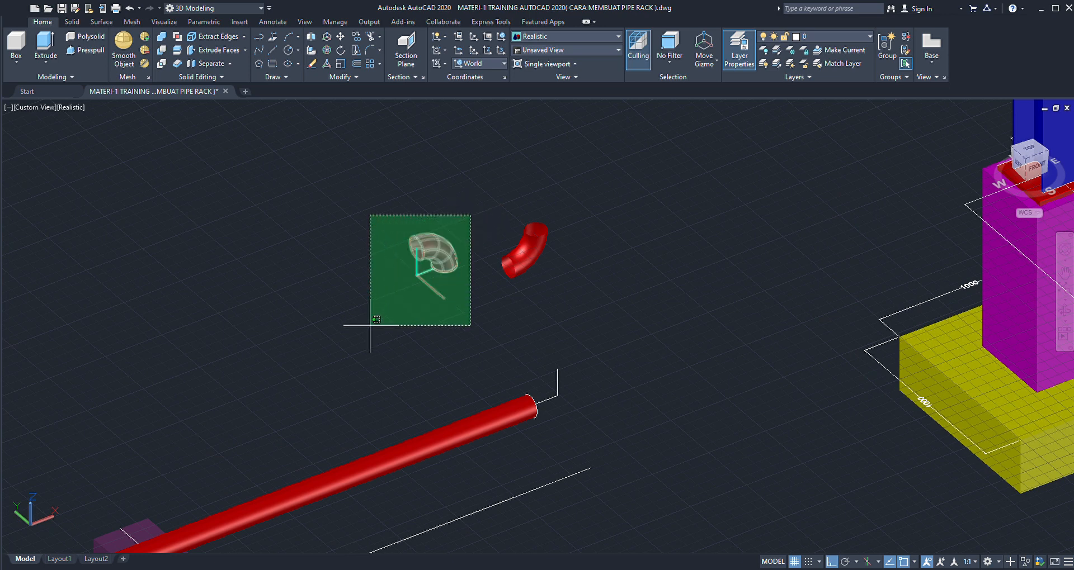
pyautogui.click(370, 326)
pyautogui.press('Delete')
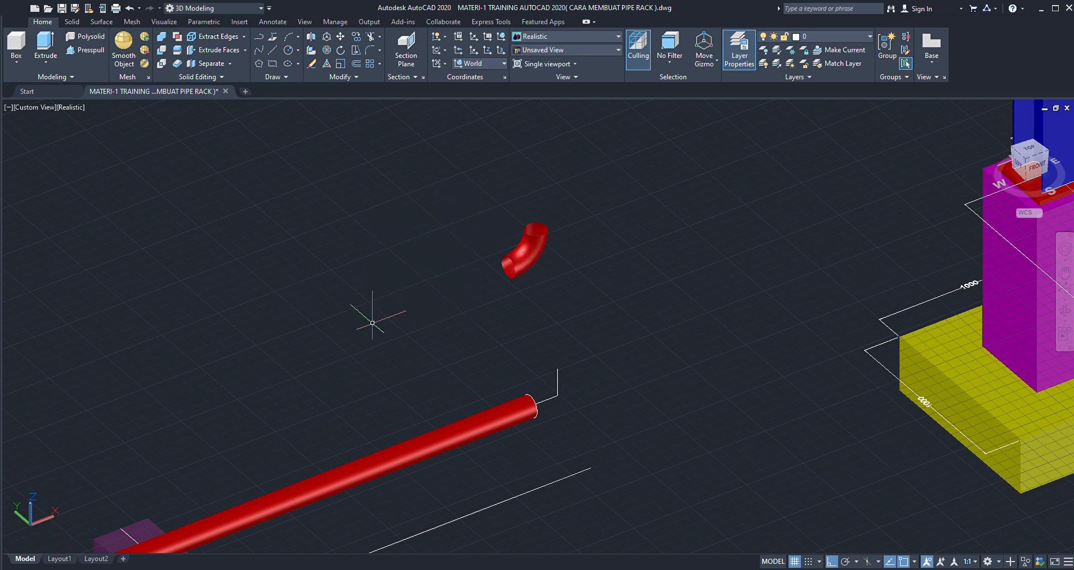
# - Assign the rotated elbow to the layer whose name begins with ELBOW 4" LR BUT W
pyautogui.scroll(2, 537, 265)
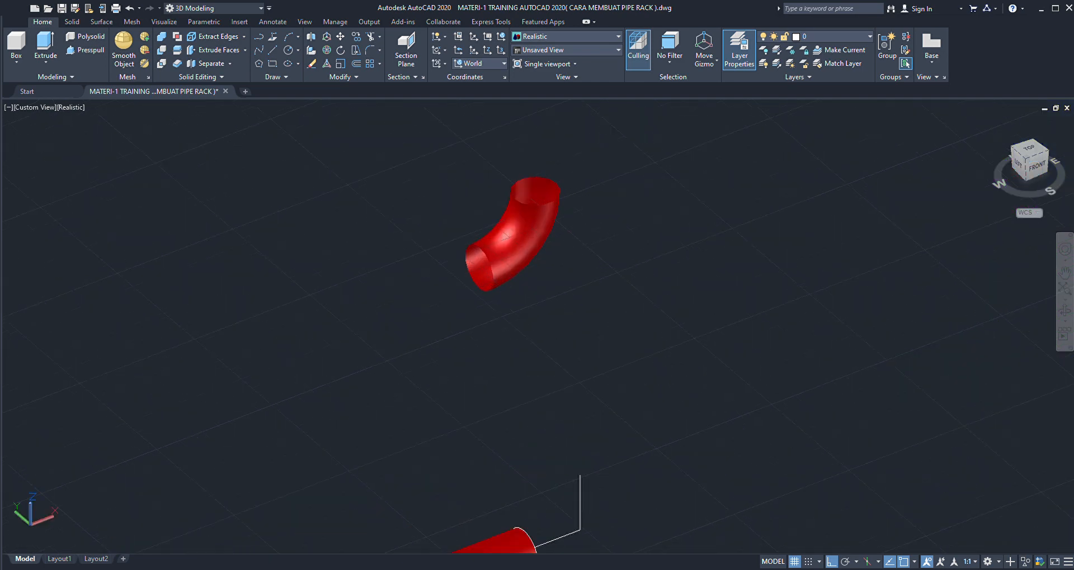
pyautogui.click(528, 255)
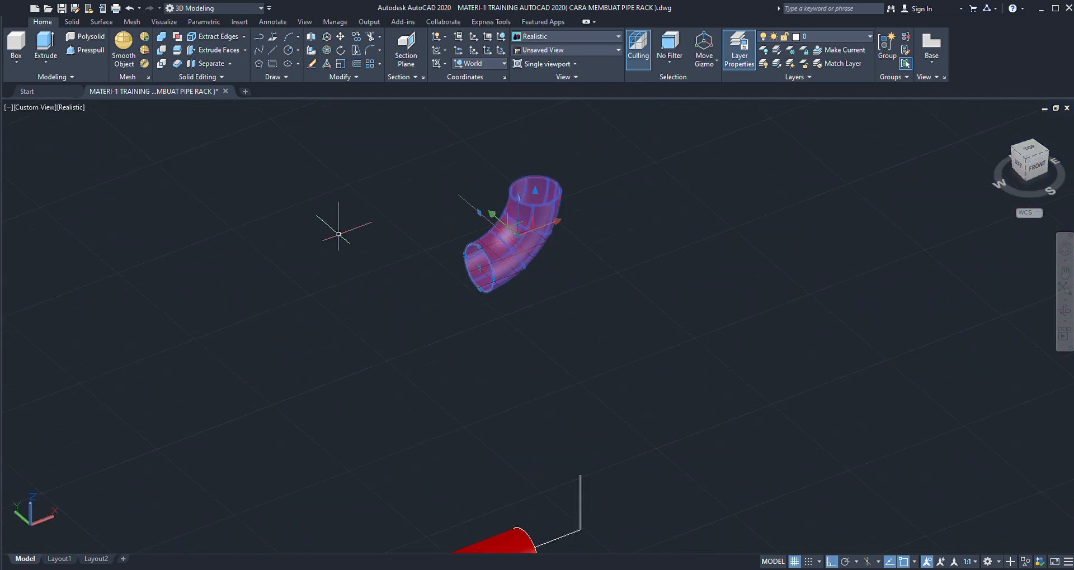
pyautogui.press('Escape')
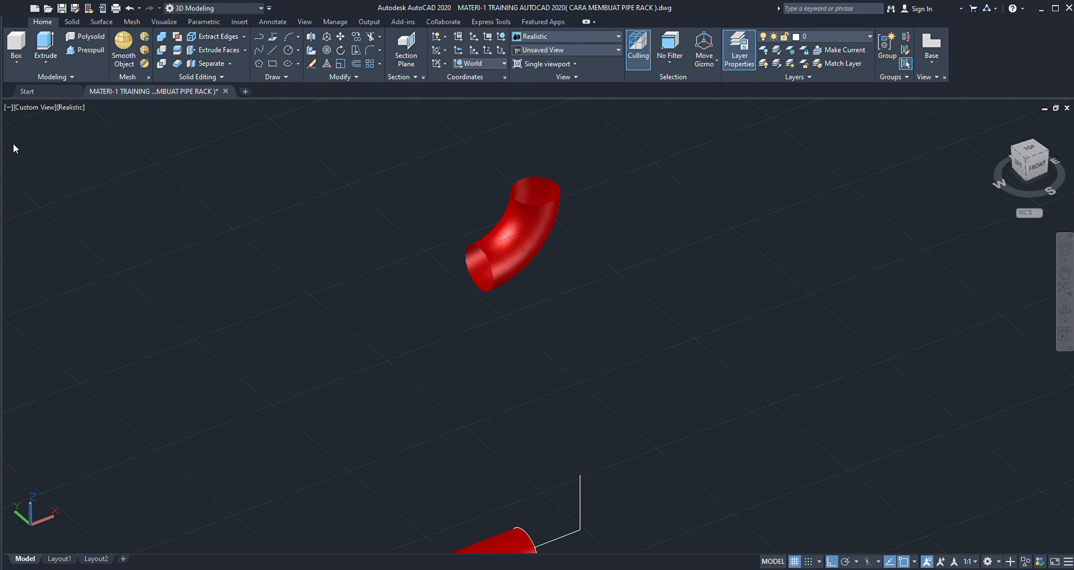
pyautogui.click(82, 49)
pyautogui.scroll(-2, 462, 283)
pyautogui.scroll(4, 475, 252)
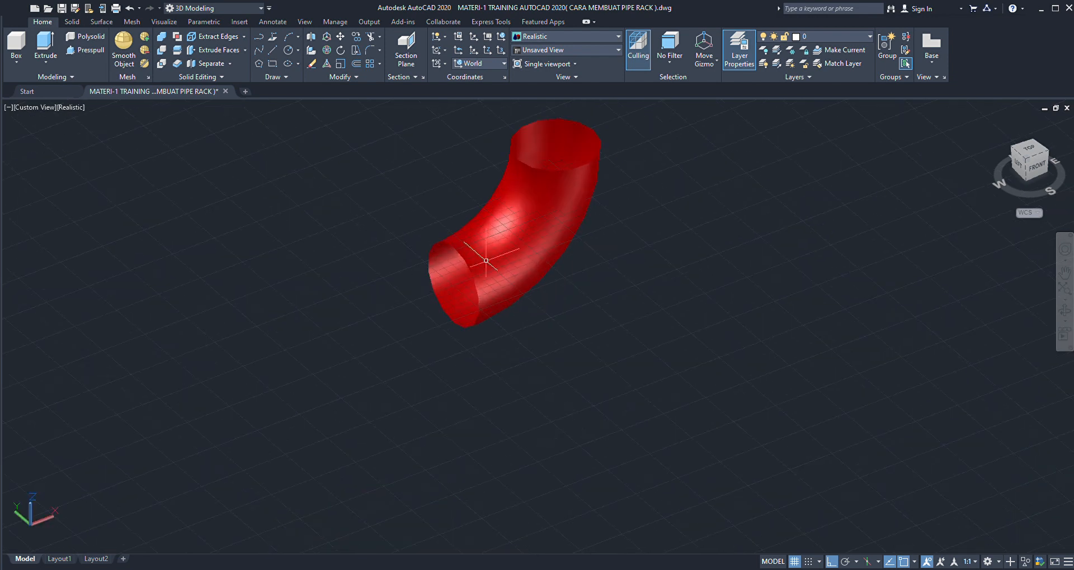
pyautogui.click(506, 221)
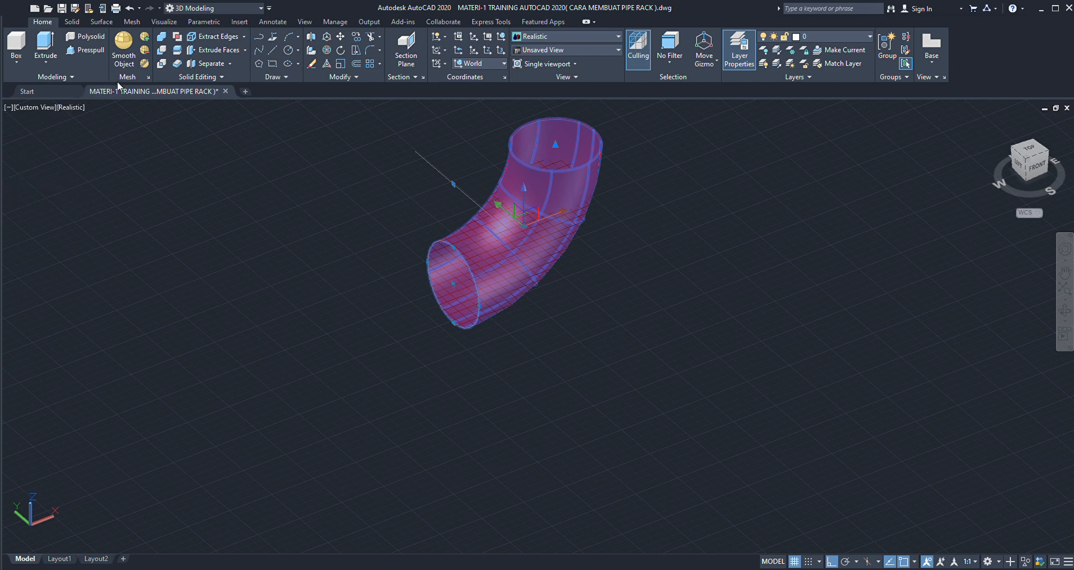
pyautogui.press('Escape')
pyautogui.press('Escape')
pyautogui.scroll(-4, 552, 265)
pyautogui.scroll(3, 553, 240)
pyautogui.scroll(2, 553, 234)
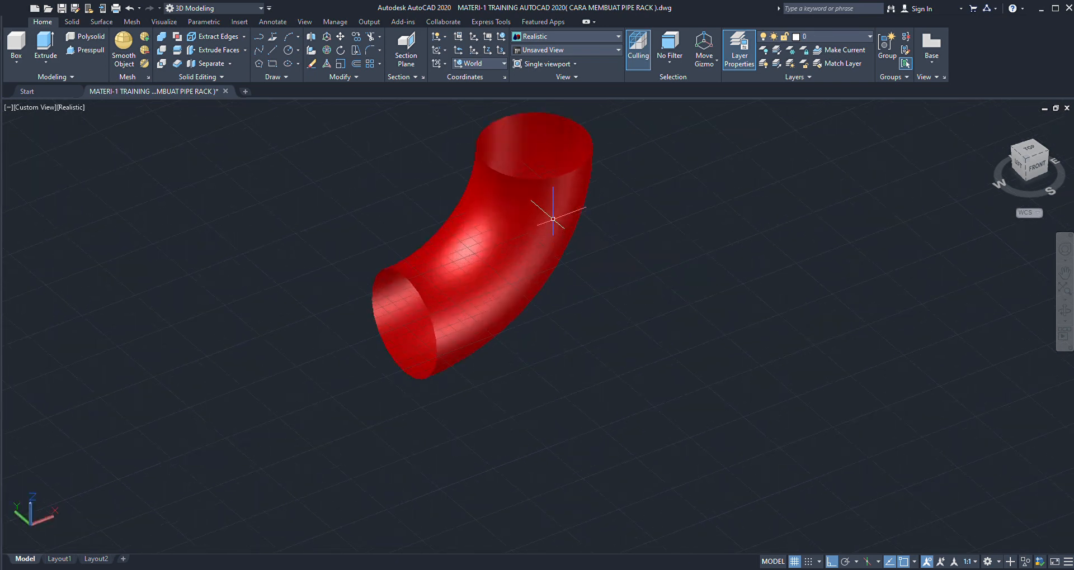
pyautogui.click(553, 215)
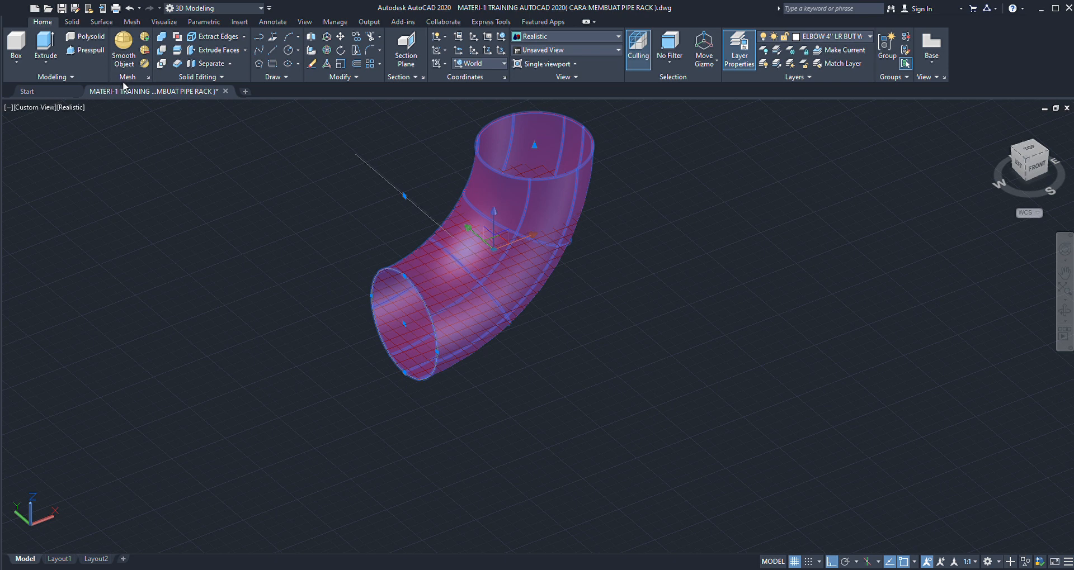
pyautogui.scroll(-8, 489, 366)
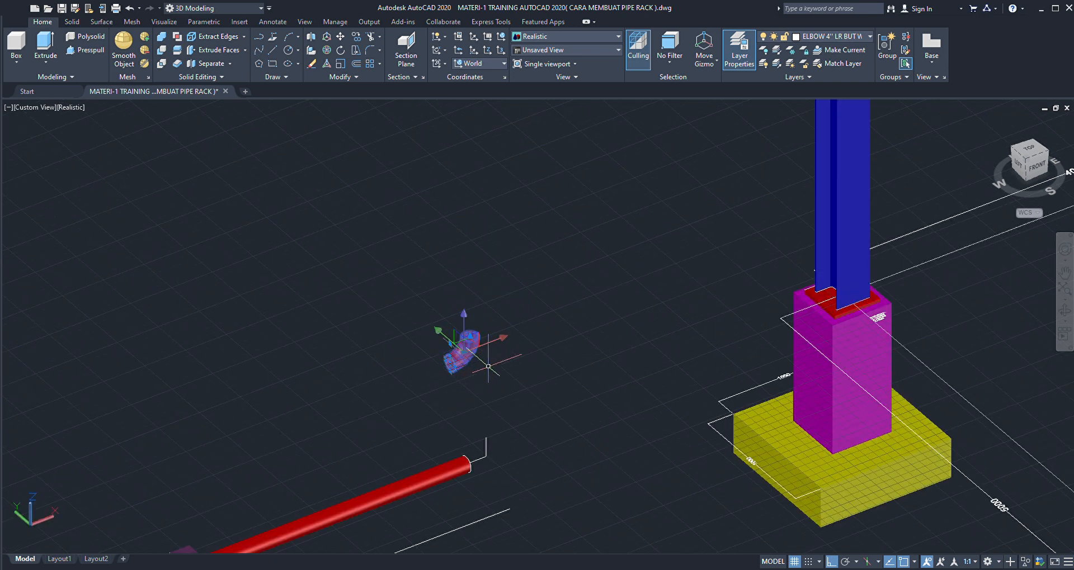
pyautogui.press('Escape')
# - Move the elbow from the centre of its lower opening to the centre of the red pipe's end
pyautogui.scroll(4, 478, 370)
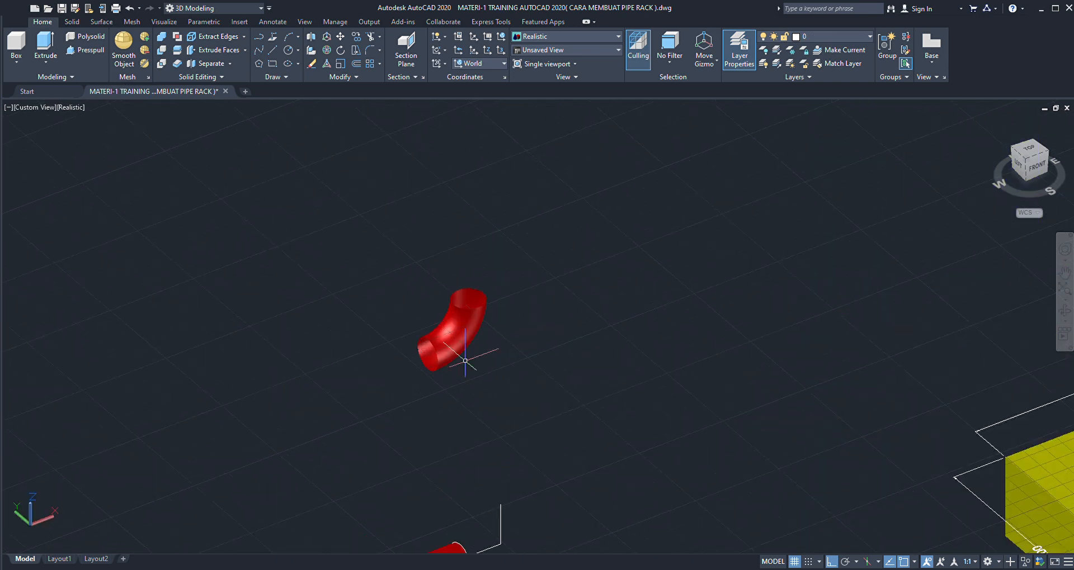
pyautogui.scroll(2, 464, 360)
pyautogui.click(450, 330)
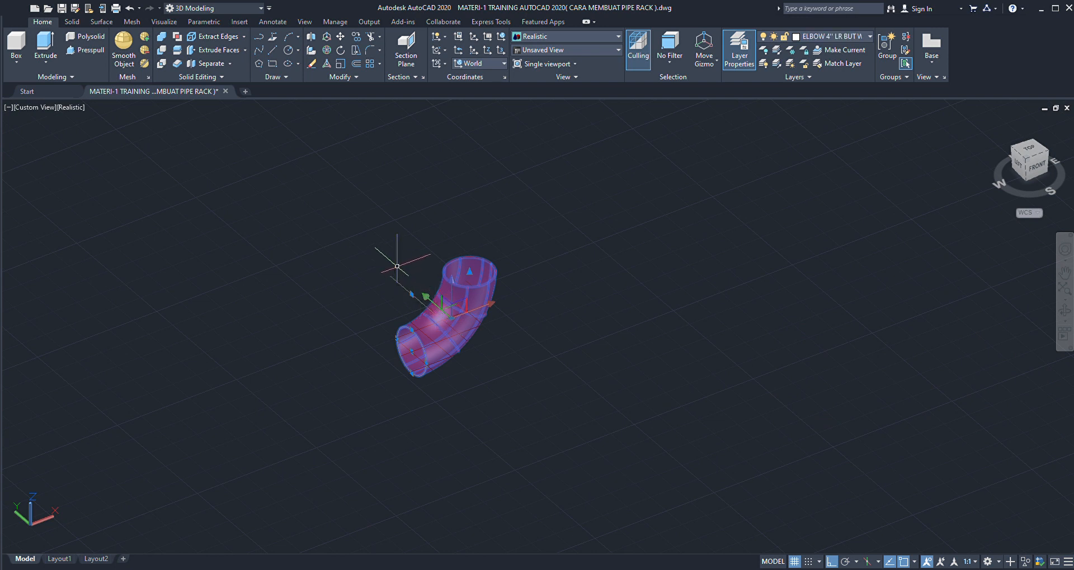
pyautogui.press('Escape')
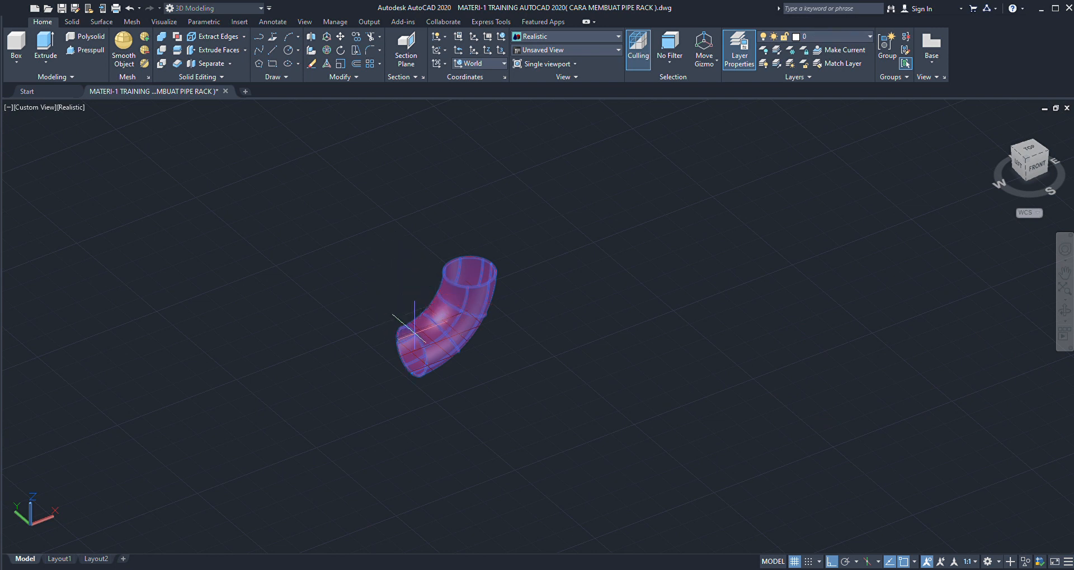
pyautogui.click(411, 351)
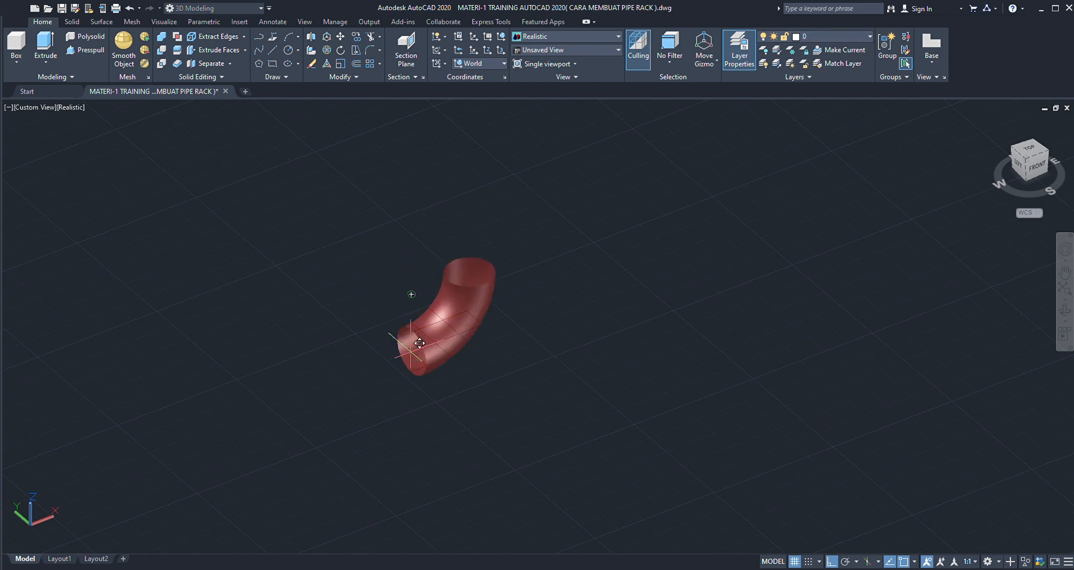
pyautogui.scroll(-6, 451, 274)
pyautogui.scroll(6, 445, 313)
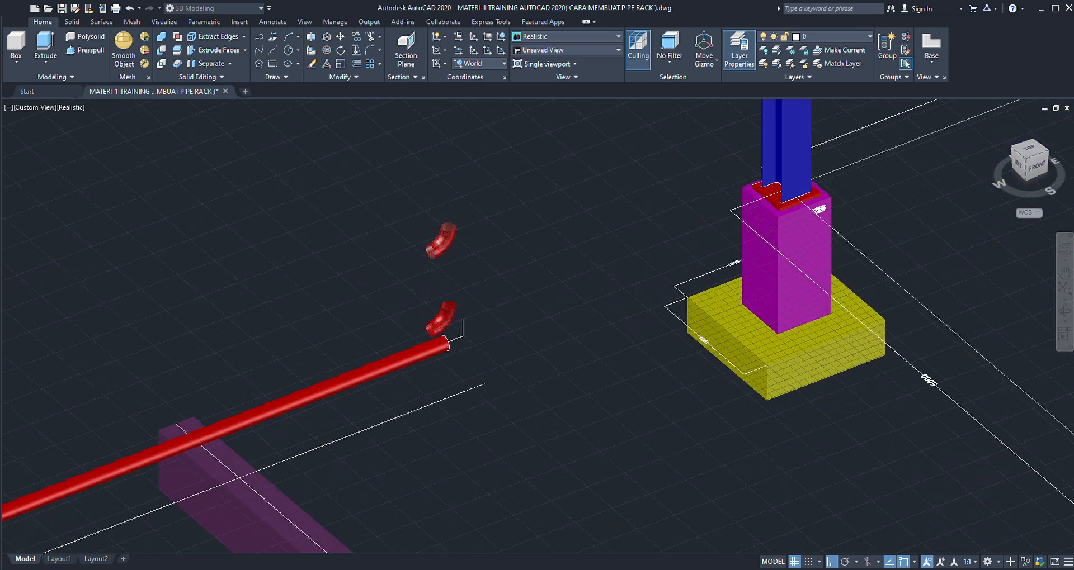
pyautogui.scroll(2, 454, 339)
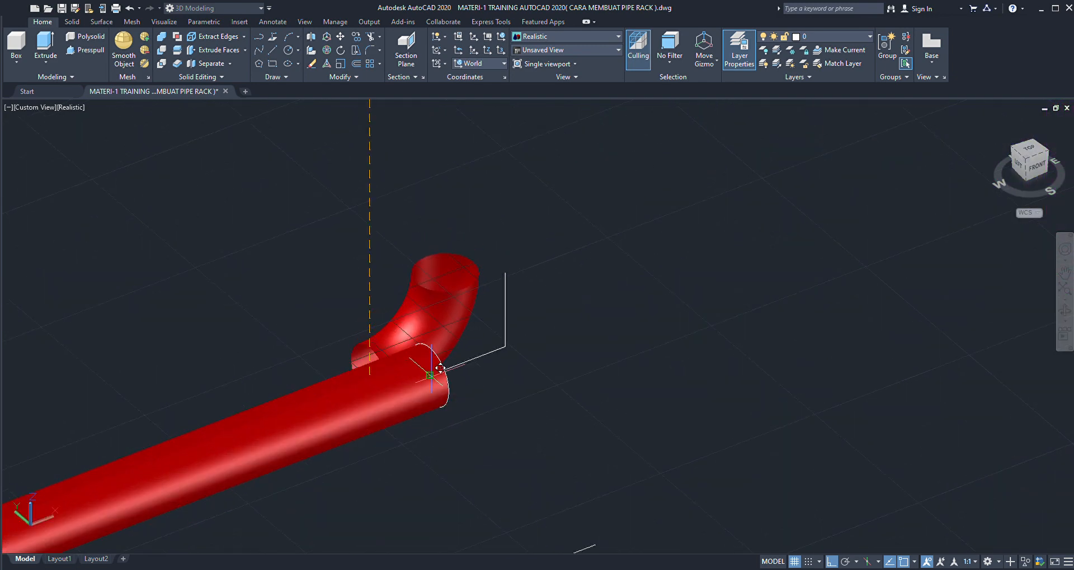
pyautogui.click(438, 367)
pyautogui.scroll(-5, 452, 306)
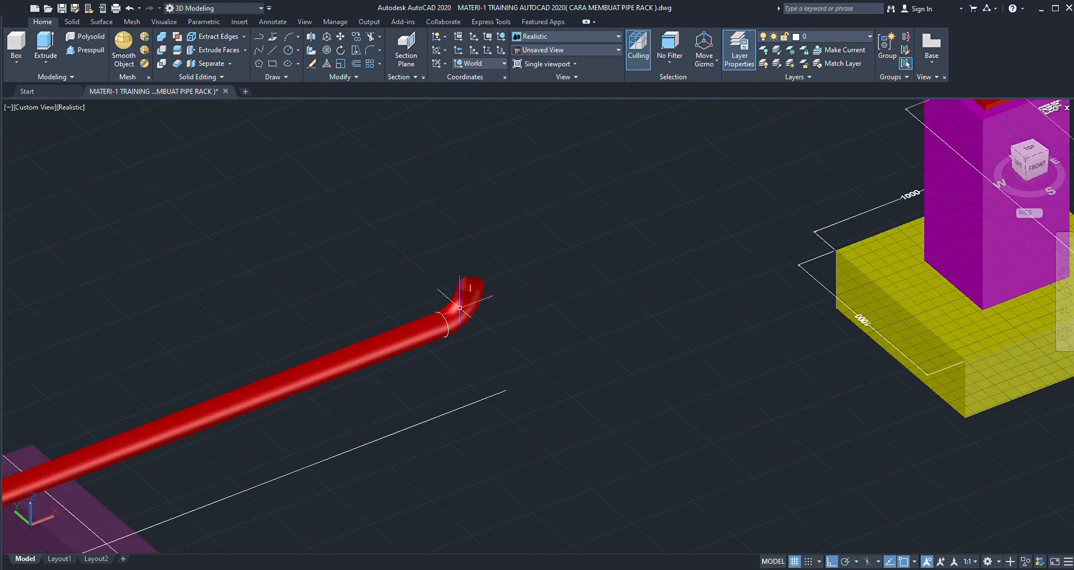
pyautogui.scroll(-2, 458, 331)
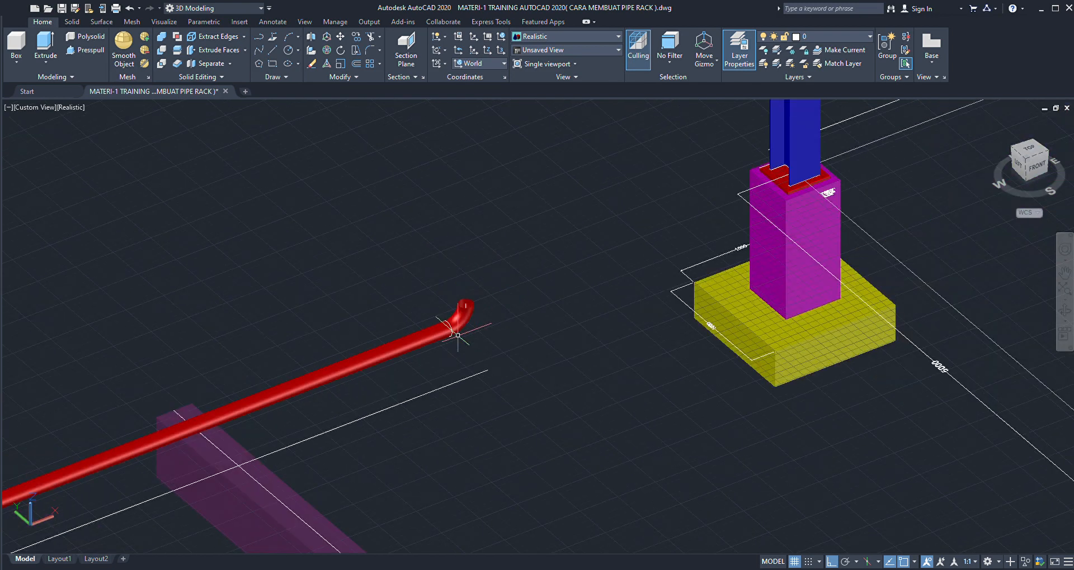
# - Draw a circle centred on the elbow's upper opening matching its rim, and change the circle's colour to white
pyautogui.scroll(5, 465, 294)
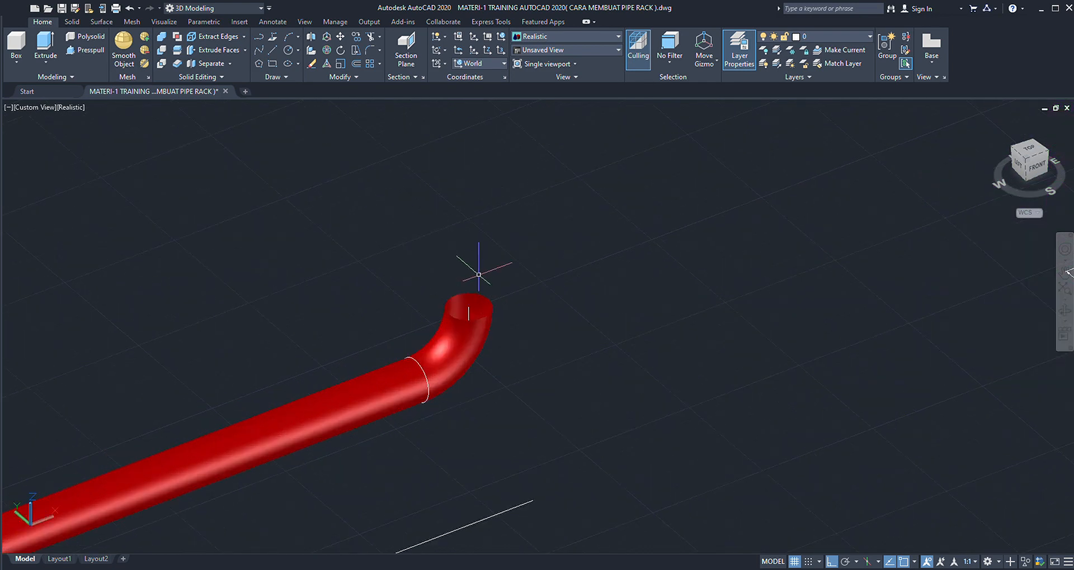
pyautogui.scroll(2, 469, 291)
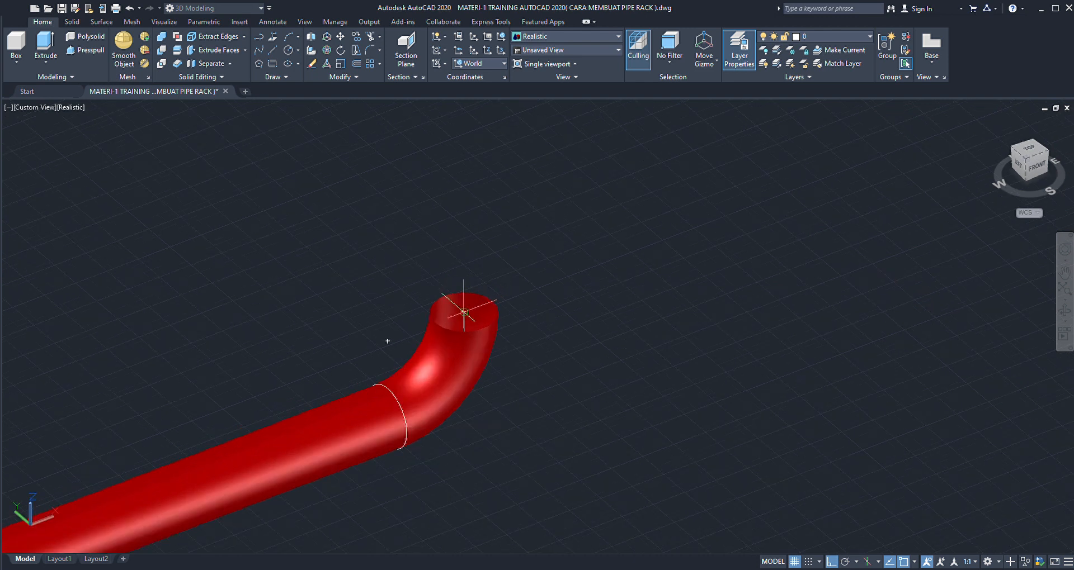
pyautogui.scroll(3, 475, 307)
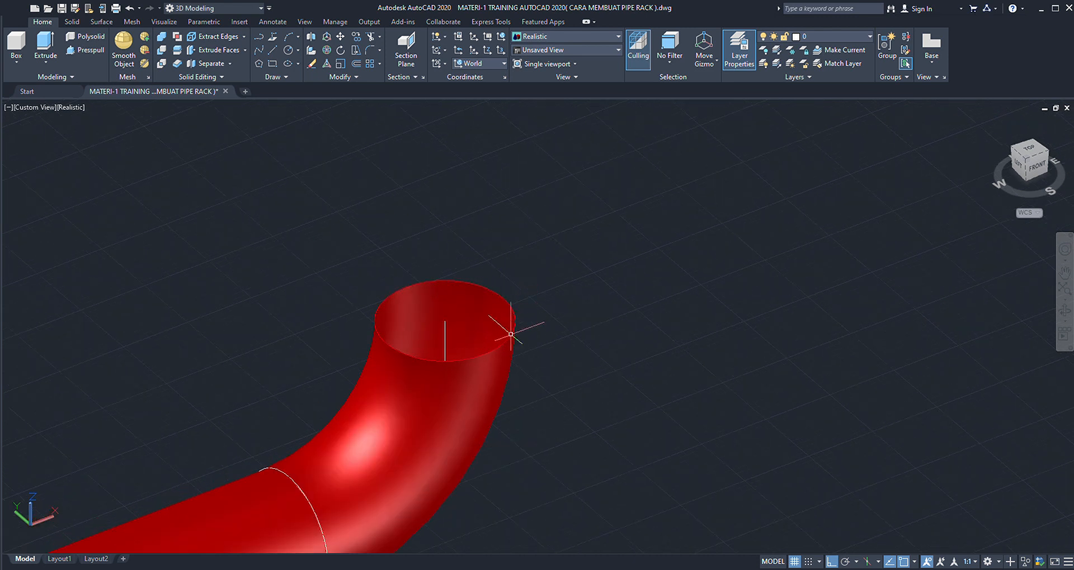
pyautogui.click(512, 329)
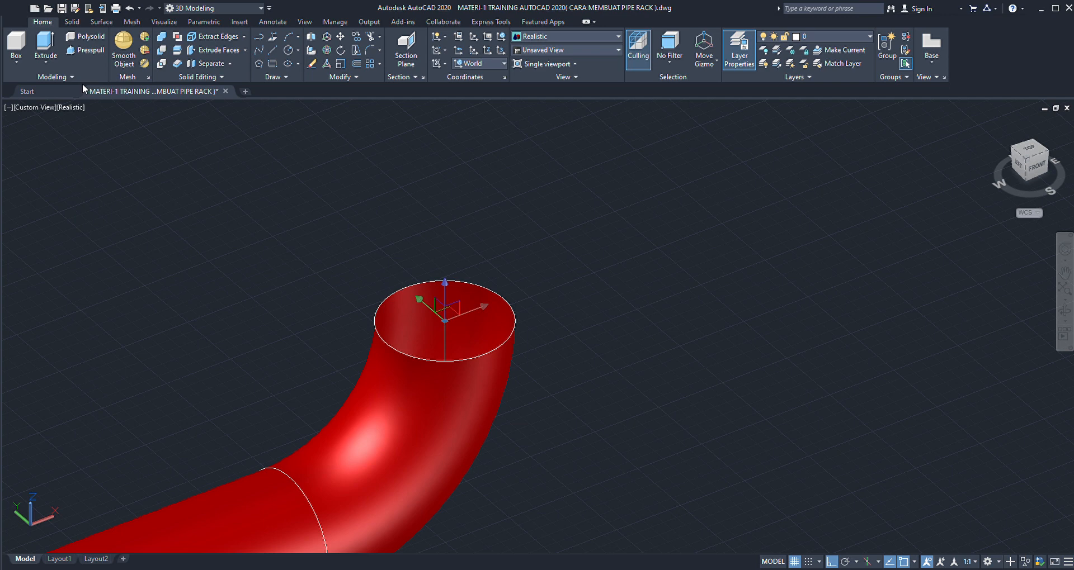
pyautogui.press('Escape')
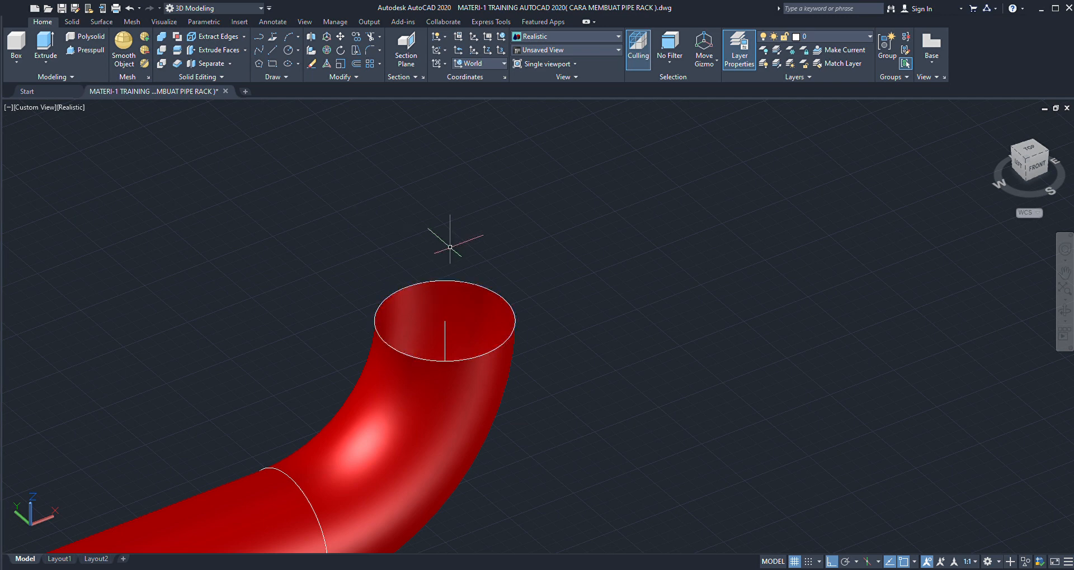
# - Examine the elbow's joint with the red pipe and the circle at its upper opening
pyautogui.scroll(-4, 511, 260)
pyautogui.scroll(-6, 506, 350)
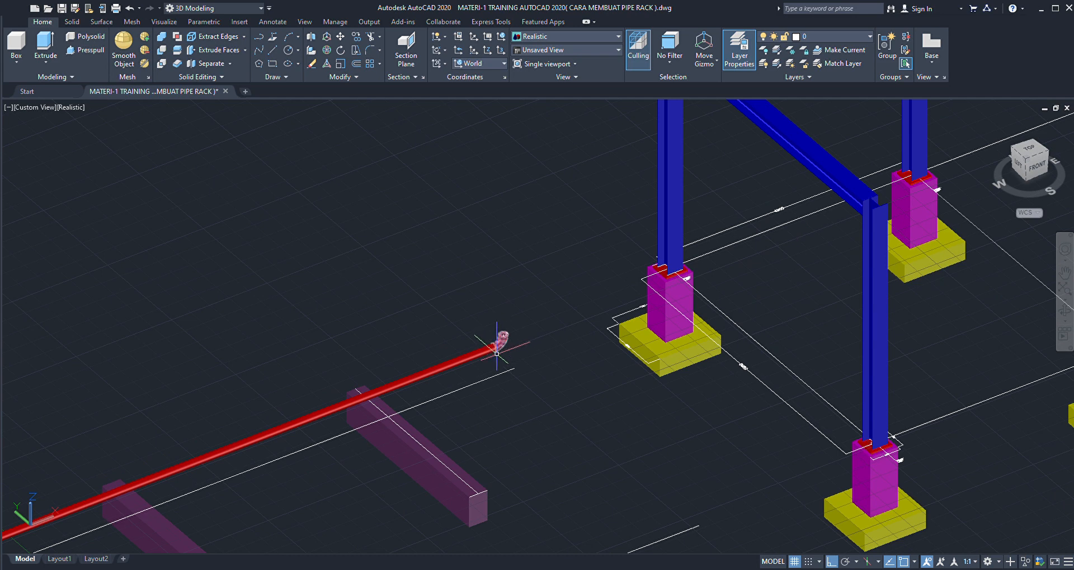
pyautogui.scroll(-2, 491, 347)
pyautogui.scroll(8, 492, 353)
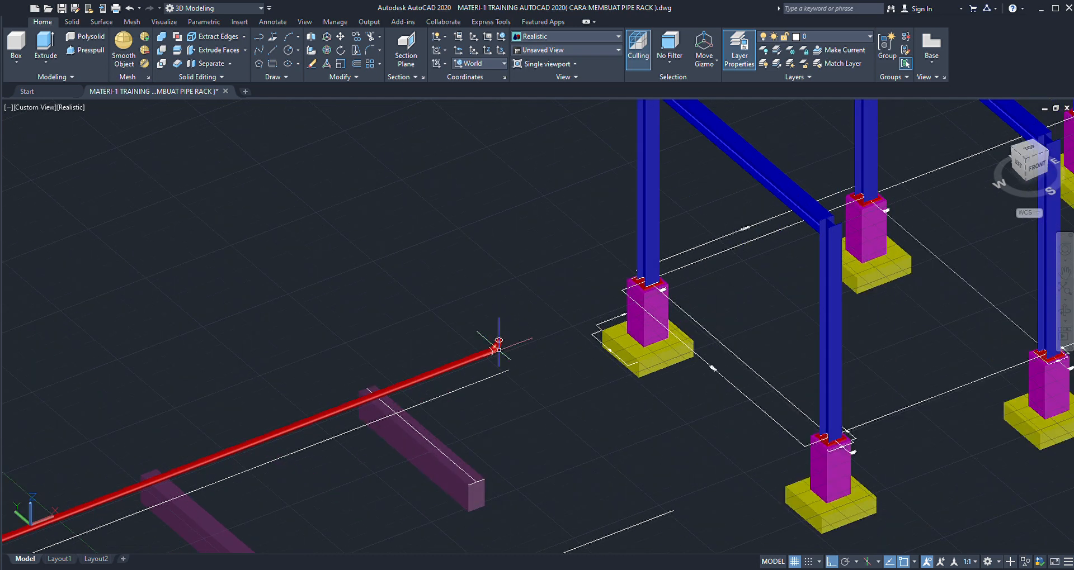
pyautogui.scroll(-3, 499, 349)
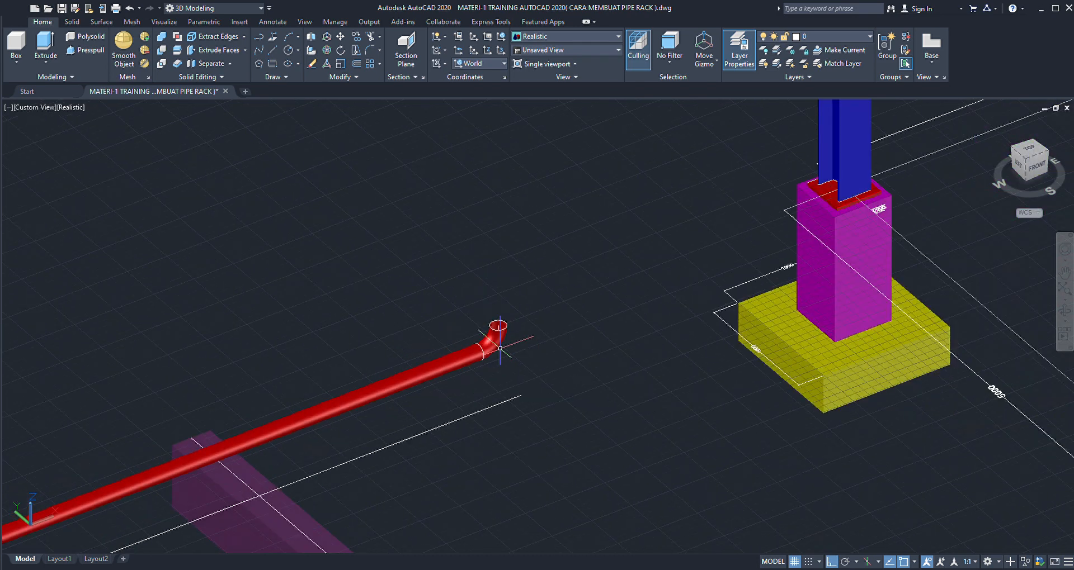
pyautogui.scroll(3, 500, 348)
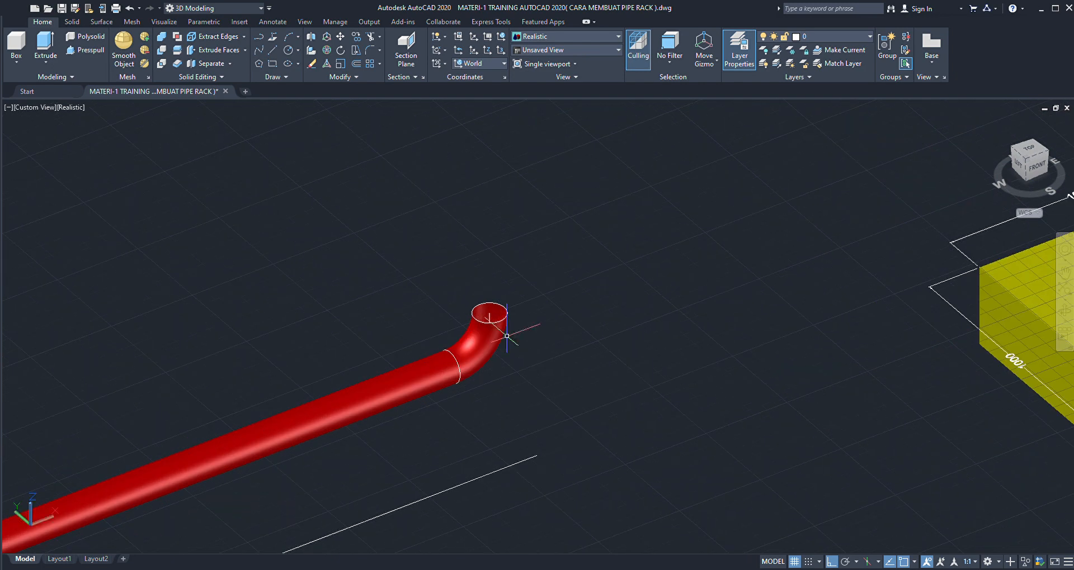
pyautogui.scroll(4, 505, 334)
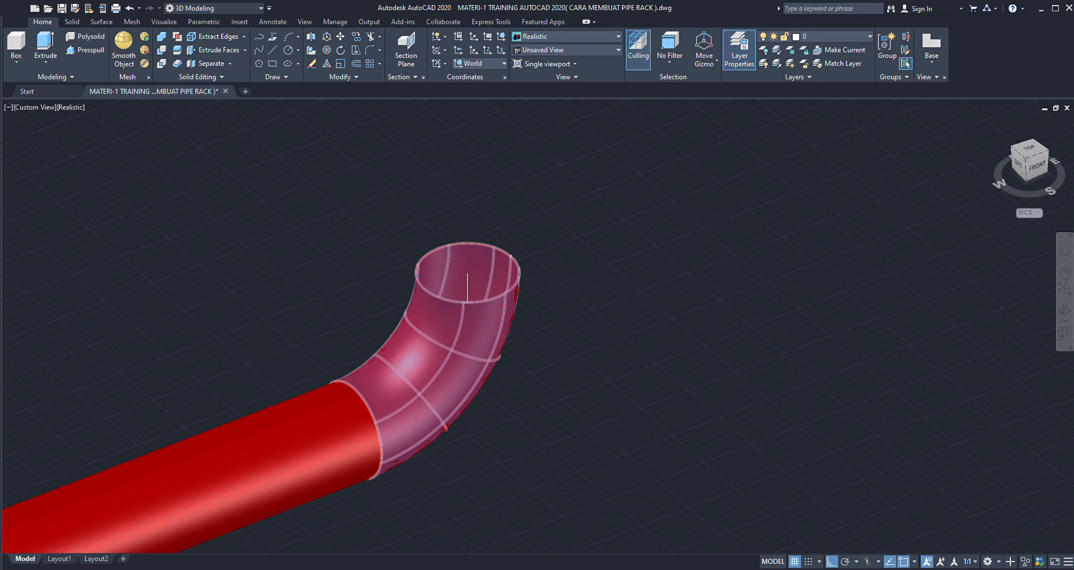
pyautogui.scroll(2, 500, 329)
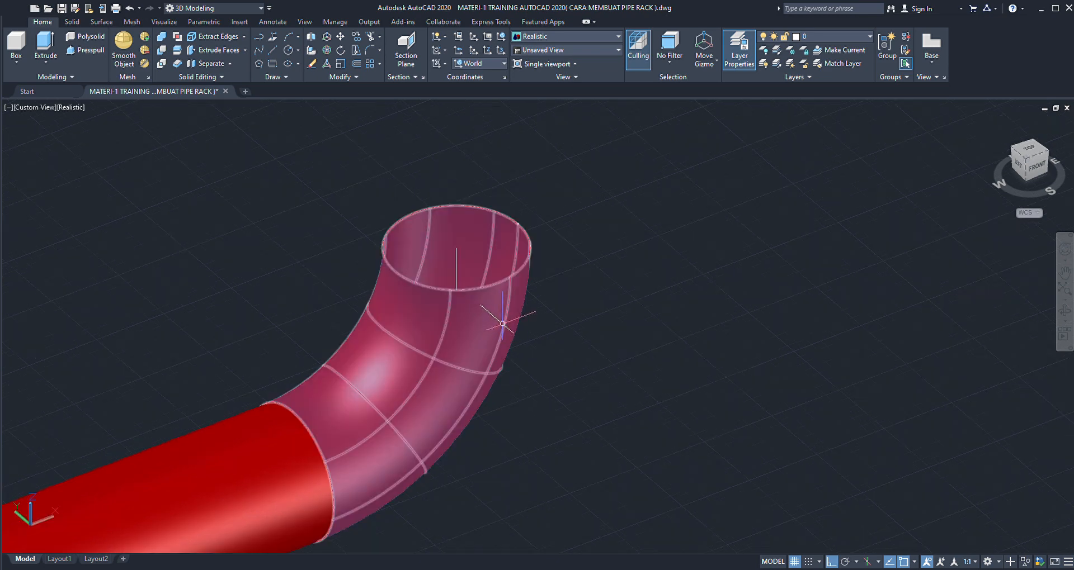
# - Examine the elbow's upper opening and its position relative to the supports and the first blue frame of the pipe rack
pyautogui.scroll(-1, 502, 324)
pyautogui.scroll(3, 504, 324)
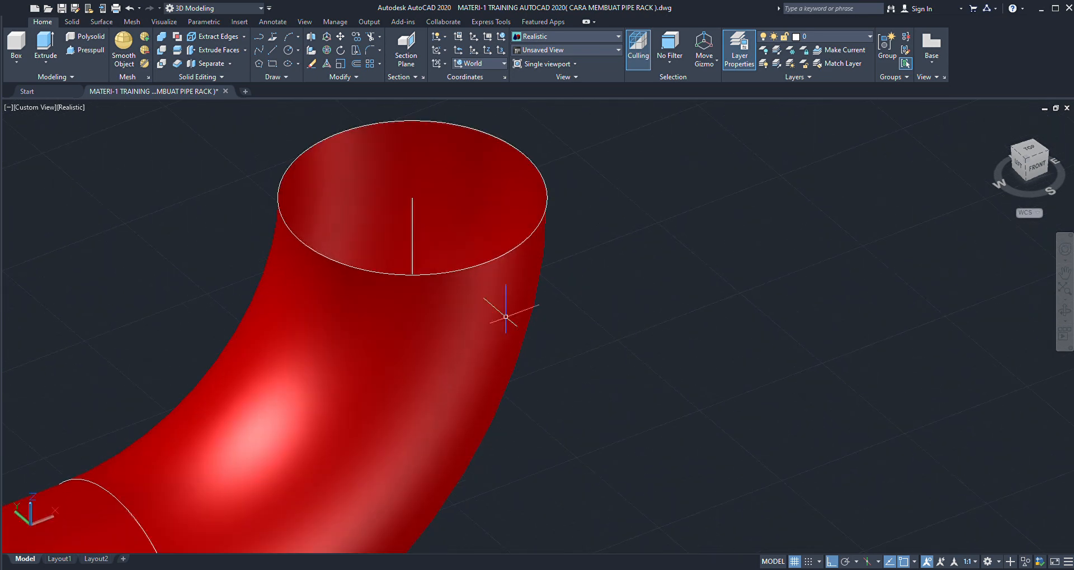
pyautogui.scroll(-4, 506, 317)
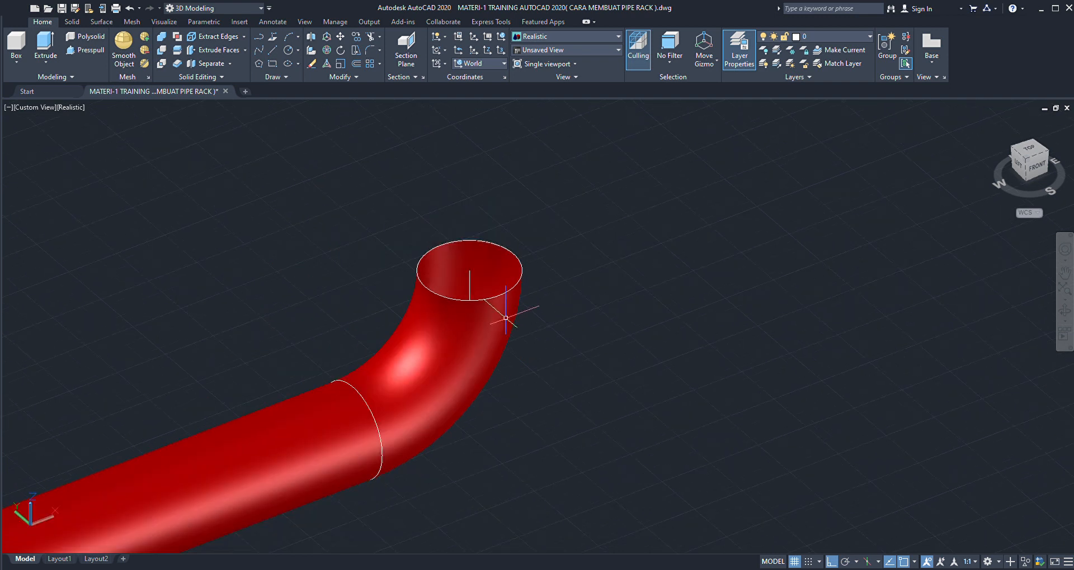
pyautogui.scroll(2, 507, 318)
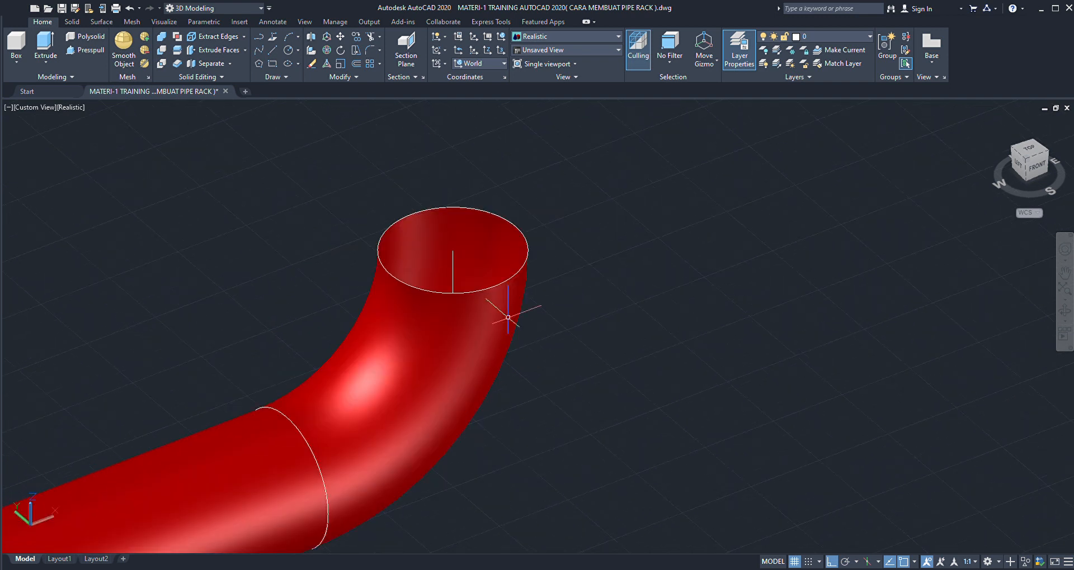
pyautogui.scroll(-2, 508, 317)
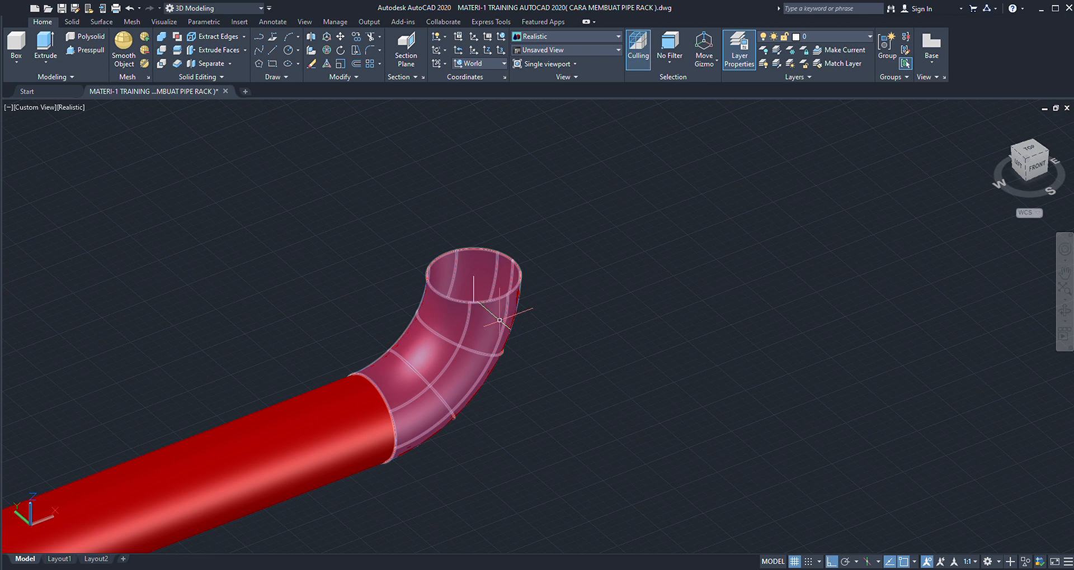
pyautogui.scroll(-2, 499, 320)
pyautogui.scroll(2, 499, 322)
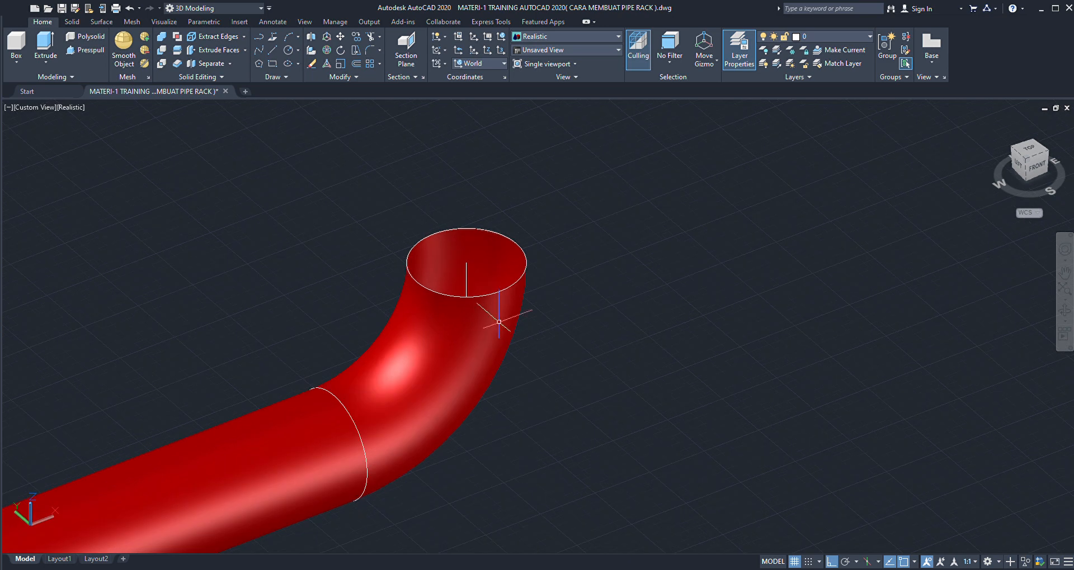
pyautogui.scroll(-4, 499, 322)
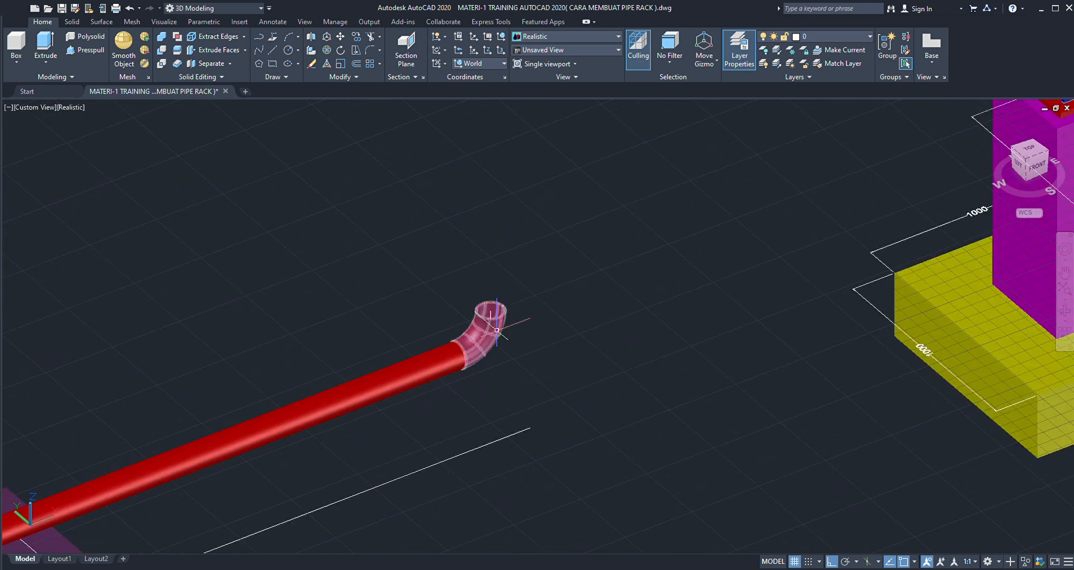
pyautogui.scroll(-3, 494, 332)
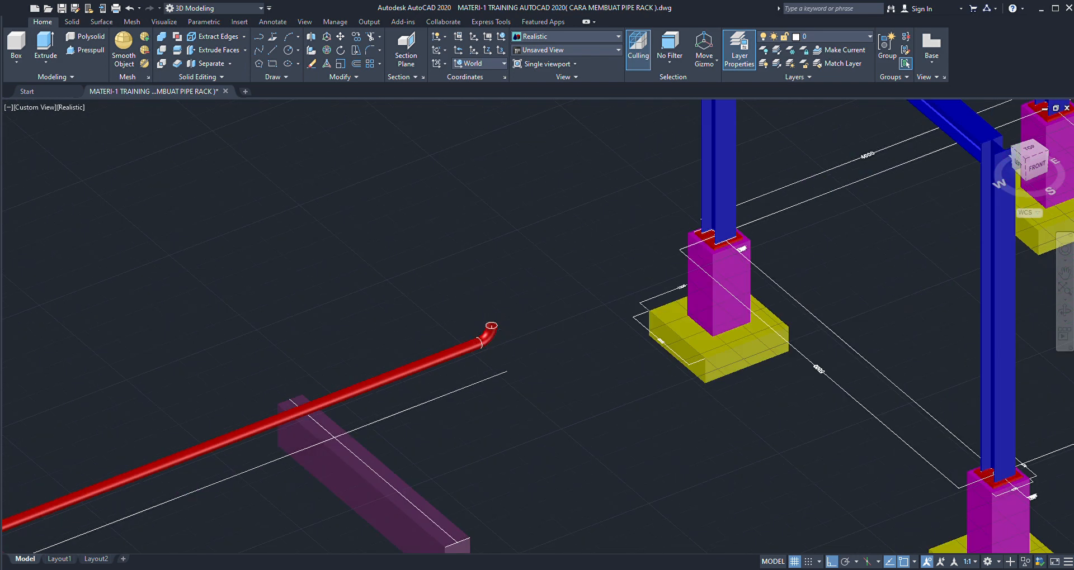
pyautogui.scroll(10, 496, 328)
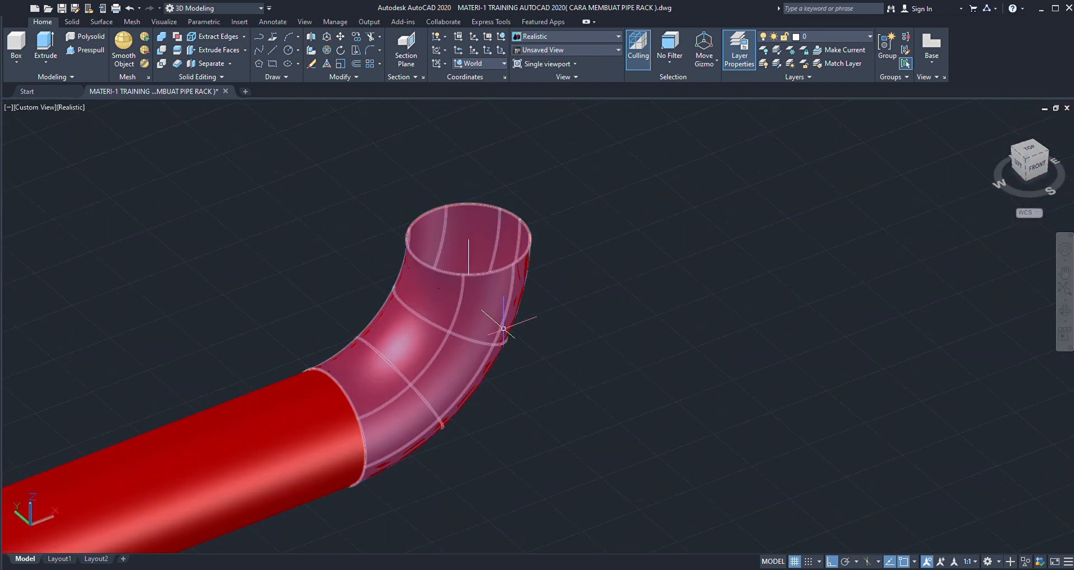
pyautogui.scroll(-4, 504, 327)
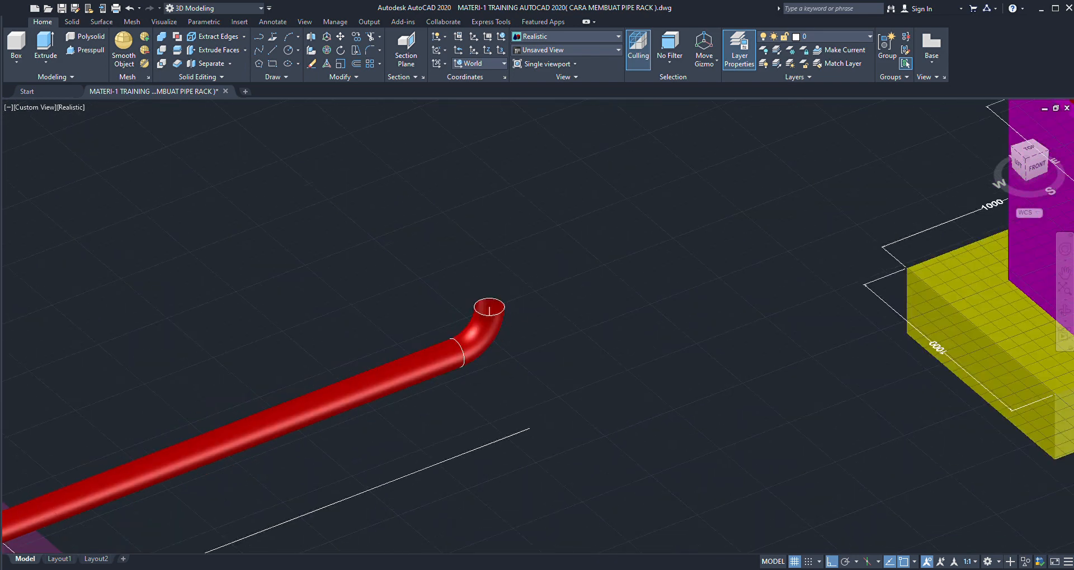
pyautogui.scroll(-2, 491, 329)
pyautogui.scroll(-2, 497, 304)
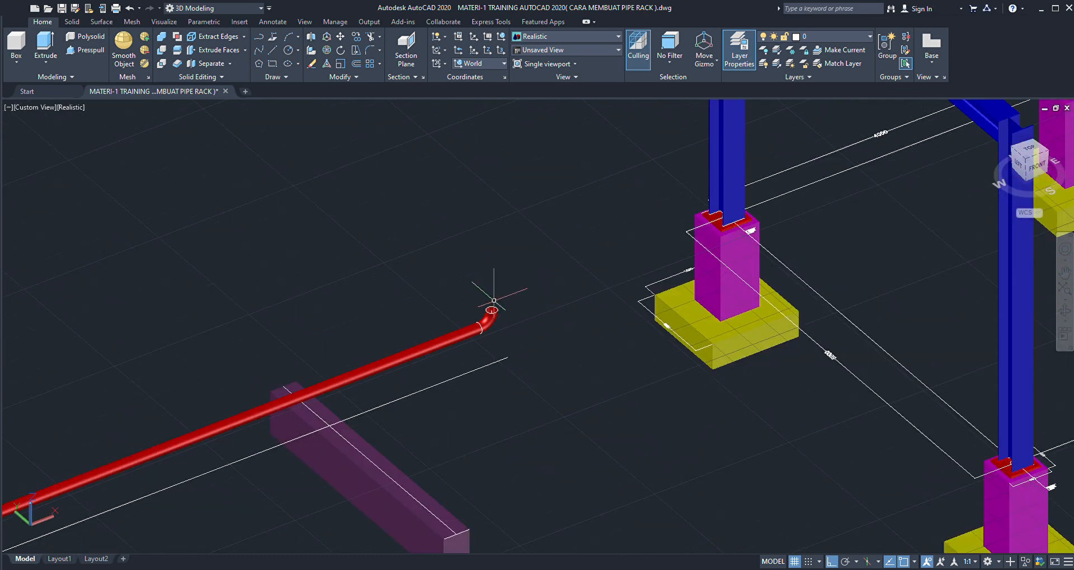
pyautogui.scroll(6, 494, 301)
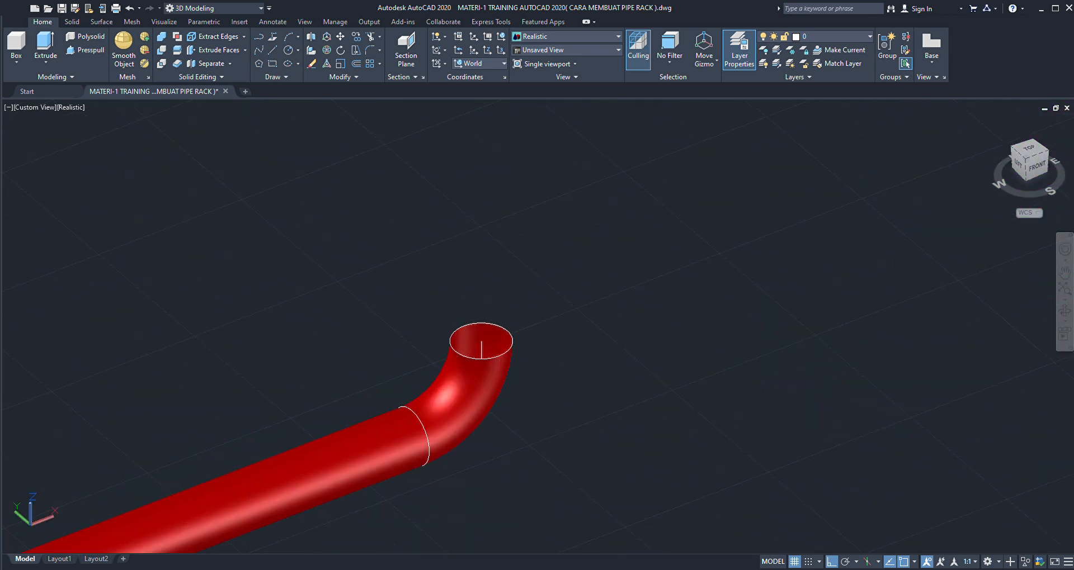
pyautogui.scroll(-5, 481, 347)
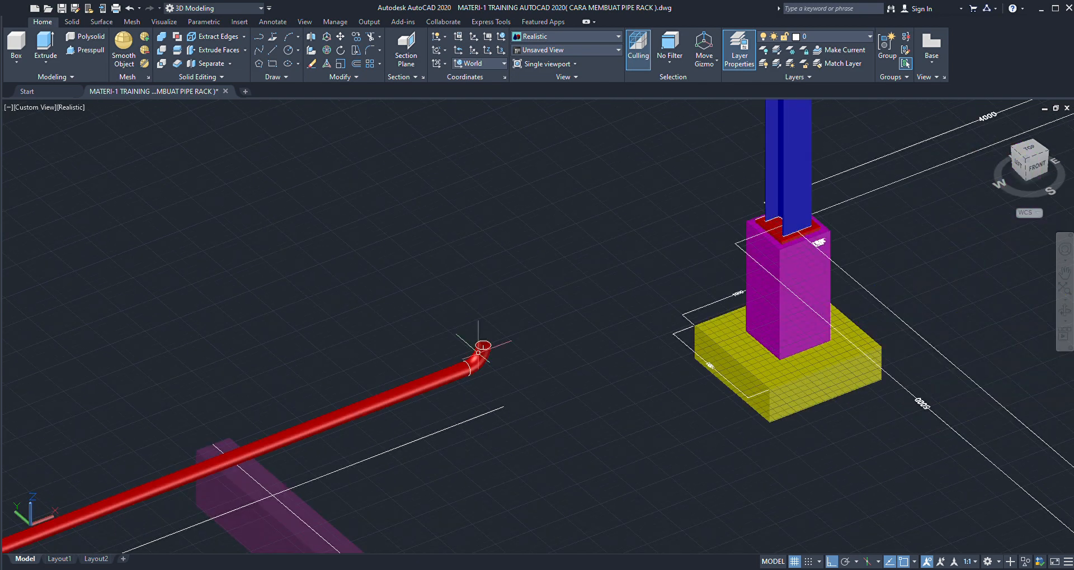
pyautogui.scroll(-1, 478, 349)
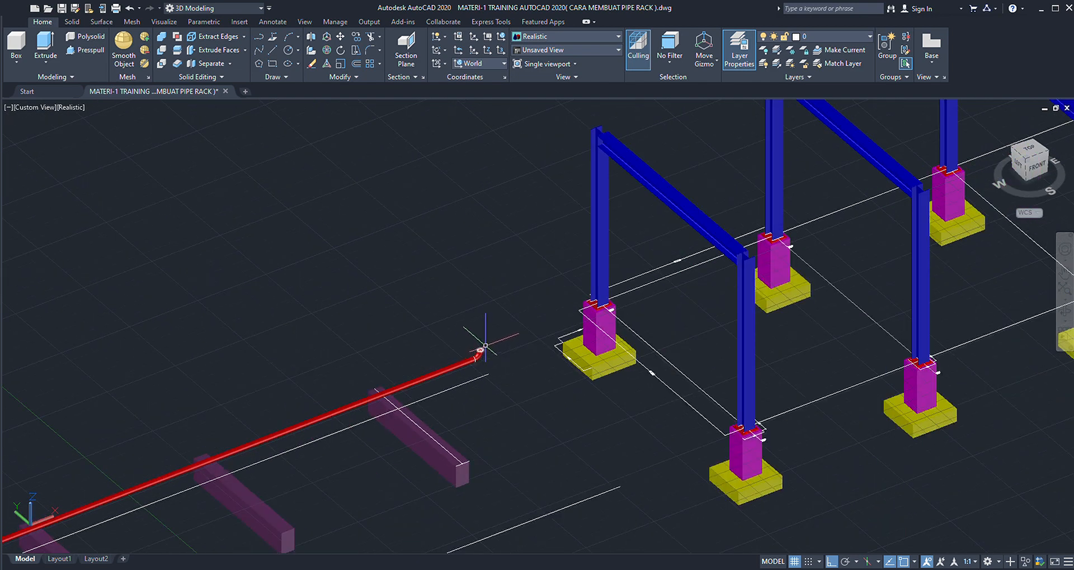
pyautogui.scroll(-2, 481, 349)
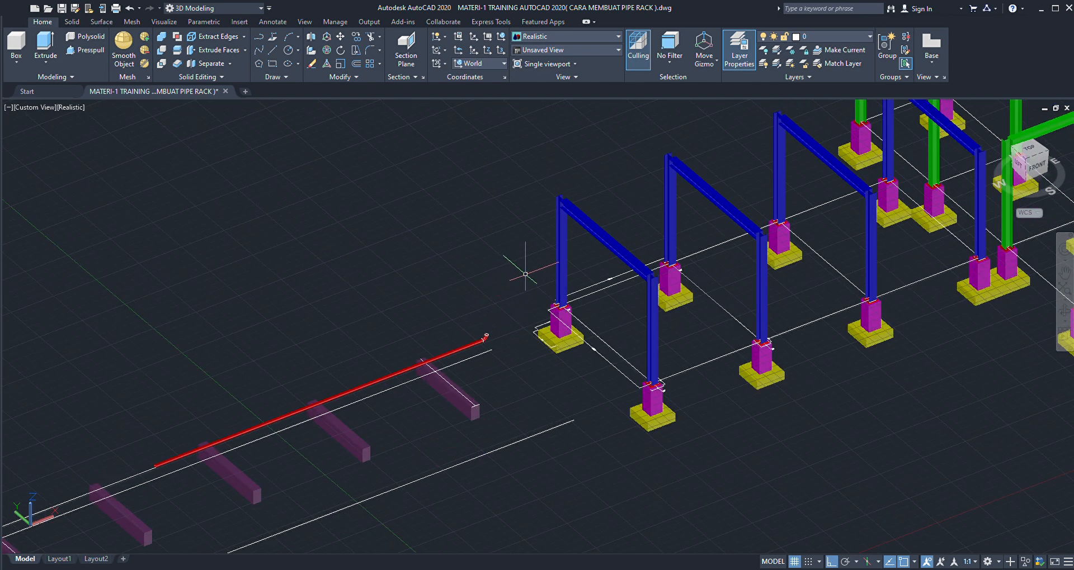
# - Draw a centreline along the first blue frame's beam, between the midpoints of its top face's end edges
pyautogui.scroll(5, 570, 194)
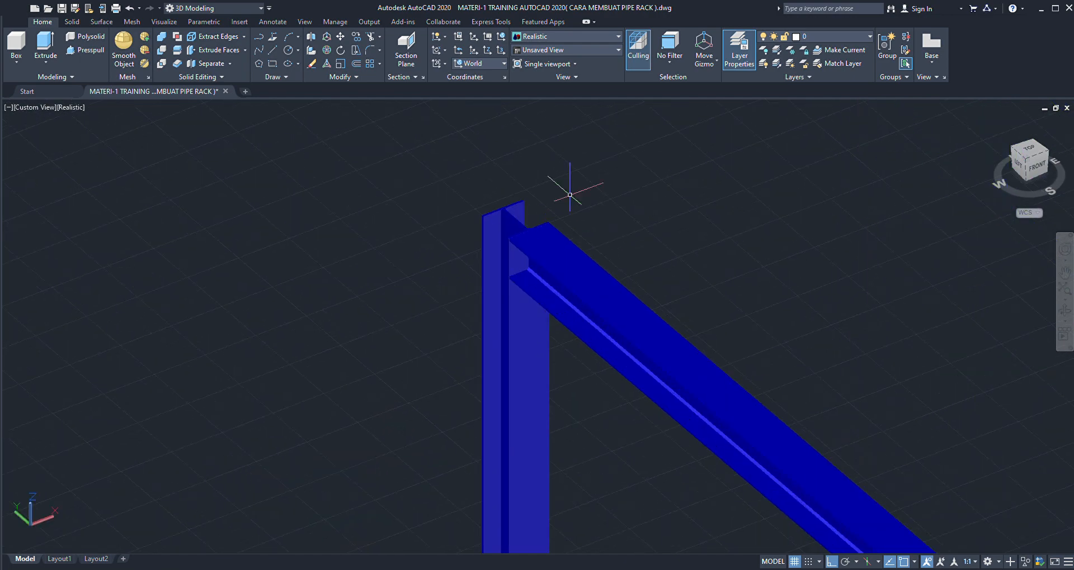
pyautogui.scroll(2, 570, 194)
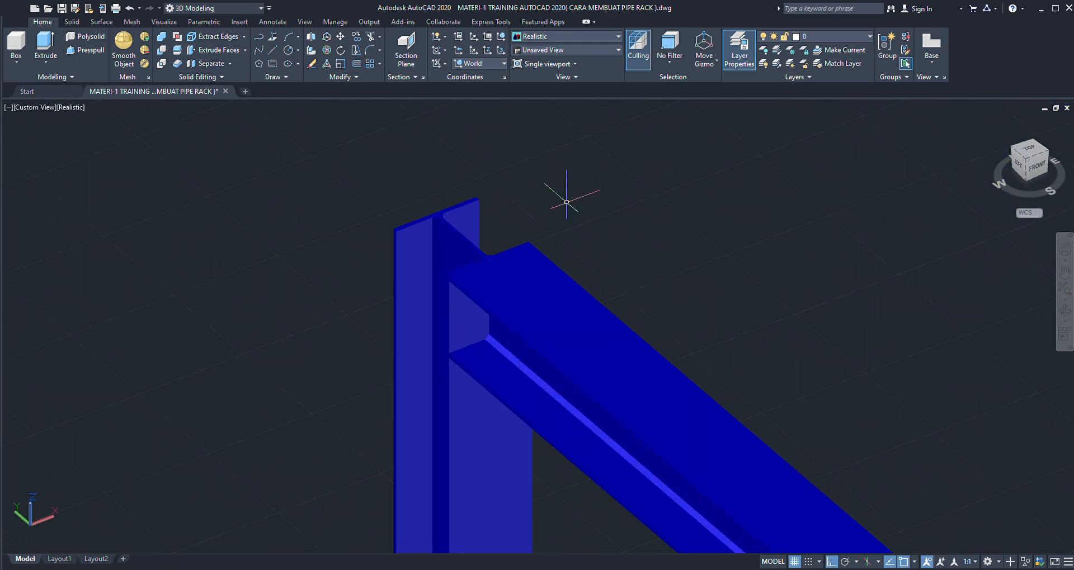
pyautogui.scroll(4, 566, 197)
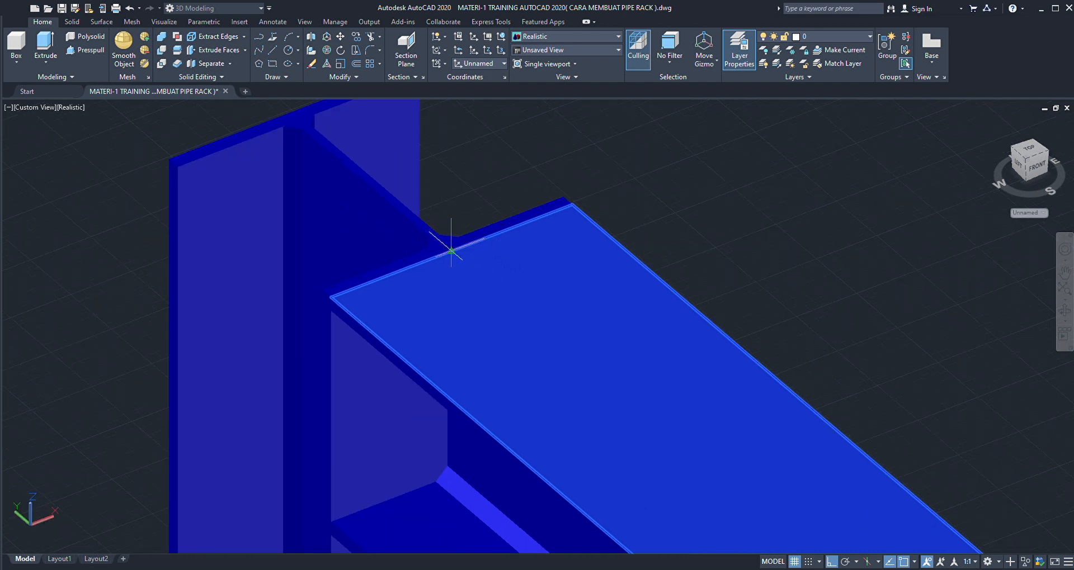
pyautogui.scroll(-6, 498, 268)
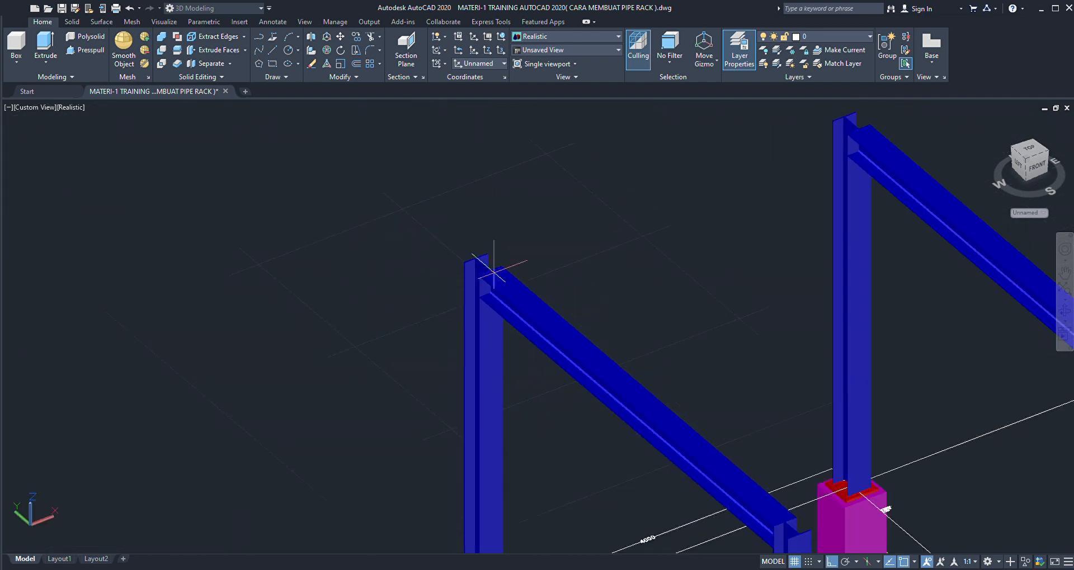
pyautogui.scroll(6, 680, 420)
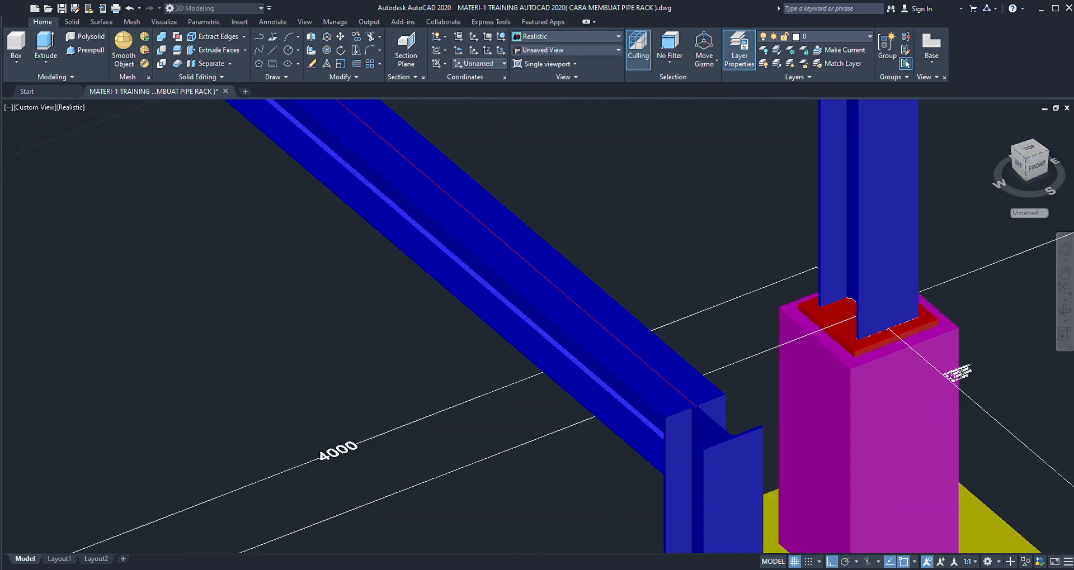
pyautogui.scroll(2, 699, 391)
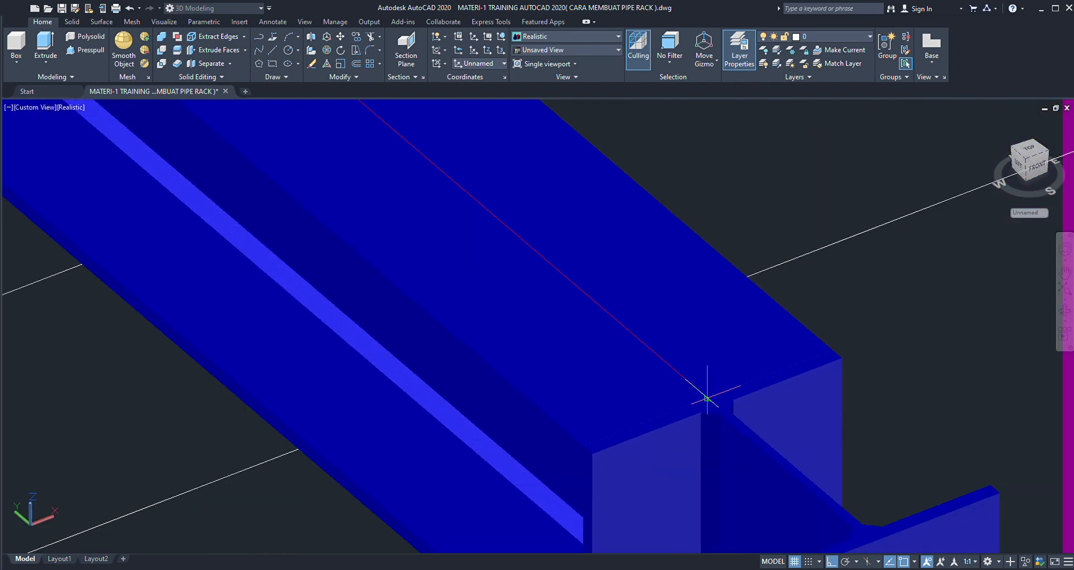
pyautogui.scroll(-7, 615, 354)
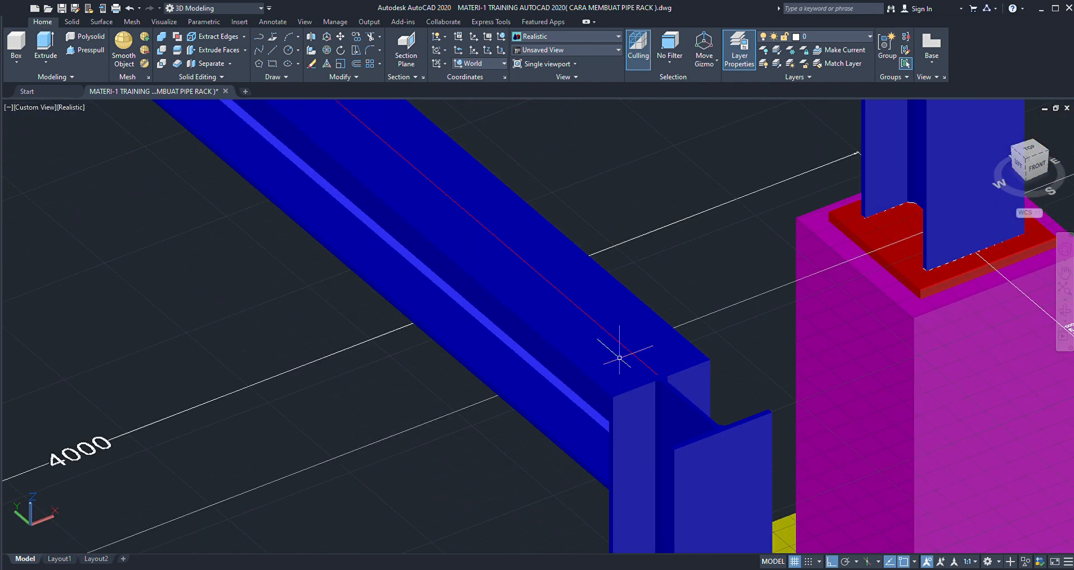
pyautogui.scroll(-3, 604, 352)
pyautogui.click(603, 351)
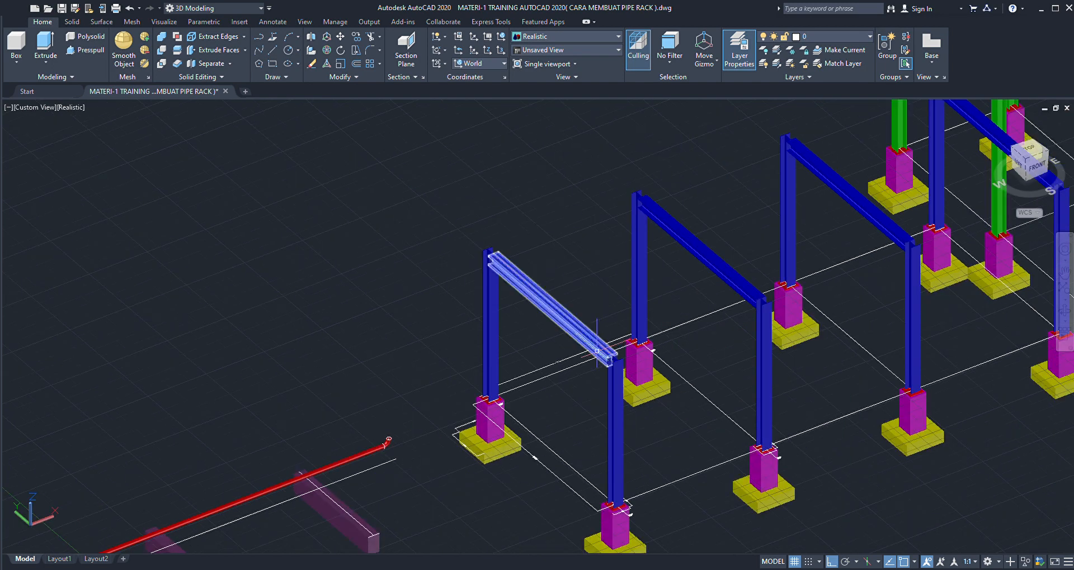
# - Draw a vertical line upward from the centre of the elbow's upper opening to above the first blue frame's height
pyautogui.scroll(5, 386, 433)
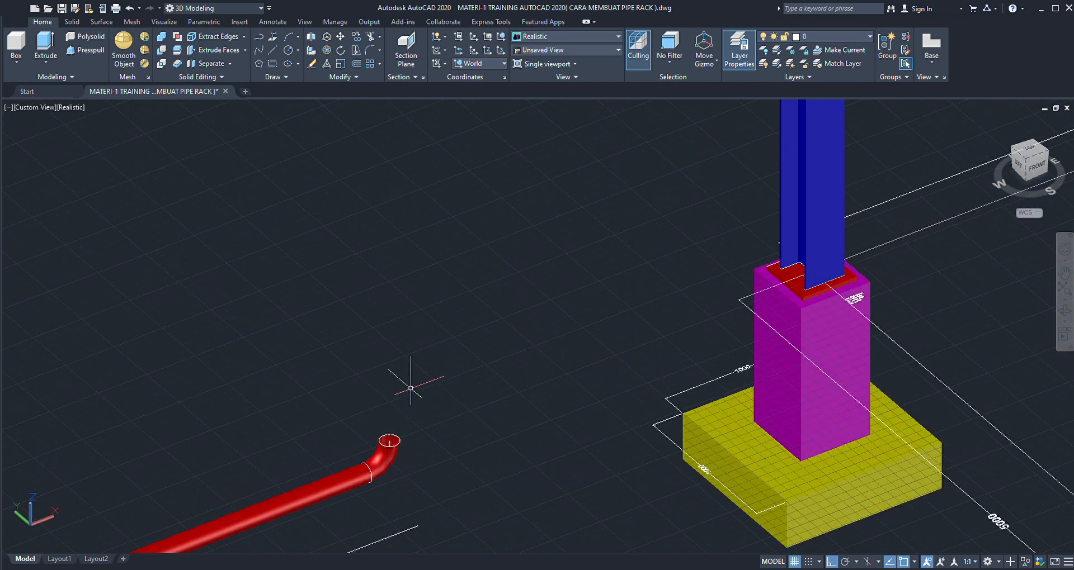
pyautogui.write('l')
pyautogui.press('Return')
pyautogui.click(390, 441)
pyautogui.scroll(-5, 408, 364)
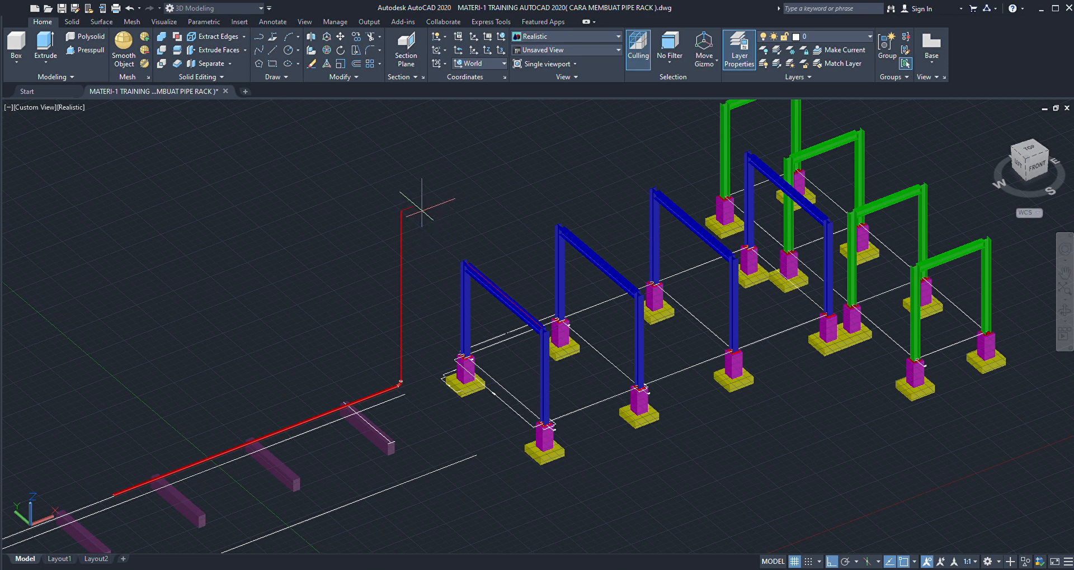
# - Draw a connecting line from the vertical line's upper end to the near end of the first blue beam
pyautogui.scroll(3, 432, 222)
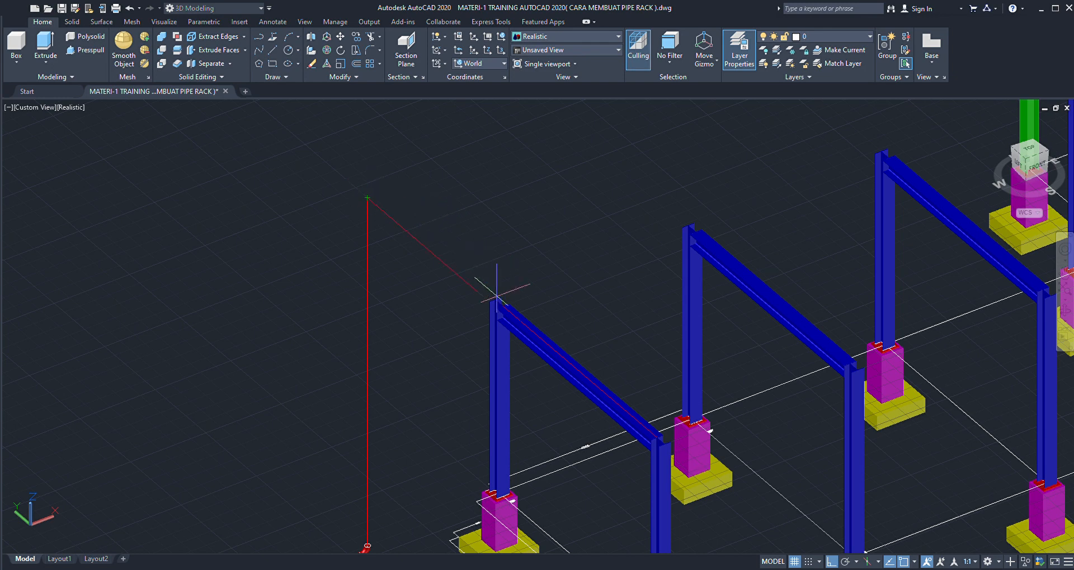
pyautogui.scroll(3, 498, 291)
pyautogui.scroll(2, 538, 328)
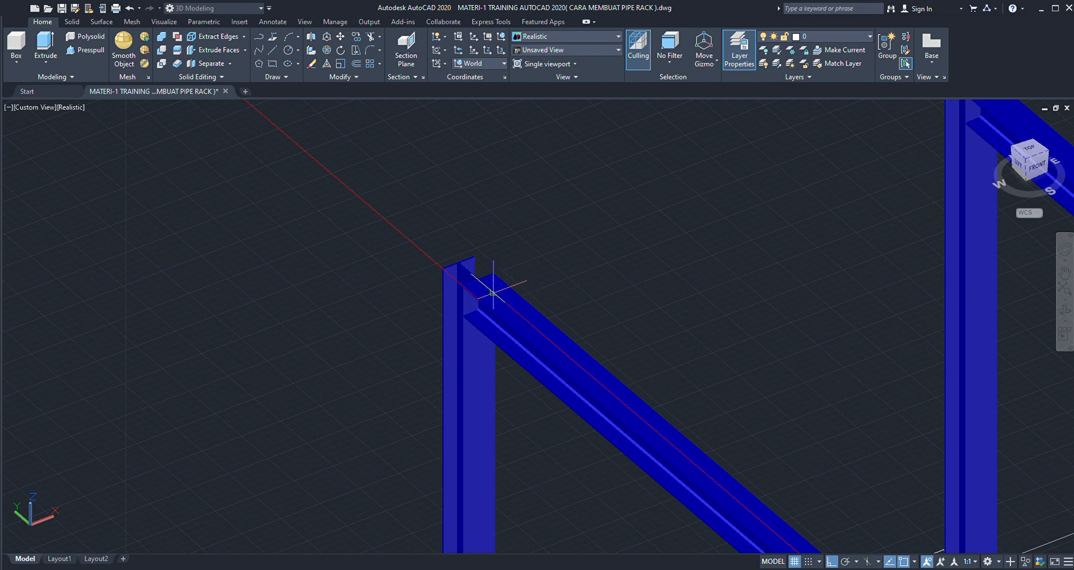
# - Draw a line along the X direction from the first blue beam's centreline across the tops of the blue frames
pyautogui.scroll(2, 493, 292)
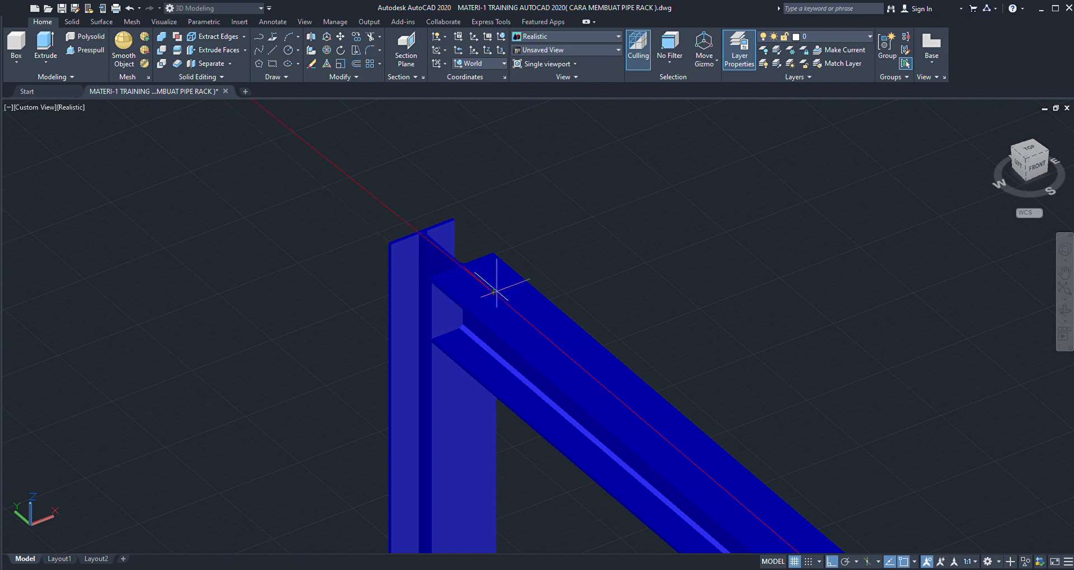
pyautogui.scroll(-5, 506, 271)
pyautogui.scroll(-3, 506, 271)
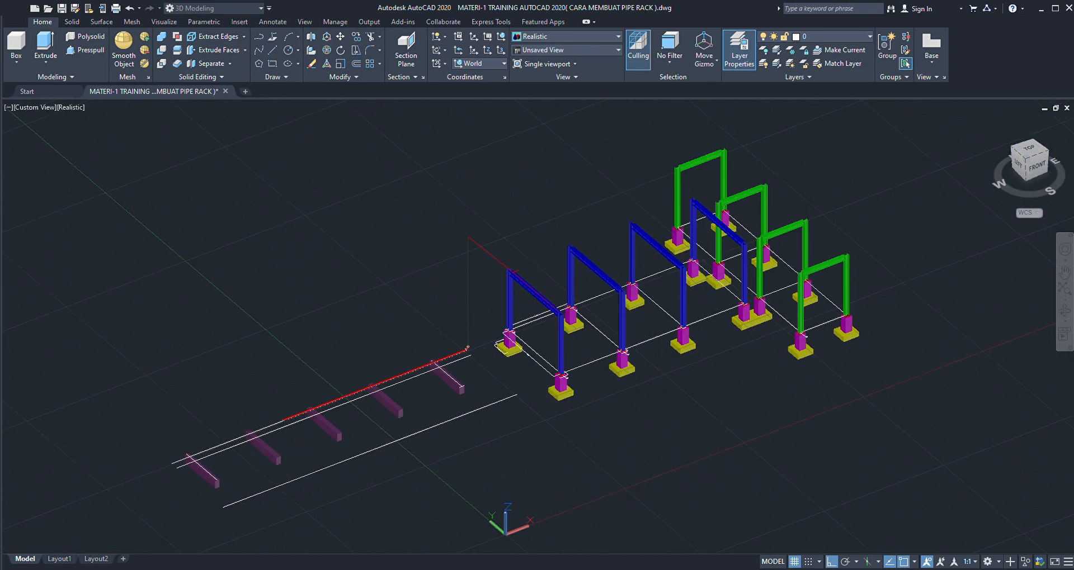
pyautogui.scroll(4, 653, 212)
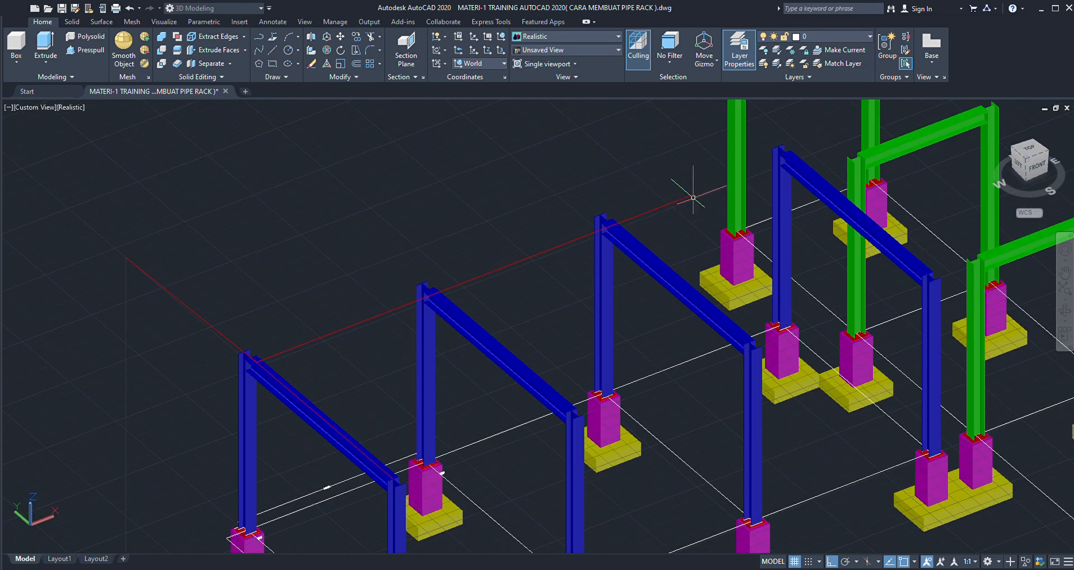
pyautogui.scroll(-4, 692, 197)
# - Stretch the start of the long line over the blue frames back to meet the vertical line above the elbow
pyautogui.scroll(4, 516, 263)
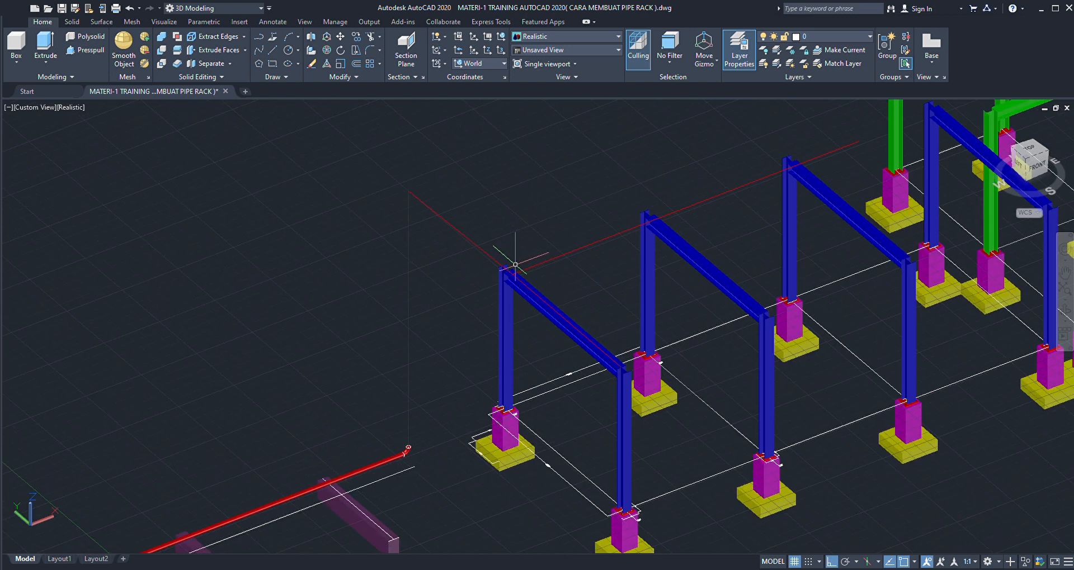
pyautogui.scroll(2, 540, 259)
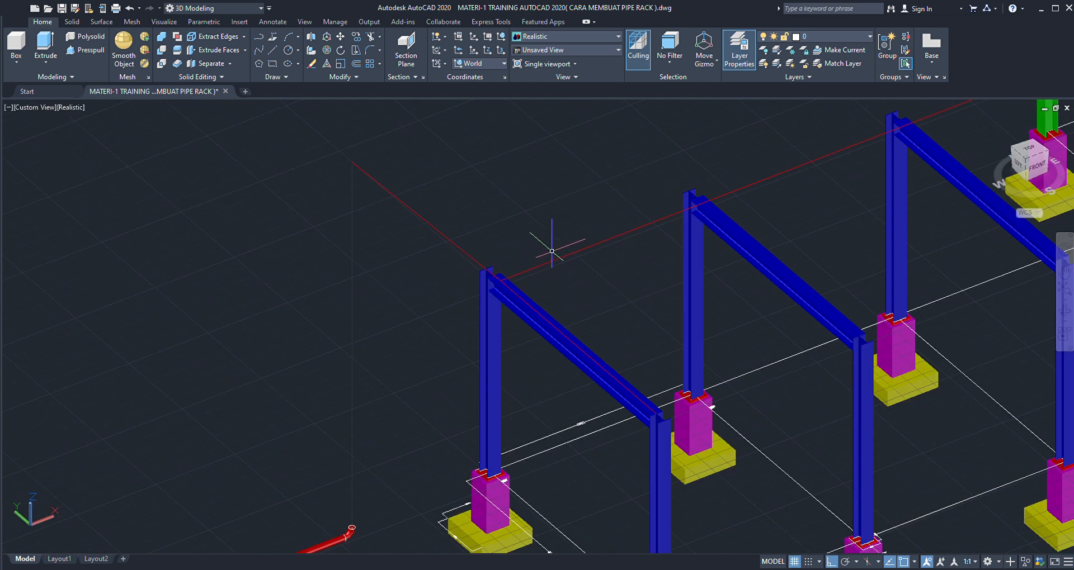
pyautogui.click(556, 259)
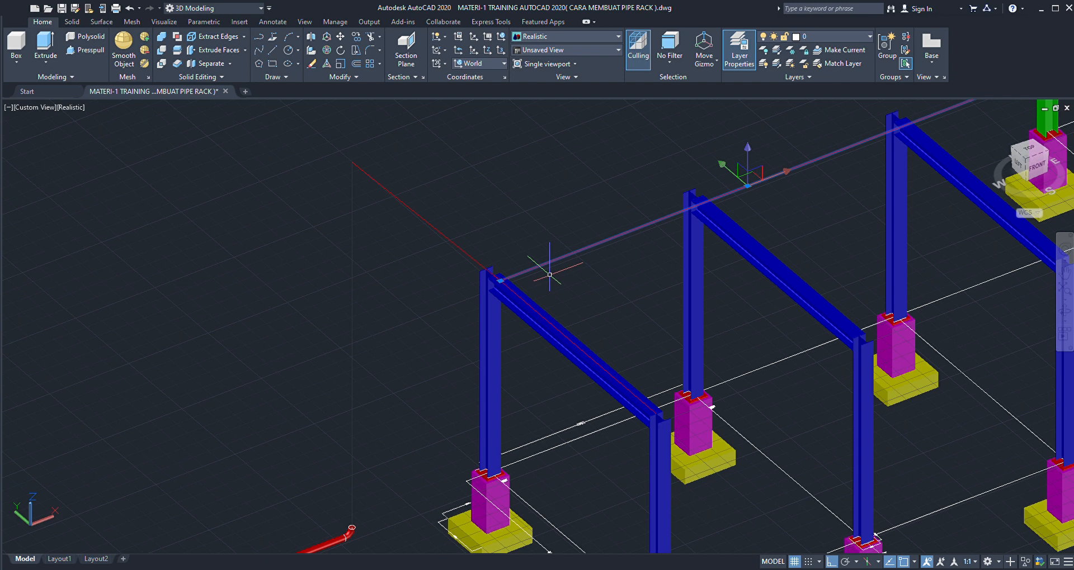
pyautogui.scroll(2, 495, 288)
pyautogui.click(502, 276)
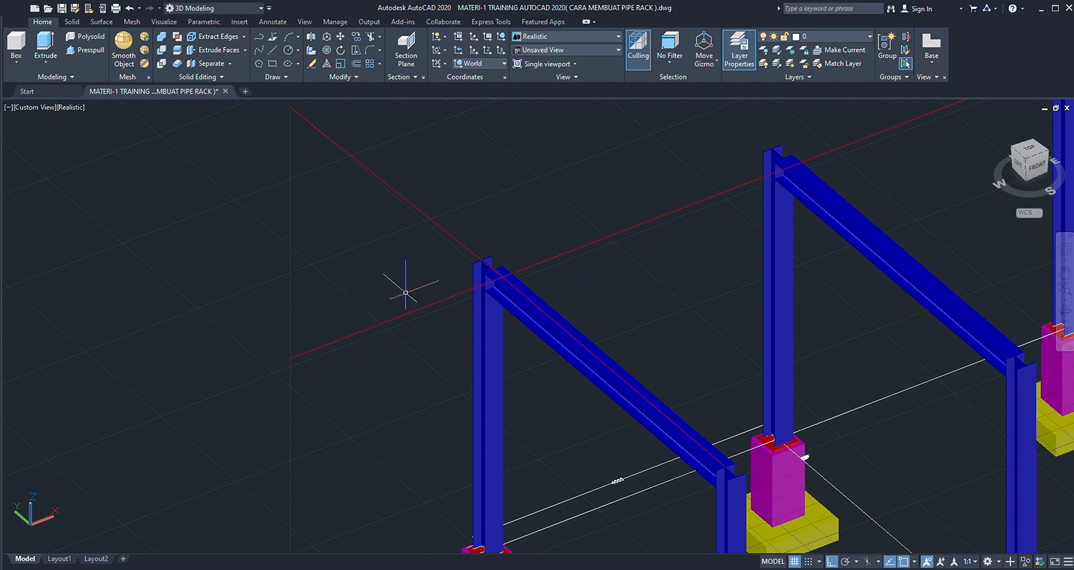
# - Delete the connecting line between the vertical line's upper end and the first blue beam
pyautogui.scroll(-5, 407, 293)
pyautogui.scroll(4, 419, 263)
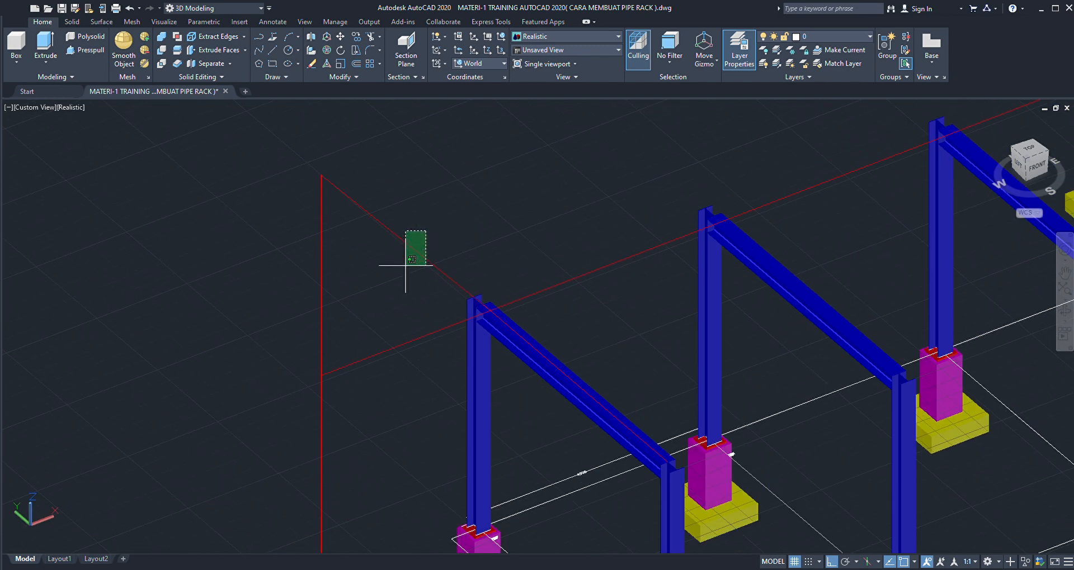
pyautogui.click(412, 247)
pyautogui.press('Delete')
pyautogui.scroll(-4, 423, 249)
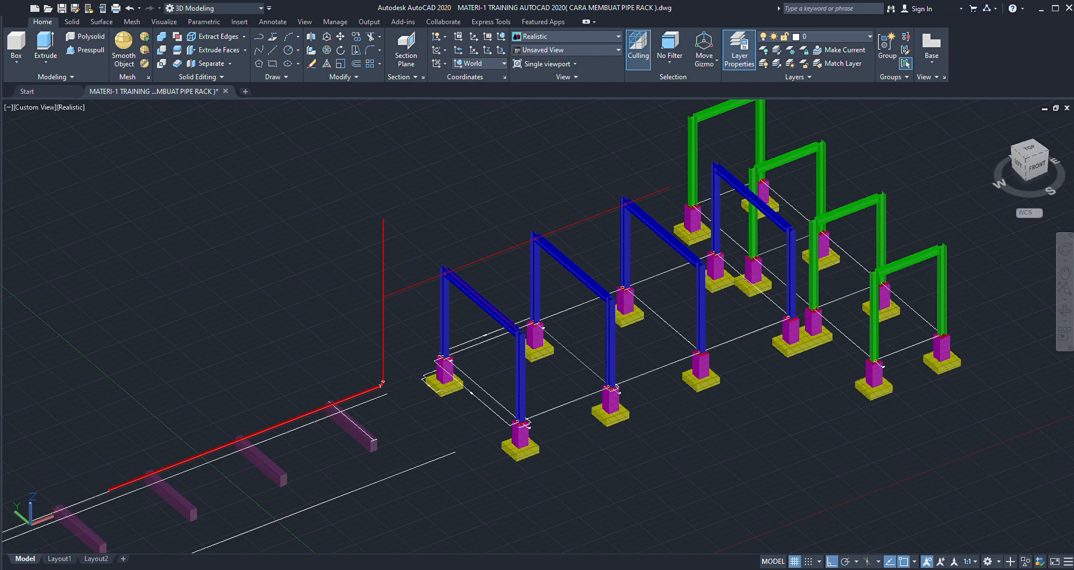
# - Shorten the vertical line above the elbow so its upper end meets the start of the long line over the blue frames
pyautogui.click(407, 244)
pyautogui.click(368, 262)
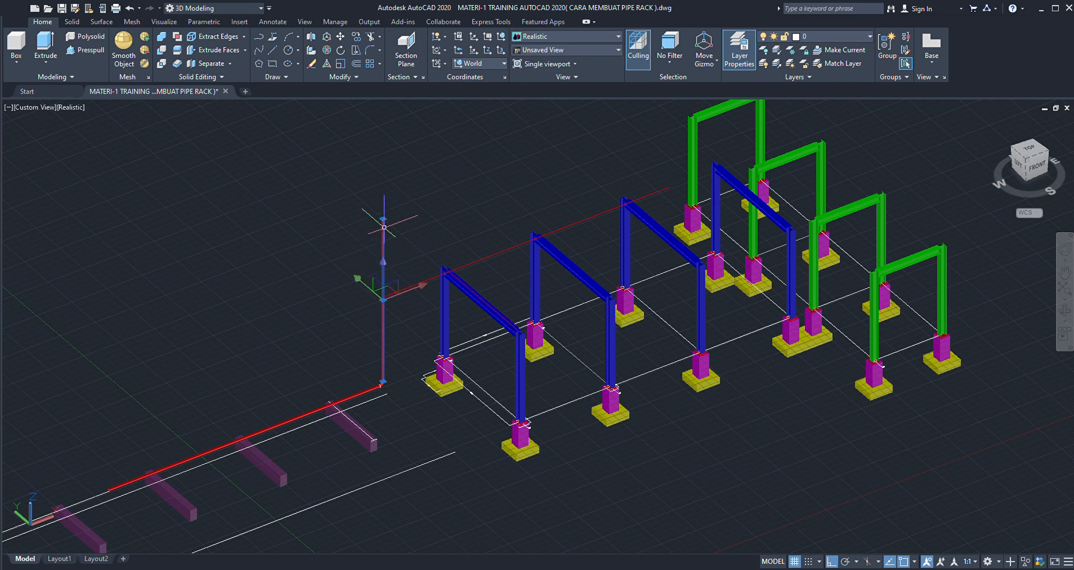
pyautogui.scroll(5, 384, 300)
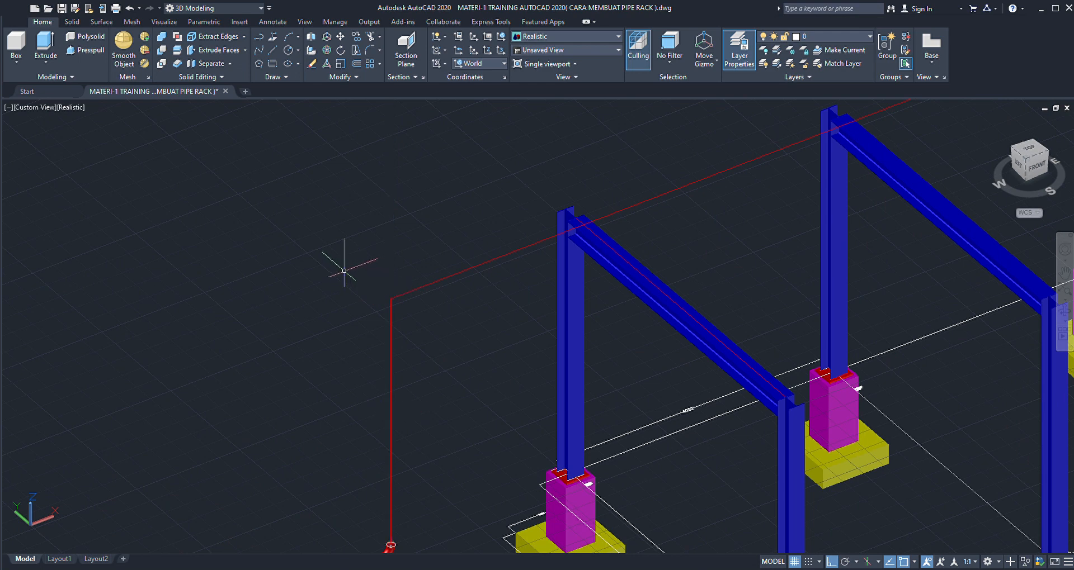
# - Copy the red 4" pipe from the centre of its near end to the corner where the vertical line meets the long line
pyautogui.scroll(-5, 343, 268)
pyautogui.scroll(-2, 361, 379)
pyautogui.scroll(4, 346, 351)
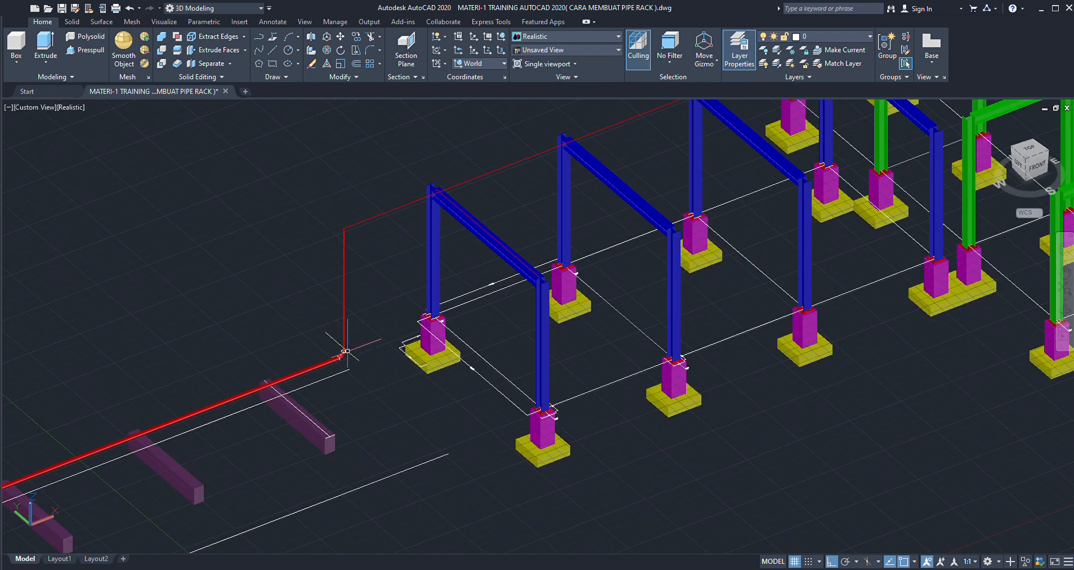
pyautogui.scroll(-4, 353, 348)
pyautogui.scroll(4, 369, 339)
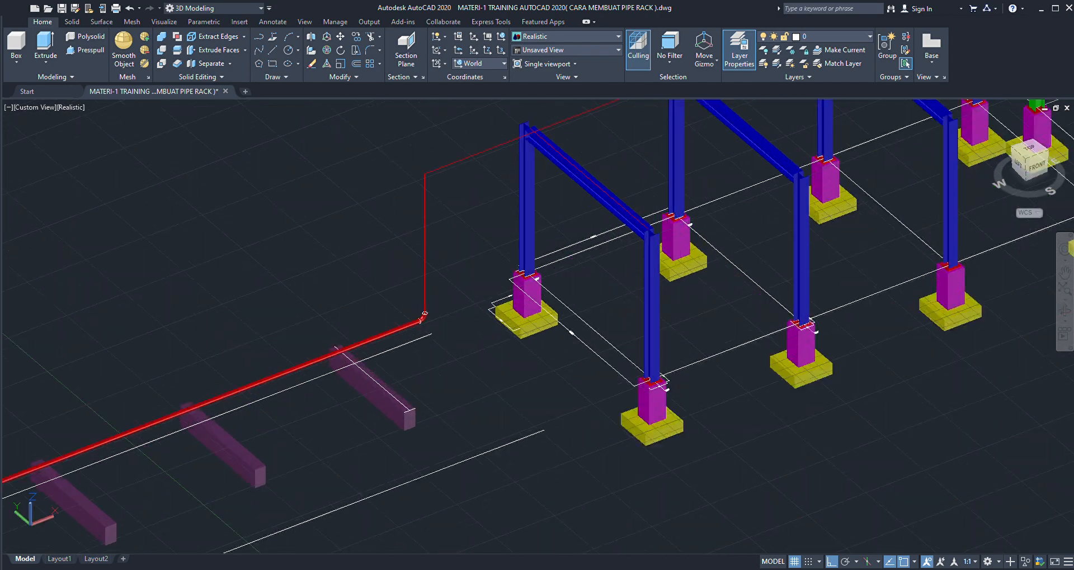
pyautogui.scroll(6, 369, 339)
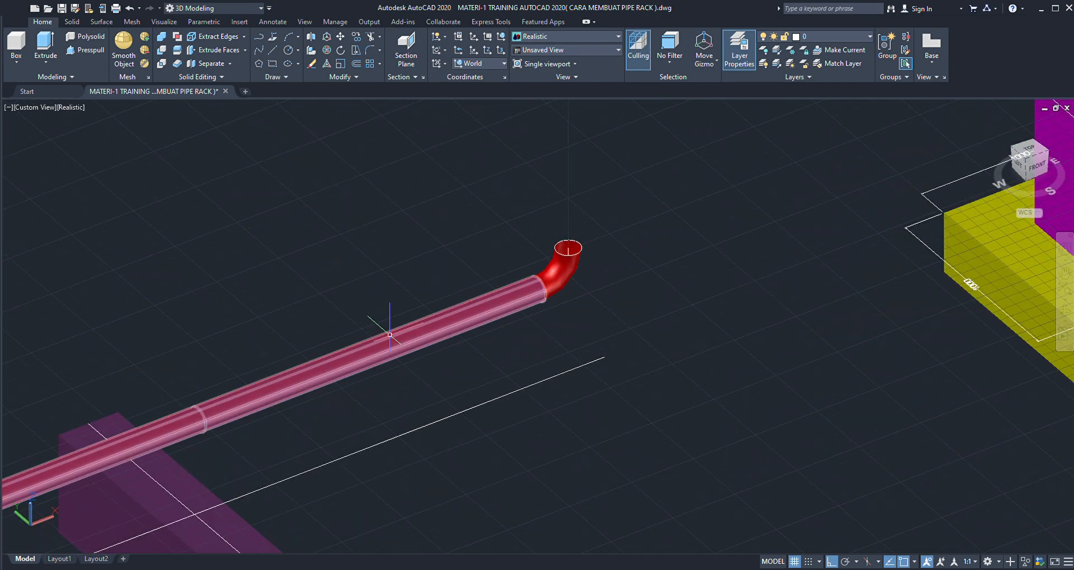
pyautogui.scroll(-2, 363, 326)
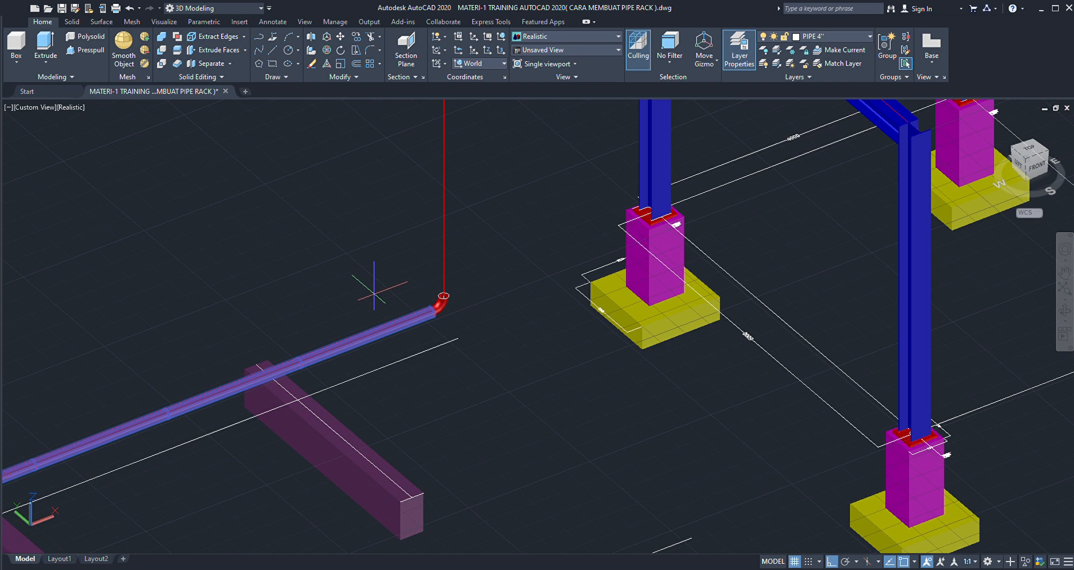
pyautogui.scroll(-3, 460, 248)
pyautogui.scroll(4, 61, 425)
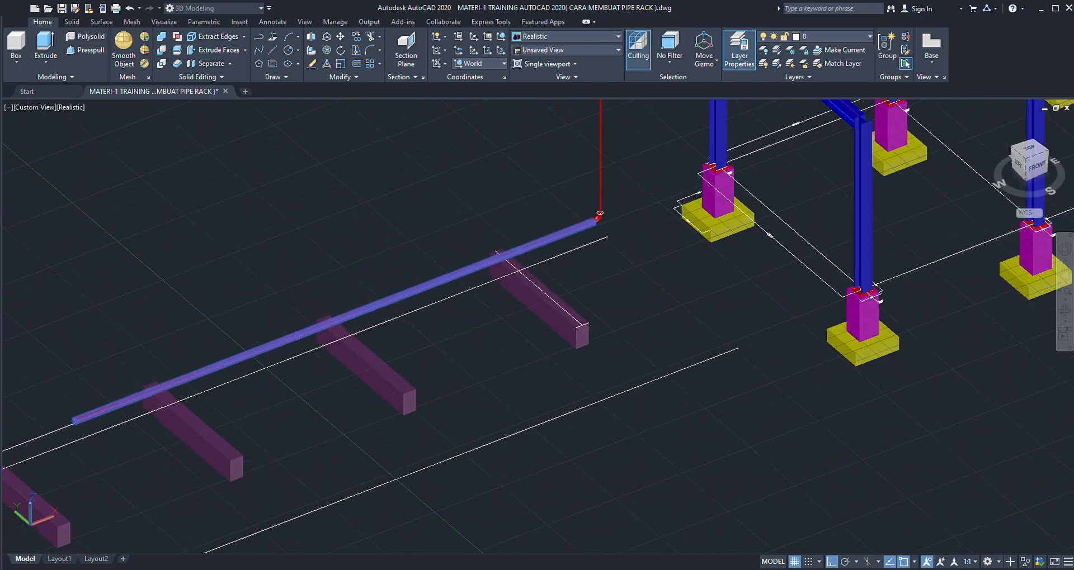
pyautogui.scroll(5, 56, 428)
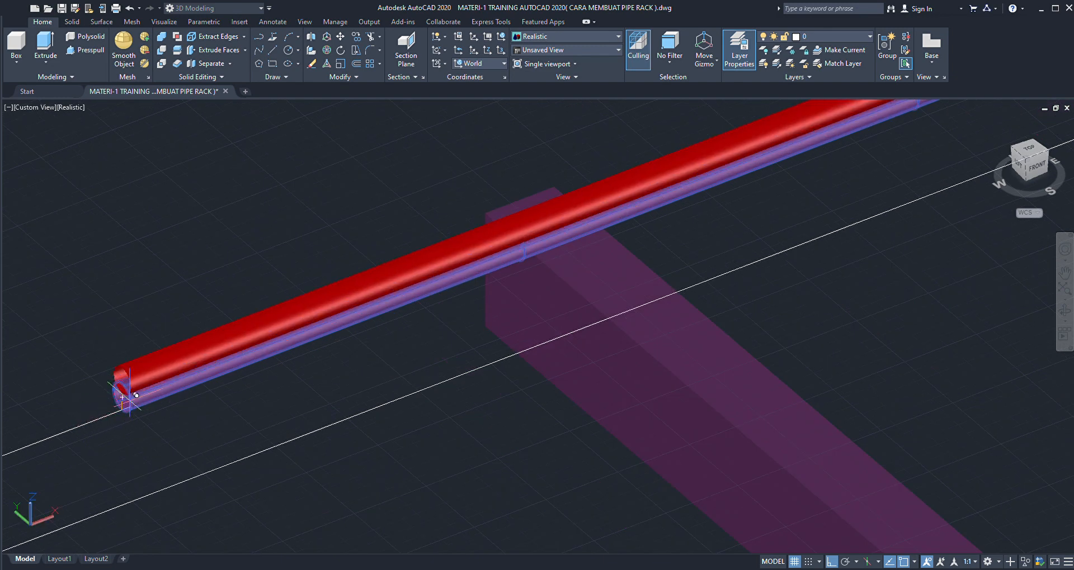
pyautogui.scroll(-8, 127, 405)
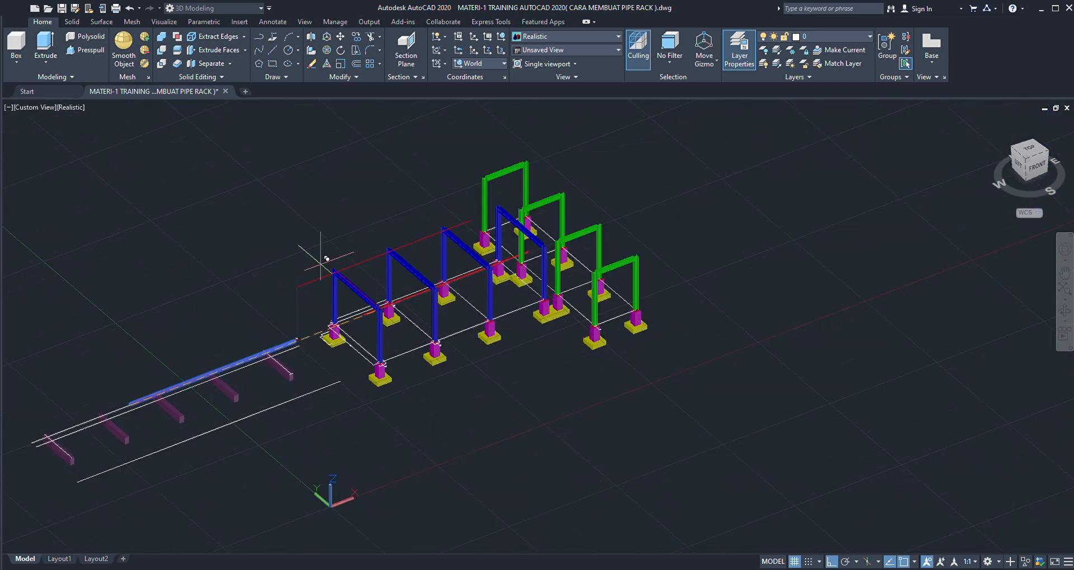
pyautogui.scroll(6, 316, 254)
pyautogui.scroll(6, 266, 310)
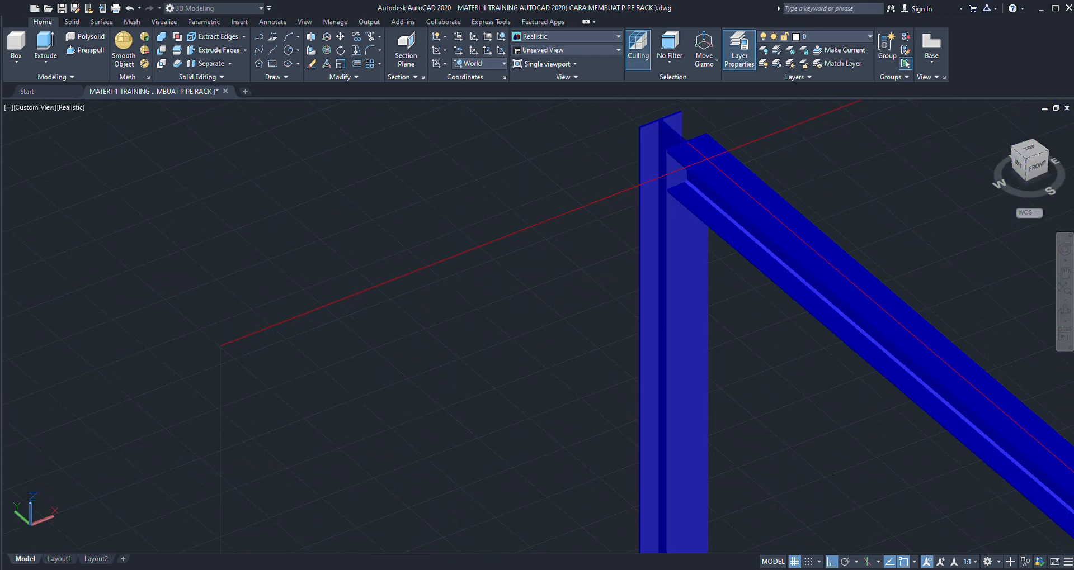
pyautogui.scroll(-2, 220, 354)
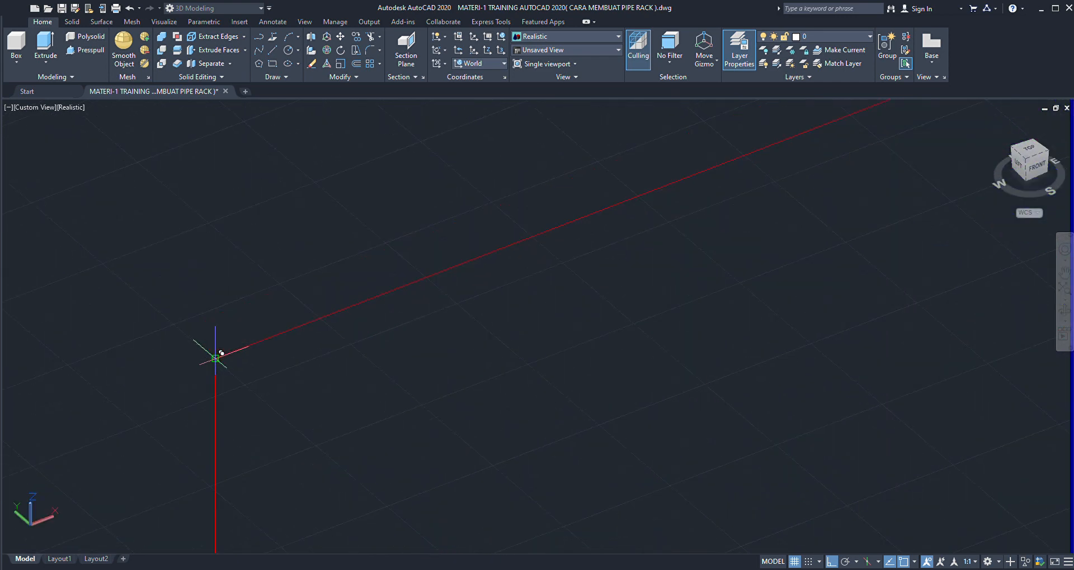
pyautogui.scroll(-3, 337, 354)
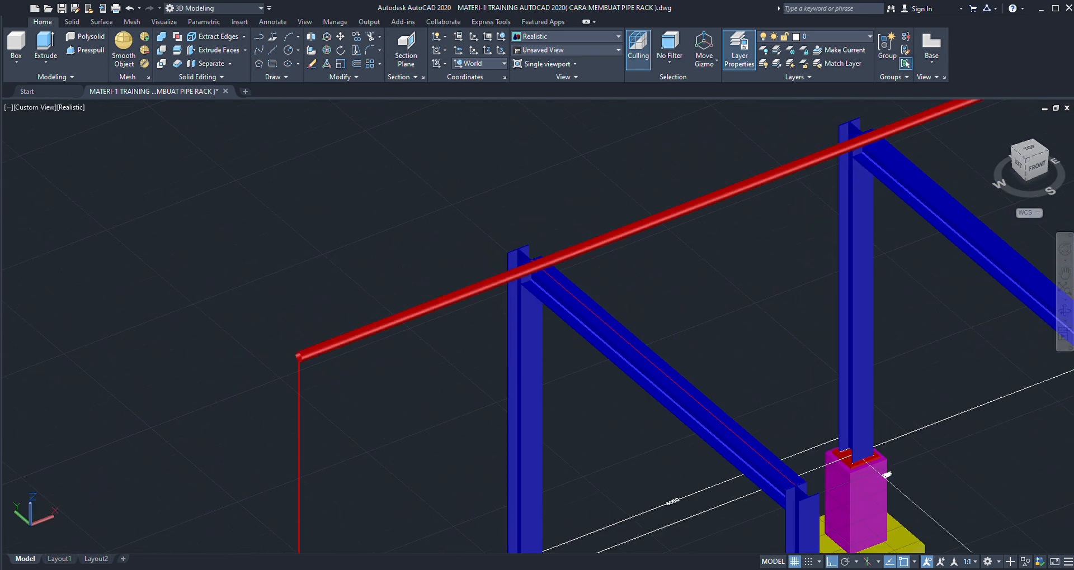
# - Examine the copied pipe across the blue frames and the lower pipe with its elbow from a slightly orbited view
pyautogui.click(1064, 309)
pyautogui.moveTo(810, 330); pyautogui.dragTo(529, 295)
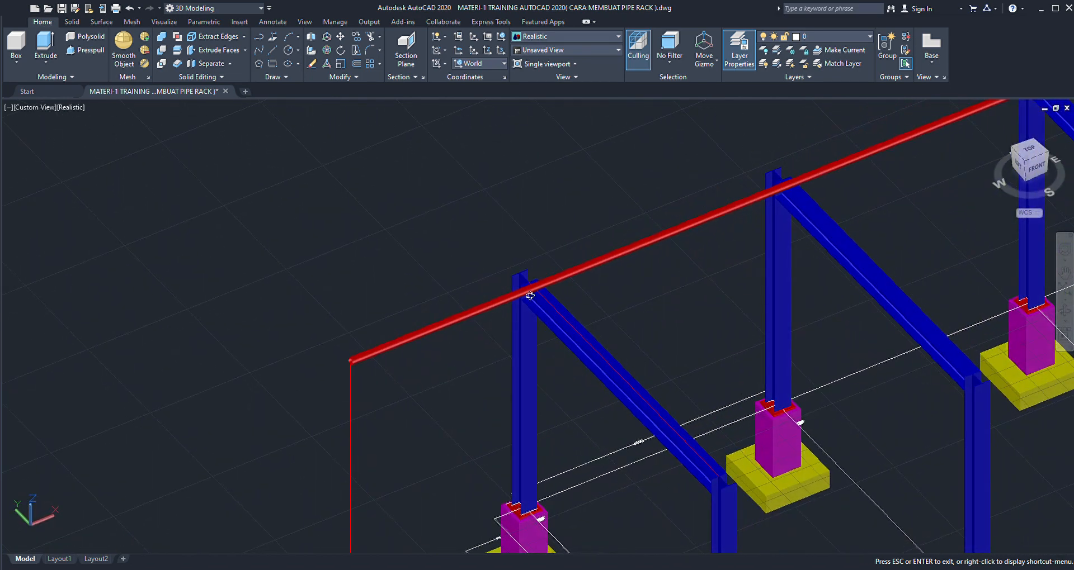
pyautogui.scroll(6, 534, 287)
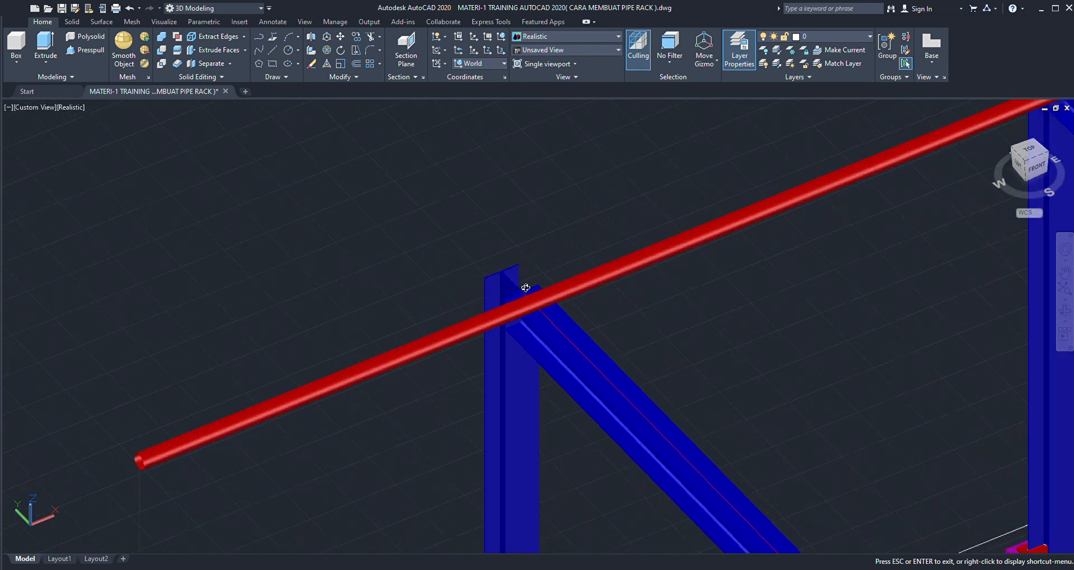
pyautogui.scroll(-8, 609, 288)
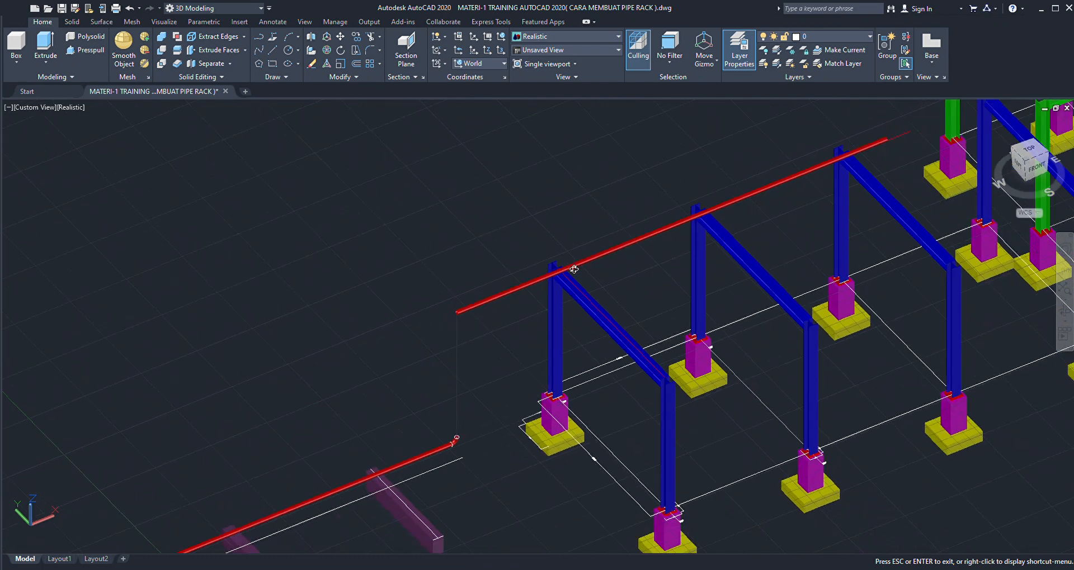
pyautogui.scroll(7, 430, 434)
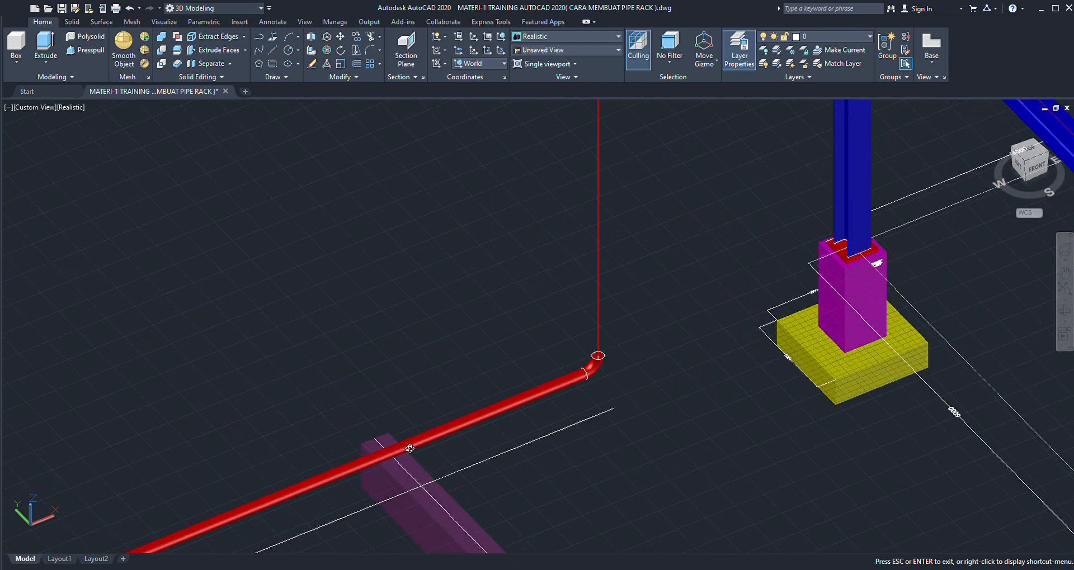
pyautogui.scroll(-5, 419, 438)
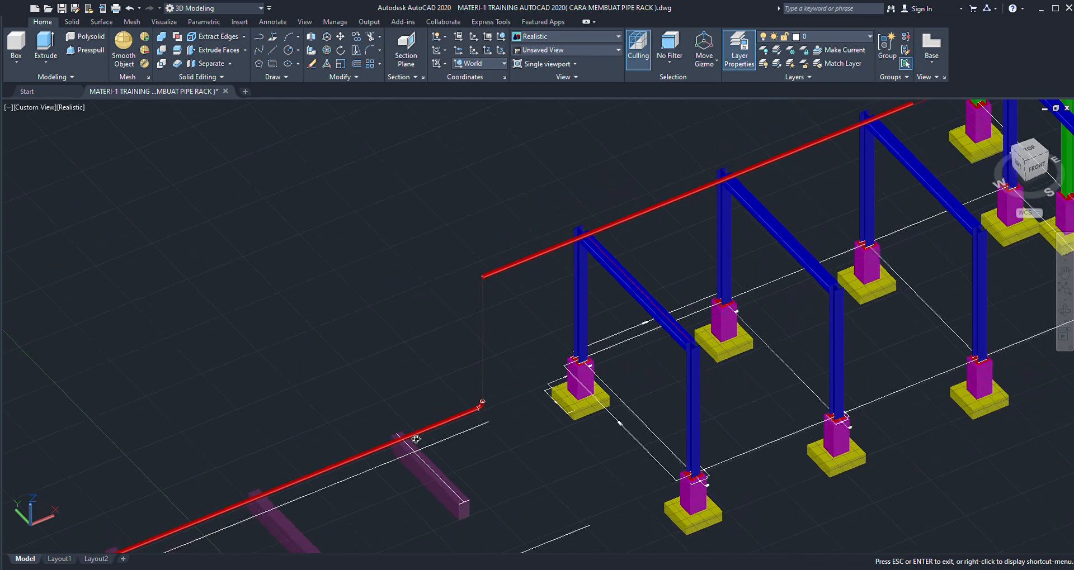
pyautogui.scroll(4, 587, 240)
pyautogui.press('Escape')
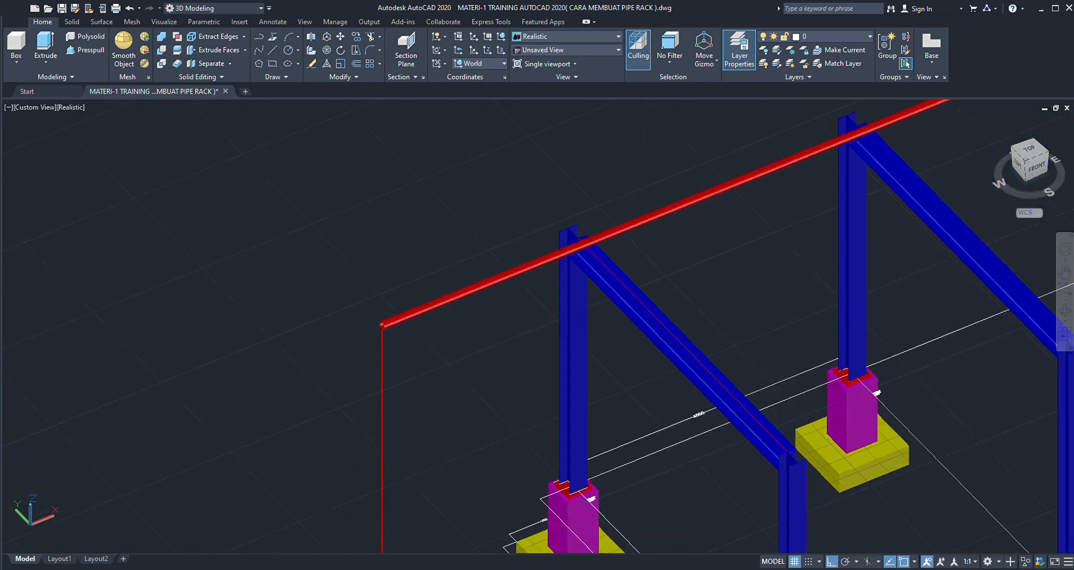
pyautogui.scroll(-5, 560, 224)
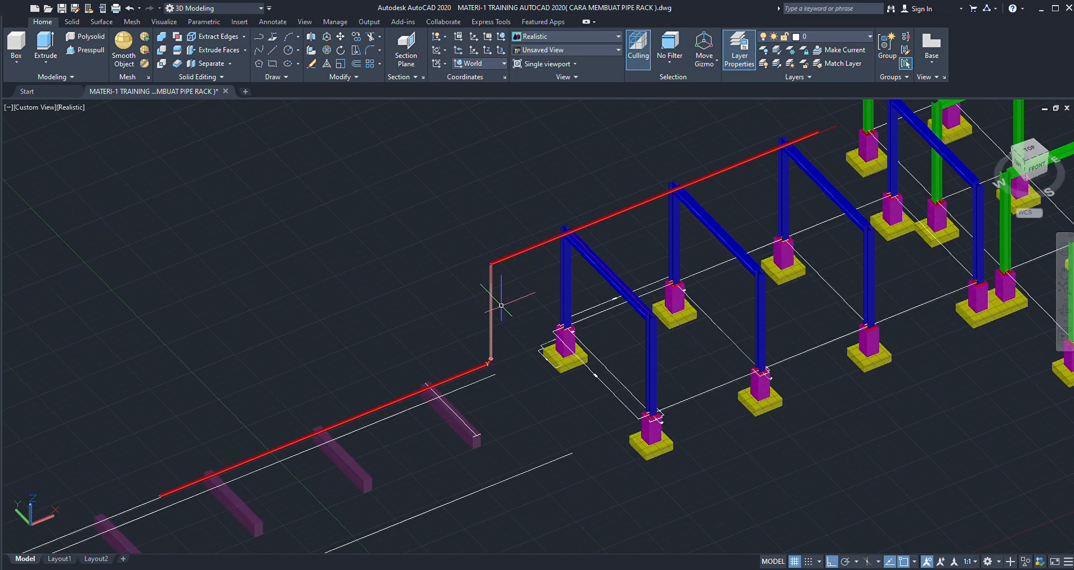
pyautogui.scroll(2, 496, 304)
pyautogui.scroll(2, 498, 270)
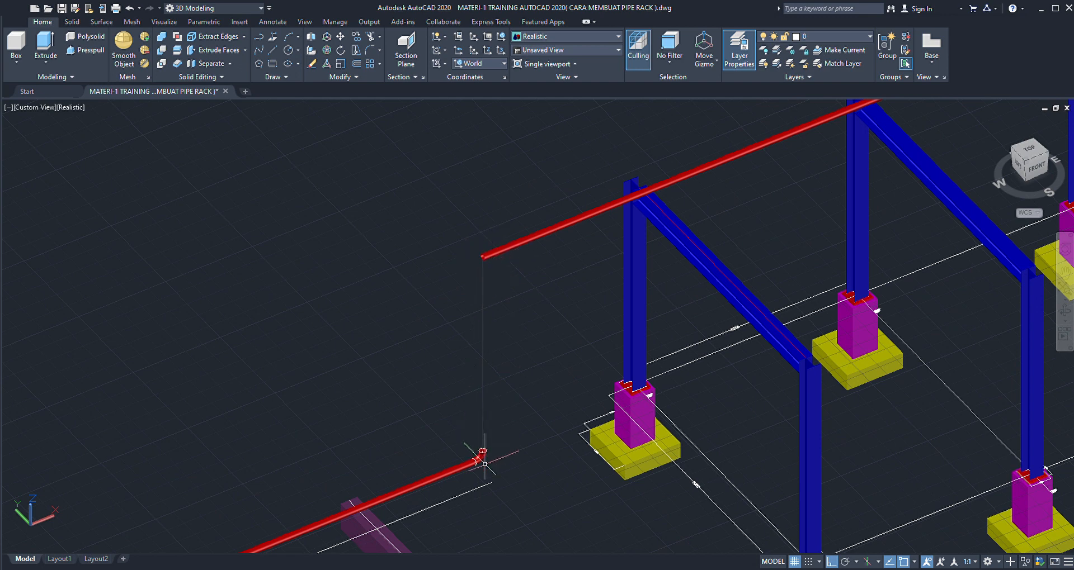
pyautogui.scroll(4, 485, 464)
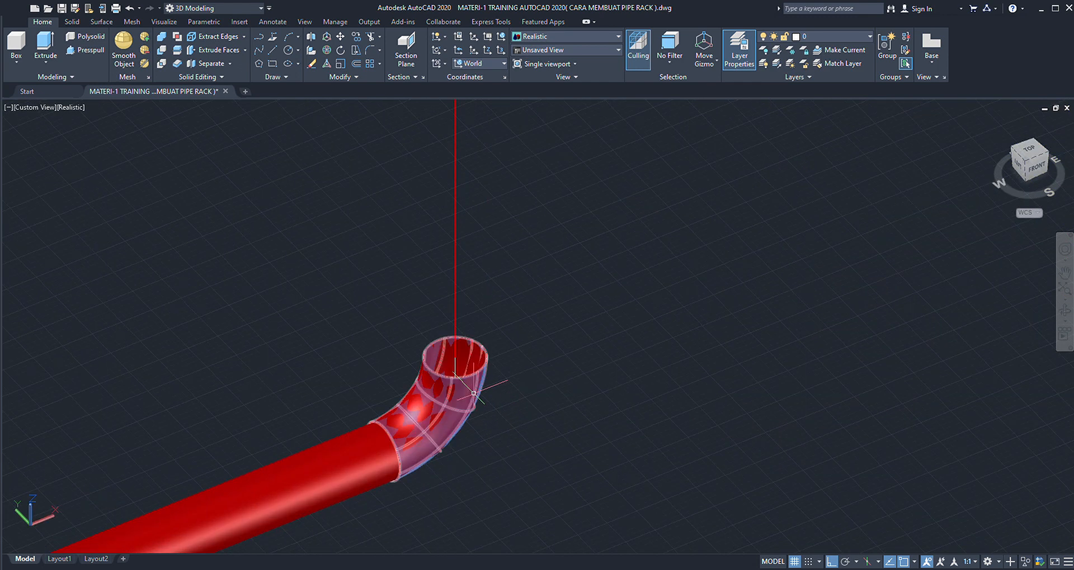
pyautogui.click(473, 393)
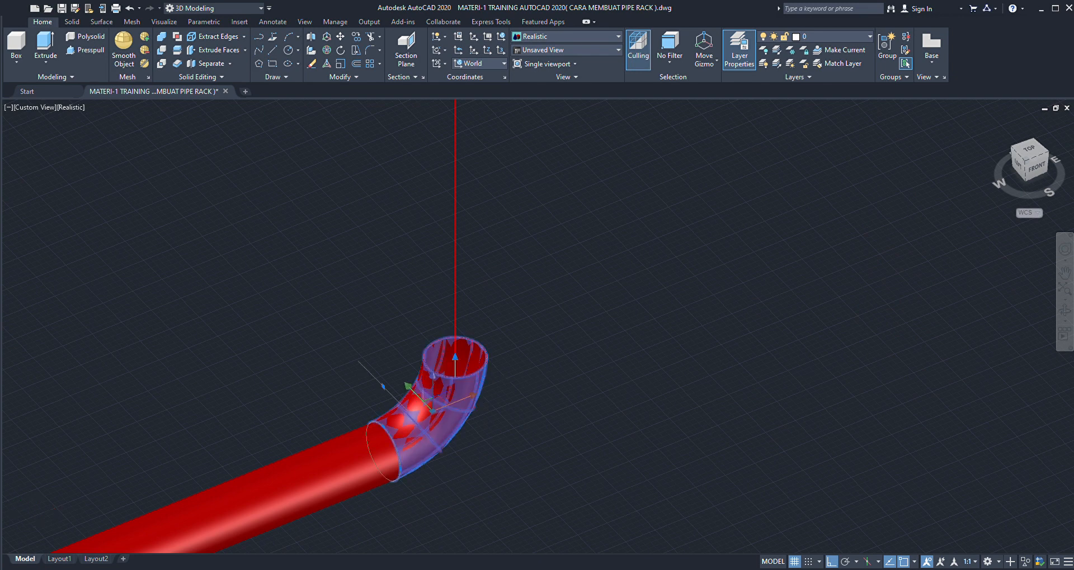
pyautogui.click(486, 358)
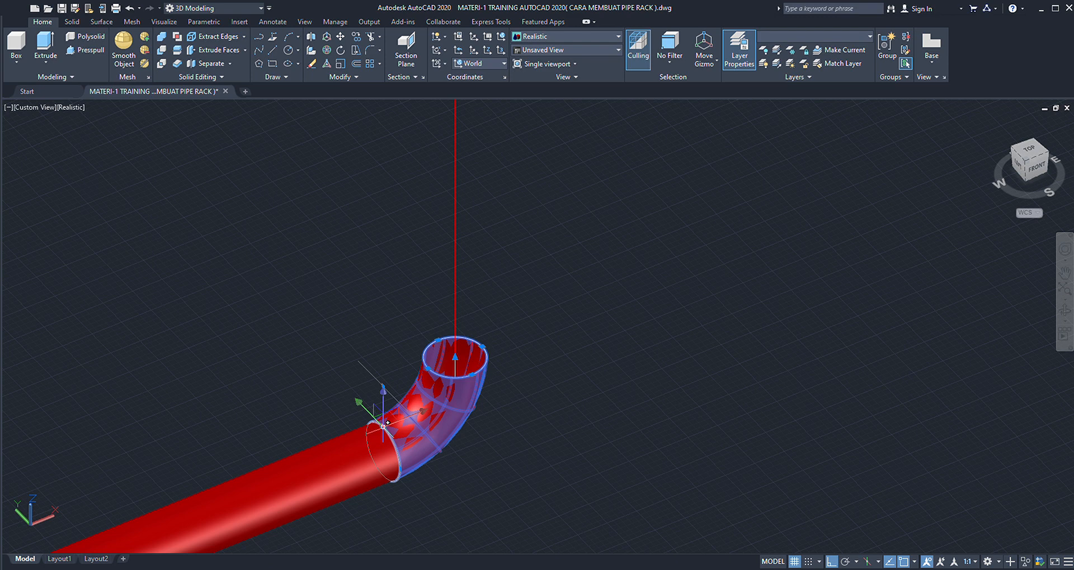
pyautogui.scroll(-4, 447, 414)
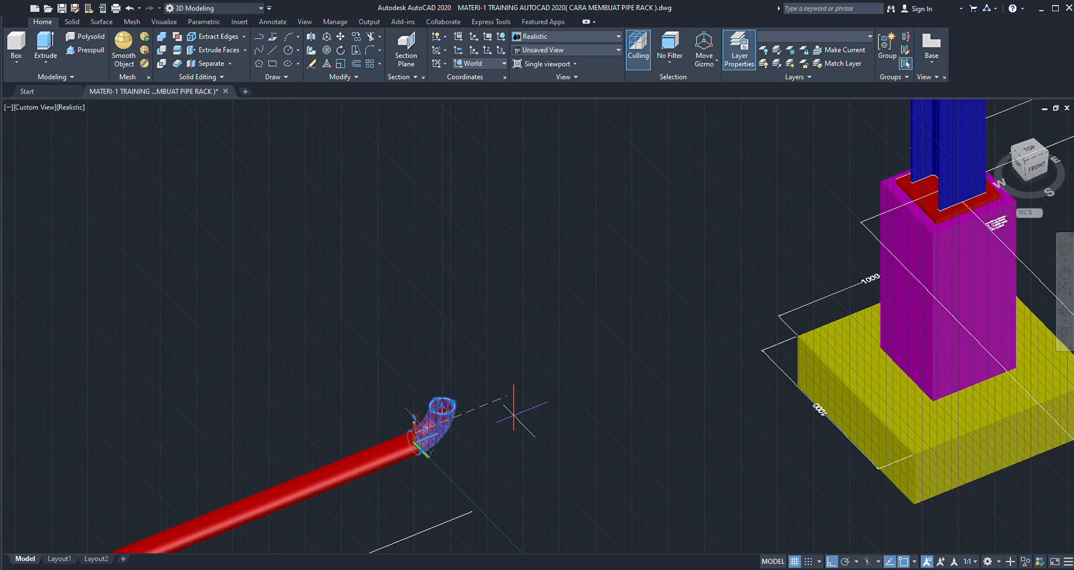
pyautogui.scroll(-5, 519, 410)
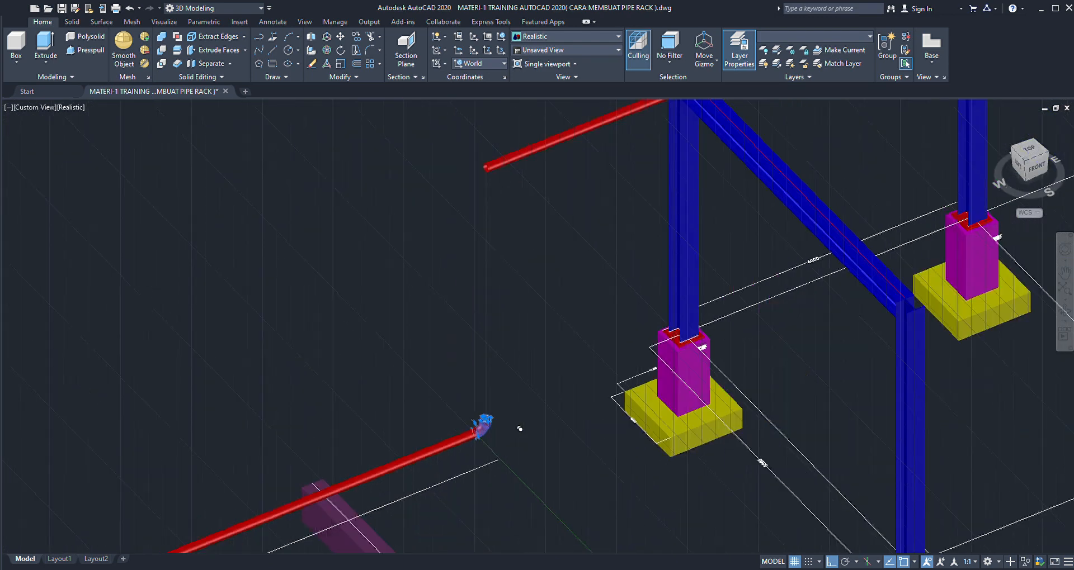
pyautogui.scroll(-4, 522, 371)
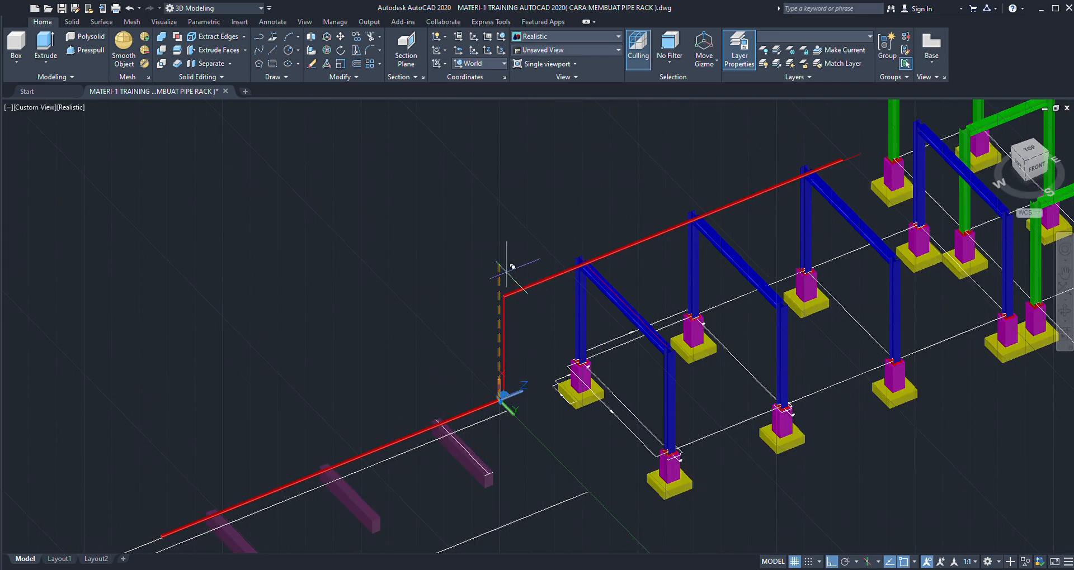
pyautogui.scroll(2, 508, 252)
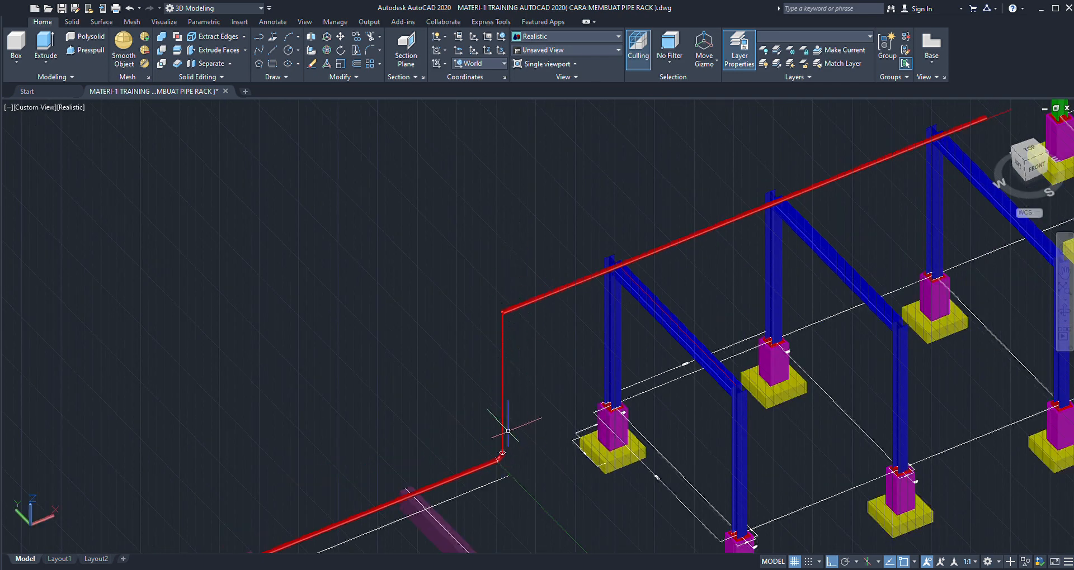
# - Copy the elbow without its end circles straight up into the free space above the upper pipe's near end
pyautogui.scroll(6, 498, 448)
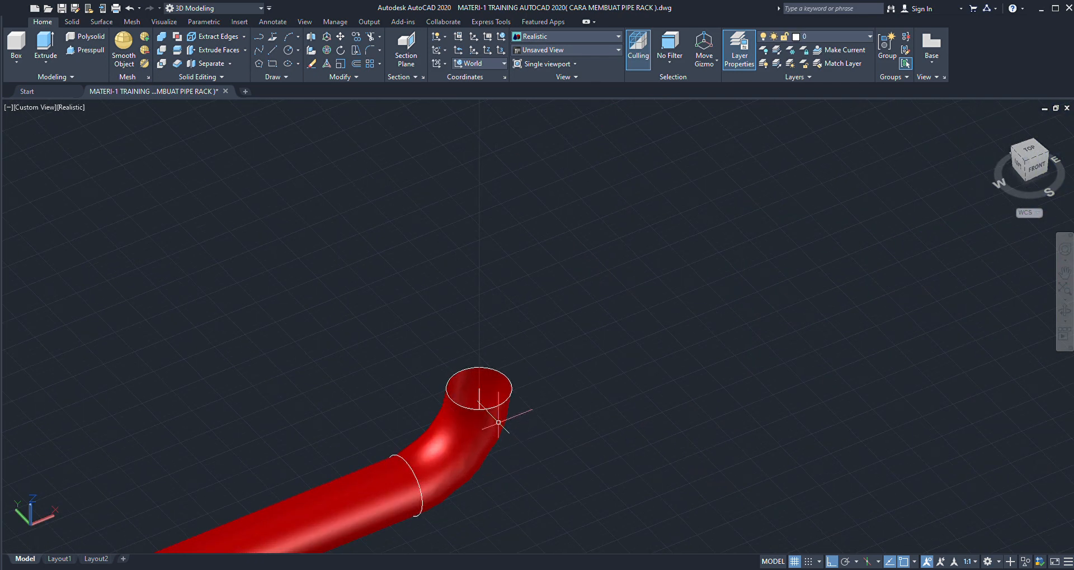
pyautogui.click(498, 422)
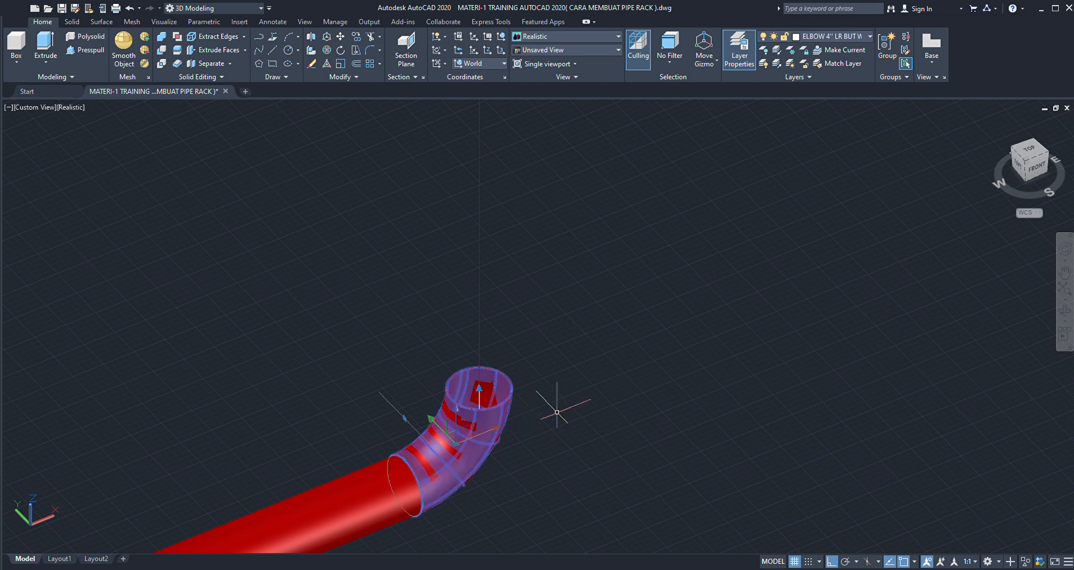
pyautogui.press('Escape')
pyautogui.scroll(-8, 557, 412)
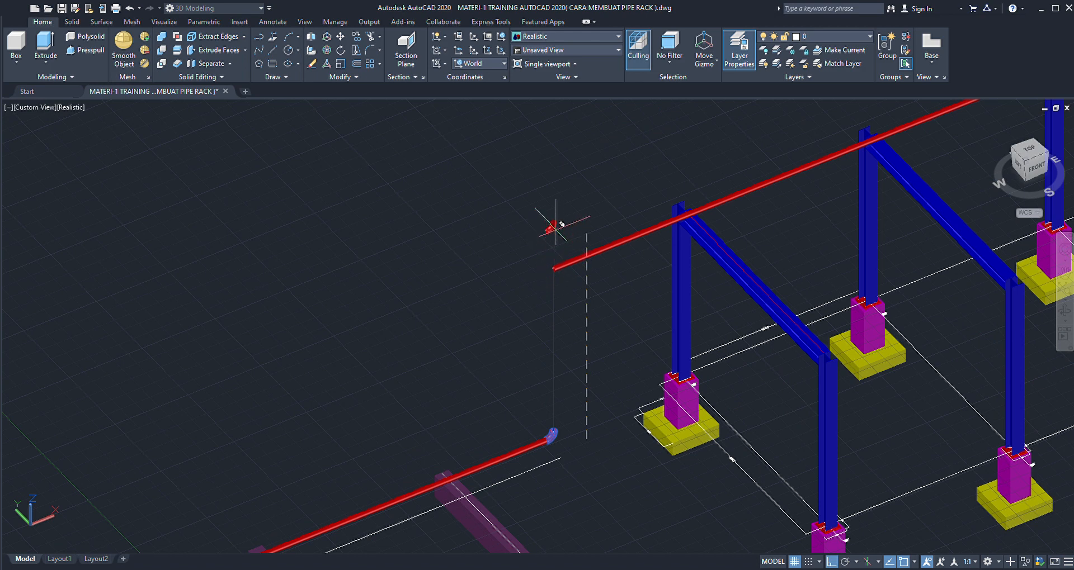
# - Rotate the copied elbow in the Front coordinate system so one open end faces the upper pipe and the other faces down
pyautogui.scroll(6, 554, 221)
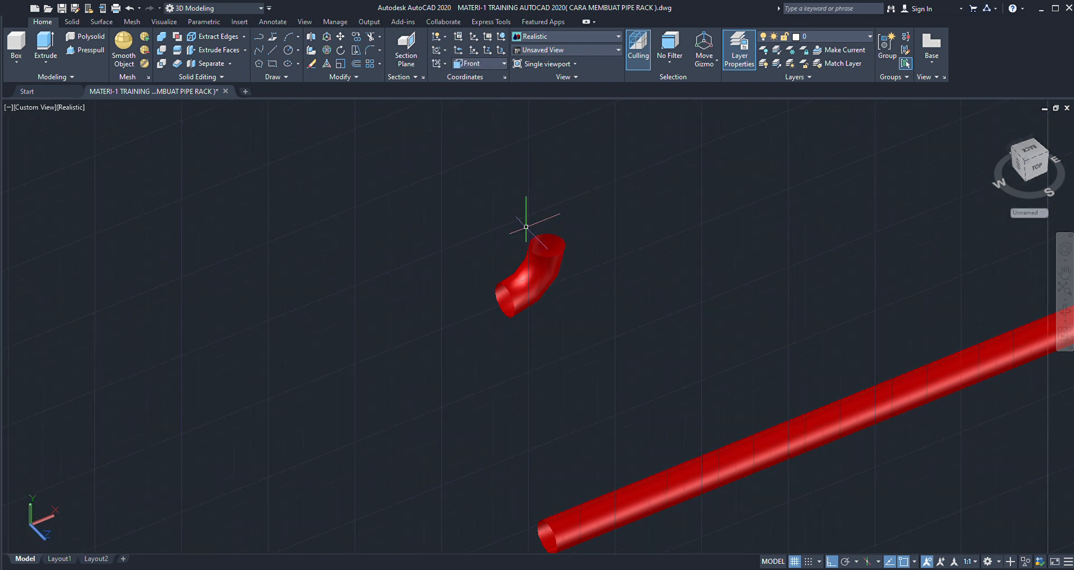
pyautogui.scroll(-3, 506, 220)
pyautogui.scroll(4, 528, 224)
pyautogui.click(587, 211)
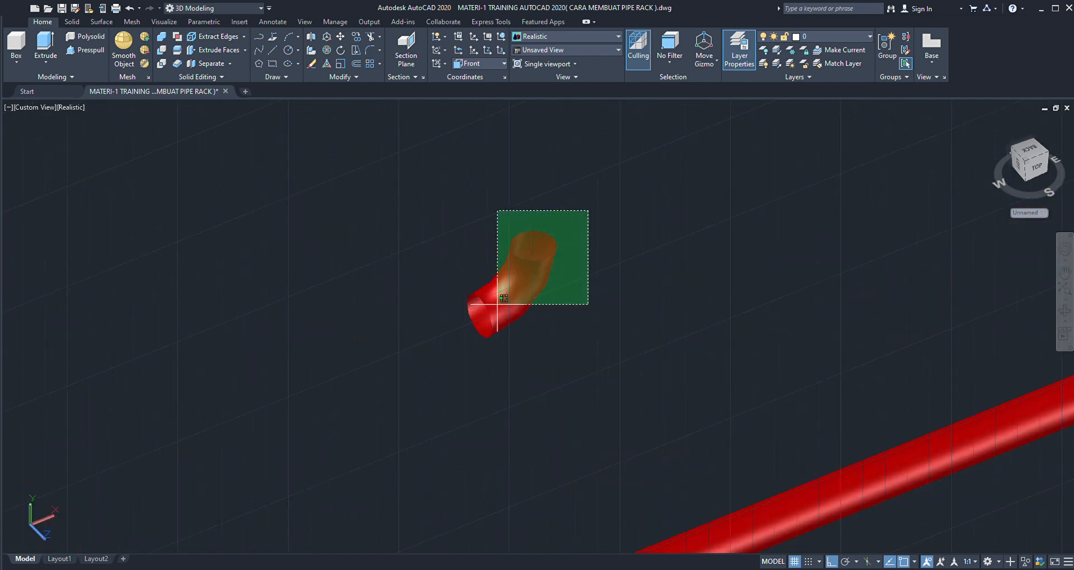
pyautogui.click(417, 361)
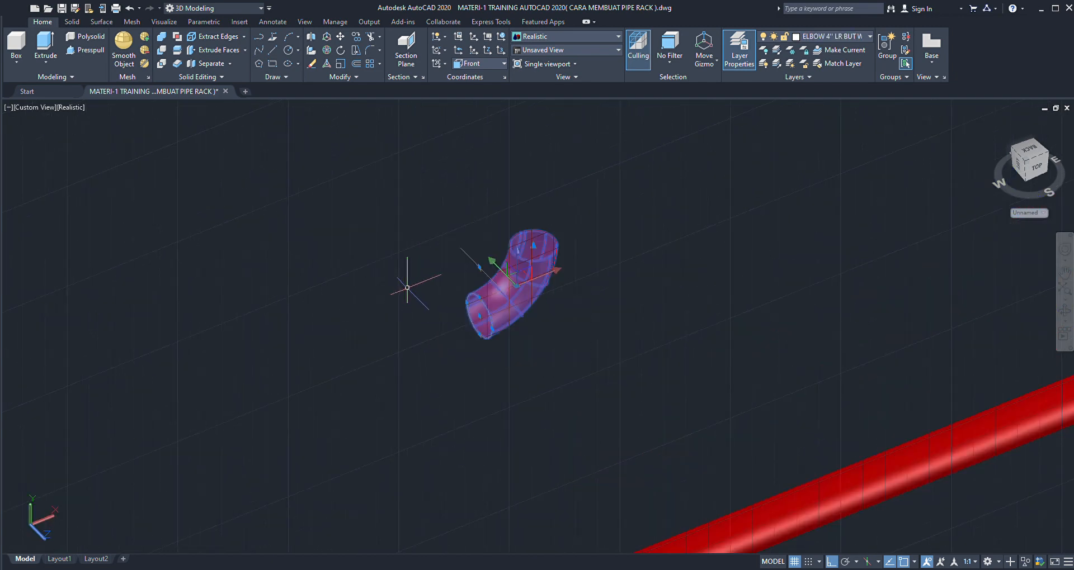
pyautogui.press('Escape')
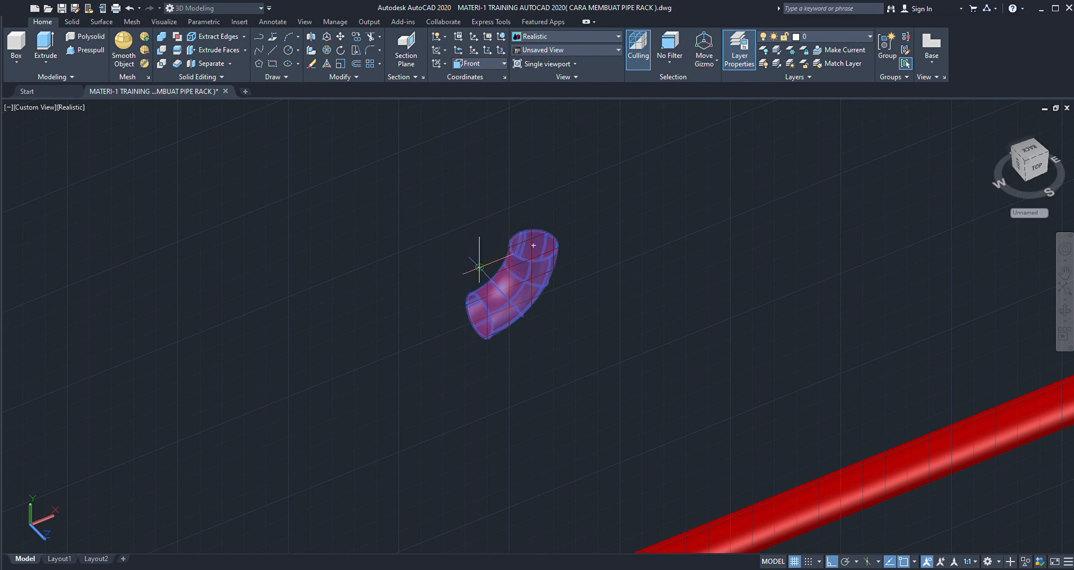
pyautogui.keyDown('shift'); pyautogui.moveTo(480, 267); pyautogui.dragTo(486, 295, button='middle'); pyautogui.keyUp('shift')
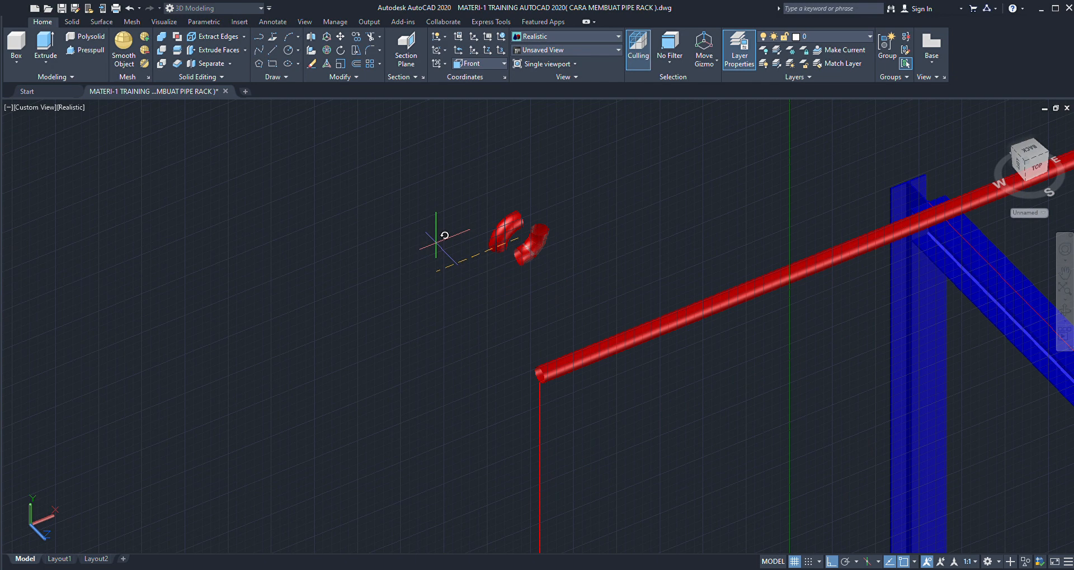
# - Restore the World coordinate system as the active UCS
pyautogui.scroll(-2, 436, 232)
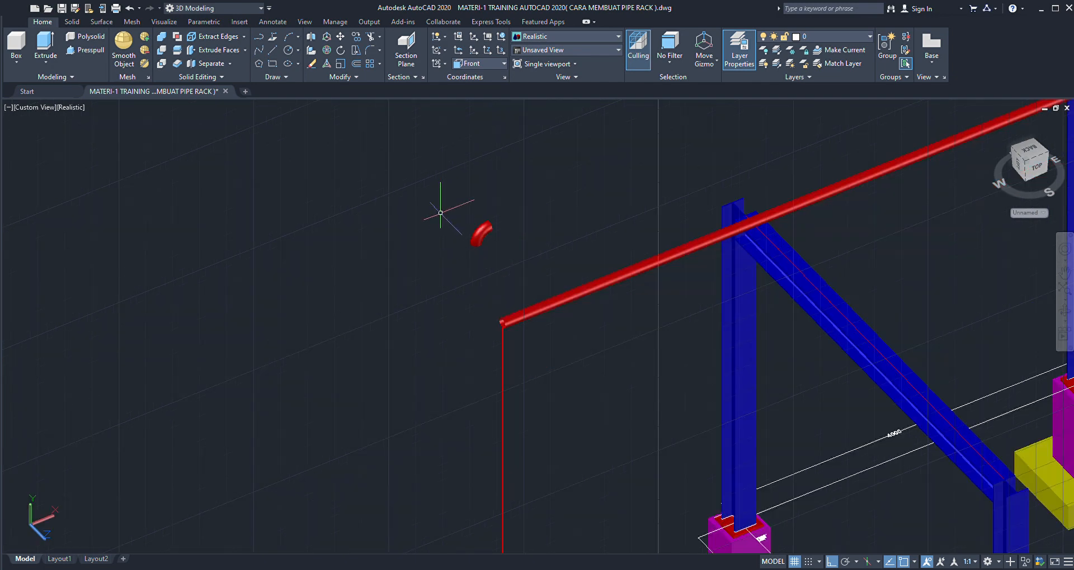
pyautogui.click(501, 63)
pyautogui.click(481, 75)
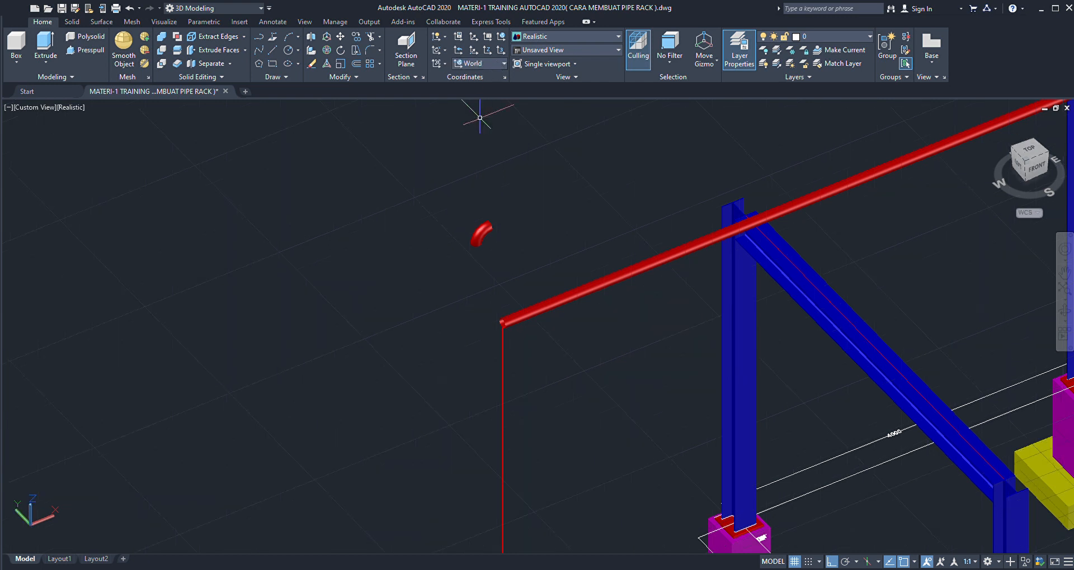
# - Move the rotated elbow from the centre of its horizontal end to the centre of the upper pipe's near end
pyautogui.scroll(3, 490, 217)
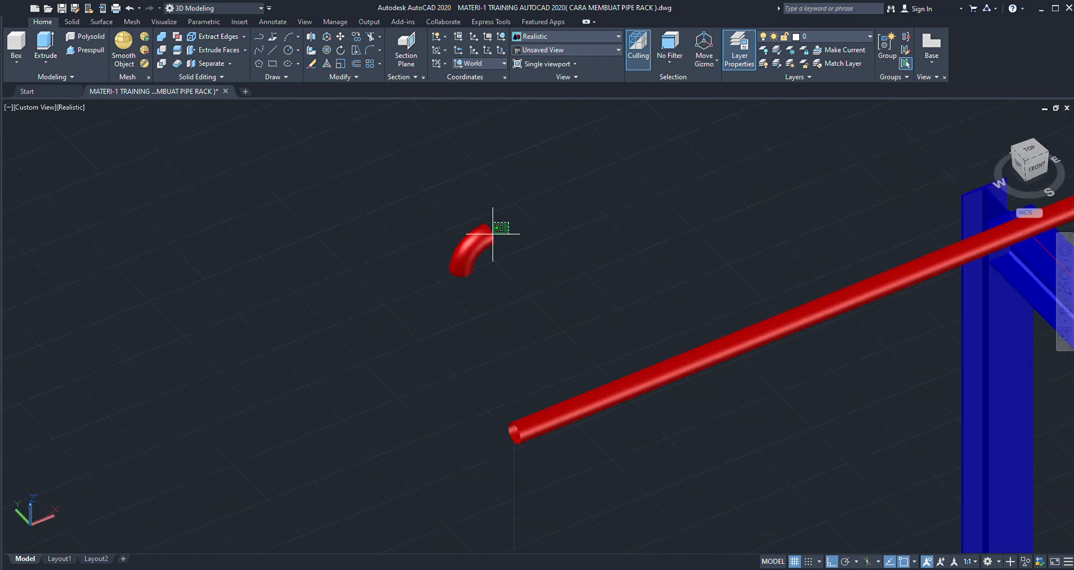
pyautogui.click(485, 239)
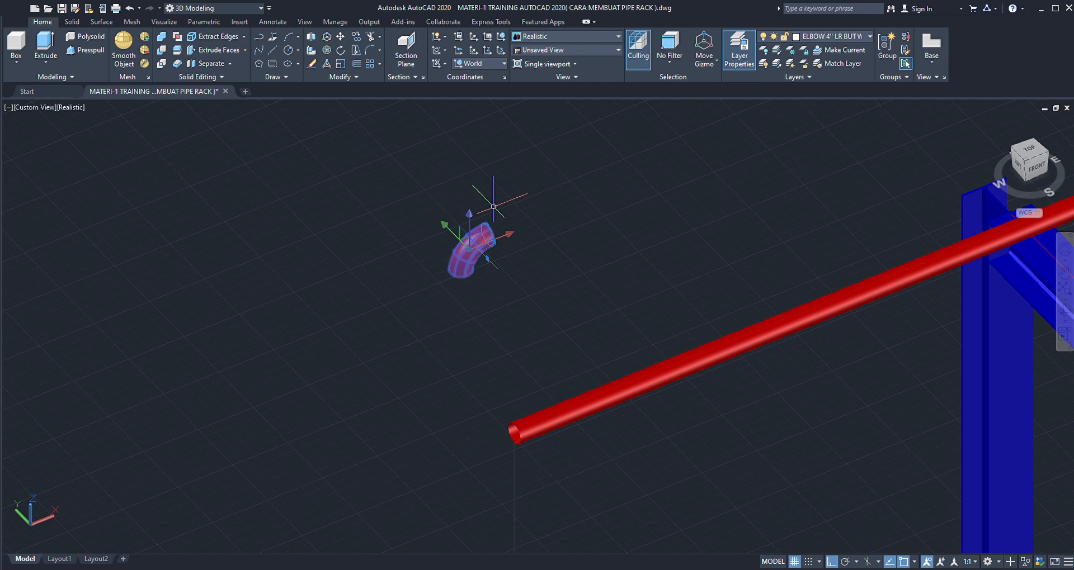
pyautogui.press('Escape')
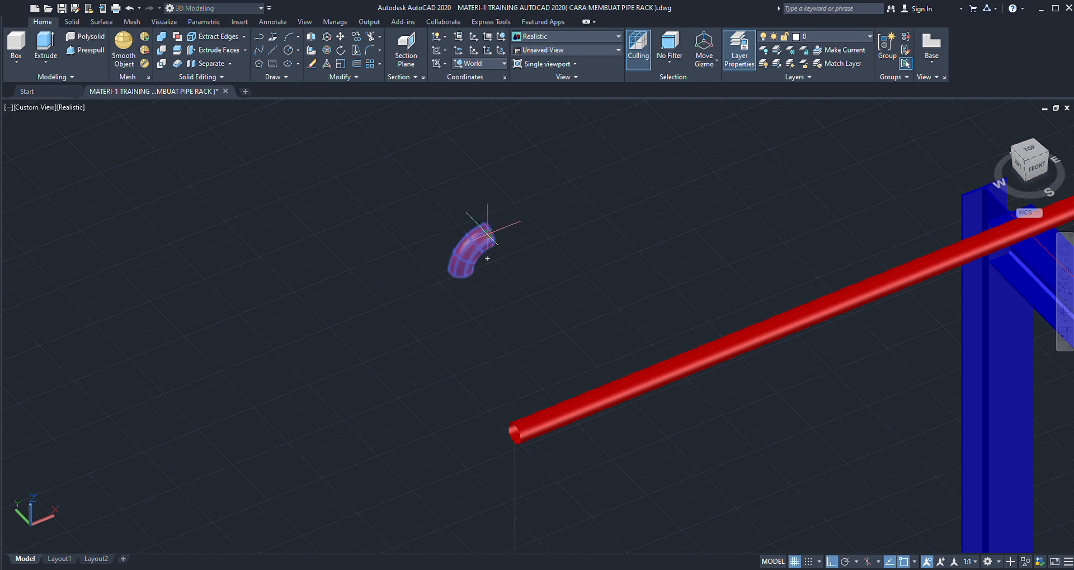
pyautogui.click(487, 235)
pyautogui.scroll(-5, 452, 198)
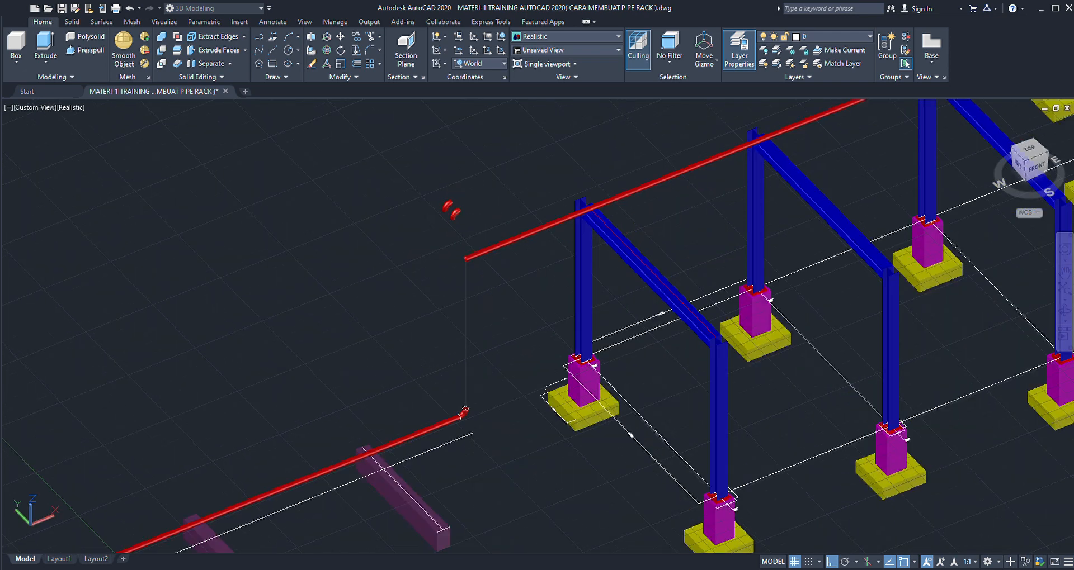
pyautogui.scroll(4, 472, 258)
pyautogui.scroll(5, 473, 250)
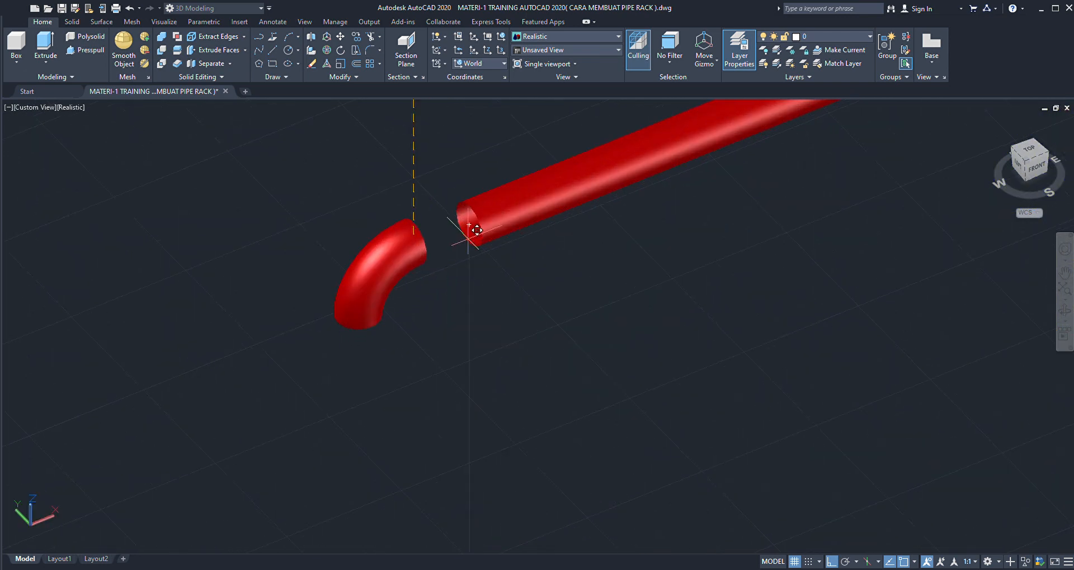
pyautogui.click(468, 227)
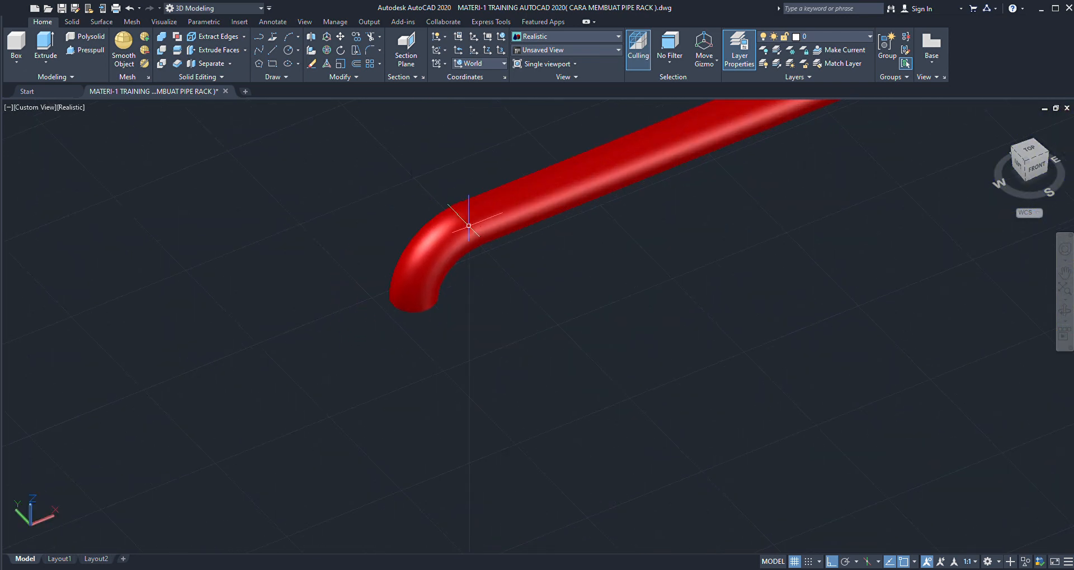
# - Move the upper elbow and its pipe together along the pipe direction so the elbow's lower end is centred on the vertical line
pyautogui.scroll(-2, 424, 203)
pyautogui.scroll(-3, 429, 245)
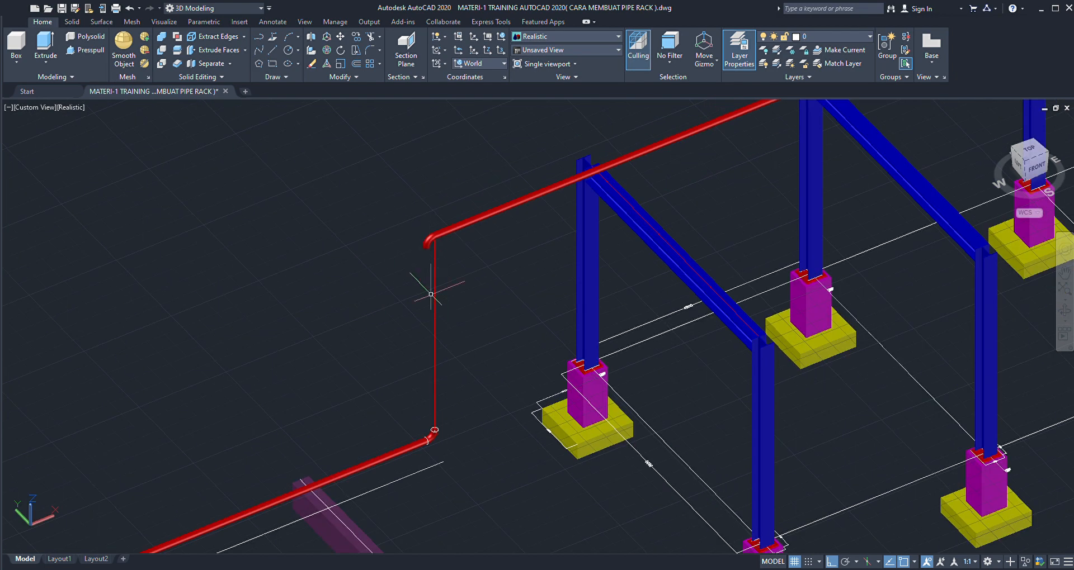
pyautogui.scroll(4, 432, 431)
pyautogui.scroll(-2, 433, 394)
pyautogui.scroll(-3, 433, 395)
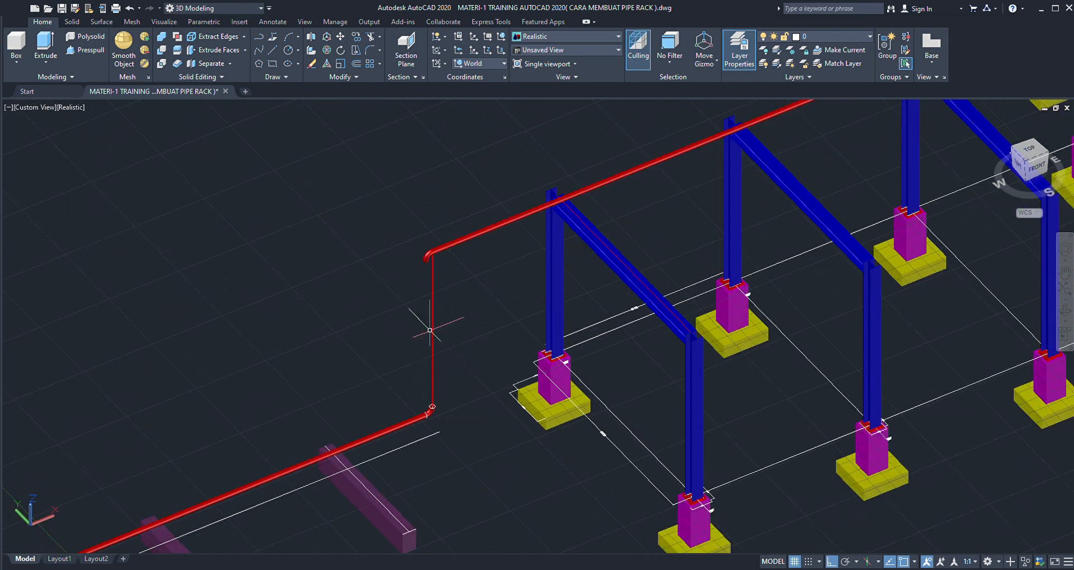
pyautogui.scroll(5, 427, 263)
pyautogui.scroll(5, 427, 259)
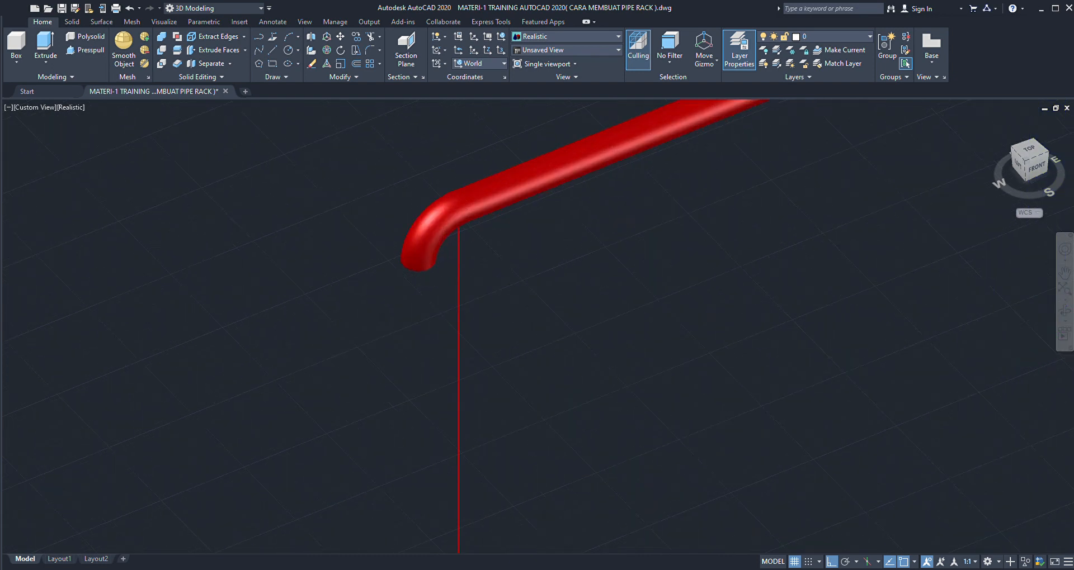
pyautogui.click(434, 249)
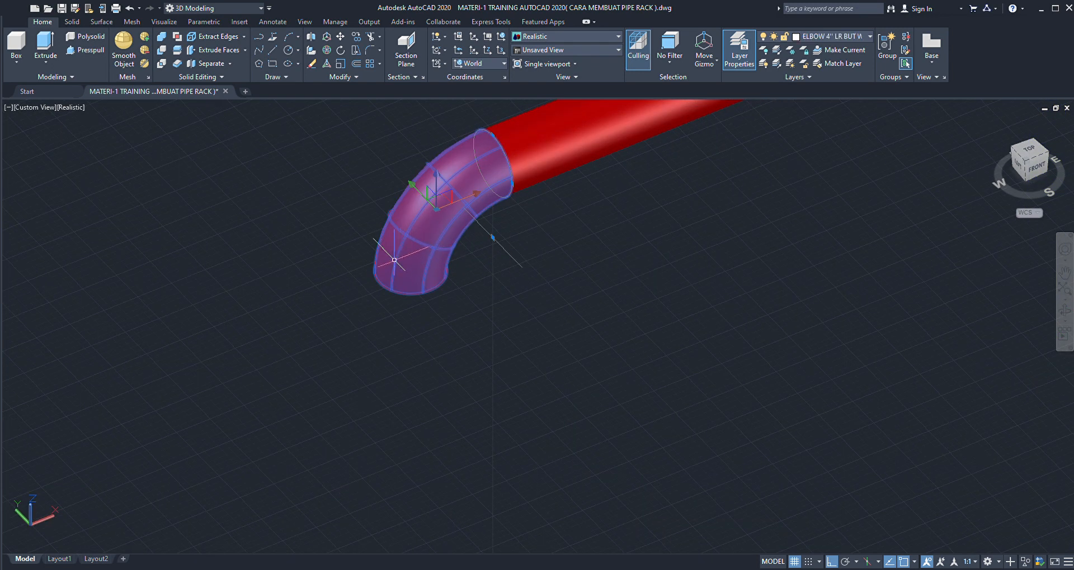
pyautogui.scroll(-3, 447, 234)
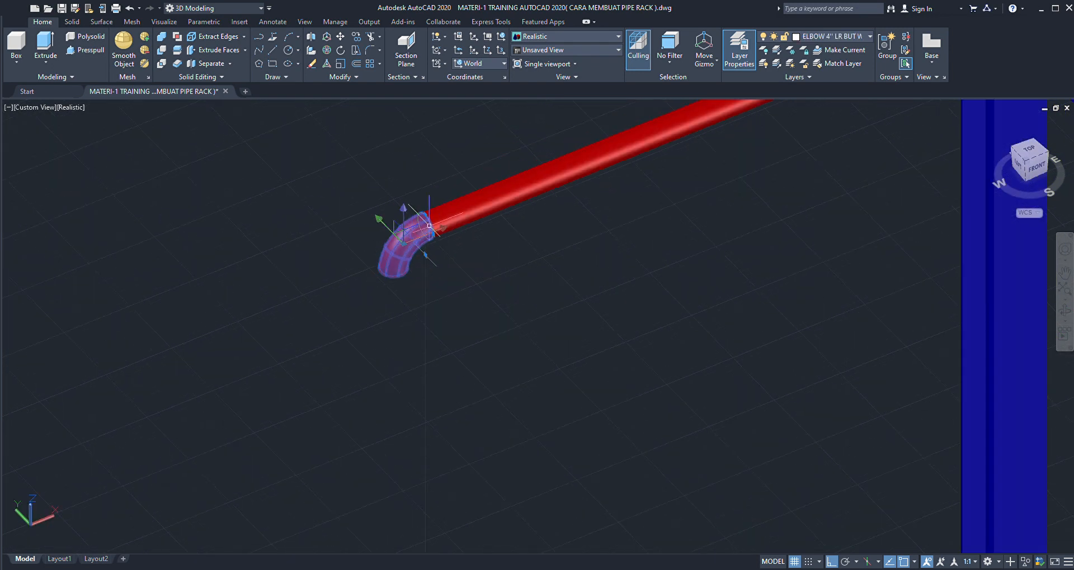
pyautogui.click(450, 197)
pyautogui.scroll(-2, 406, 213)
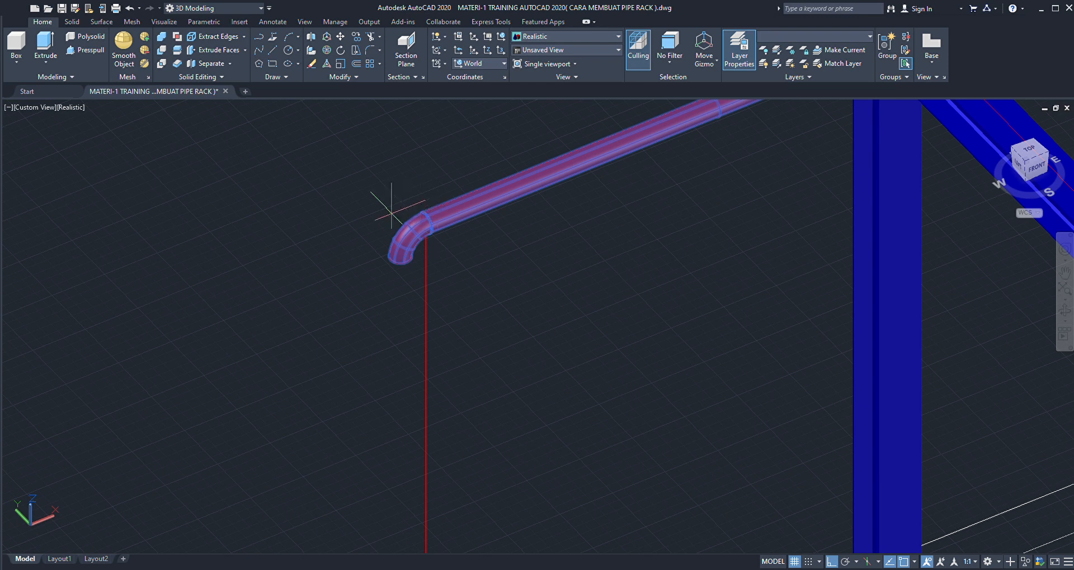
pyautogui.scroll(4, 405, 278)
pyautogui.scroll(-2, 405, 278)
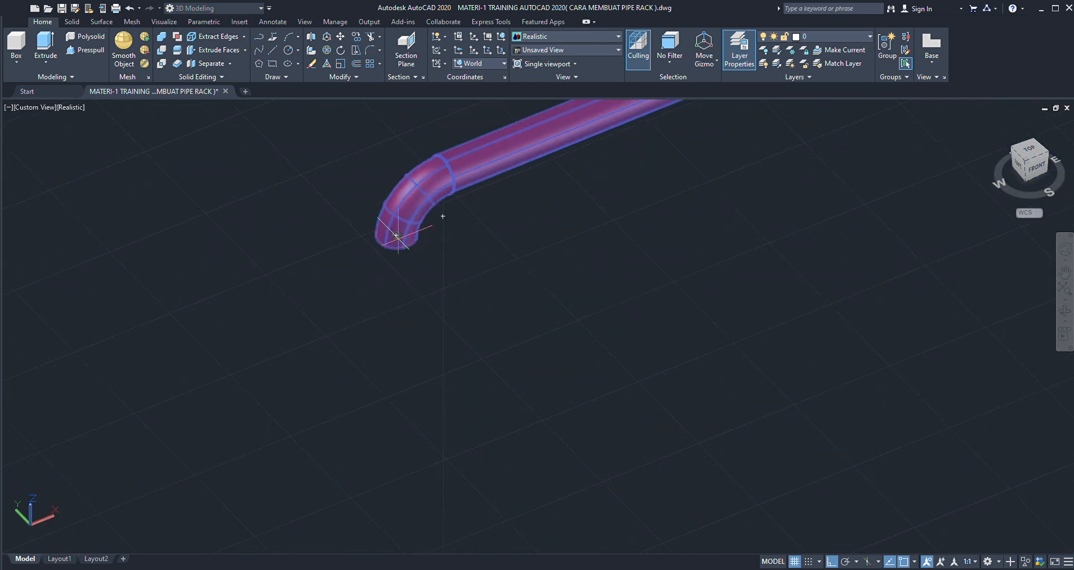
pyautogui.press('Escape')
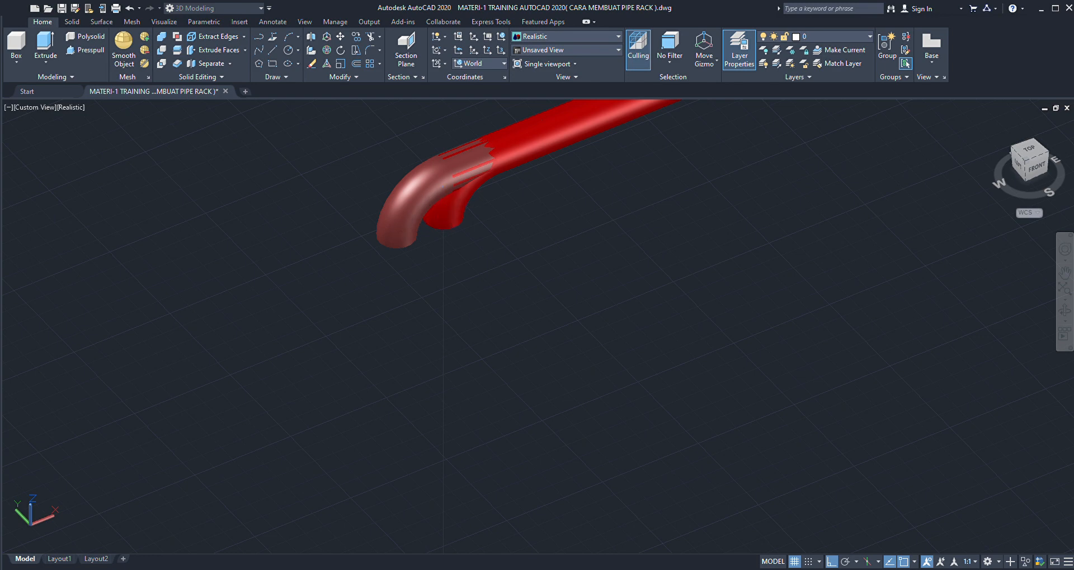
pyautogui.scroll(-5, 427, 216)
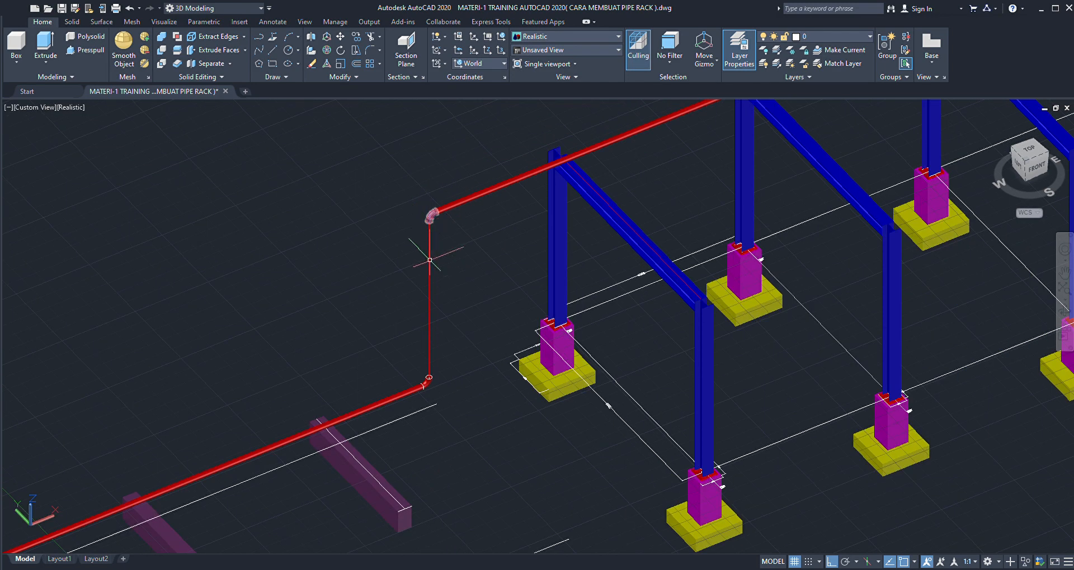
# - Copy the circle on the lower elbow's top end, centre to centre, to the downward-facing end of the upper elbow
pyautogui.scroll(6, 426, 364)
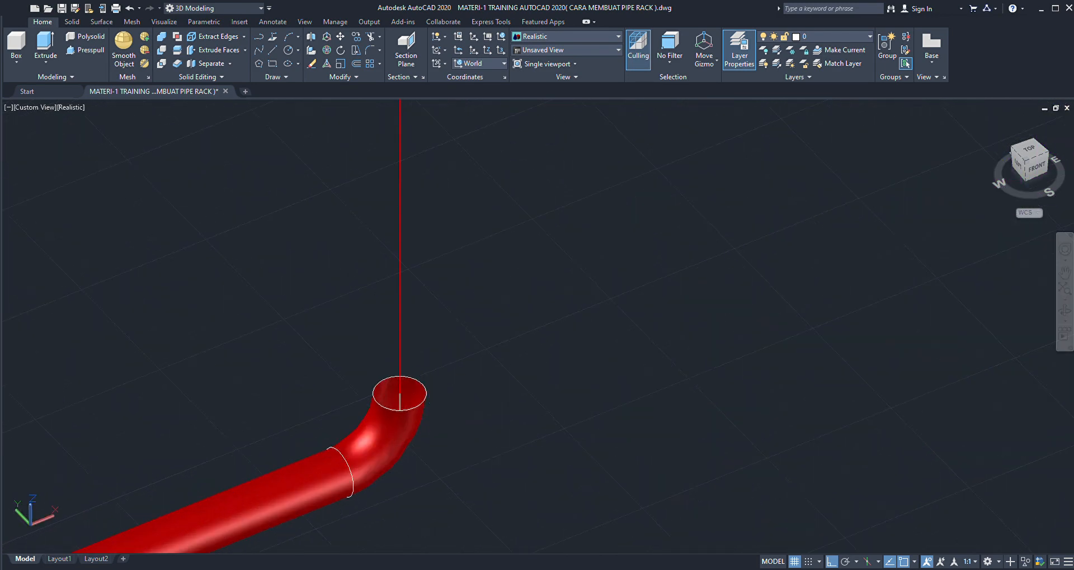
pyautogui.click(427, 390)
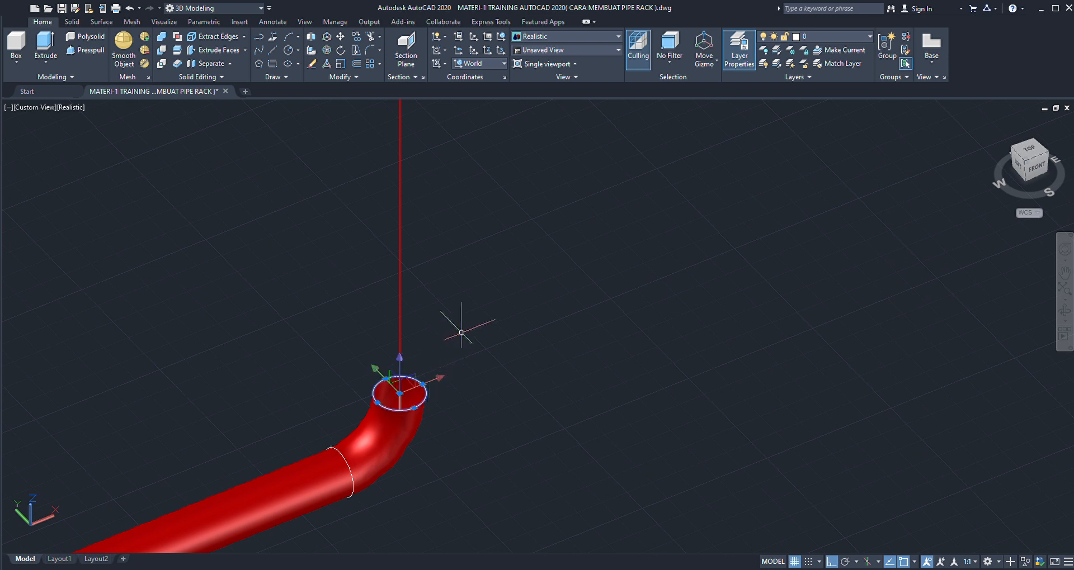
pyautogui.write('co')
pyautogui.press('Return')
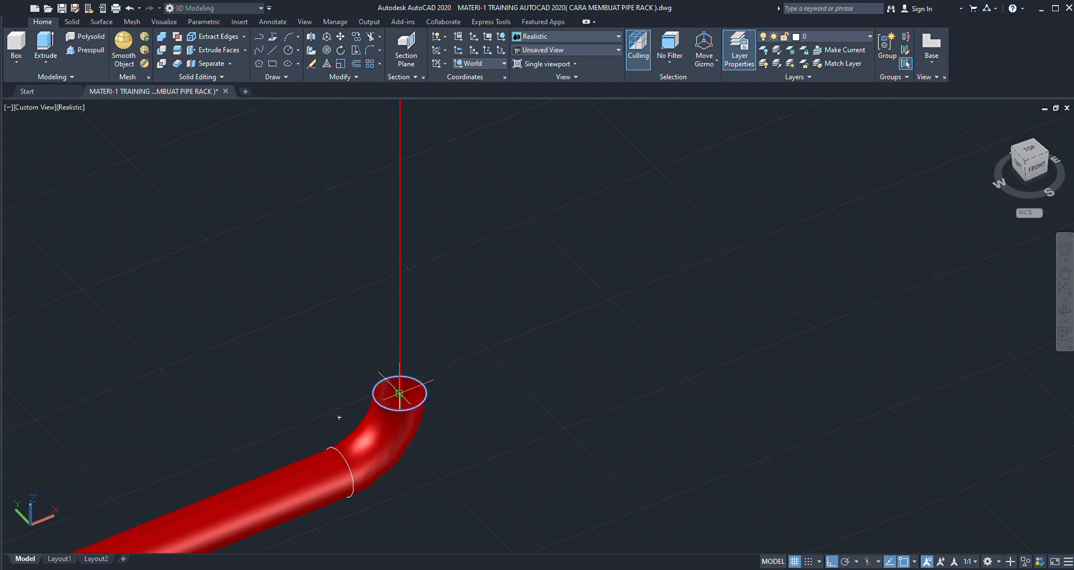
pyautogui.scroll(-6, 419, 377)
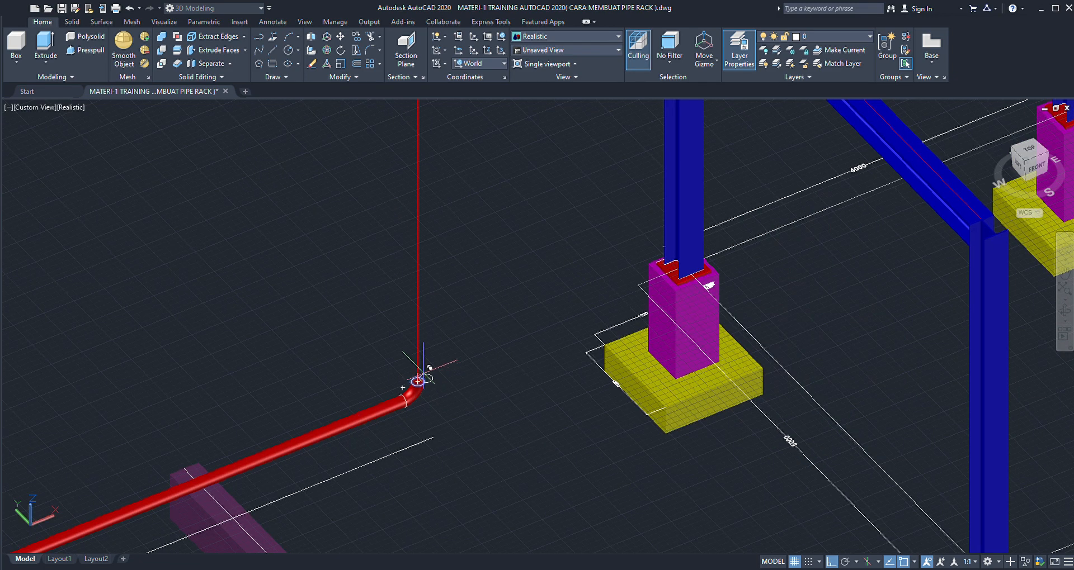
pyautogui.scroll(-5, 426, 302)
pyautogui.scroll(10, 424, 297)
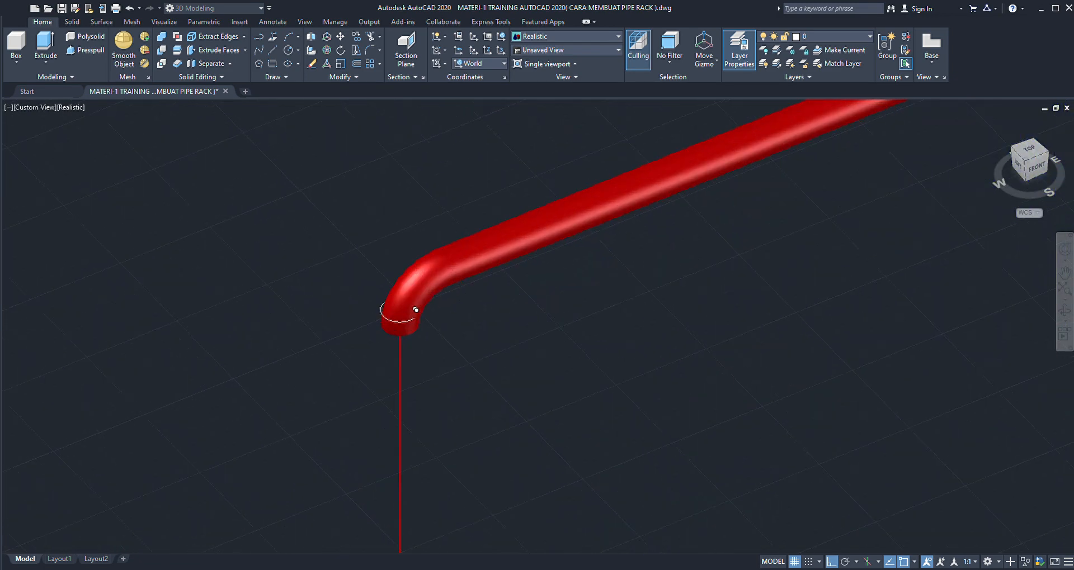
pyautogui.scroll(2, 409, 313)
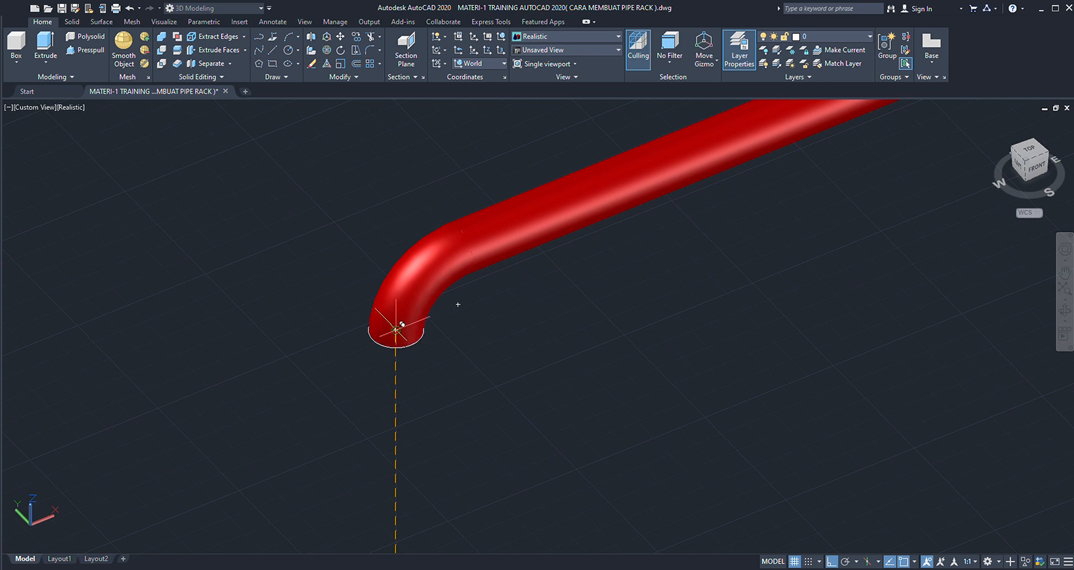
pyautogui.scroll(-6, 391, 391)
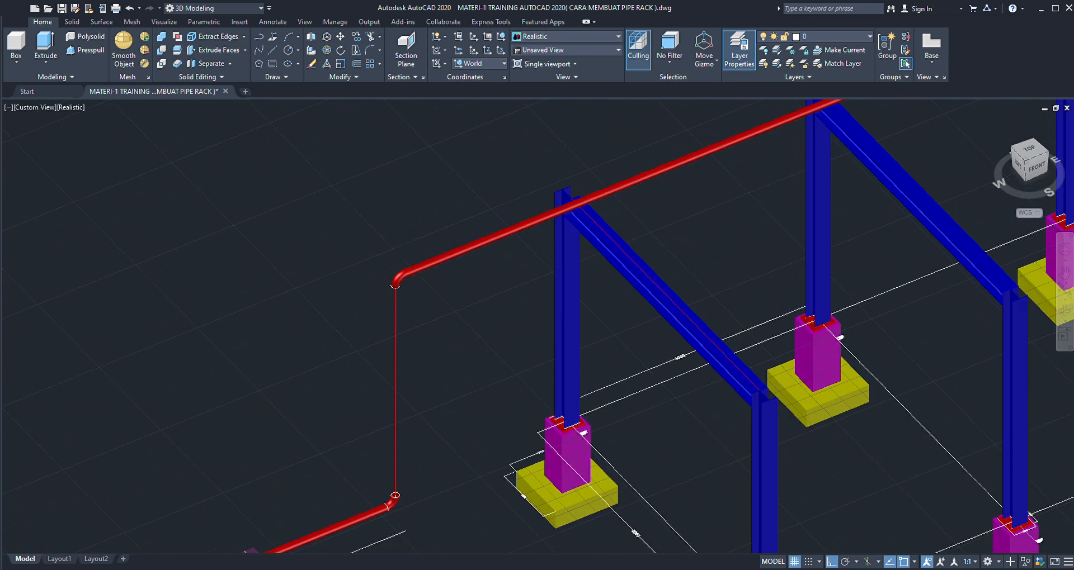
# - Copy the circle at the joint of the lower pipe and elbow to the centre of the joint between the upper elbow and pipe
pyautogui.scroll(2, 386, 404)
pyautogui.scroll(4, 386, 403)
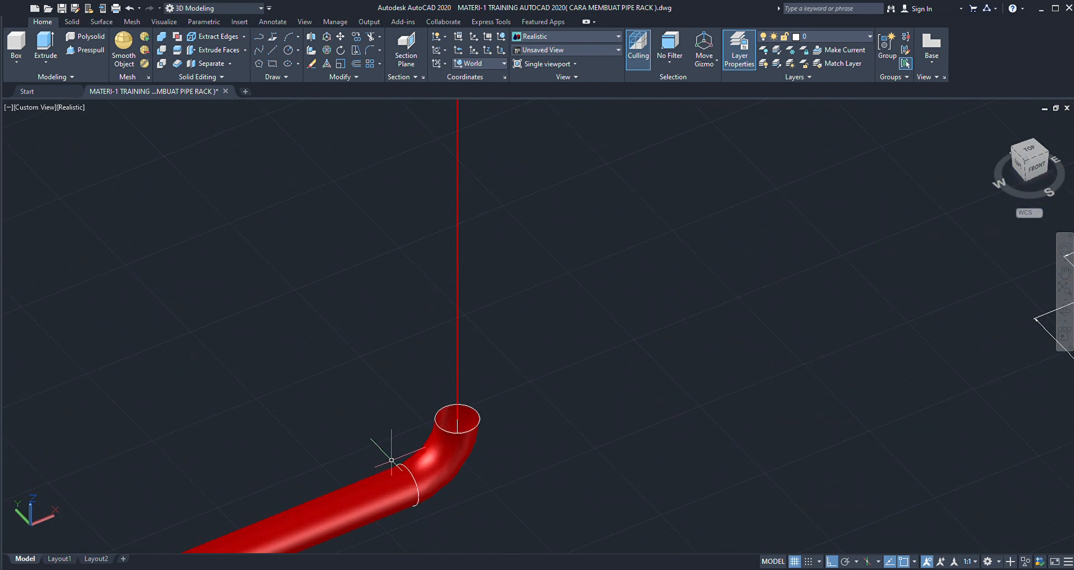
pyautogui.click(406, 466)
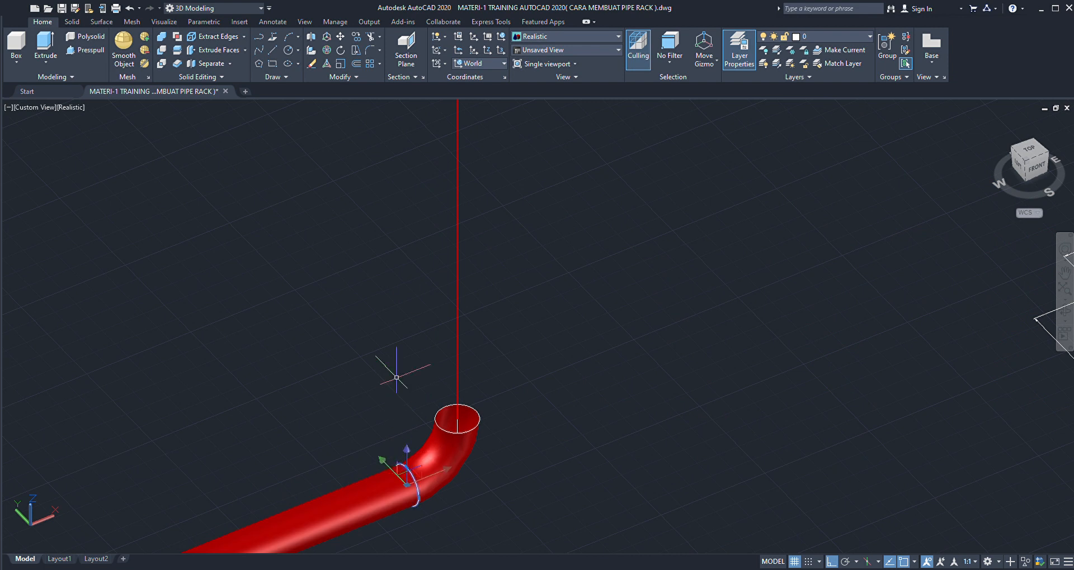
pyautogui.press('Return')
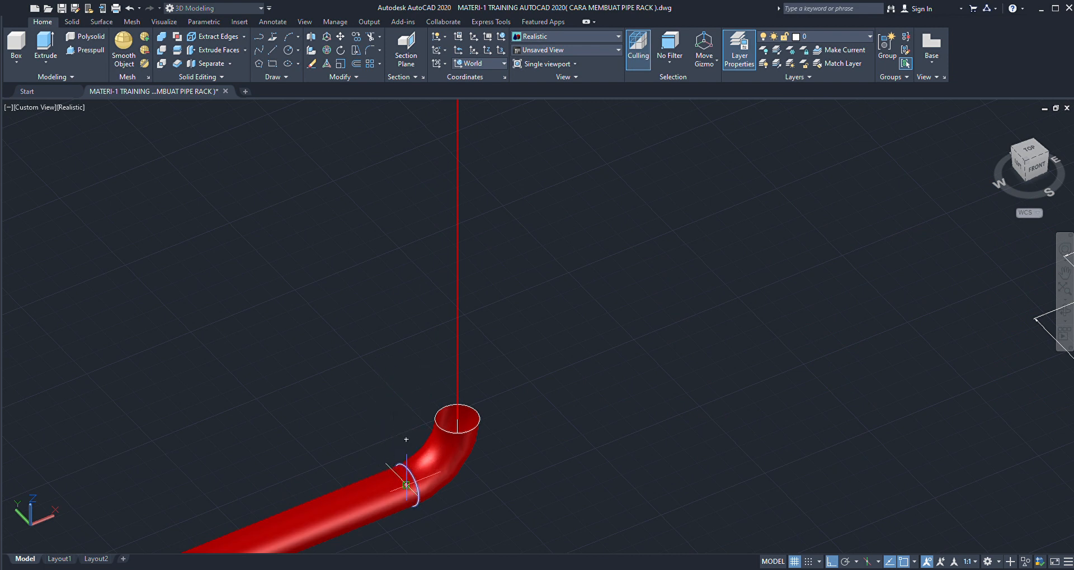
pyautogui.scroll(-4, 392, 464)
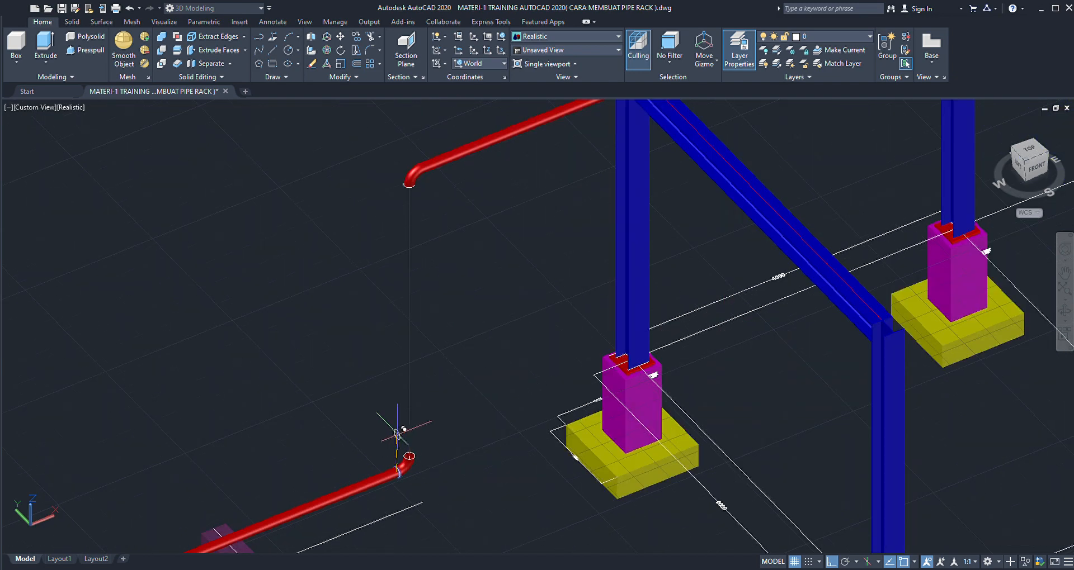
pyautogui.scroll(5, 436, 184)
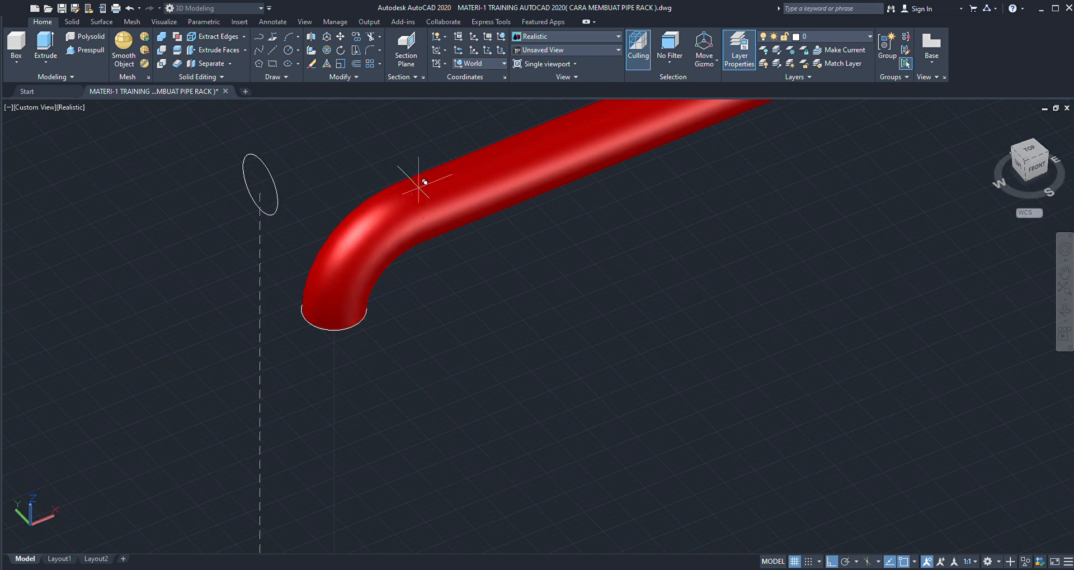
pyautogui.click(415, 208)
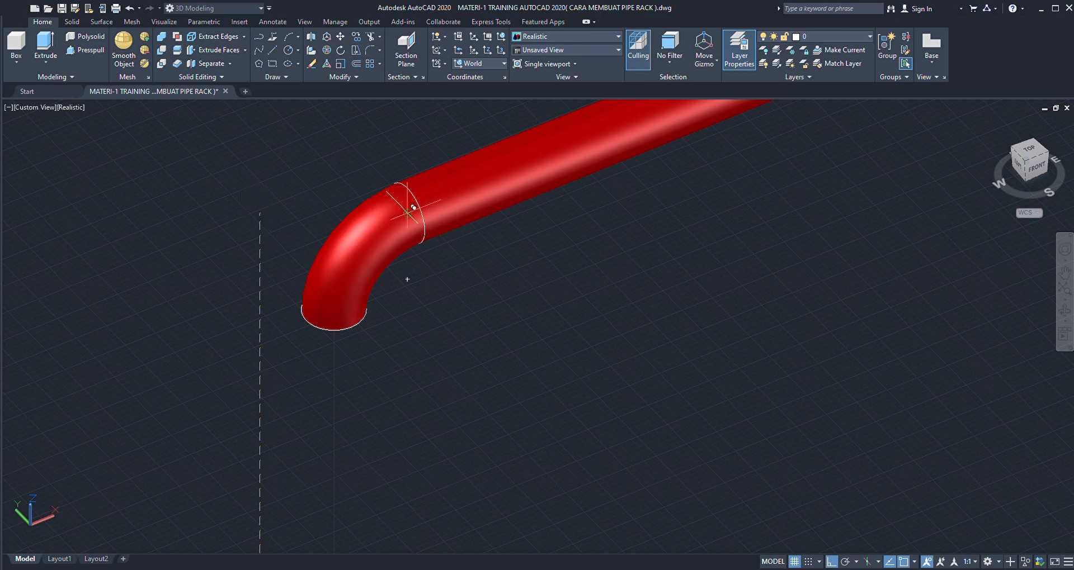
# - Copy the long lower red pipe to the open space behind it, parallel to the original
pyautogui.scroll(-5, 378, 218)
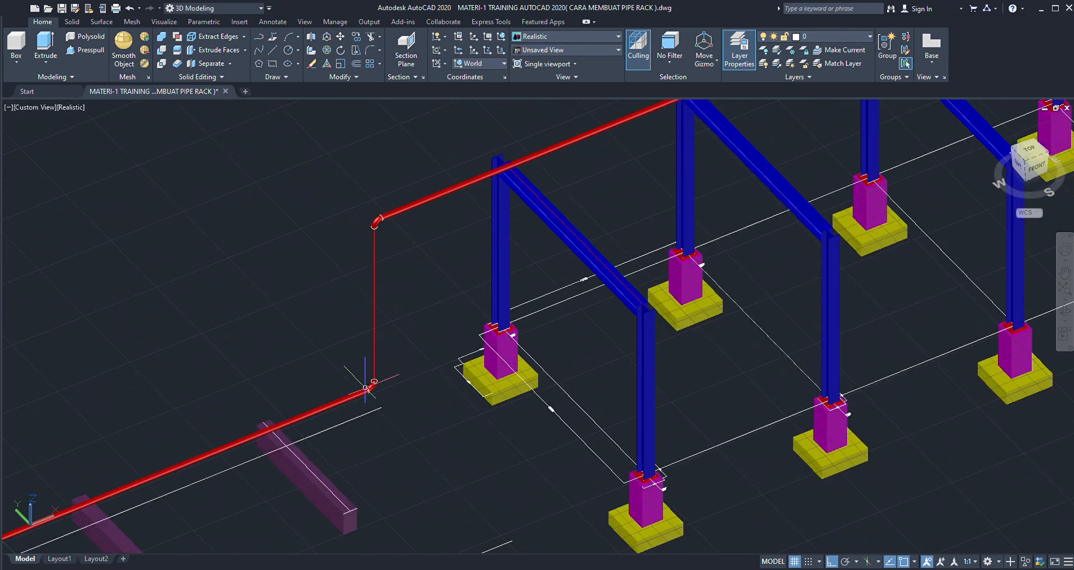
pyautogui.scroll(3, 369, 385)
pyautogui.scroll(-4, 380, 375)
pyautogui.scroll(5, 386, 369)
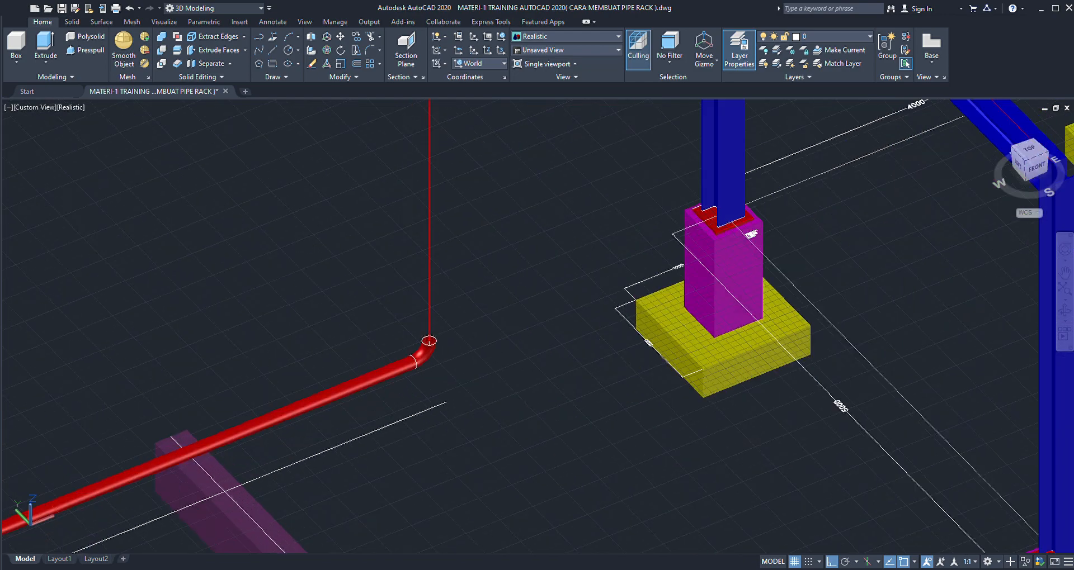
pyautogui.scroll(3, 386, 358)
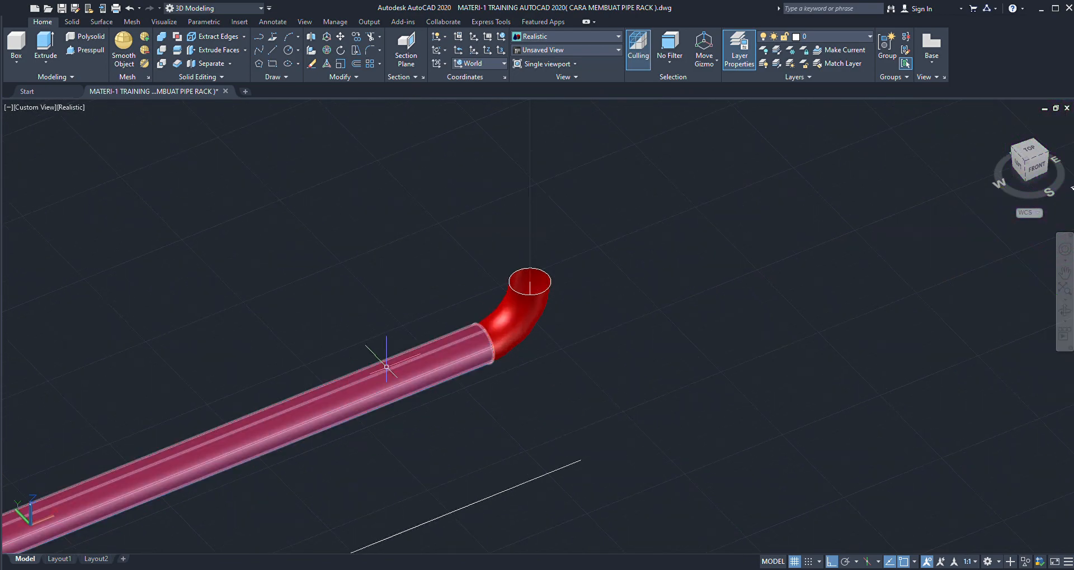
pyautogui.click(386, 367)
pyautogui.scroll(-2, 391, 309)
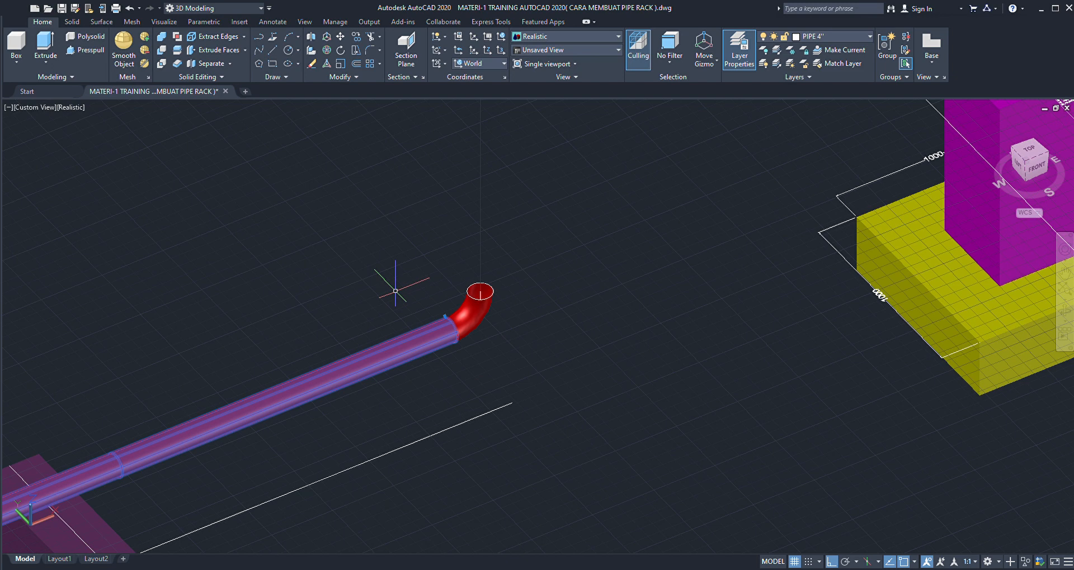
pyautogui.scroll(-4, 465, 332)
pyautogui.write('co')
pyautogui.press('Return')
pyautogui.click(521, 347)
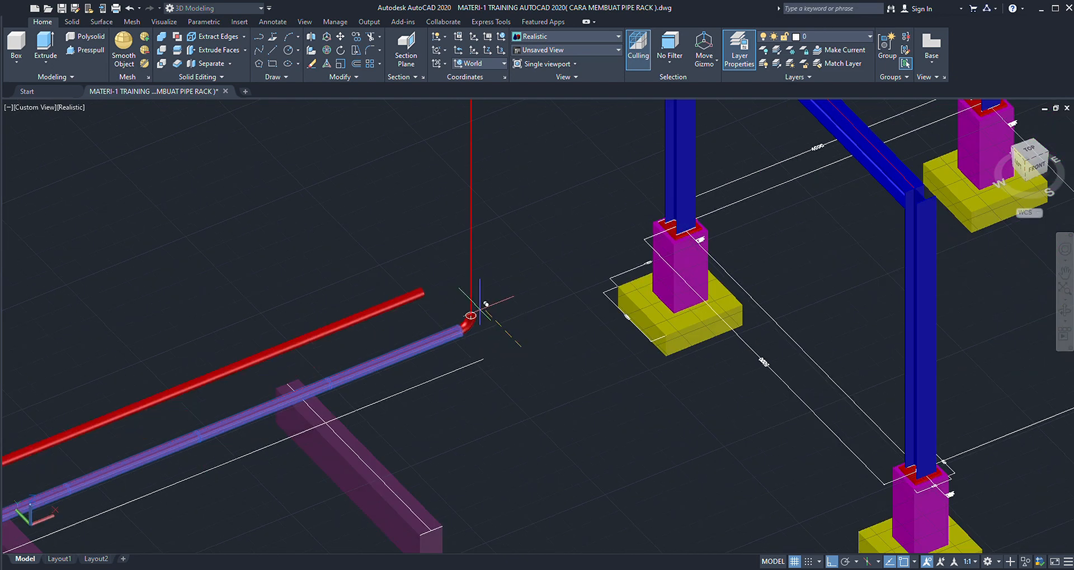
pyautogui.click(445, 258)
pyautogui.scroll(-3, 422, 254)
pyautogui.scroll(4, 432, 245)
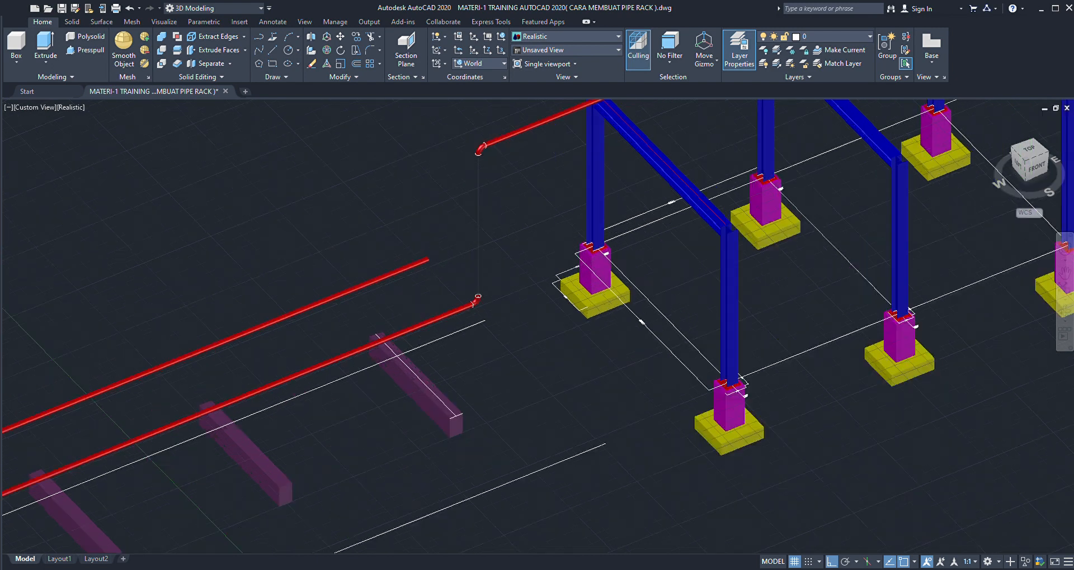
# - Shorten the copied pipe from its elbow-side end, leaving only a short piece at the opposite end
pyautogui.click(426, 255)
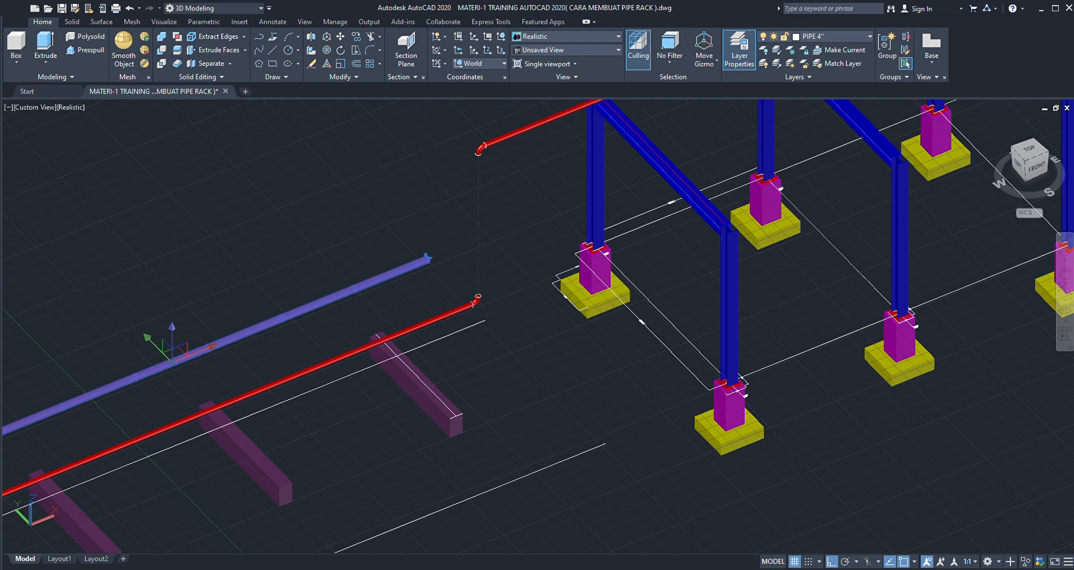
pyautogui.press('Delete')
pyautogui.scroll(-4, 356, 273)
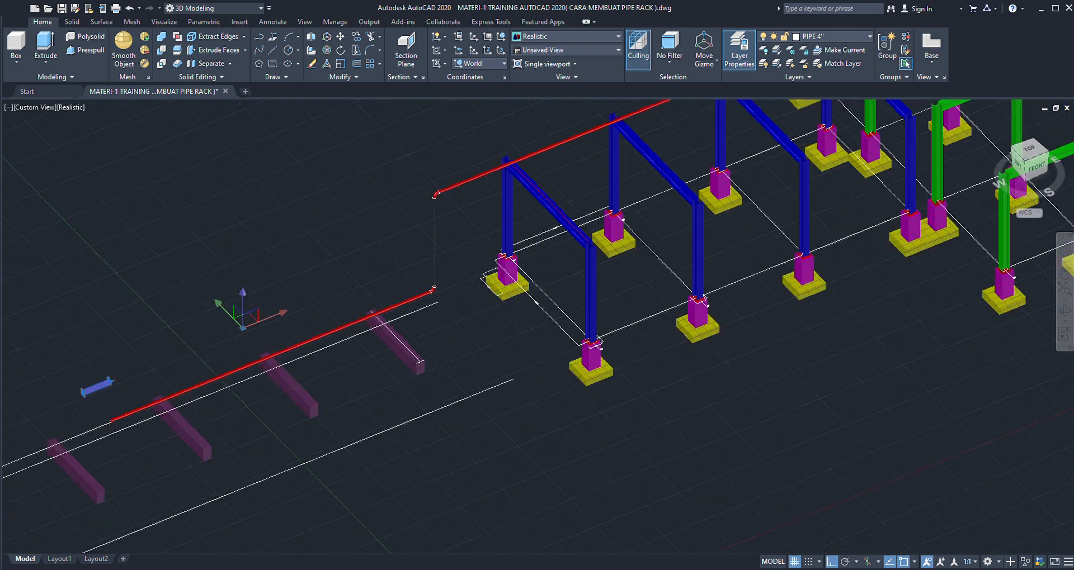
pyautogui.press('Escape')
# - Move the short pipe piece along the pipe direction to the open space near the lower elbow
pyautogui.scroll(5, 201, 346)
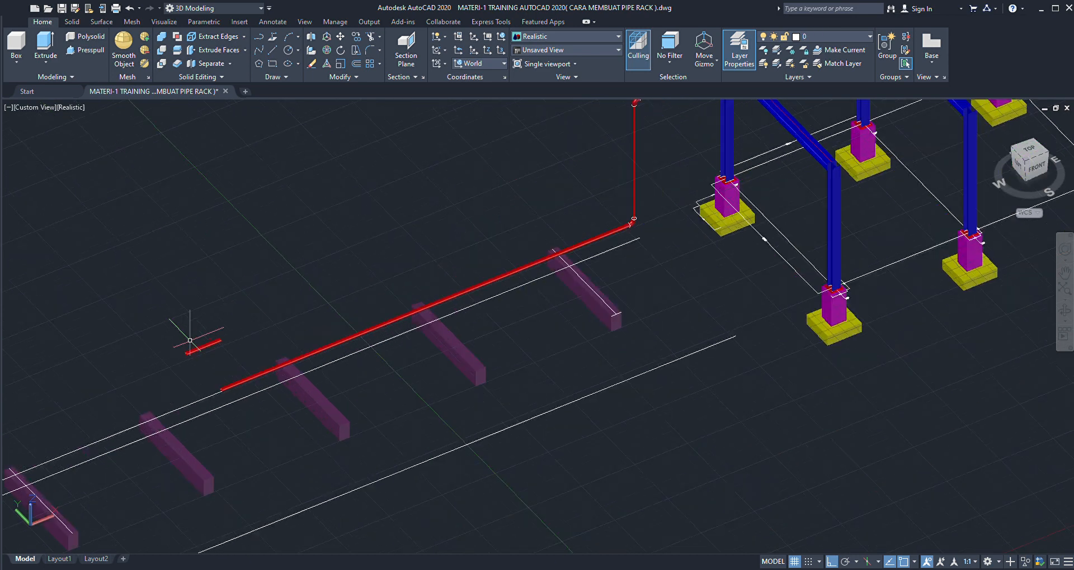
pyautogui.click(201, 343)
pyautogui.scroll(-5, 193, 350)
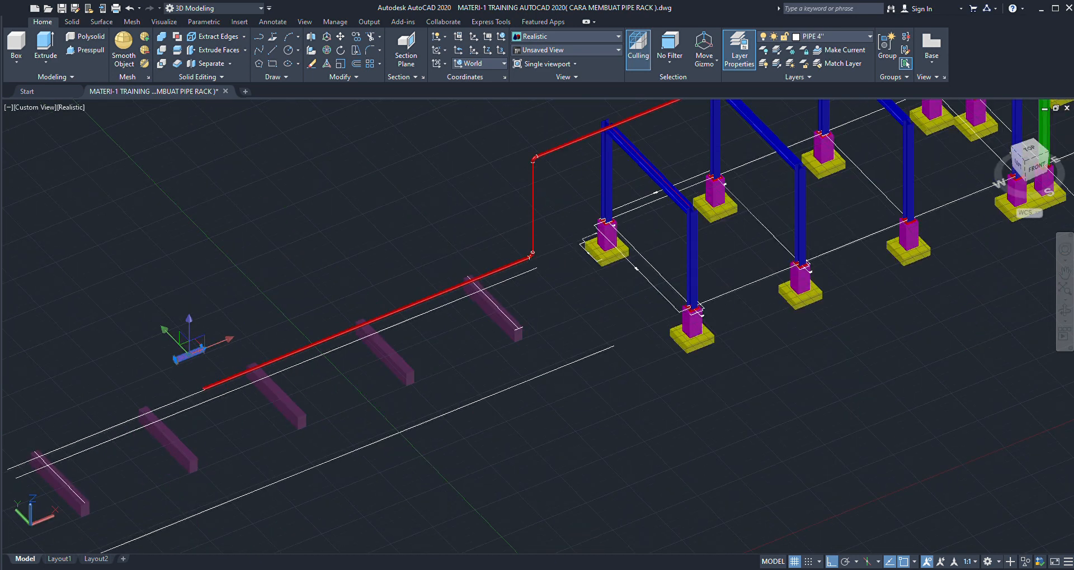
pyautogui.write('m')
pyautogui.press('Return')
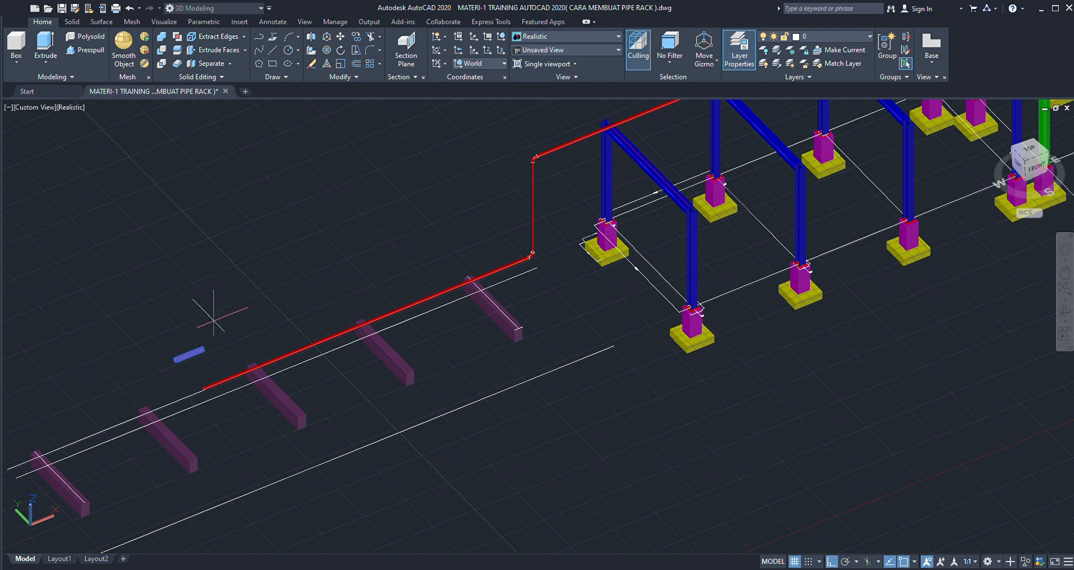
pyautogui.click(189, 329)
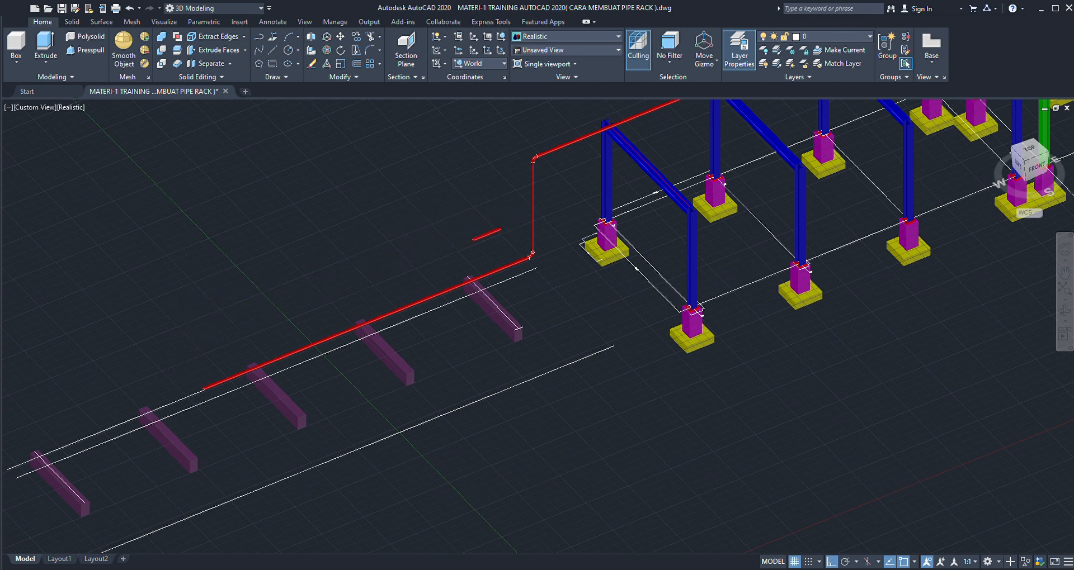
pyautogui.scroll(5, 491, 216)
pyautogui.click(466, 247)
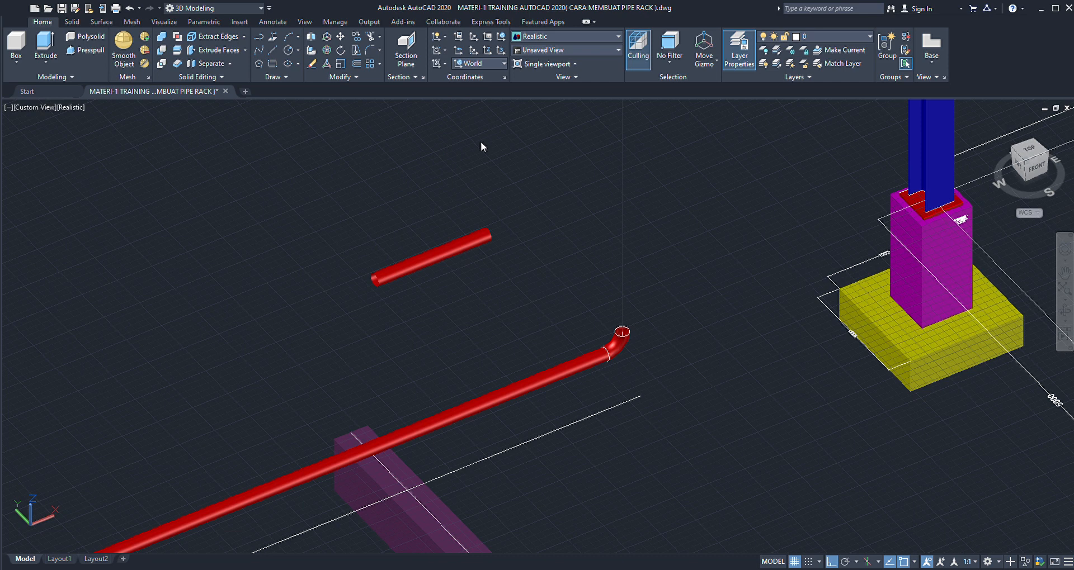
# - Set the coordinate system to Front and rotate the short pipe to vertical about the centre of its elbow-side end
pyautogui.scroll(2, 429, 258)
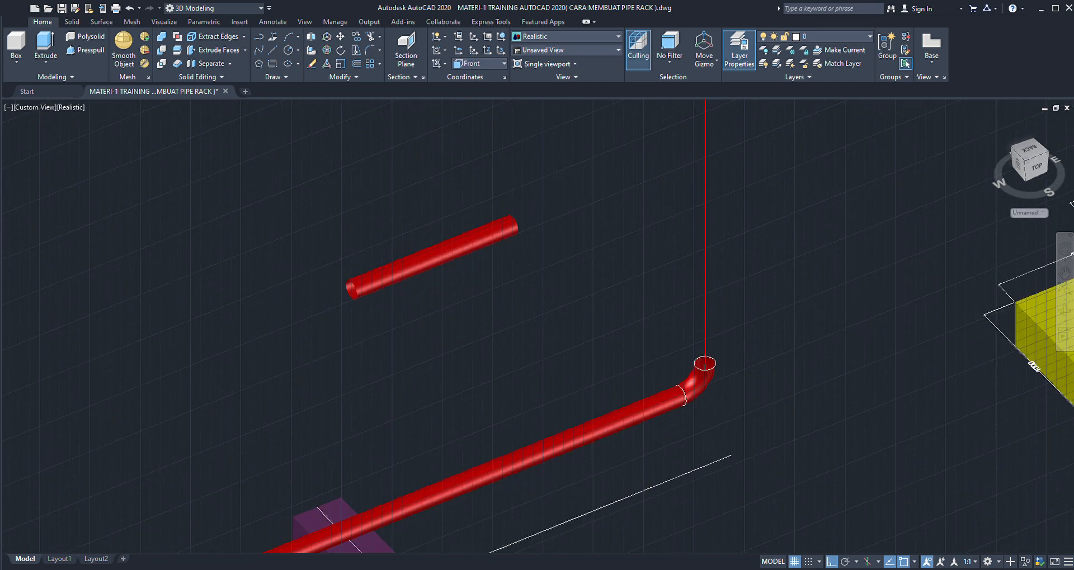
pyautogui.click(429, 257)
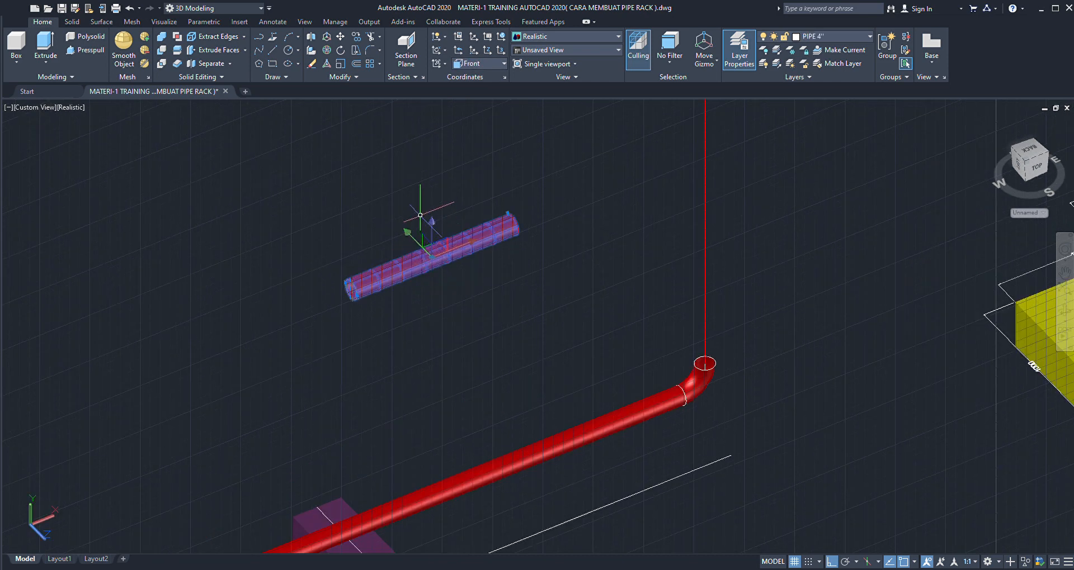
pyautogui.write('ro')
pyautogui.press('Return')
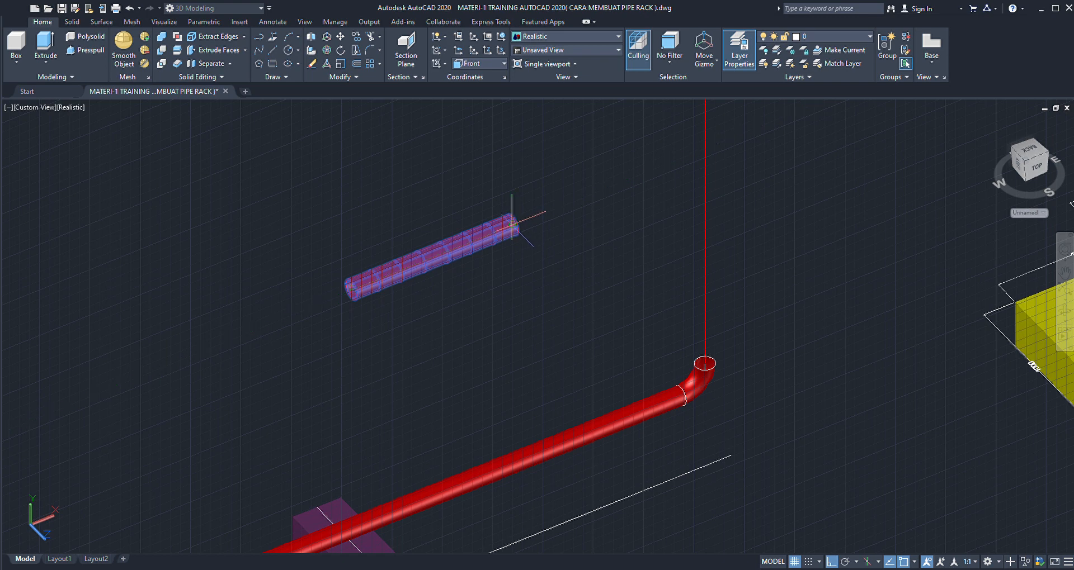
pyautogui.click(512, 224)
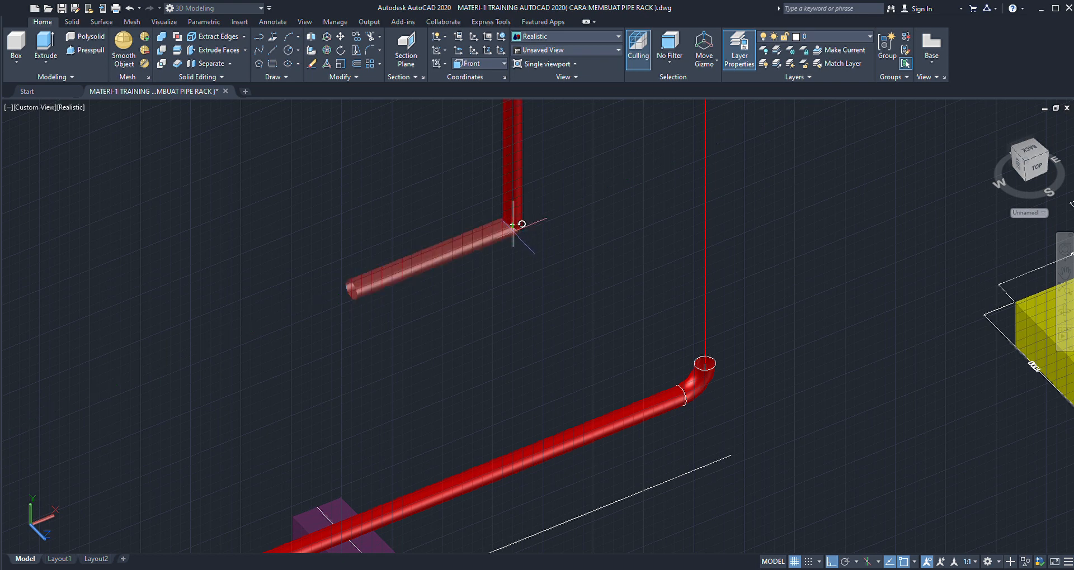
pyautogui.click(511, 314)
pyautogui.scroll(-2, 508, 312)
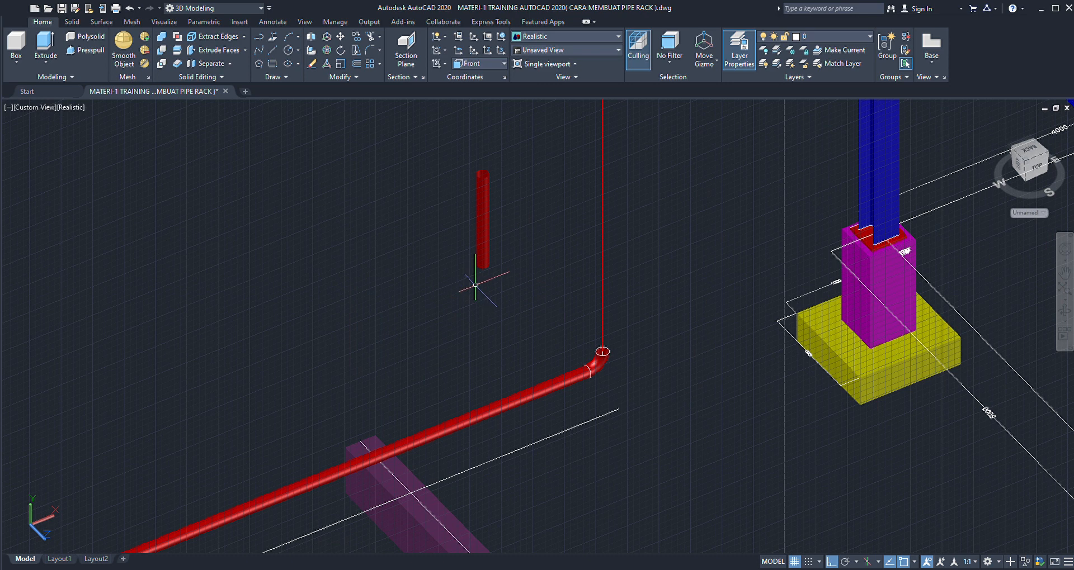
# - Restore the World coordinate system and move the vertical pipe from its lower end's centre to the centre of the lower elbow's top opening
pyautogui.scroll(4, 484, 263)
pyautogui.scroll(-3, 472, 269)
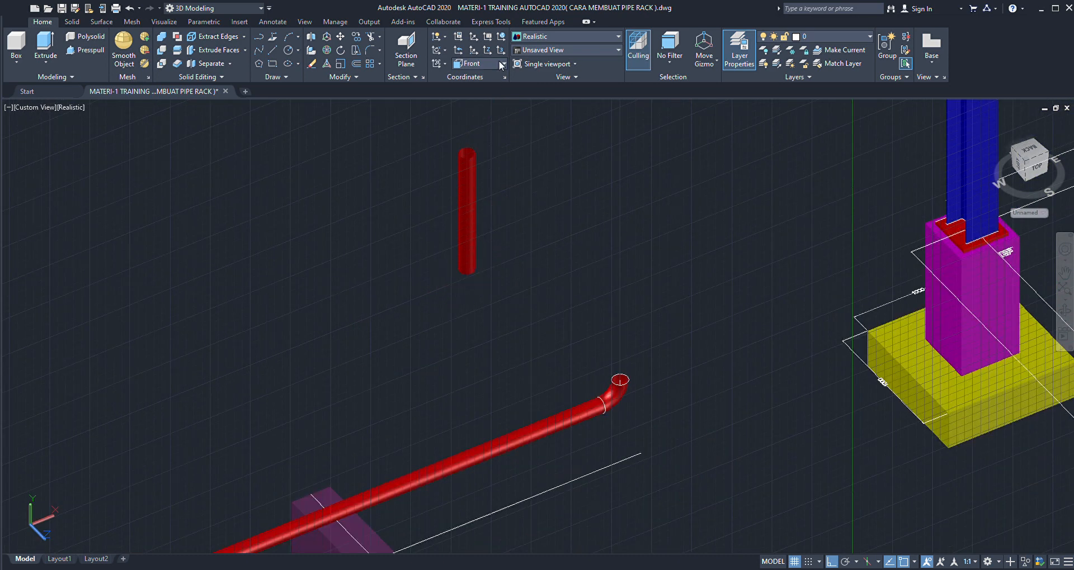
pyautogui.click(484, 75)
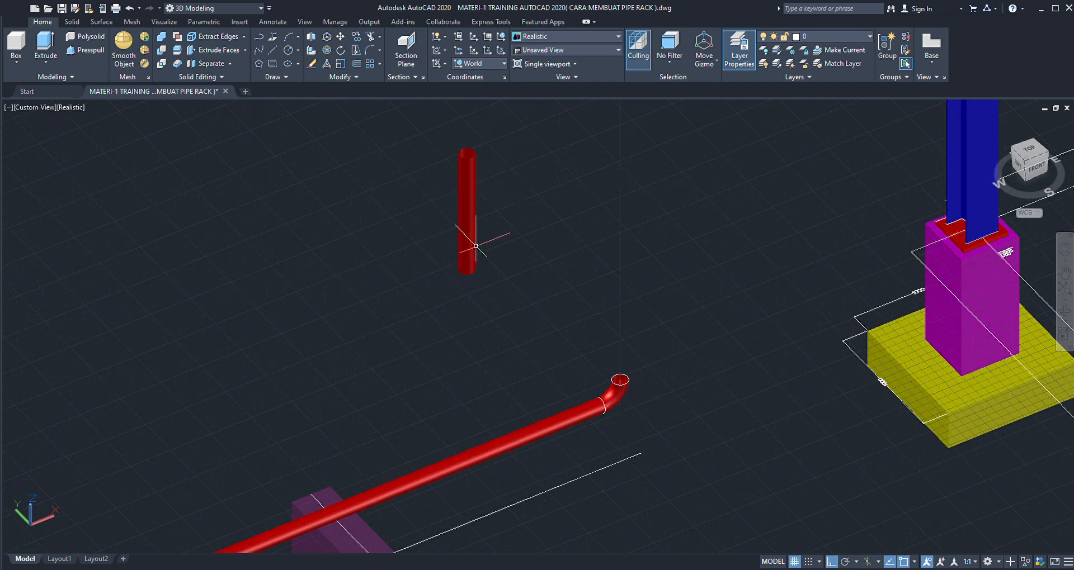
pyautogui.scroll(2, 470, 267)
pyautogui.click(469, 263)
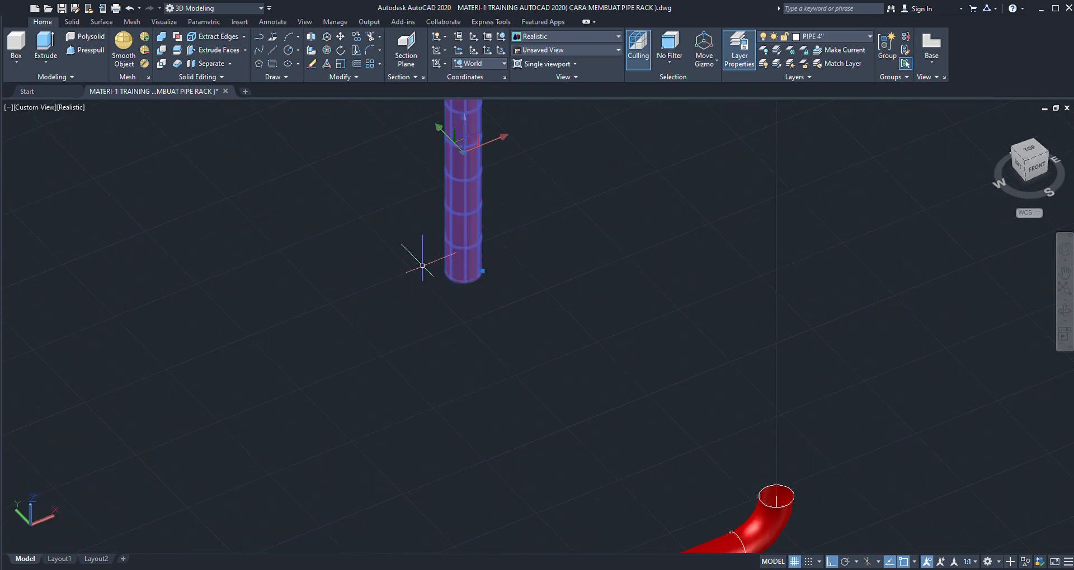
pyautogui.scroll(-1, 386, 267)
pyautogui.press('Escape')
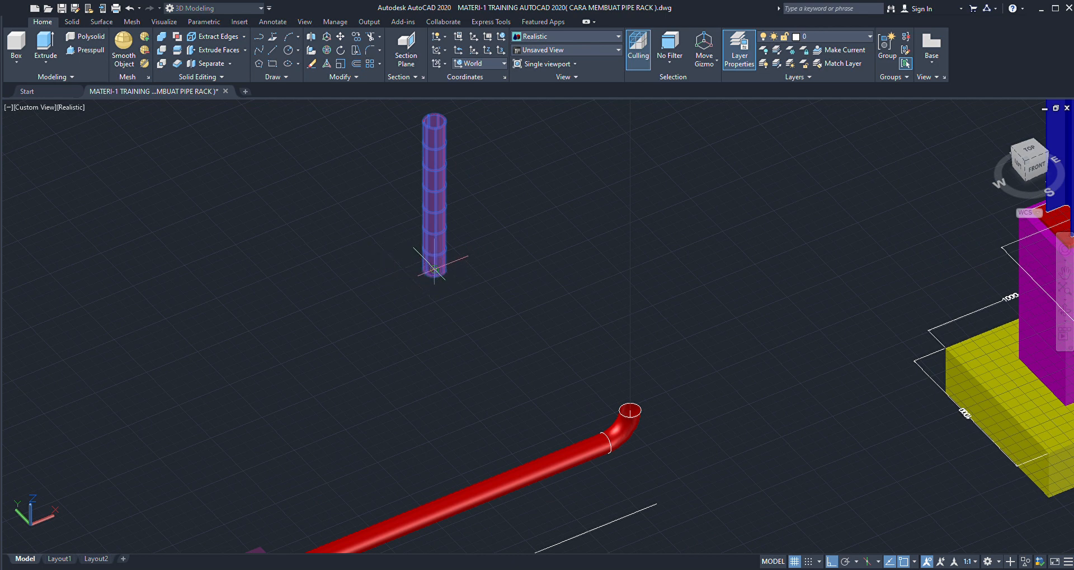
pyautogui.click(434, 270)
pyautogui.scroll(-3, 403, 251)
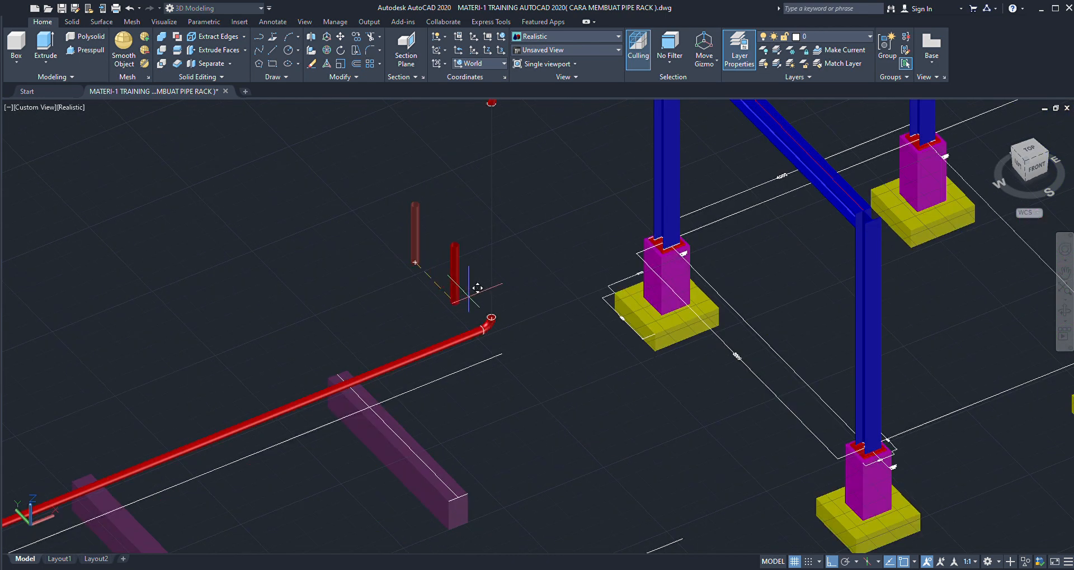
pyautogui.scroll(3, 495, 317)
pyautogui.scroll(2, 495, 311)
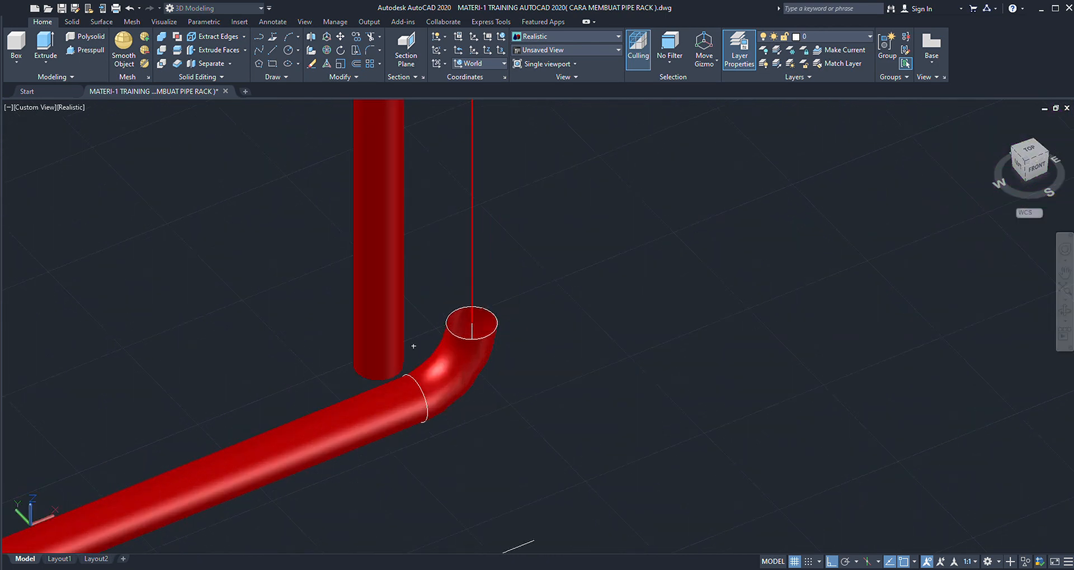
pyautogui.click(473, 321)
pyautogui.scroll(-6, 428, 341)
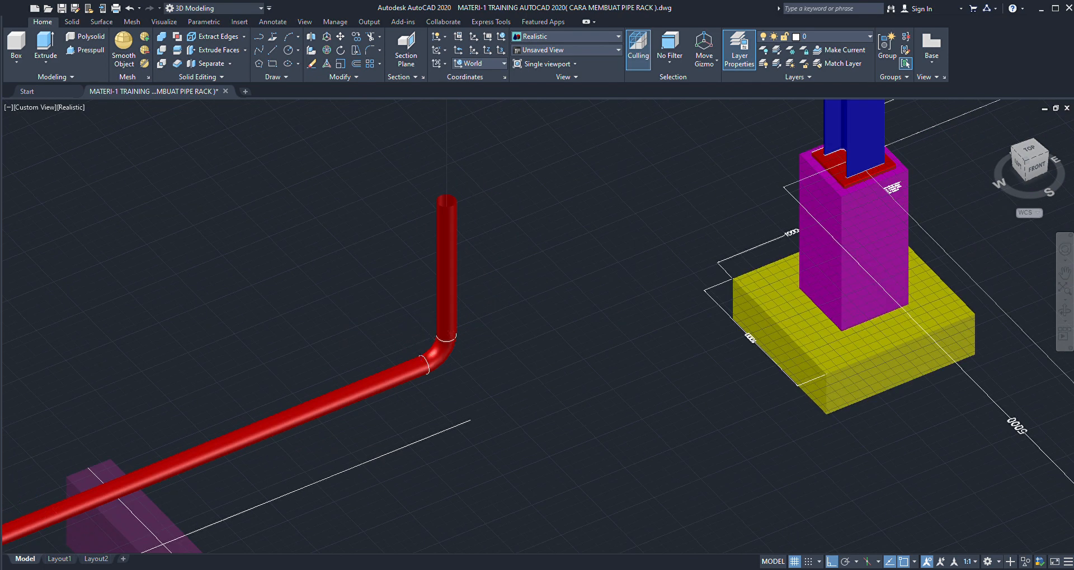
pyautogui.scroll(10, 428, 295)
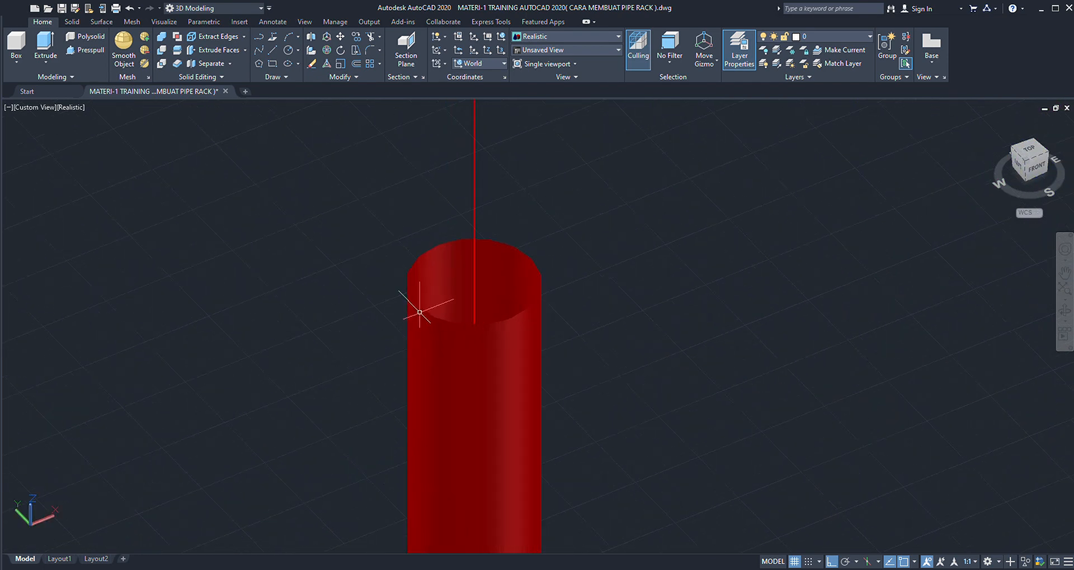
pyautogui.click(425, 313)
pyautogui.scroll(-5, 425, 313)
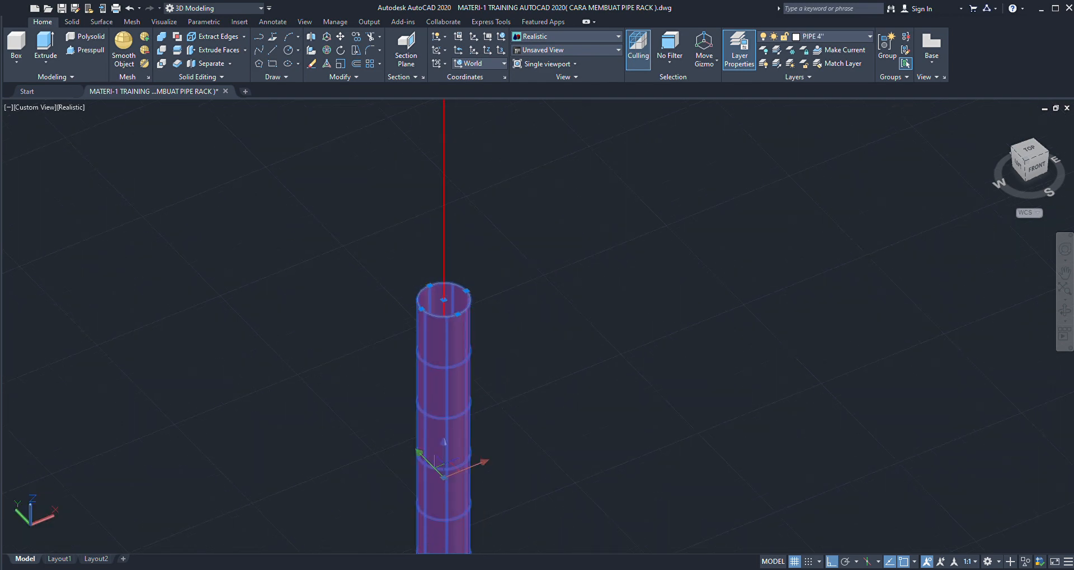
pyautogui.press('Escape')
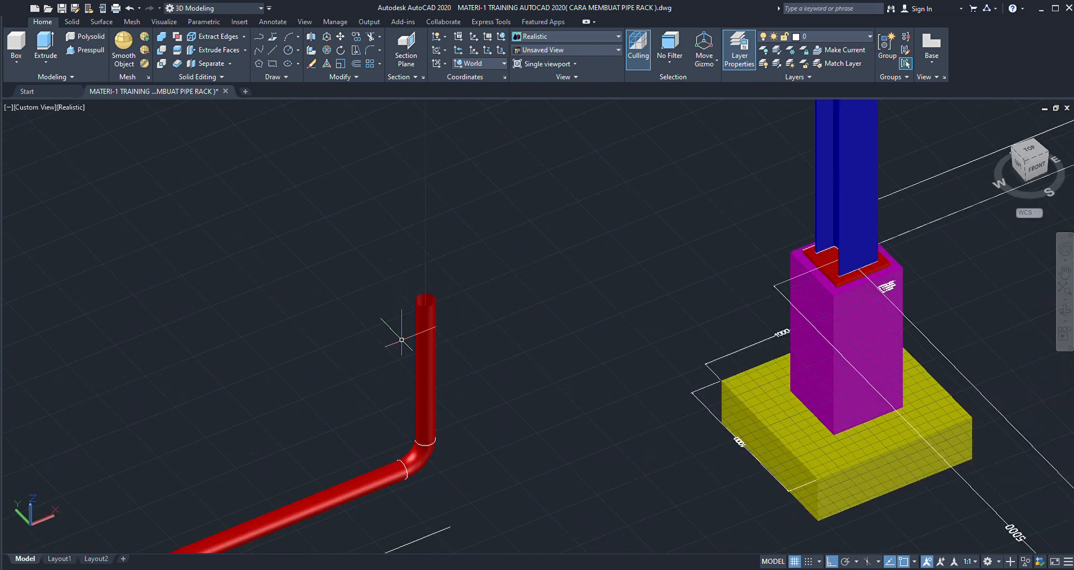
pyautogui.scroll(-4, 420, 371)
pyautogui.scroll(2, 419, 358)
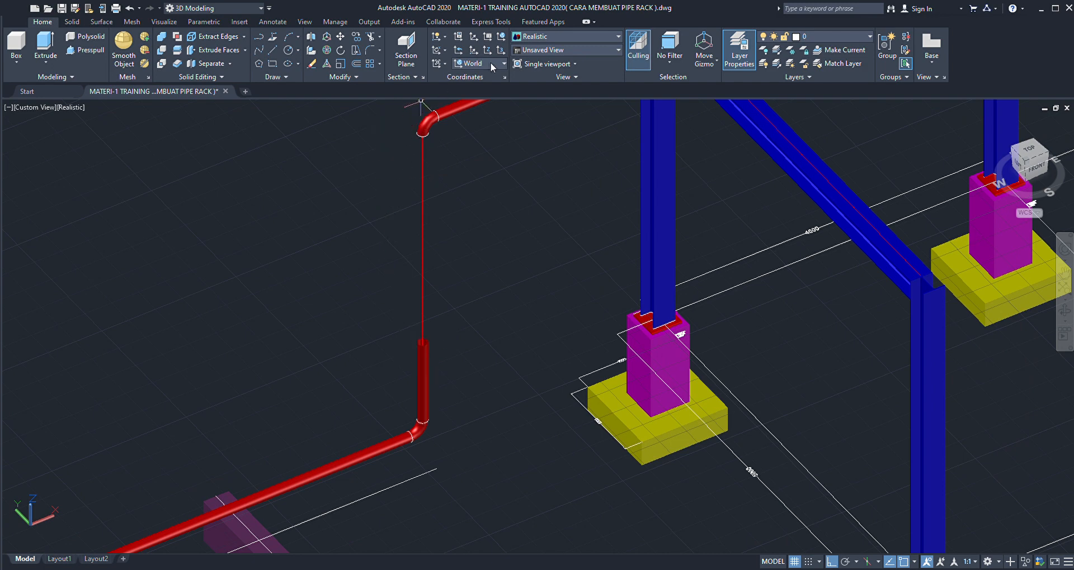
# - Set the coordinate system to Front and rotate the vertical pipe about its top centre so it extends upward from that point
pyautogui.click(474, 138)
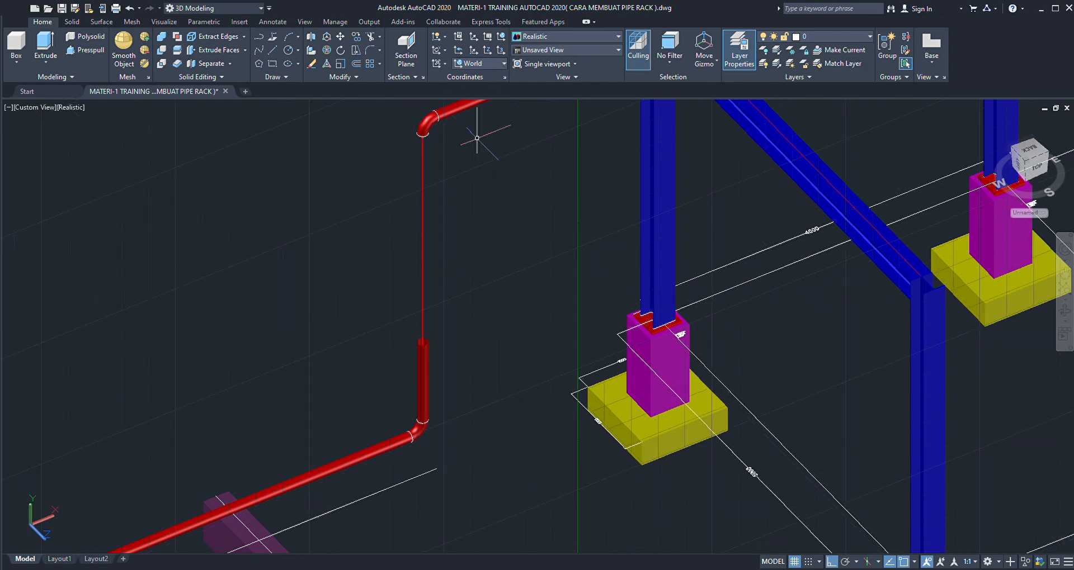
pyautogui.scroll(5, 420, 341)
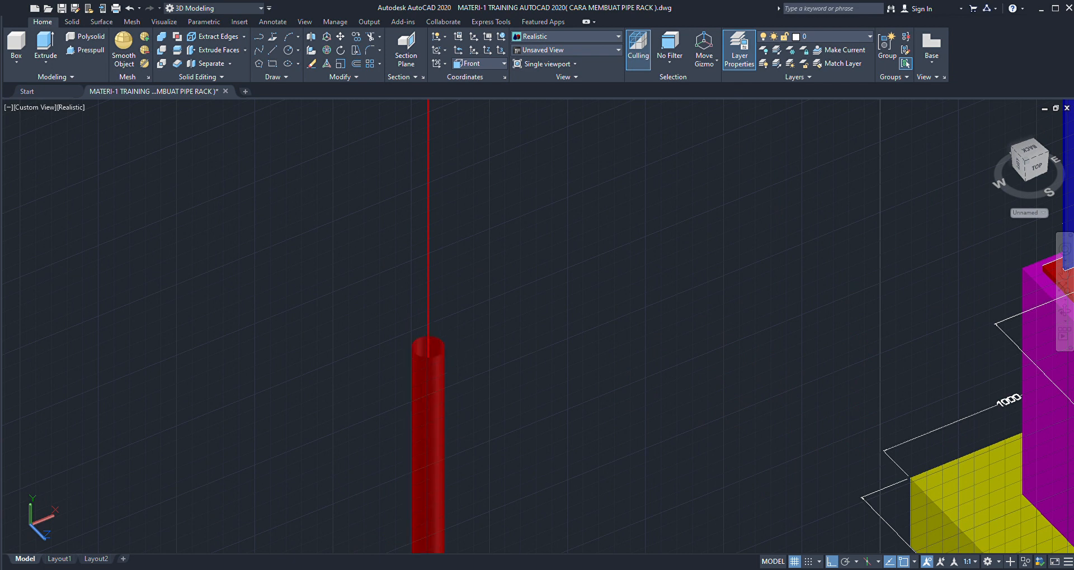
pyautogui.click(430, 391)
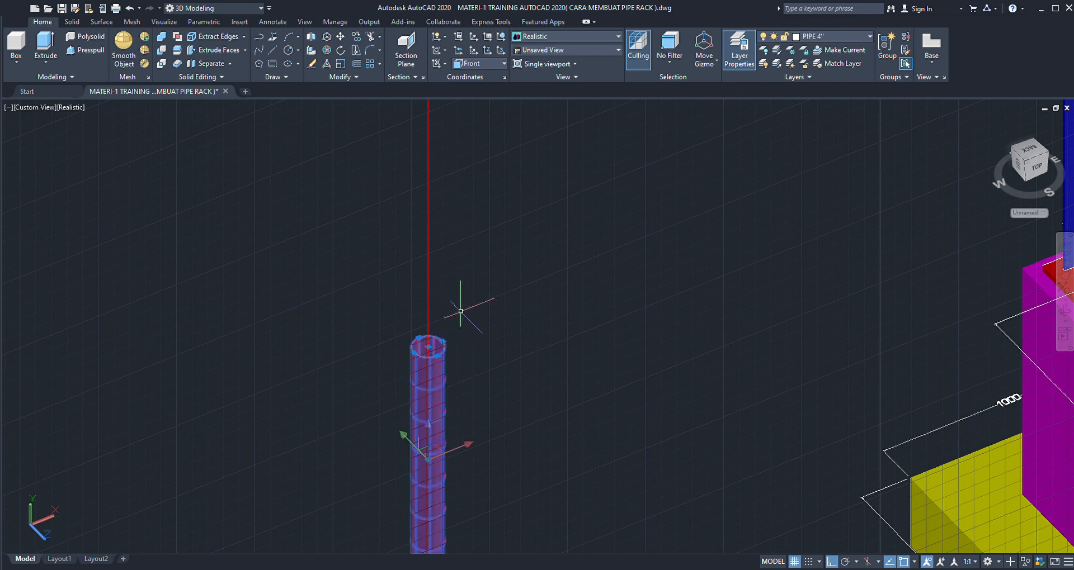
pyautogui.write('ro')
pyautogui.press('Return')
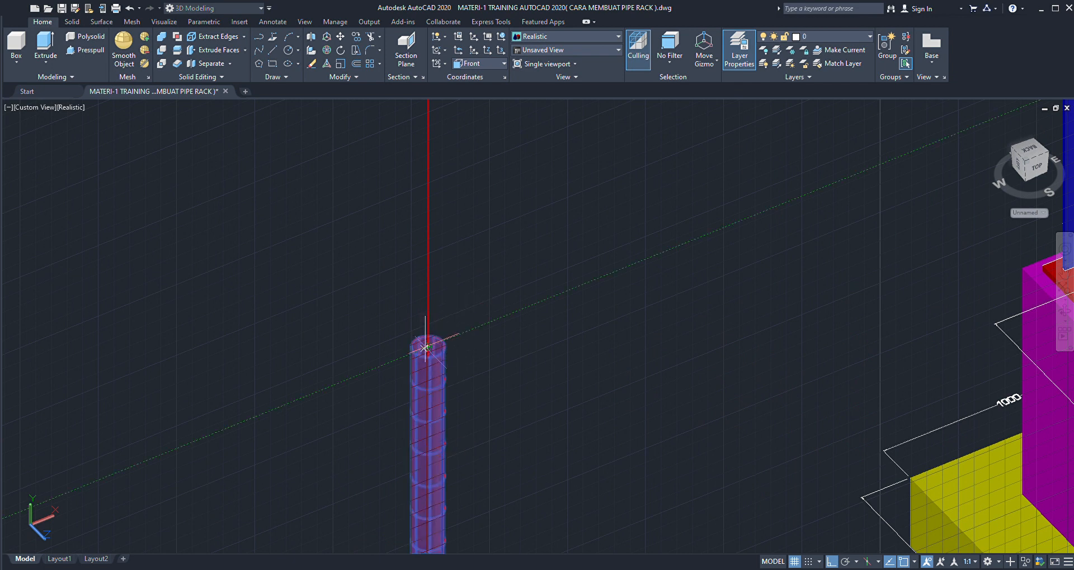
pyautogui.click(428, 347)
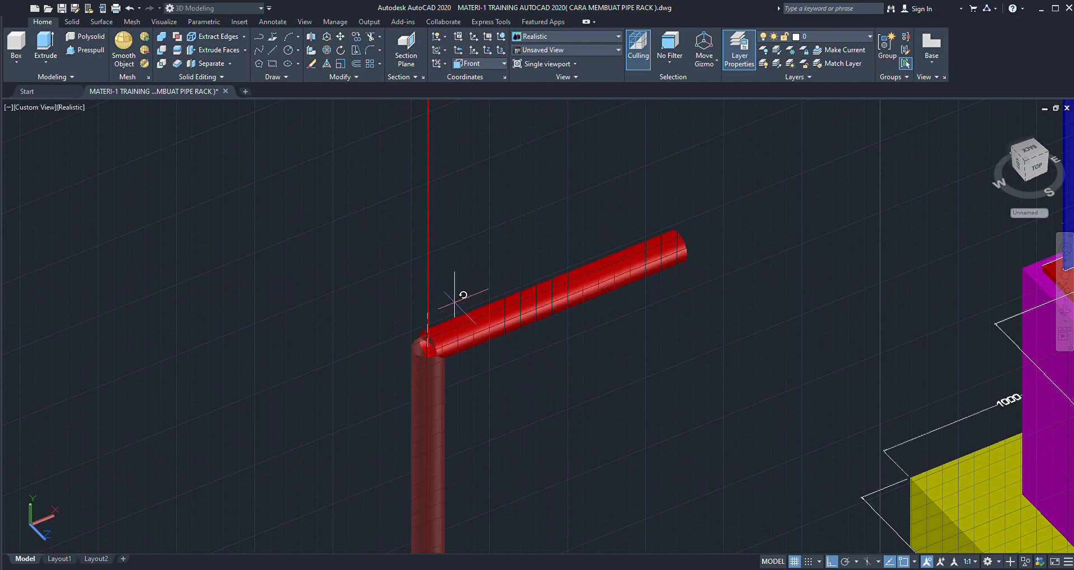
pyautogui.press('Escape')
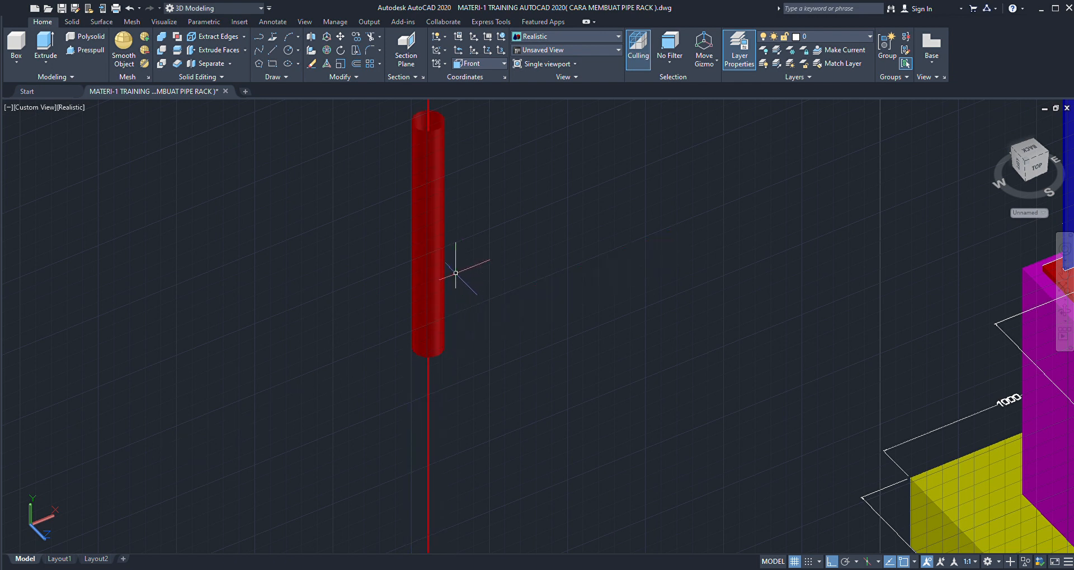
# - Move the short vertical pipe from its bottom centre onto the centre of the lower elbow's upward opening
pyautogui.click(436, 293)
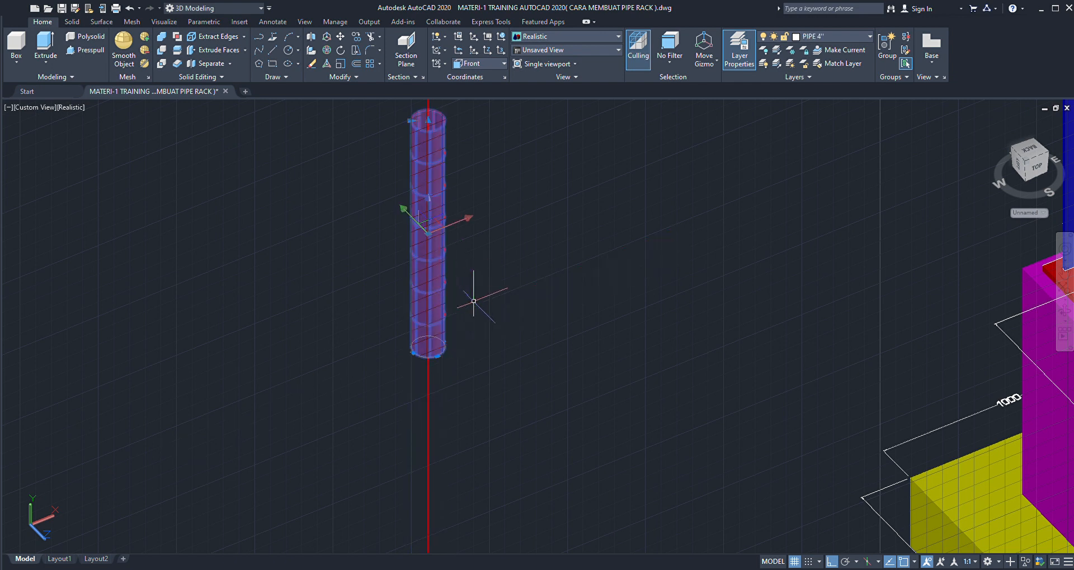
pyautogui.press('Escape')
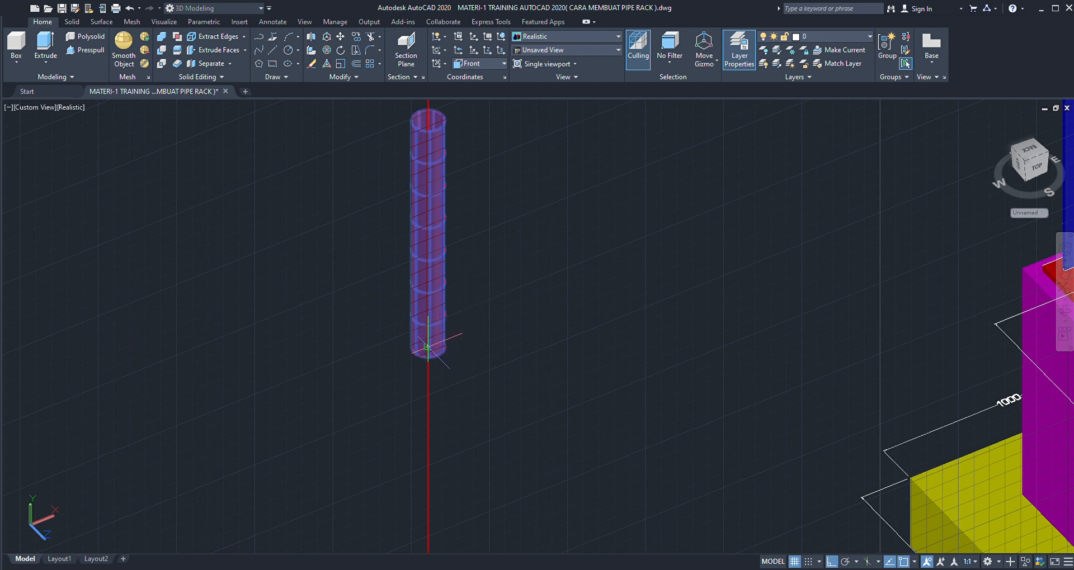
pyautogui.click(428, 347)
pyautogui.scroll(-8, 427, 278)
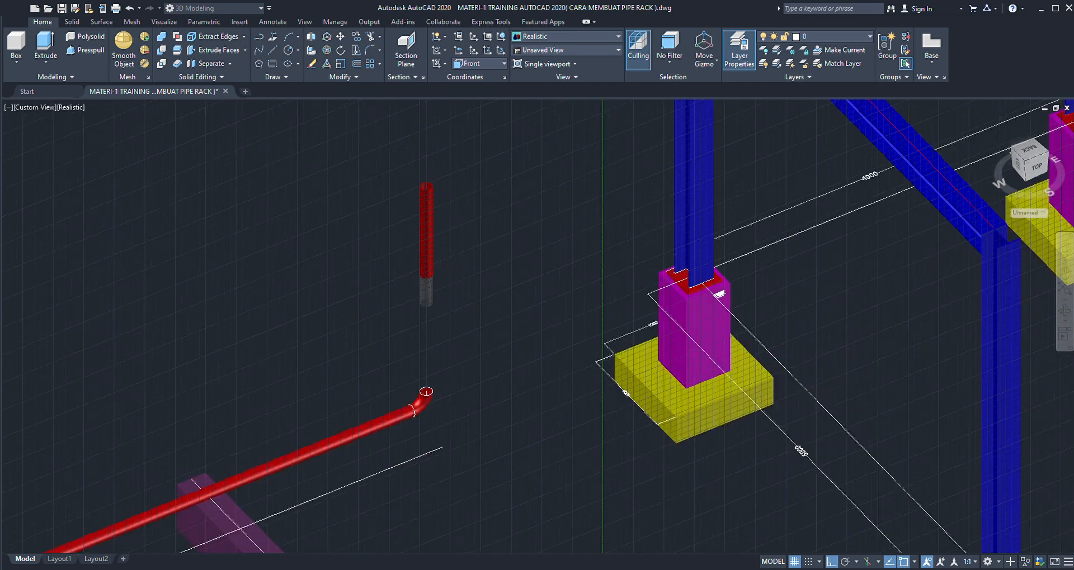
pyautogui.scroll(6, 427, 352)
pyautogui.scroll(3, 429, 344)
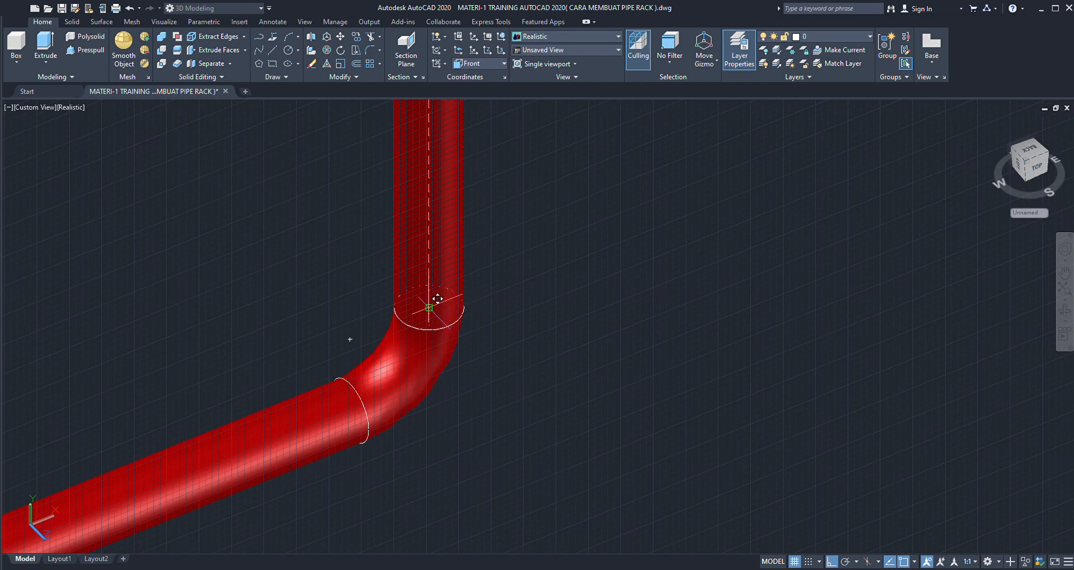
pyautogui.scroll(-8, 429, 318)
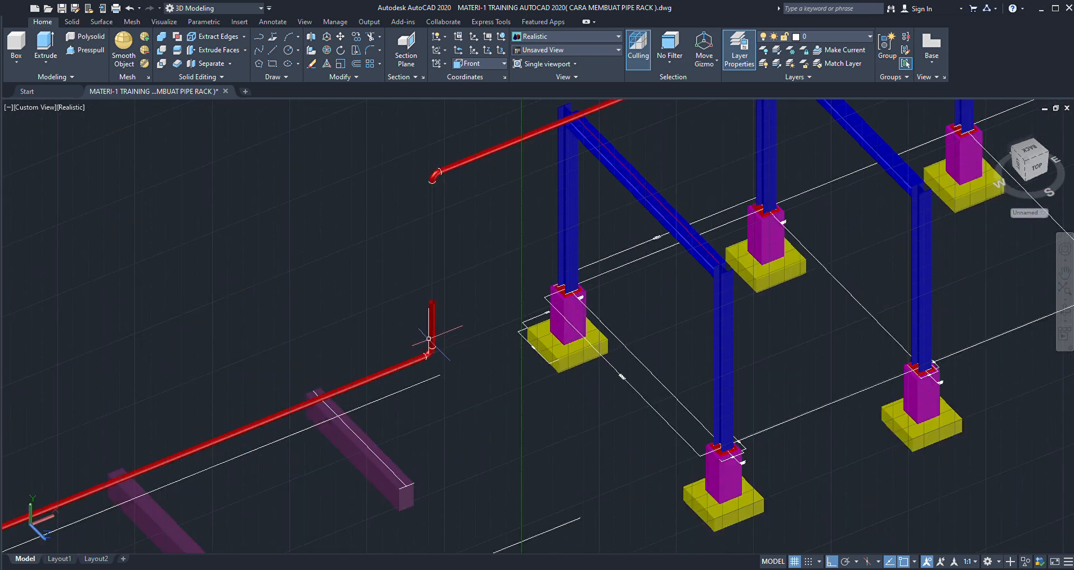
# - Restore the World coordinate system and stretch the vertical pipe's top end up to the centre of the upper elbow's bottom opening
pyautogui.click(488, 74)
pyautogui.scroll(8, 438, 268)
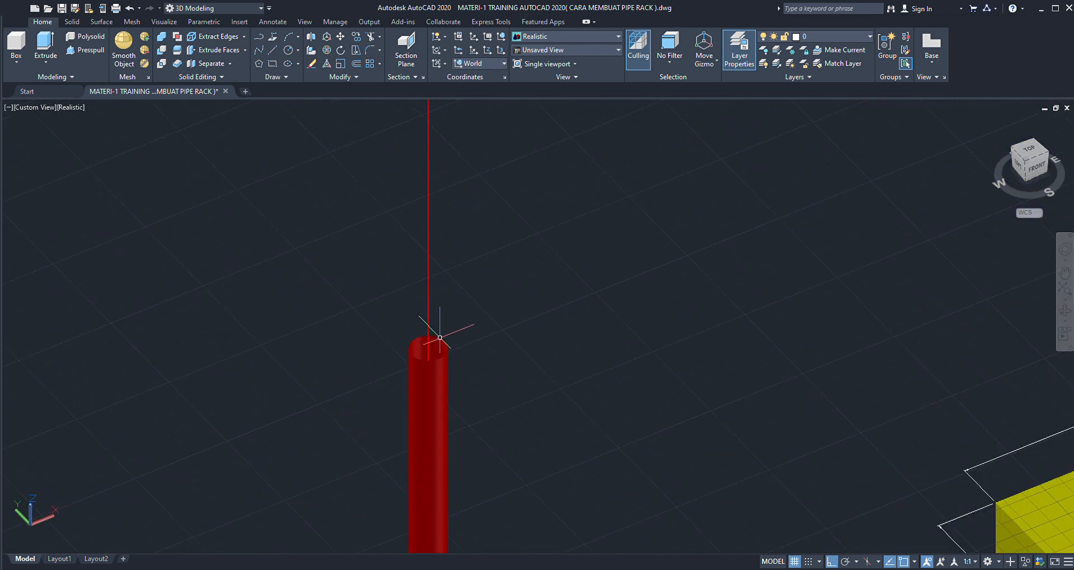
pyautogui.scroll(3, 440, 338)
pyautogui.click(441, 352)
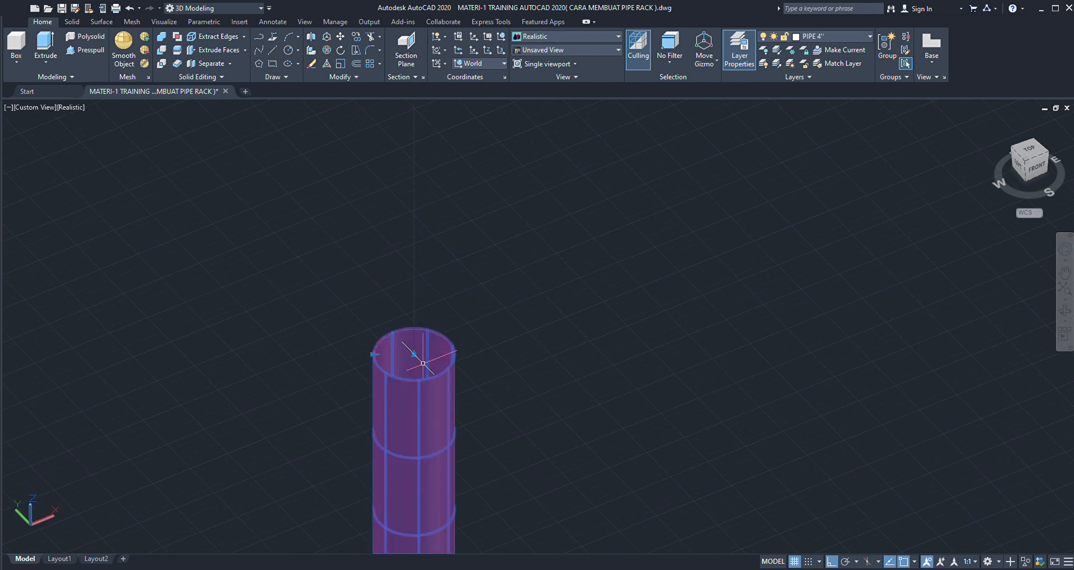
pyautogui.scroll(-10, 413, 354)
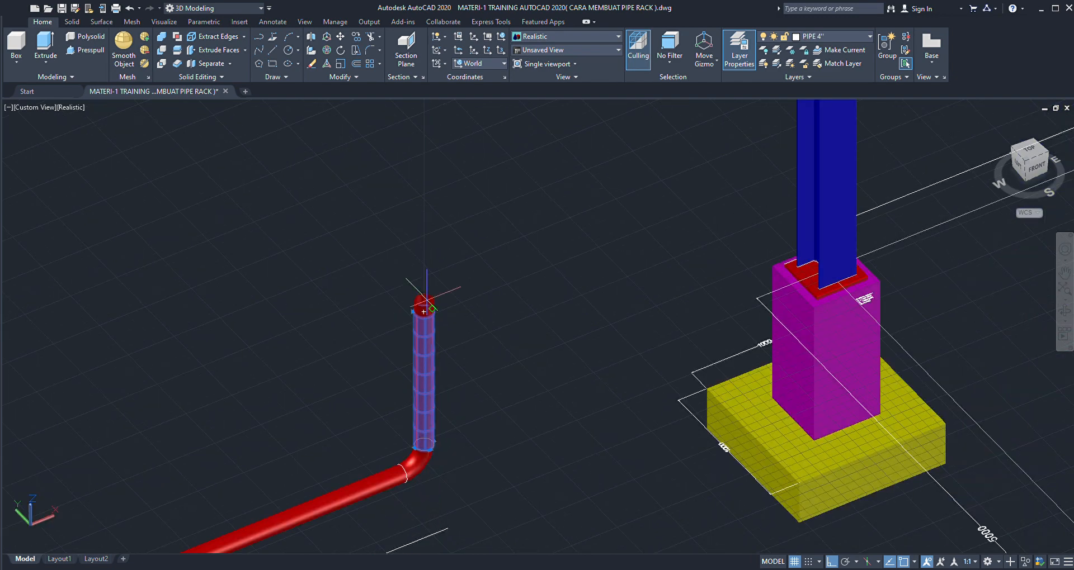
pyautogui.scroll(5, 430, 224)
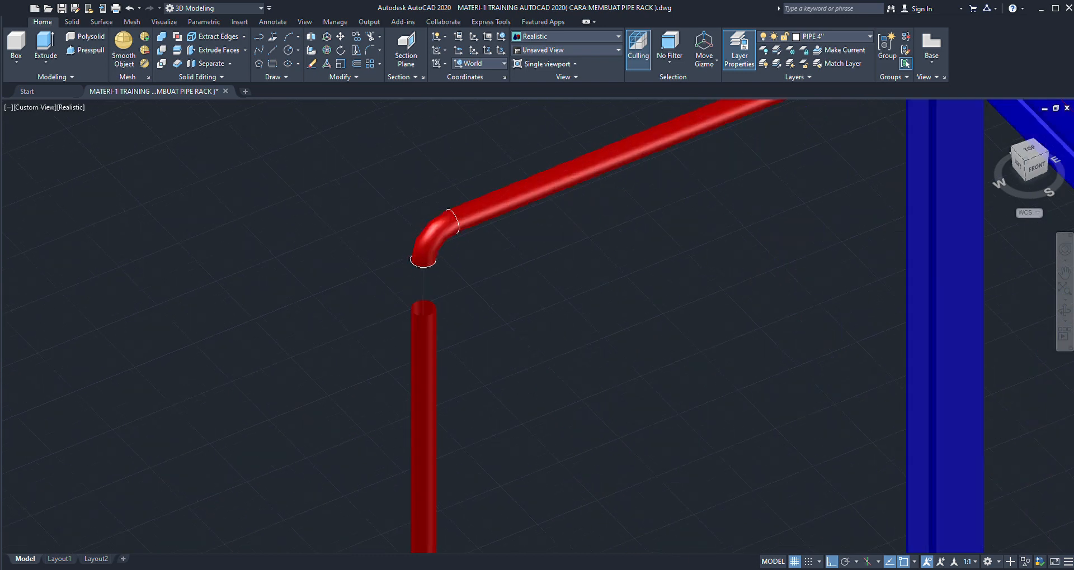
pyautogui.scroll(-2, 422, 249)
pyautogui.scroll(6, 421, 259)
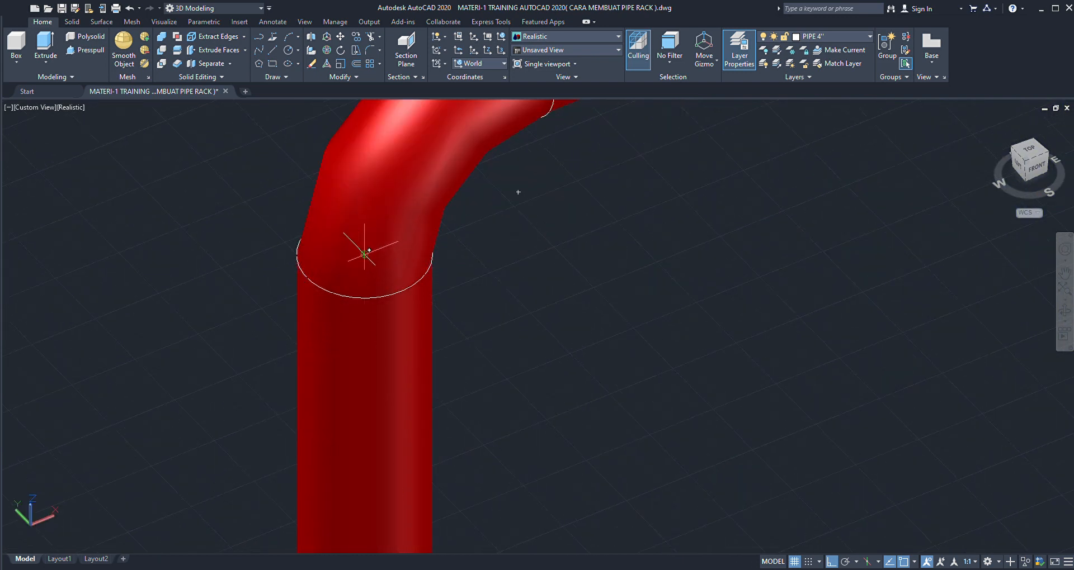
pyautogui.scroll(-4, 447, 278)
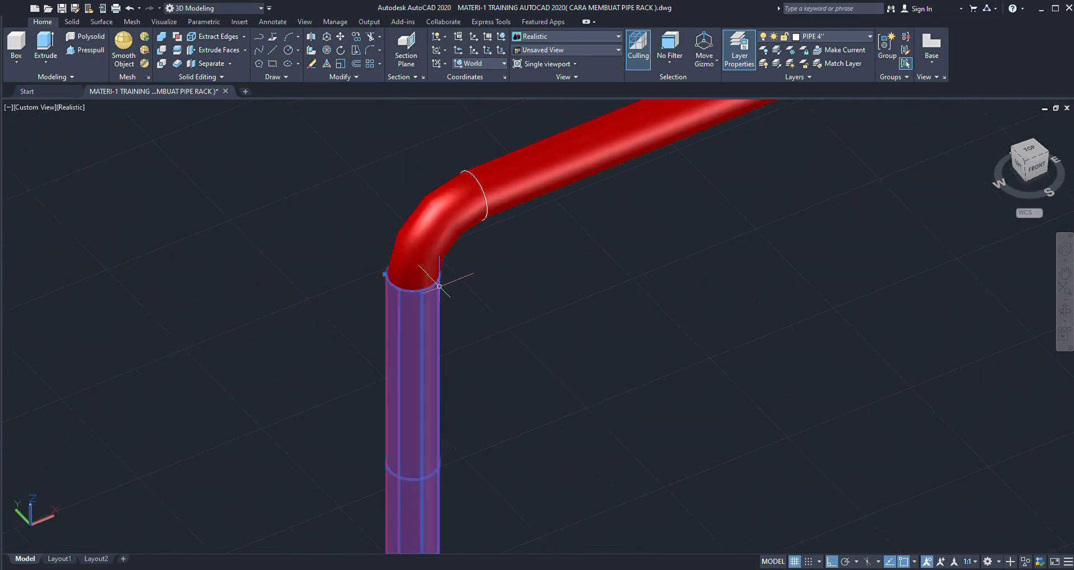
pyautogui.scroll(-3, 428, 288)
# - Inspect the vertical pipe's joint at the upper elbow, the whole red pipe run along the rack, and the lower elbow area
pyautogui.scroll(2, 417, 285)
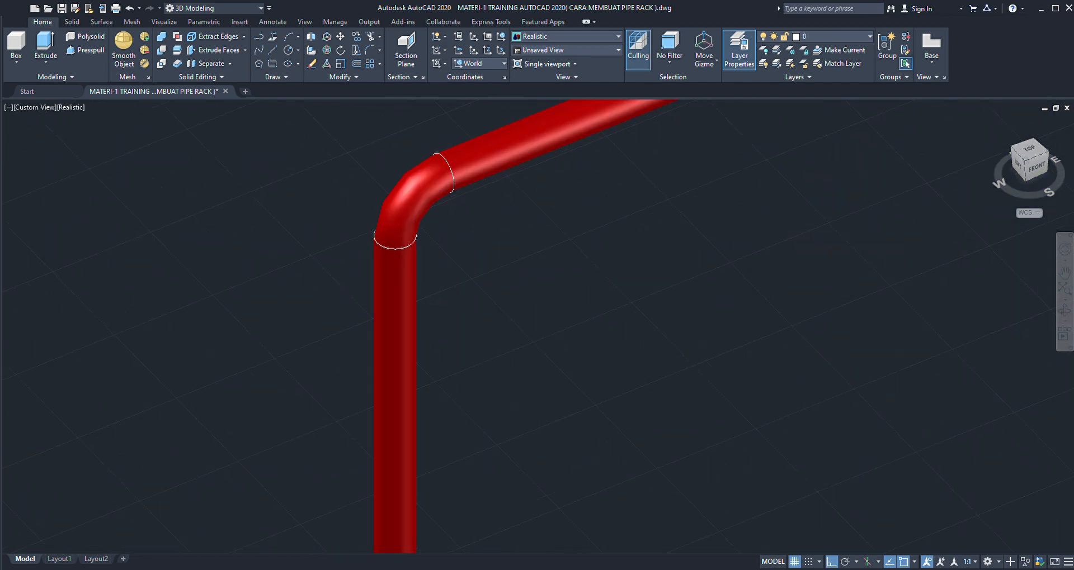
pyautogui.click(414, 288)
pyautogui.click(427, 208)
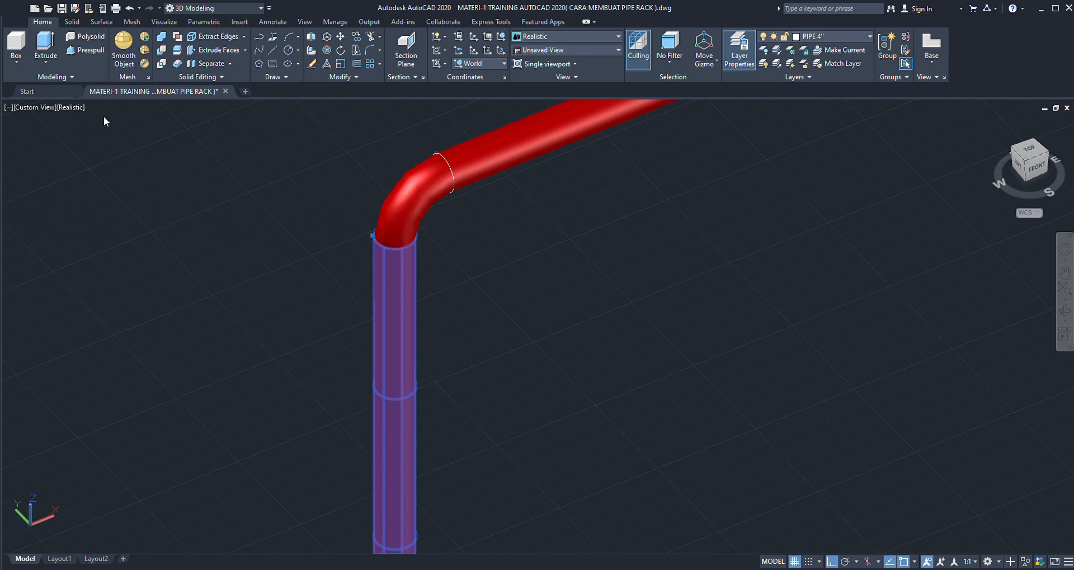
pyautogui.press('Escape')
pyautogui.scroll(-5, 465, 274)
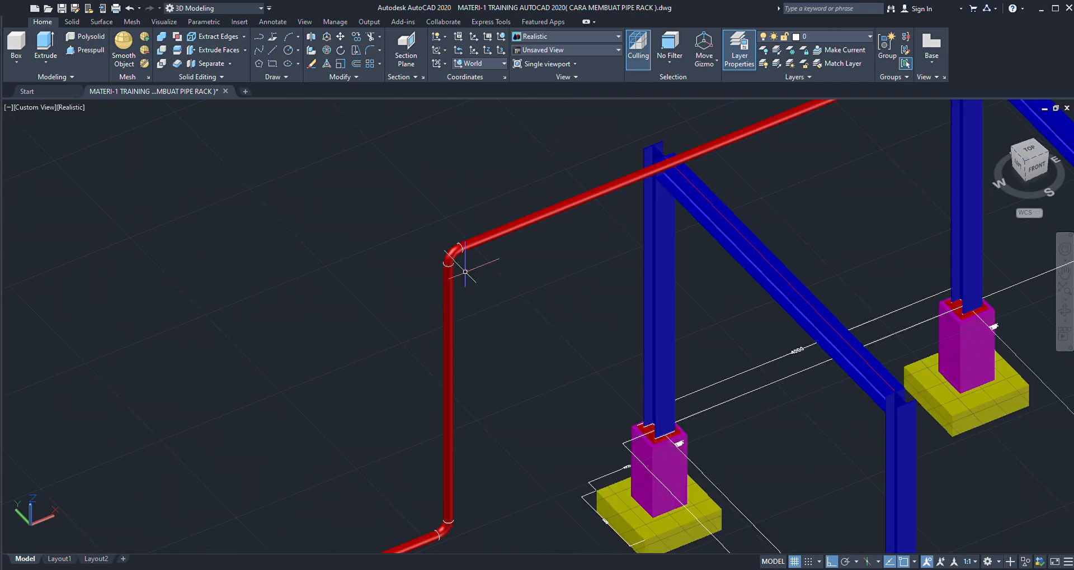
pyautogui.scroll(-3, 489, 293)
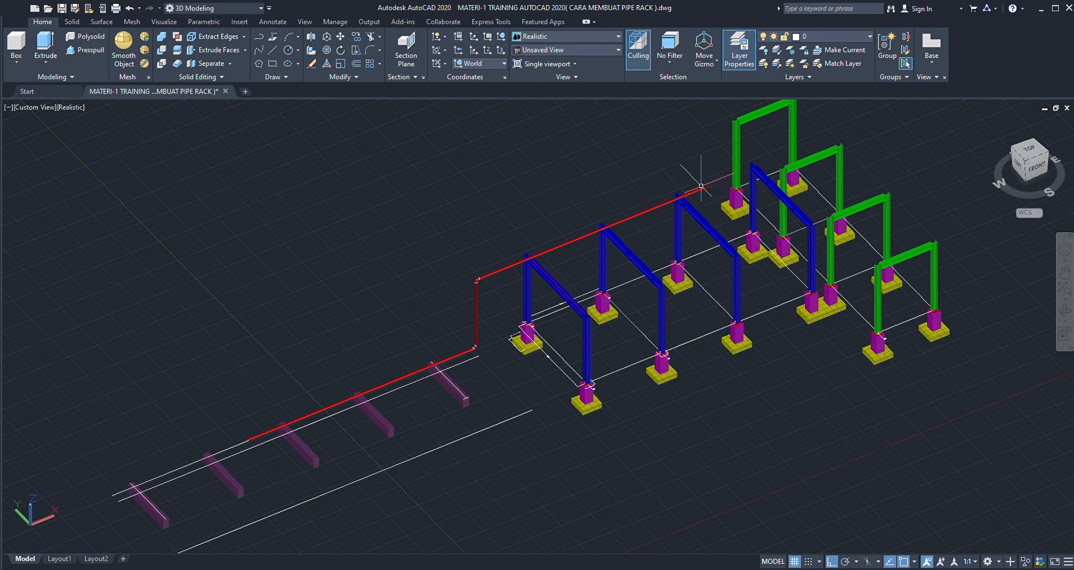
pyautogui.scroll(3, 695, 188)
pyautogui.scroll(-3, 657, 214)
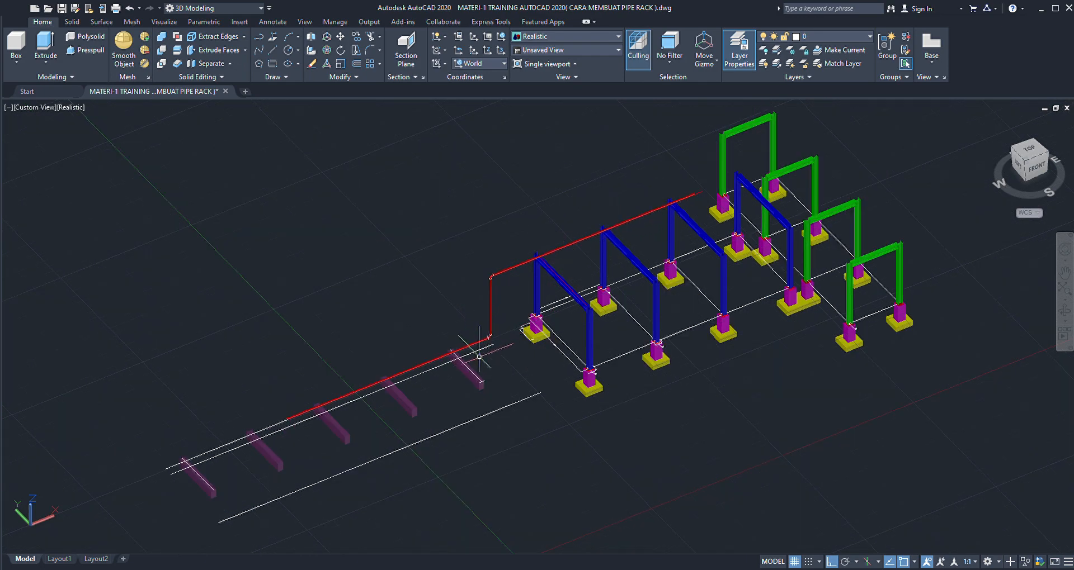
pyautogui.scroll(8, 488, 347)
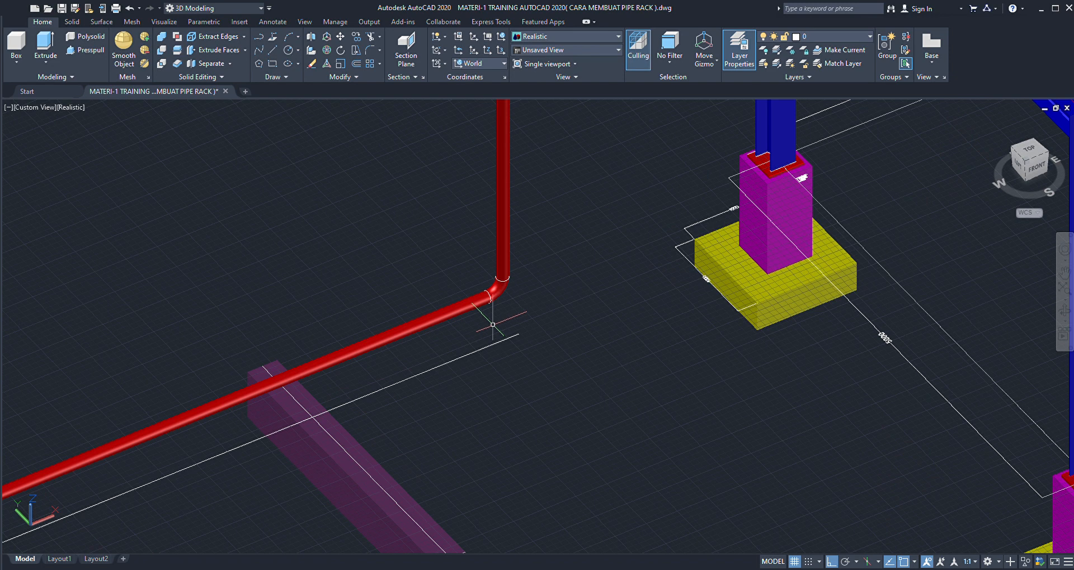
# - Draw a short horizontal line continuing from the end of the white path line and a vertical line upward from its end
pyautogui.scroll(3, 527, 313)
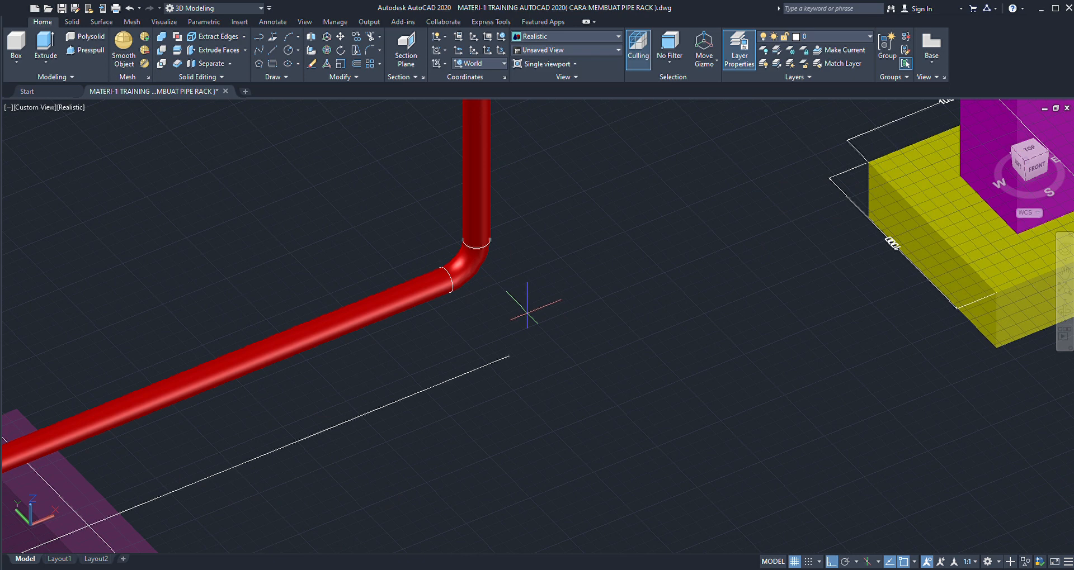
pyautogui.click(509, 355)
pyautogui.click(564, 336)
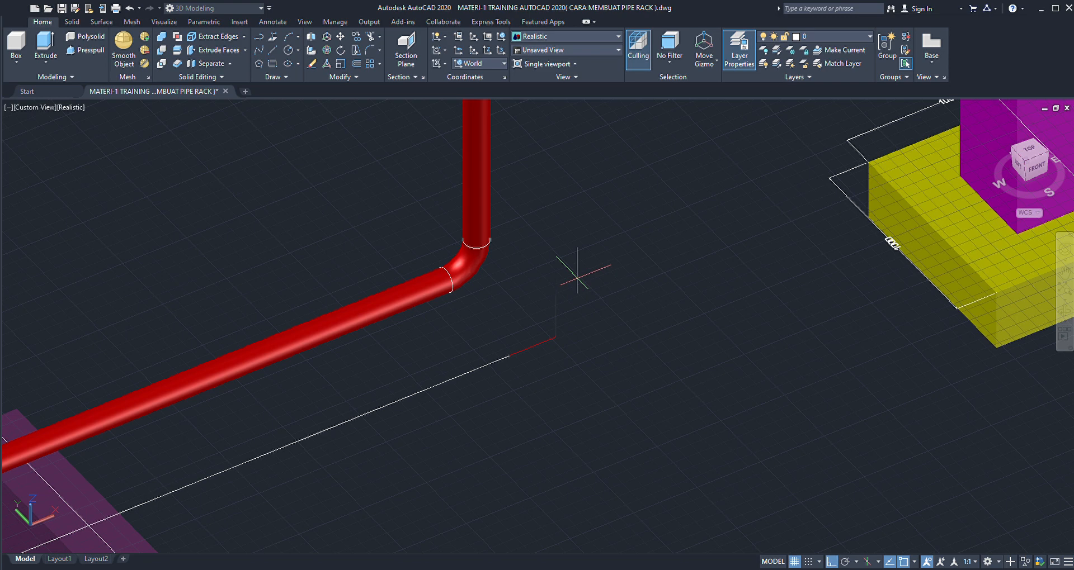
pyautogui.scroll(-2, 568, 307)
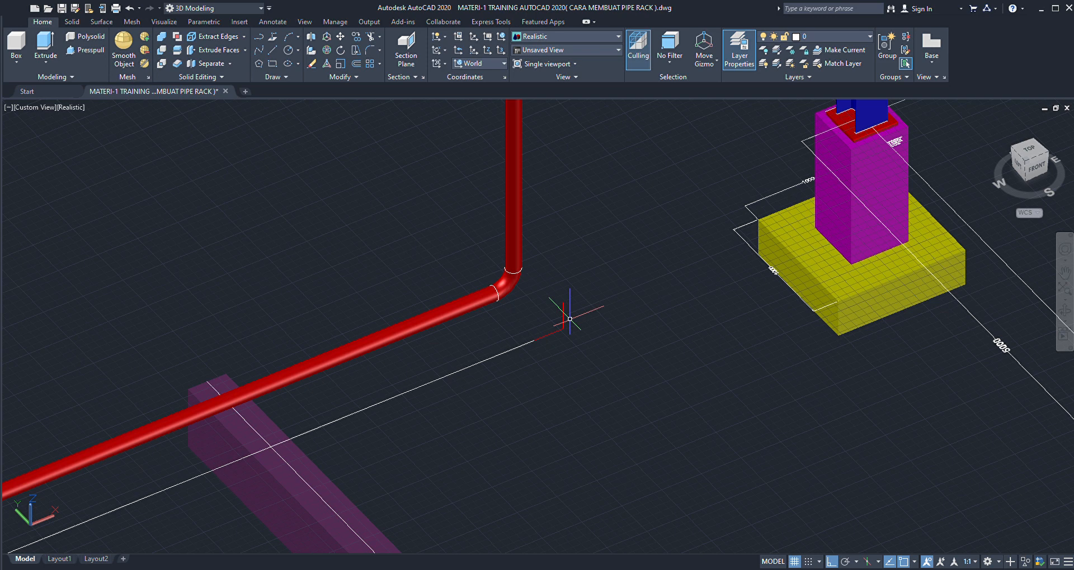
# - Draw the pipe profile circle centred on the end of the white path line
pyautogui.scroll(2, 535, 338)
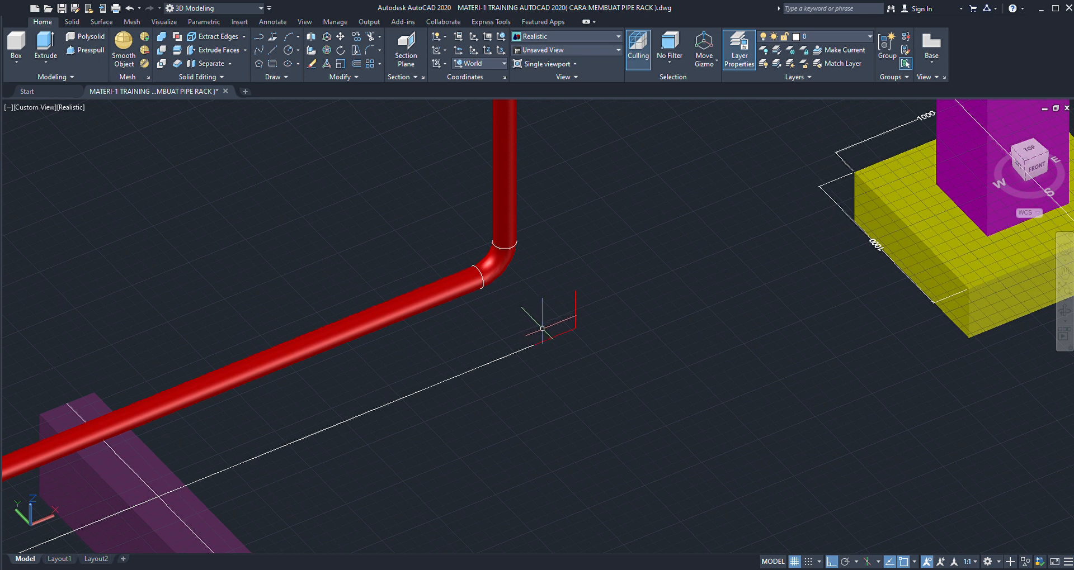
pyautogui.scroll(2, 542, 329)
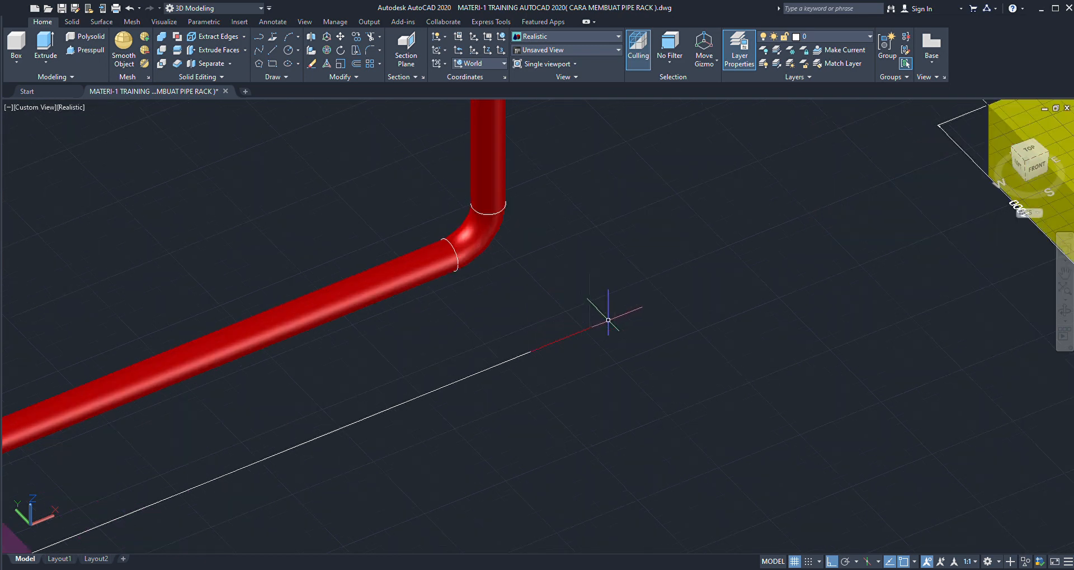
pyautogui.scroll(2, 608, 320)
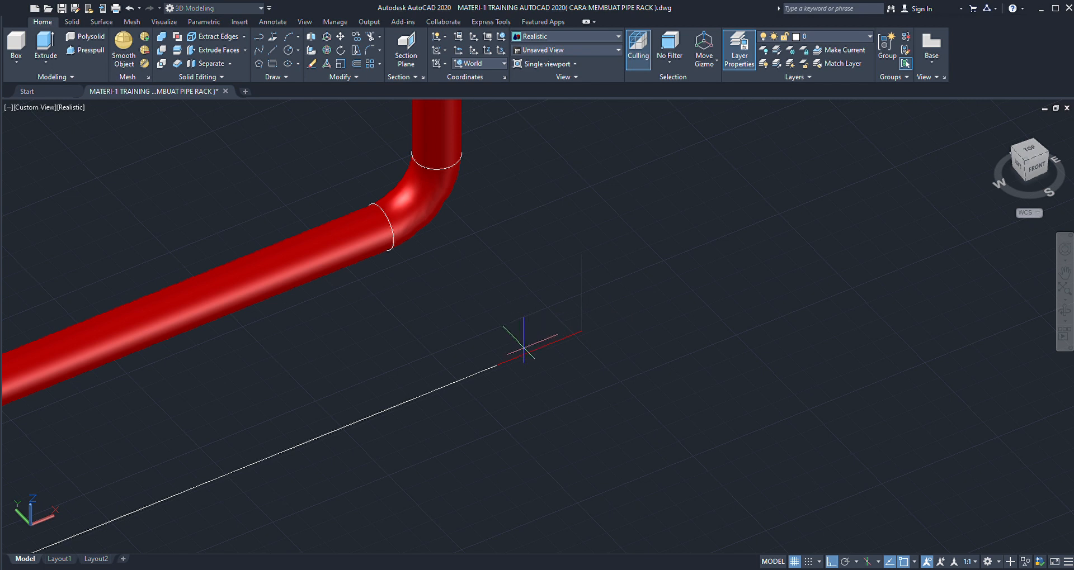
pyautogui.click(496, 365)
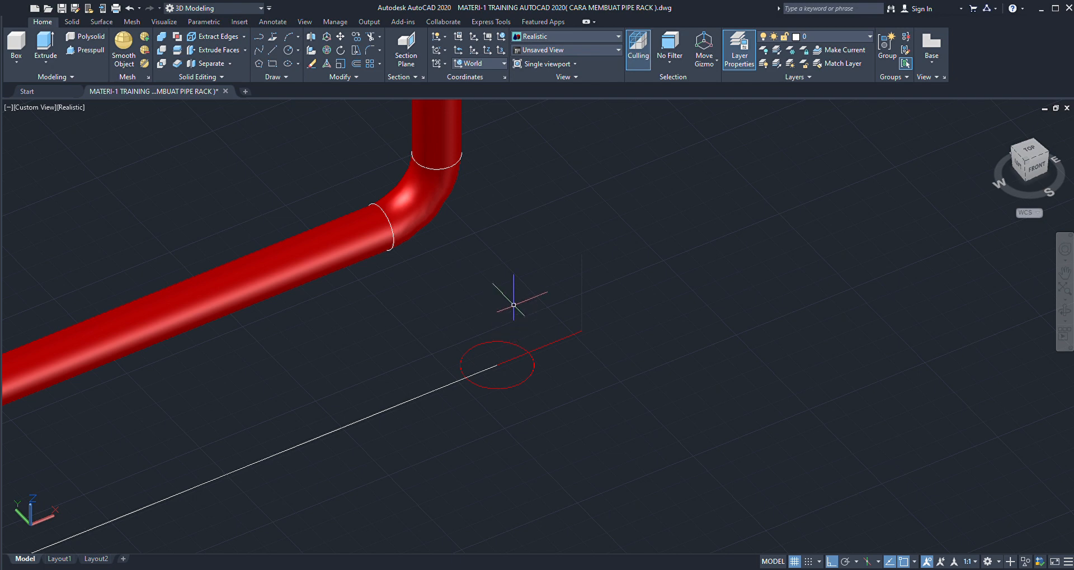
pyautogui.scroll(-2, 506, 314)
pyautogui.scroll(2, 517, 330)
pyautogui.scroll(1, 517, 329)
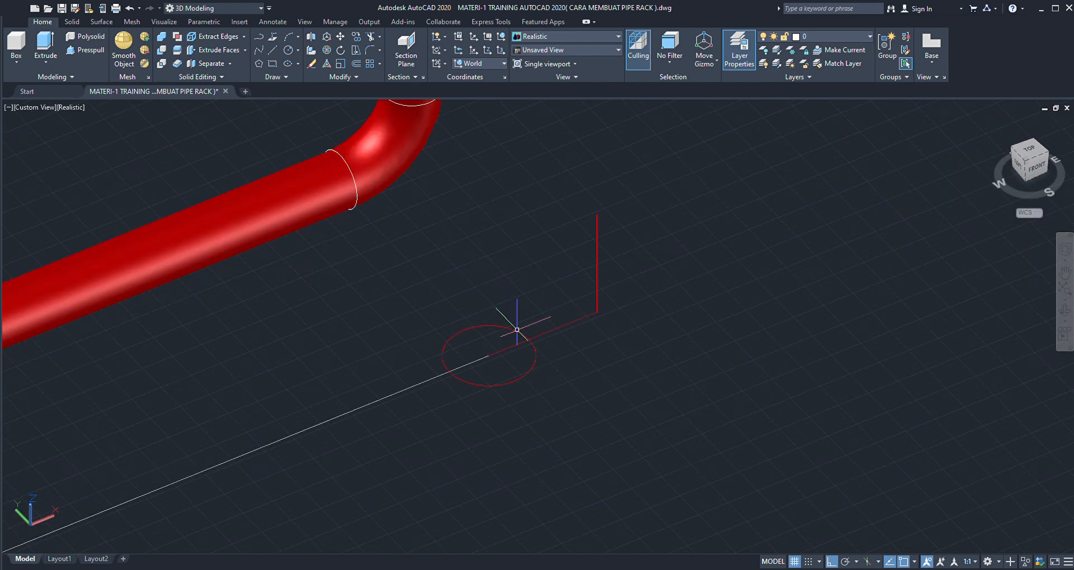
pyautogui.scroll(1, 516, 330)
pyautogui.scroll(-2, 512, 324)
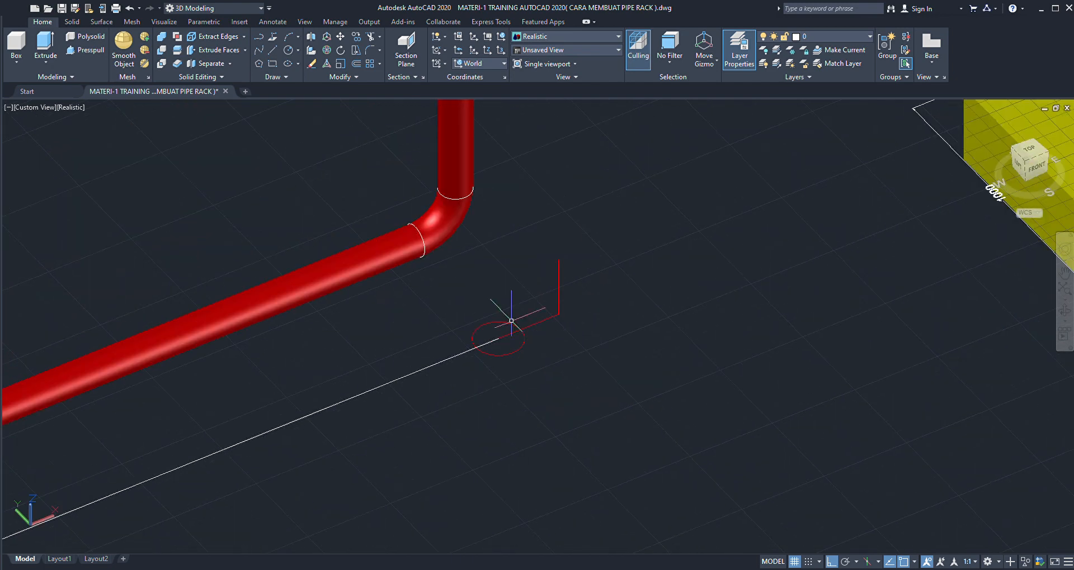
pyautogui.scroll(1, 511, 320)
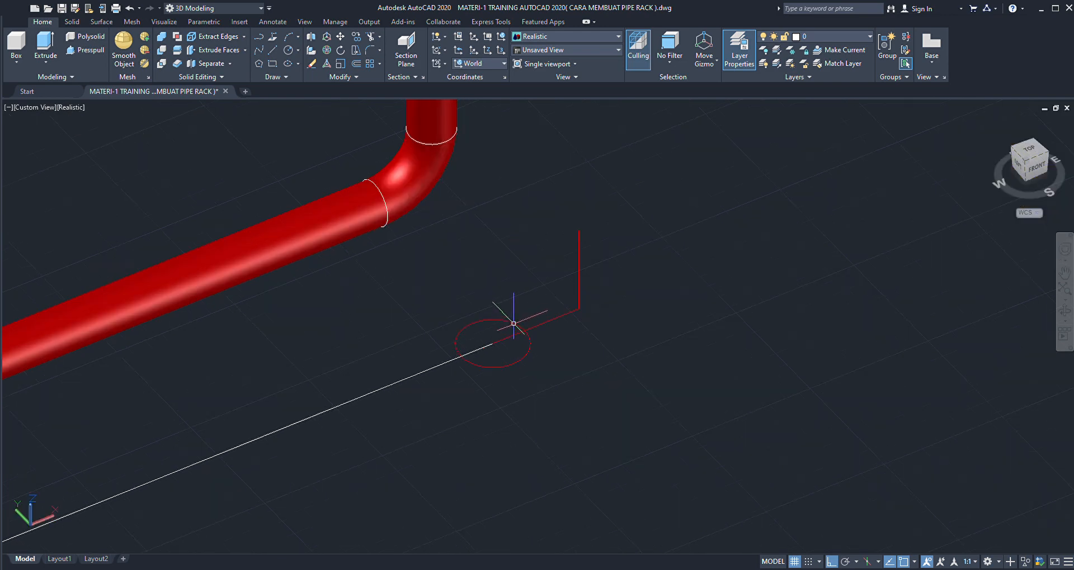
pyautogui.scroll(1, 513, 321)
pyautogui.scroll(-2, 512, 323)
pyautogui.scroll(1, 506, 324)
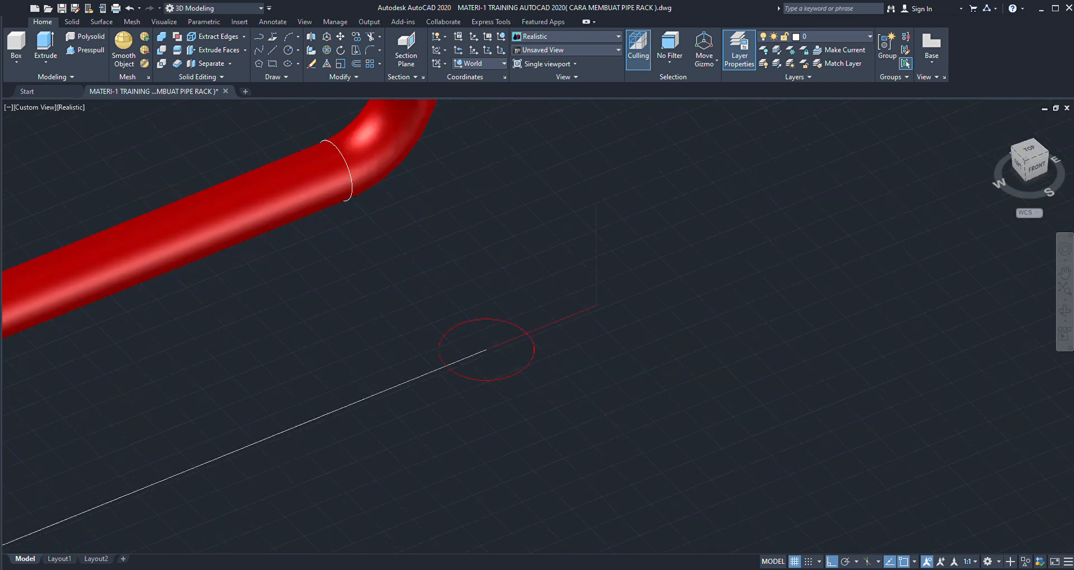
pyautogui.scroll(1, 506, 324)
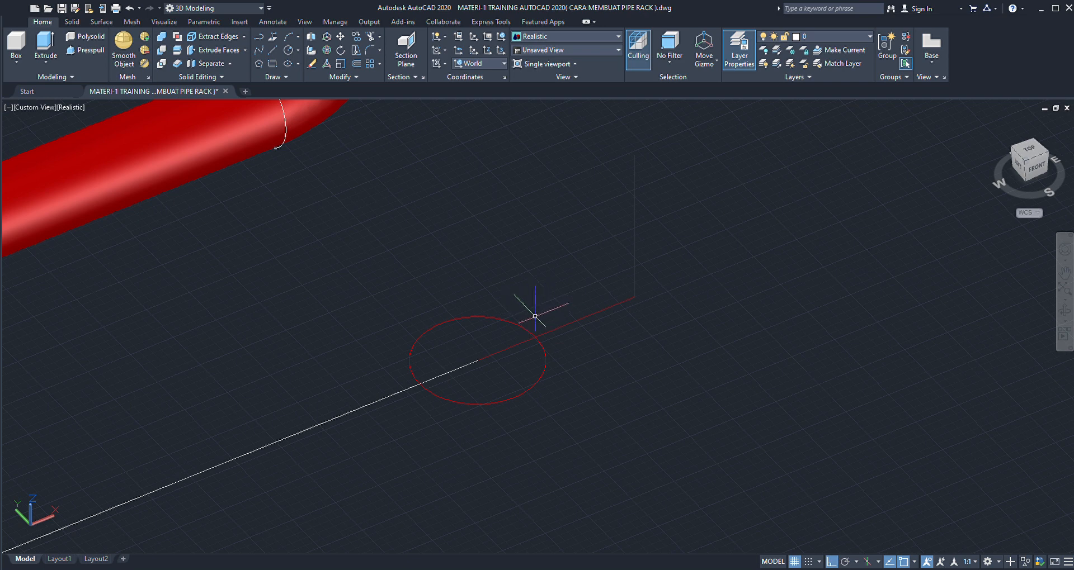
pyautogui.scroll(-2, 531, 313)
# - Draw a horizontal axis line from the corner of the short construction lines, perpendicular to the white path line
pyautogui.scroll(2, 553, 320)
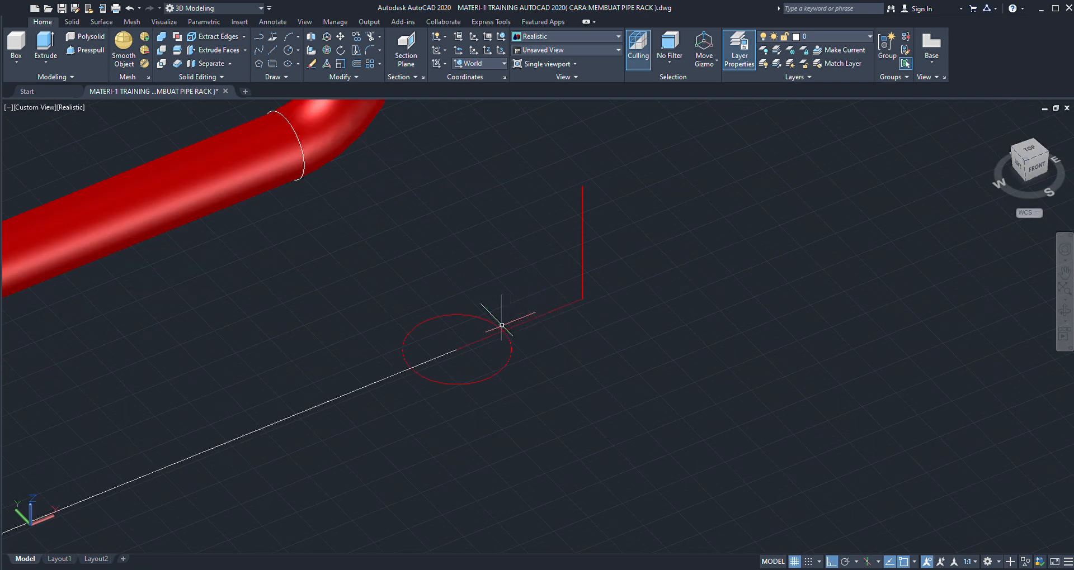
pyautogui.scroll(-4, 492, 307)
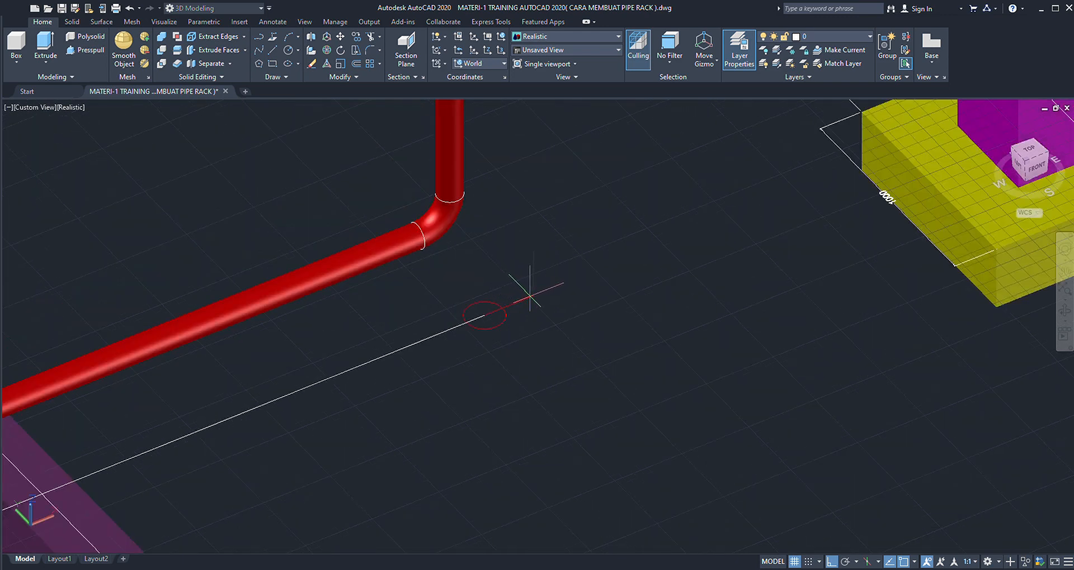
pyautogui.click(532, 295)
# - Revolve the circle 90 degrees about the perpendicular axis line to form an elbow surface
pyautogui.scroll(3, 537, 329)
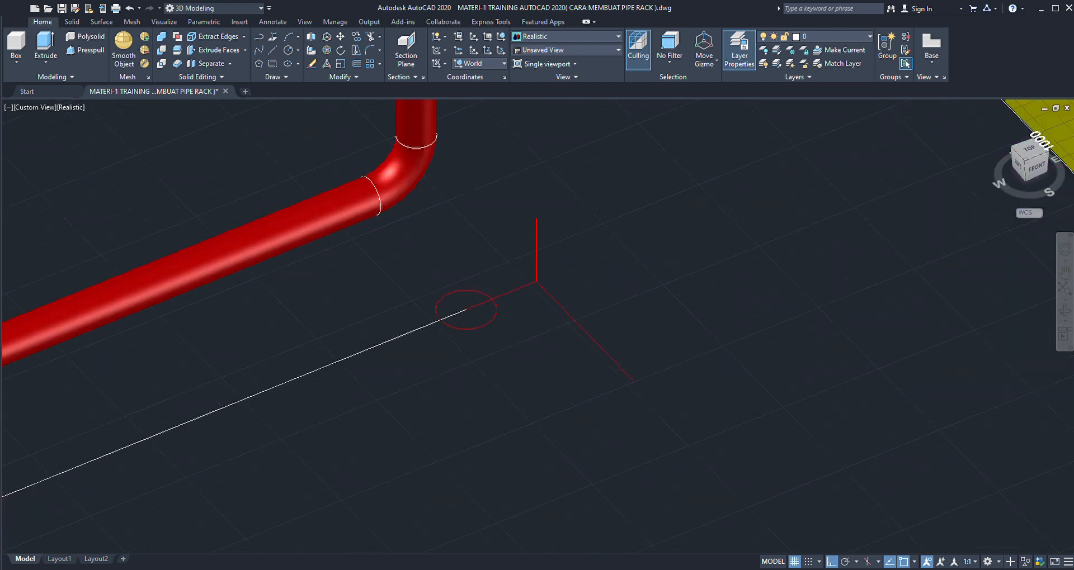
pyautogui.click(483, 301)
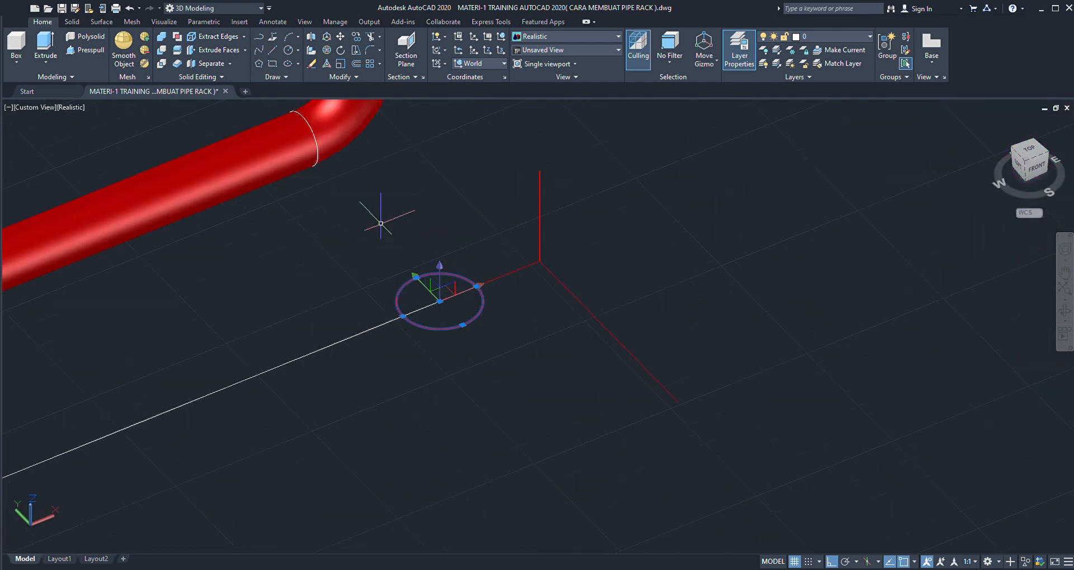
pyautogui.click(97, 22)
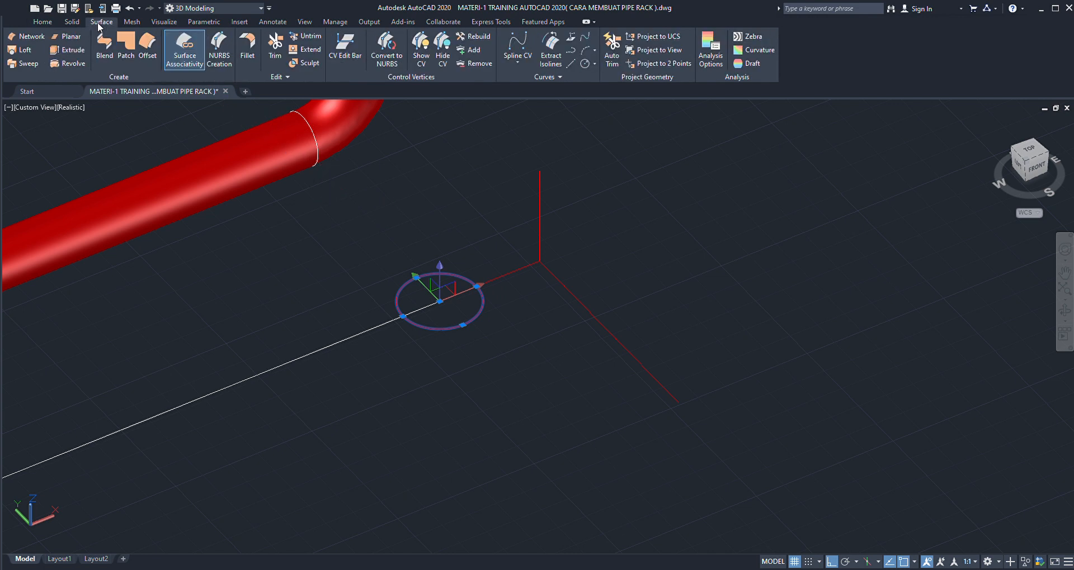
pyautogui.click(67, 63)
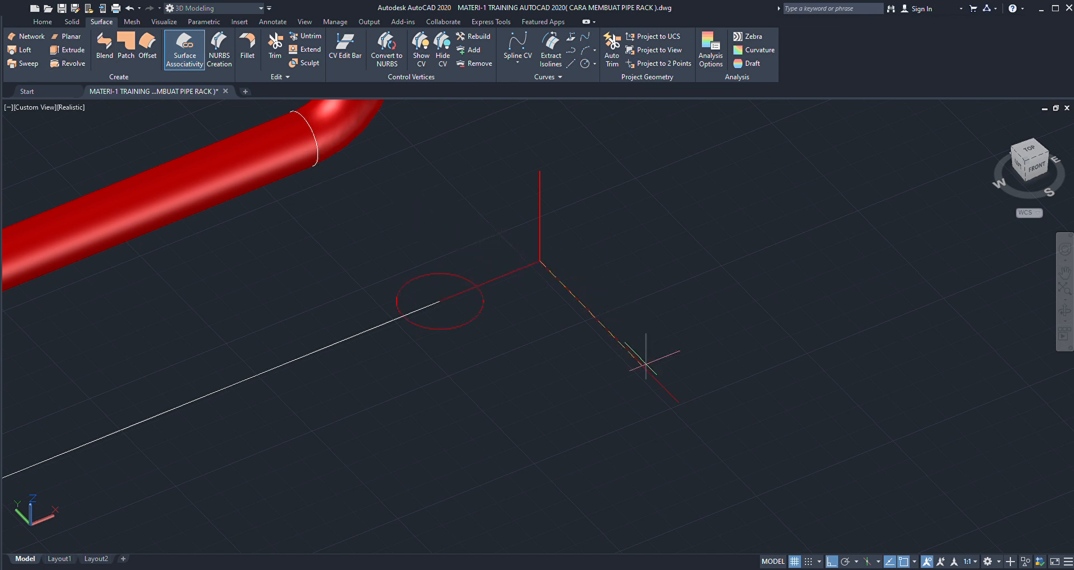
pyautogui.click(678, 403)
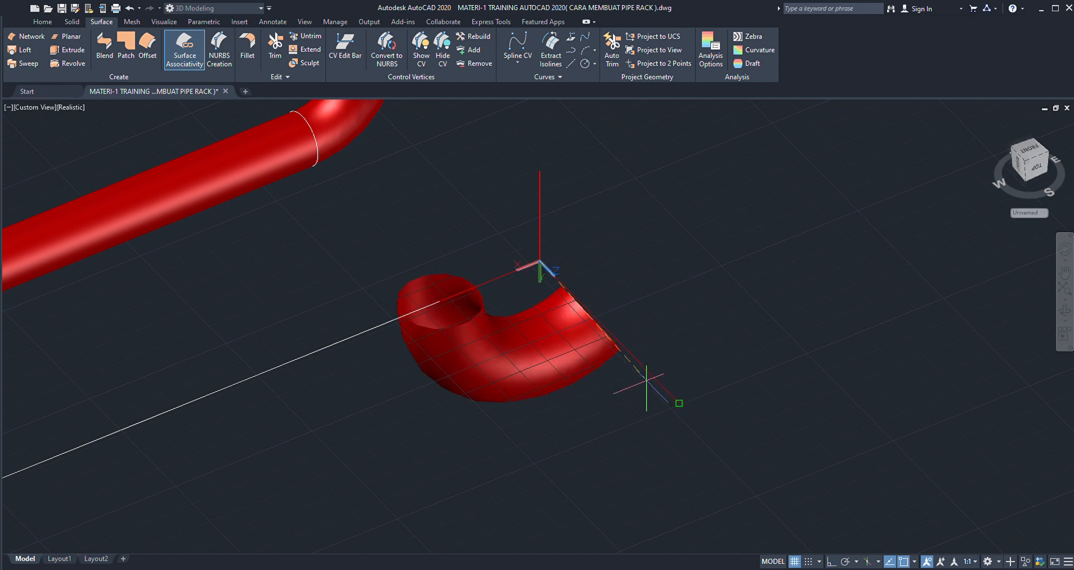
pyautogui.write('90')
pyautogui.press('Return')
pyautogui.scroll(-4, 562, 386)
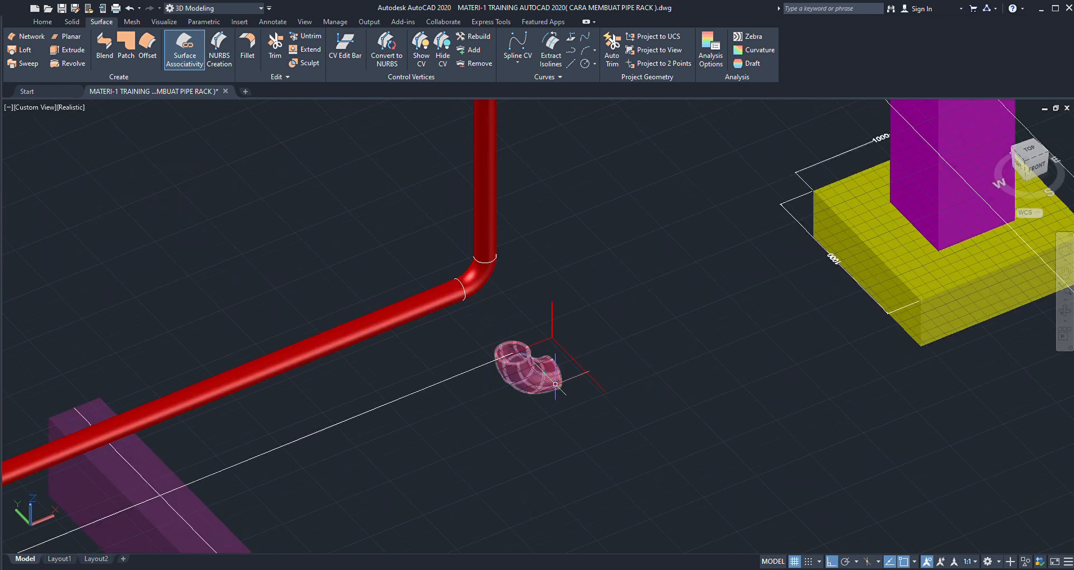
# - Set the coordinate system to Front and rotate the new elbow about the profile circle's centre so its far end opens upward
pyautogui.scroll(2, 554, 385)
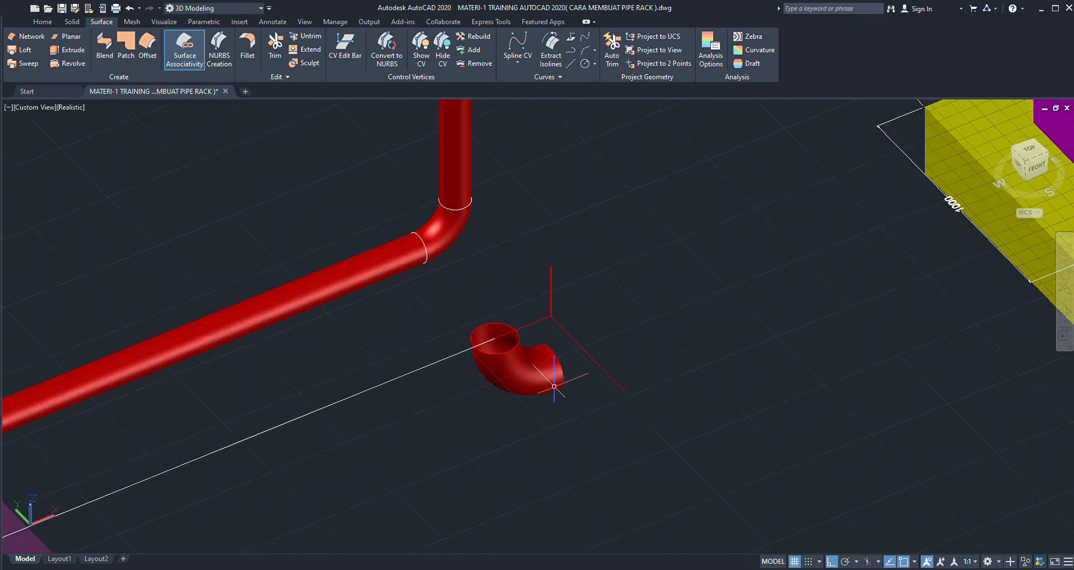
pyautogui.scroll(1, 551, 350)
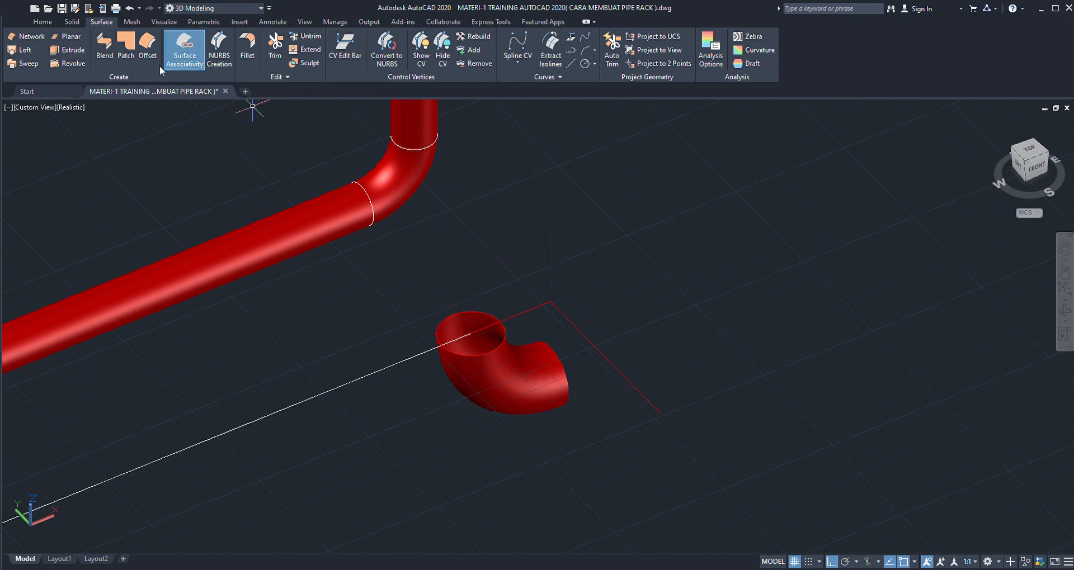
pyautogui.click(43, 21)
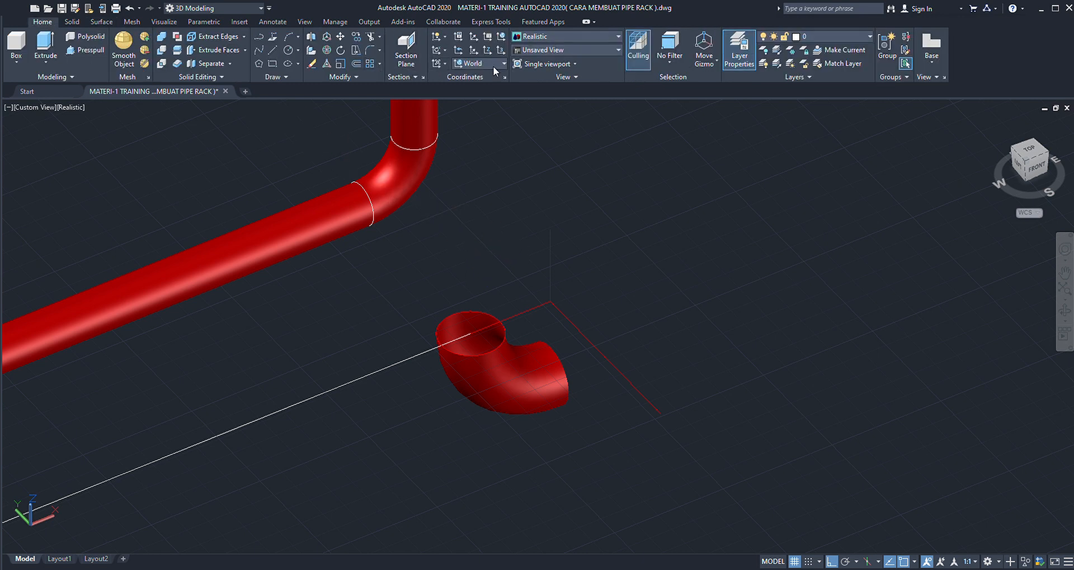
pyautogui.click(485, 134)
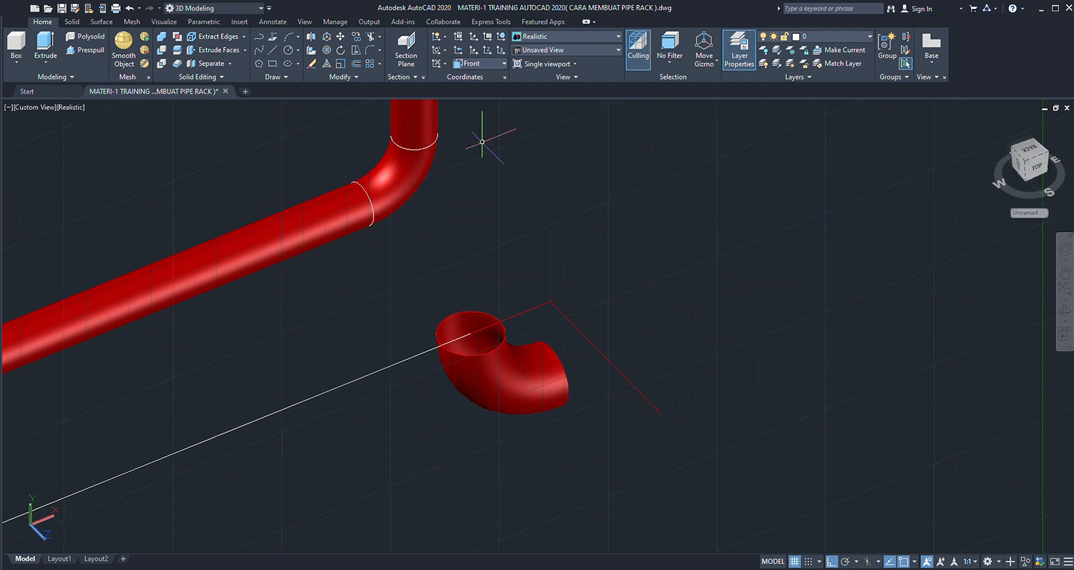
pyautogui.click(550, 356)
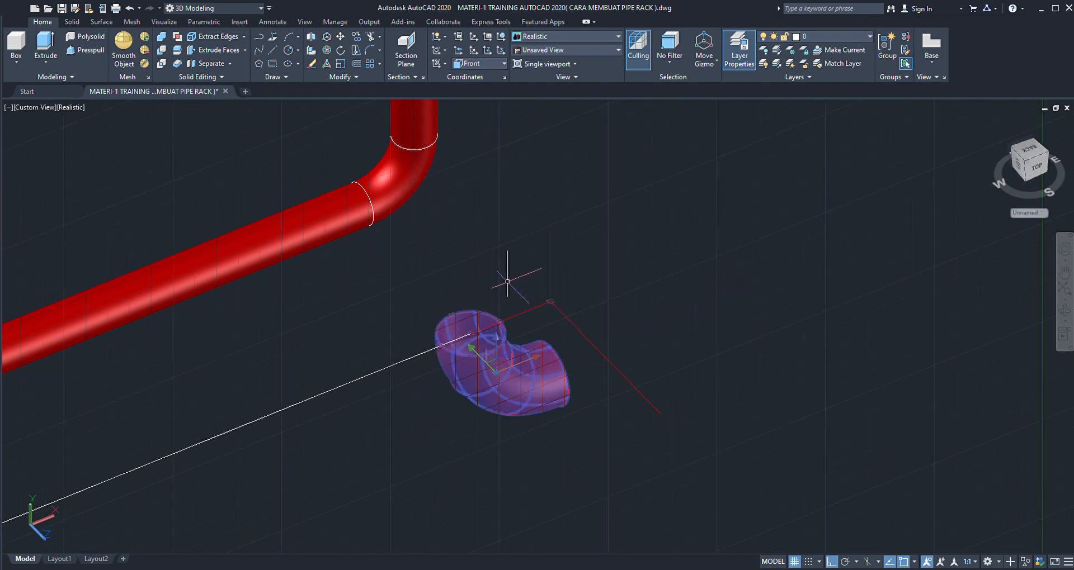
pyautogui.write('ro')
pyautogui.press('Return')
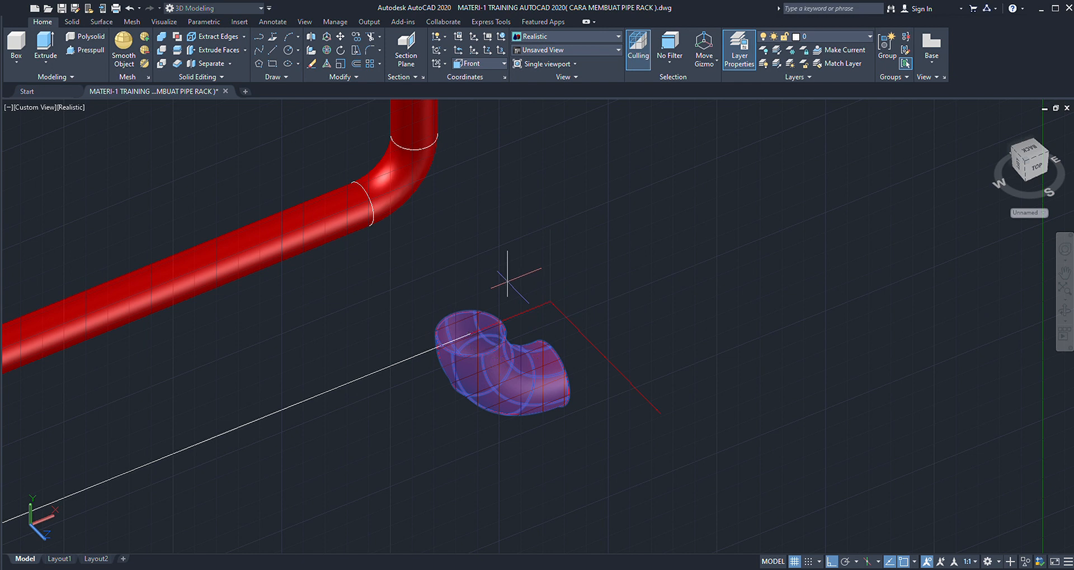
pyautogui.click(470, 333)
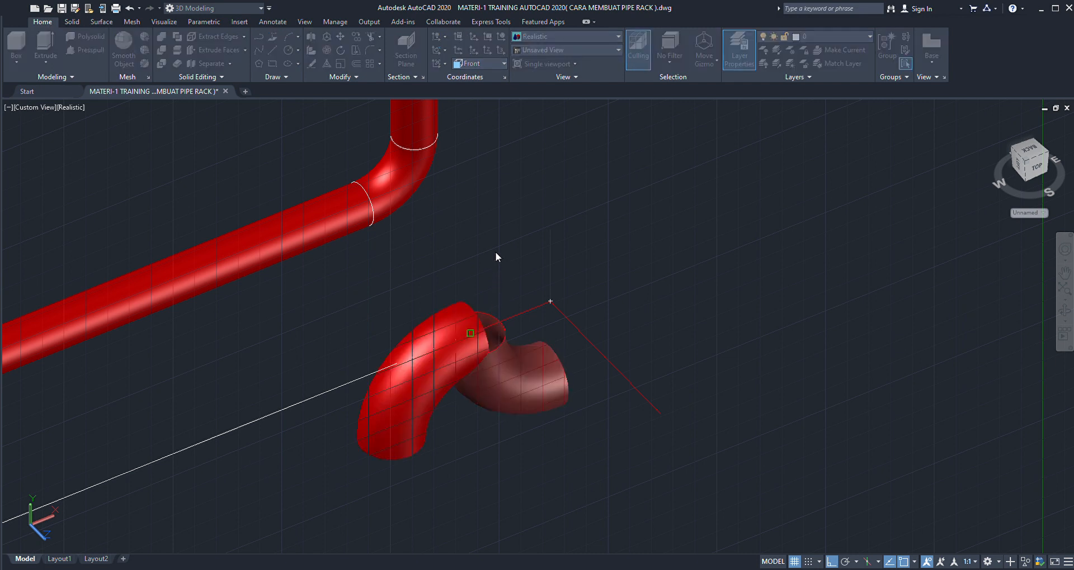
pyautogui.click(502, 171)
# - Restore the World coordinate system and move the profile circle by its centre onto the centre of the elbow's upper opening
pyautogui.scroll(-3, 496, 300)
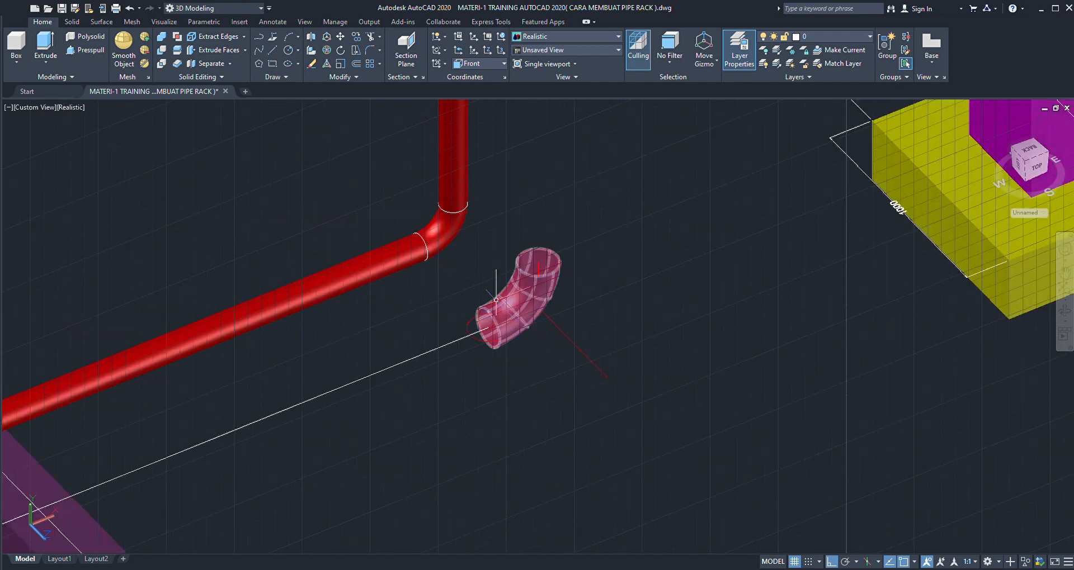
pyautogui.click(494, 76)
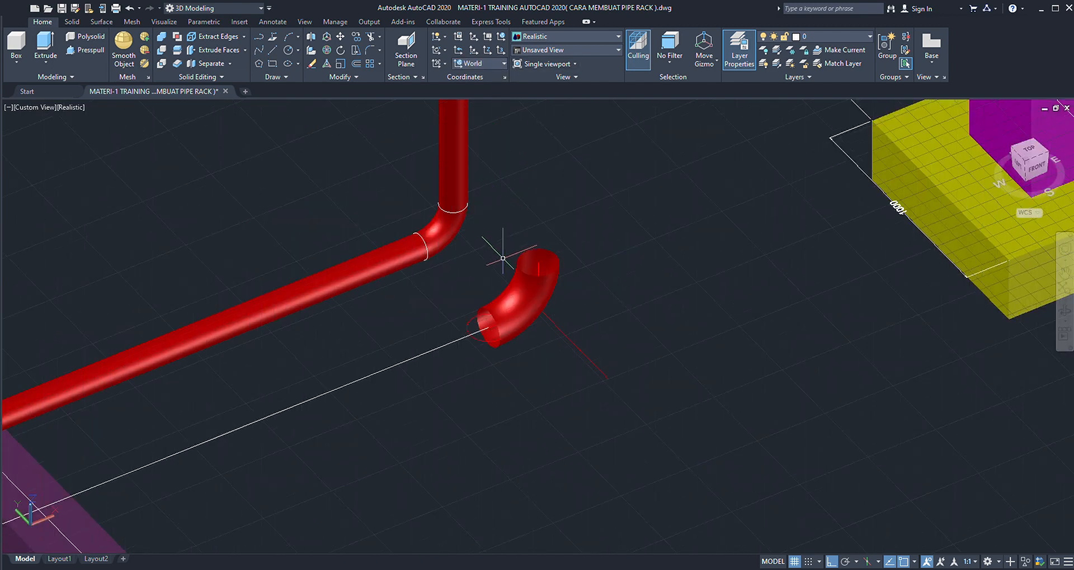
pyautogui.scroll(3, 502, 262)
pyautogui.scroll(2, 439, 376)
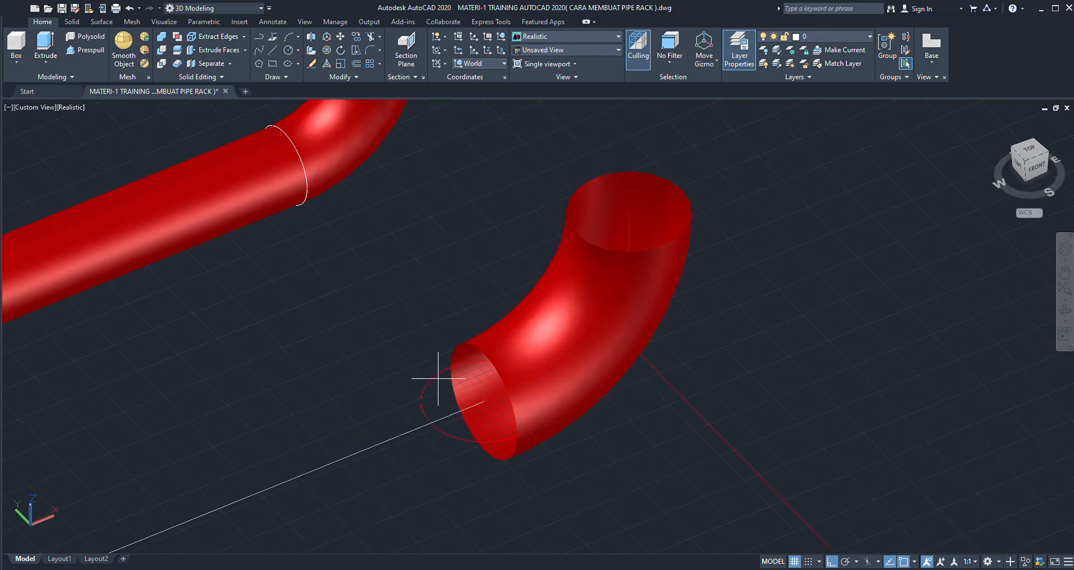
pyautogui.click(438, 379)
pyautogui.click(412, 382)
pyautogui.scroll(-2, 411, 364)
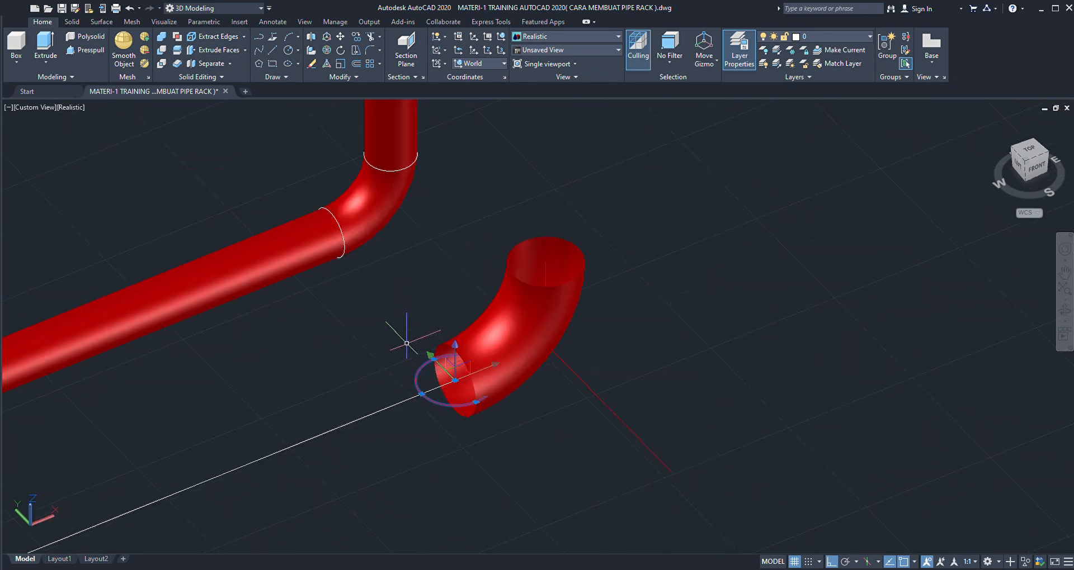
pyautogui.write('m')
pyautogui.press('space')
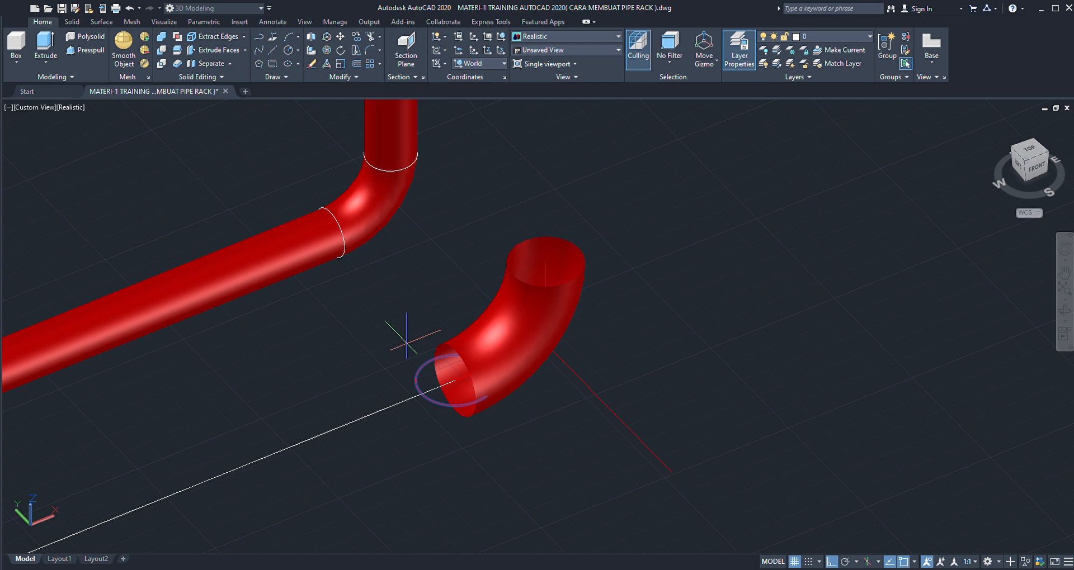
pyautogui.click(455, 380)
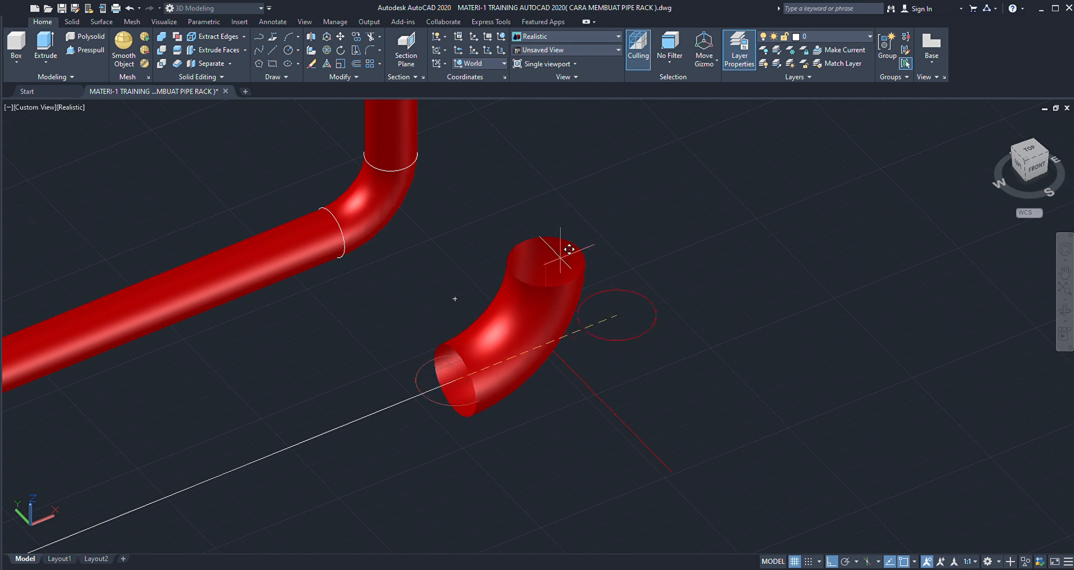
pyautogui.scroll(2, 556, 246)
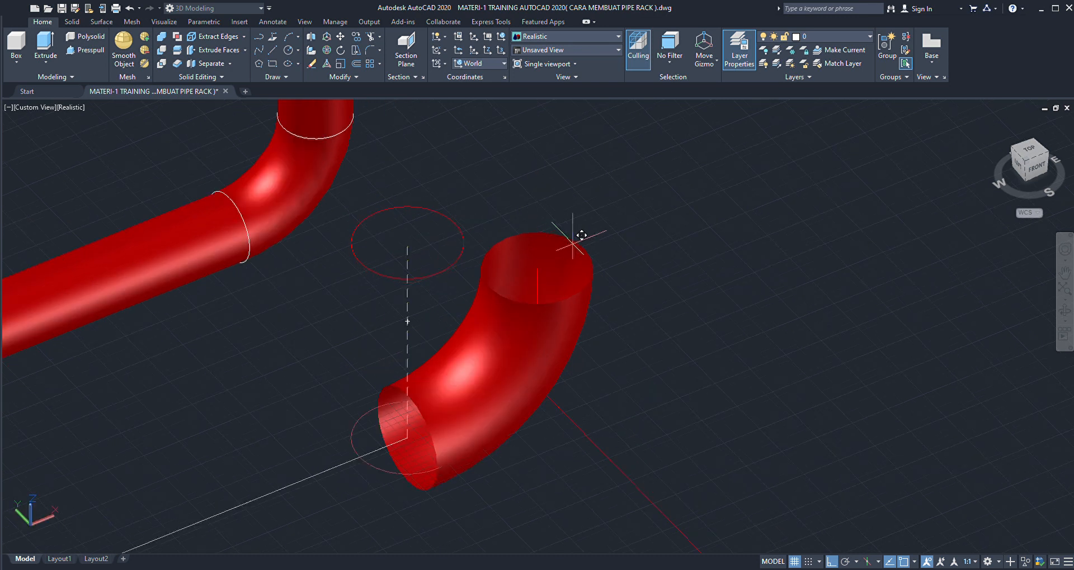
pyautogui.click(537, 268)
# - Change the colour of the profile circle at the elbow's upper opening to white
pyautogui.scroll(2, 569, 258)
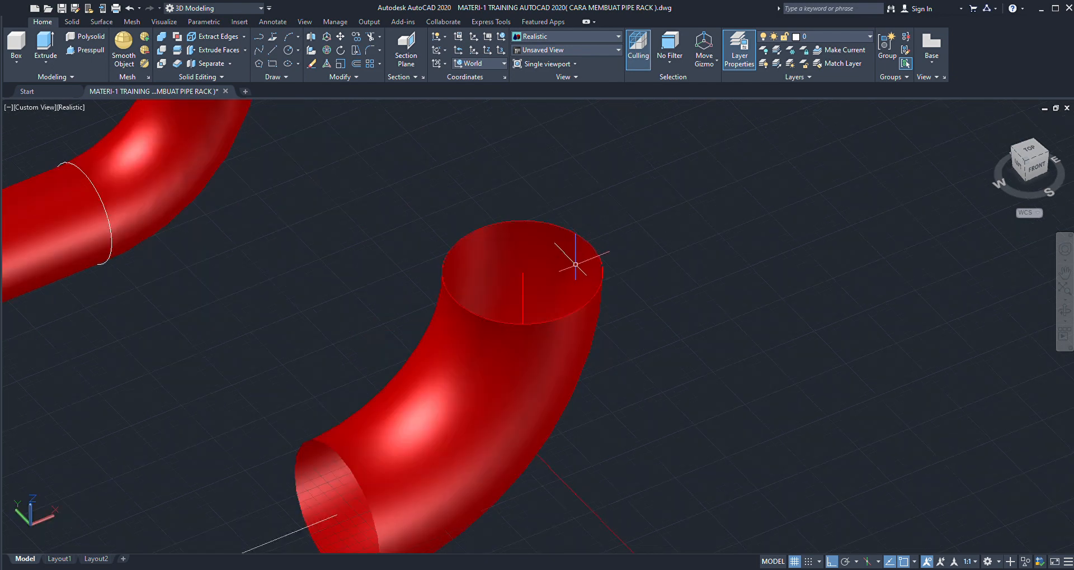
pyautogui.click(599, 286)
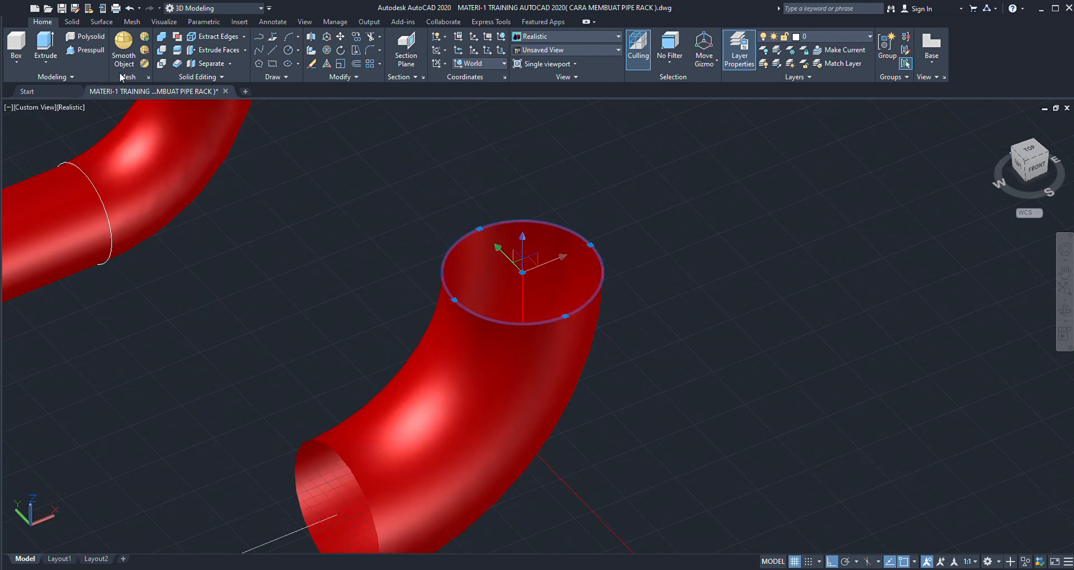
pyautogui.press('Escape')
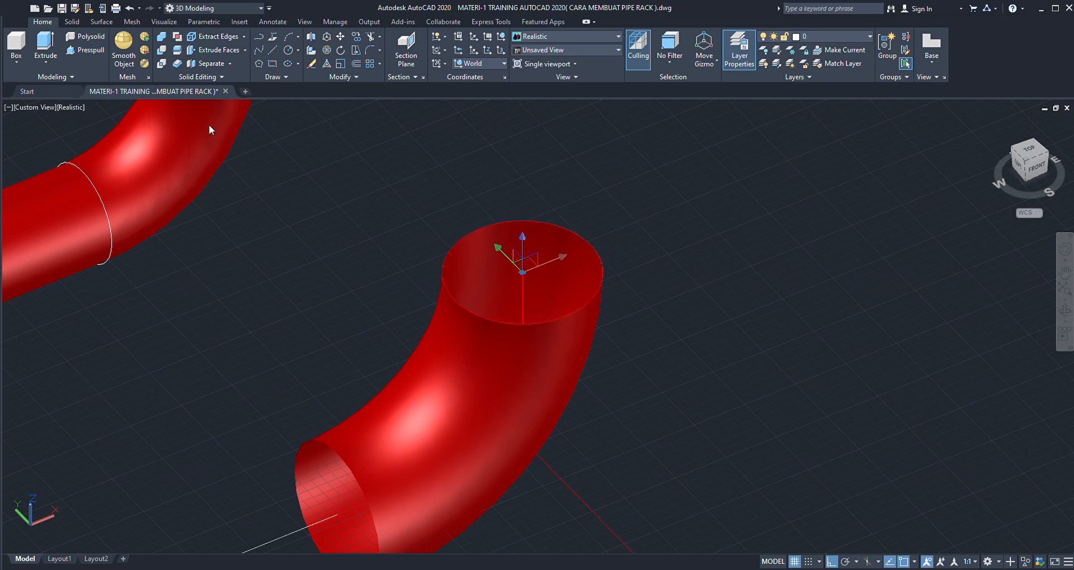
pyautogui.scroll(-2, 643, 268)
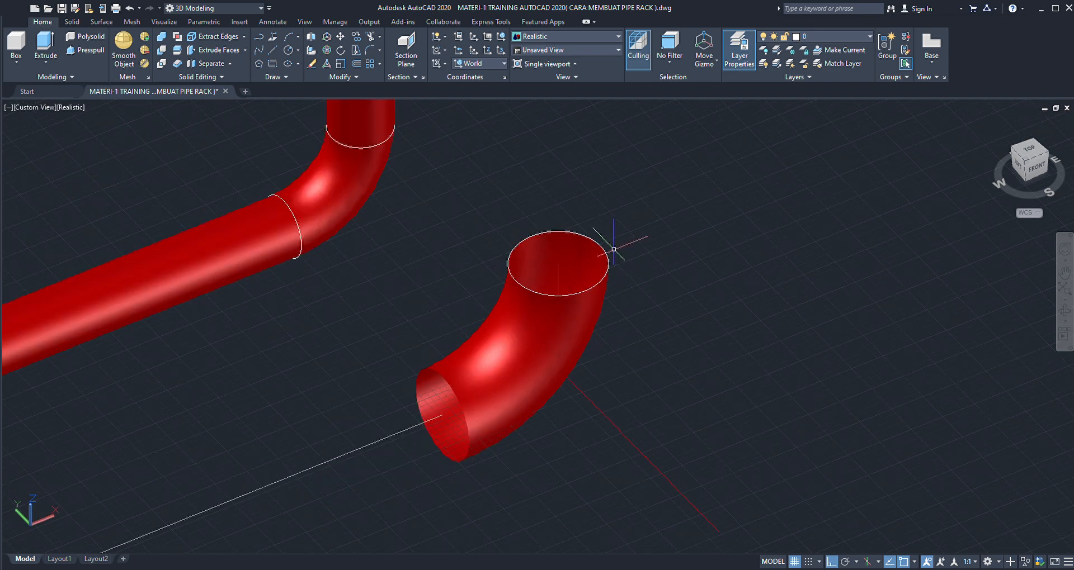
# - Copy the white circle from the centre of the elbow's upper opening to the centre of its lower opening
pyautogui.scroll(-3, 604, 243)
pyautogui.scroll(3, 557, 305)
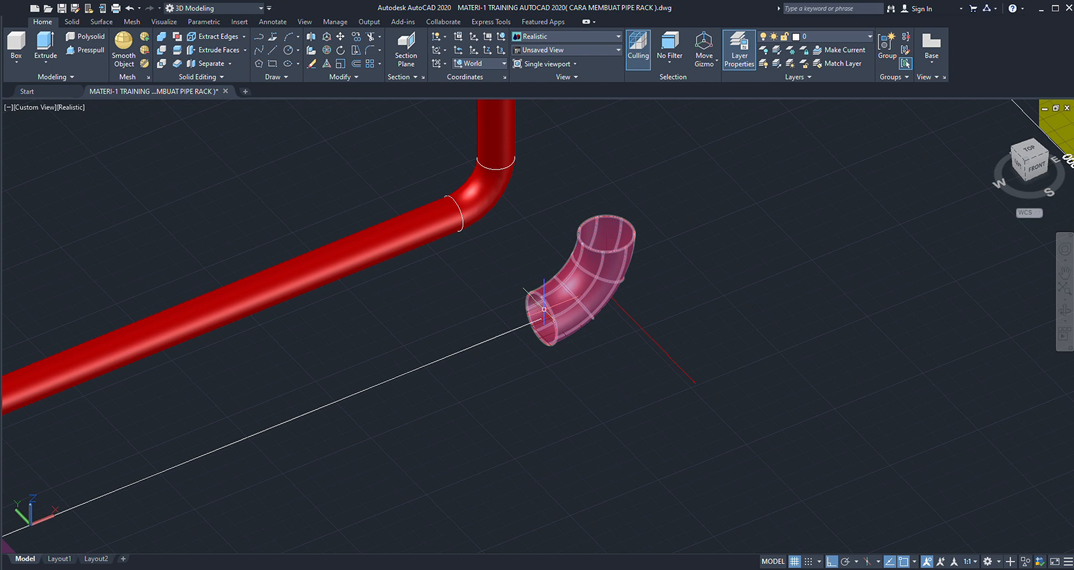
pyautogui.scroll(1, 554, 307)
pyautogui.scroll(-4, 545, 307)
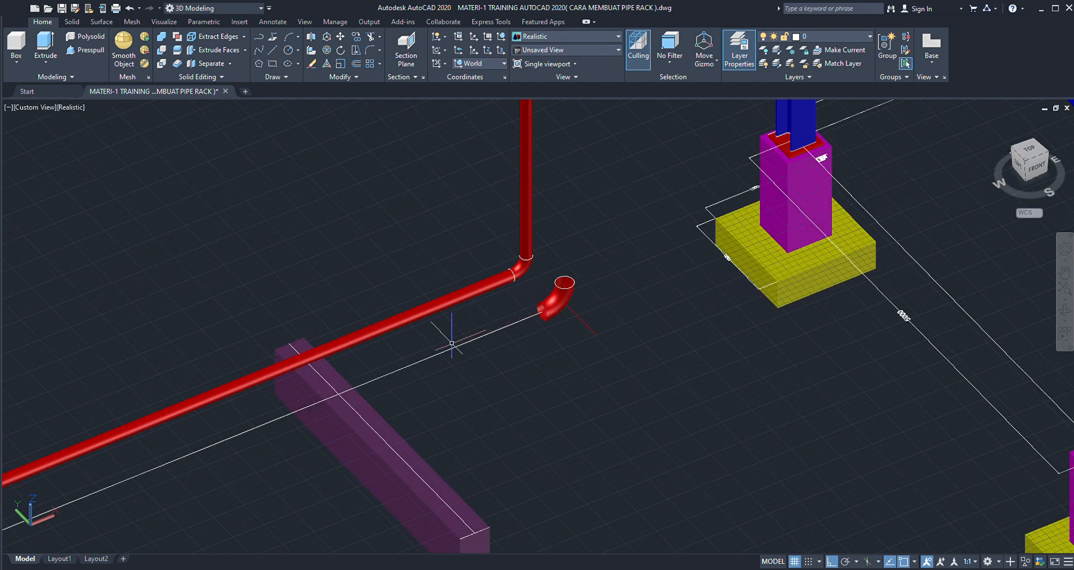
pyautogui.scroll(2, 527, 310)
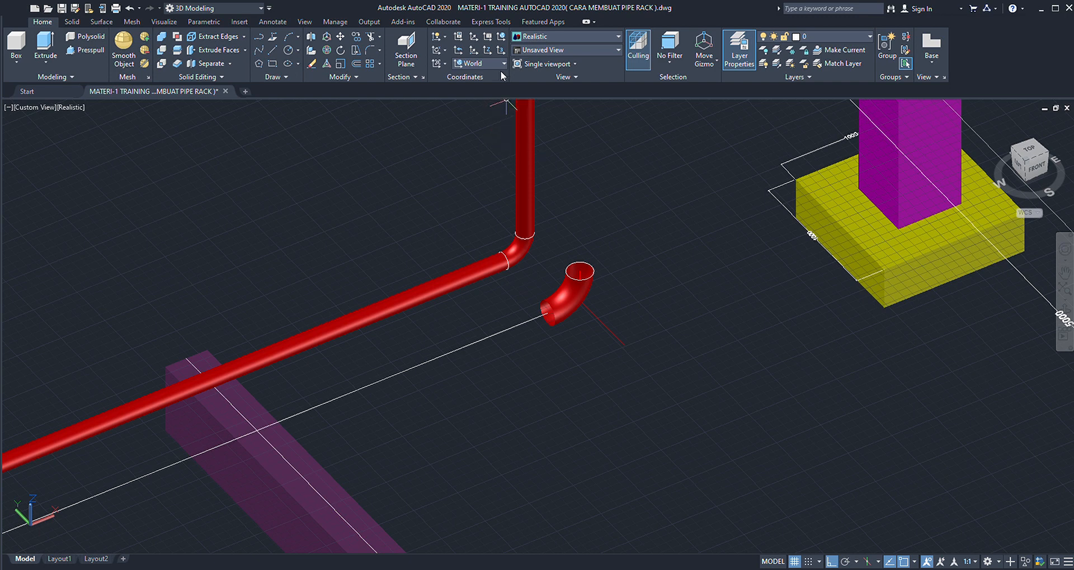
pyautogui.scroll(3, 606, 252)
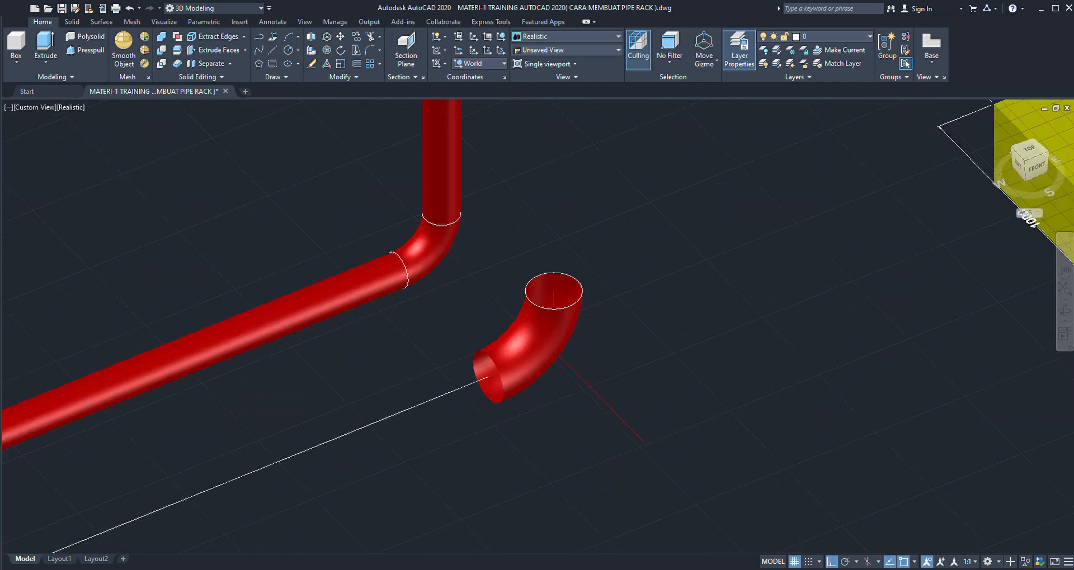
pyautogui.click(582, 285)
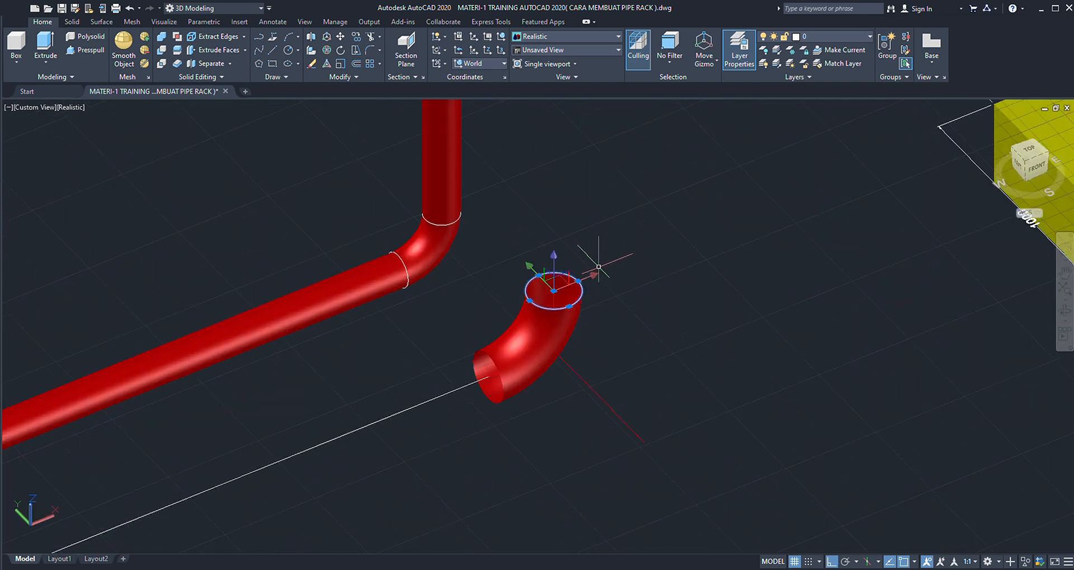
pyautogui.write('co')
pyautogui.press('Return')
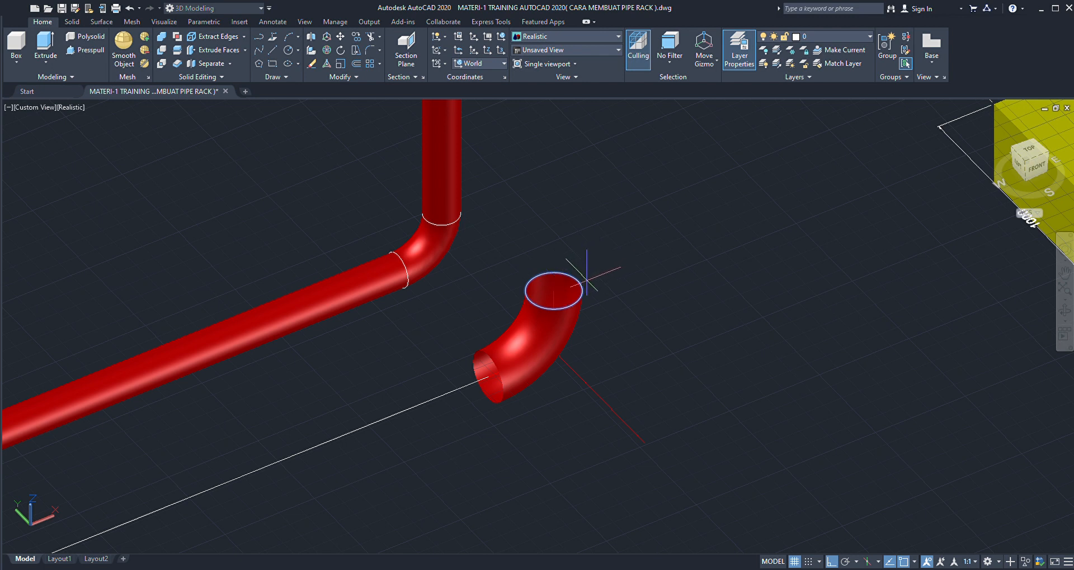
pyautogui.click(553, 291)
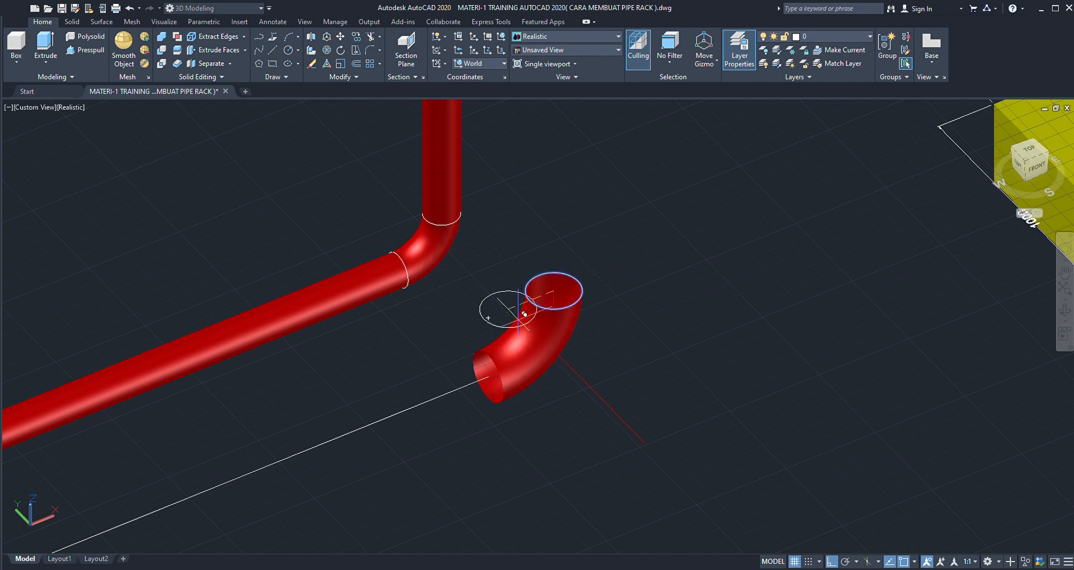
pyautogui.click(488, 376)
pyautogui.press('Return')
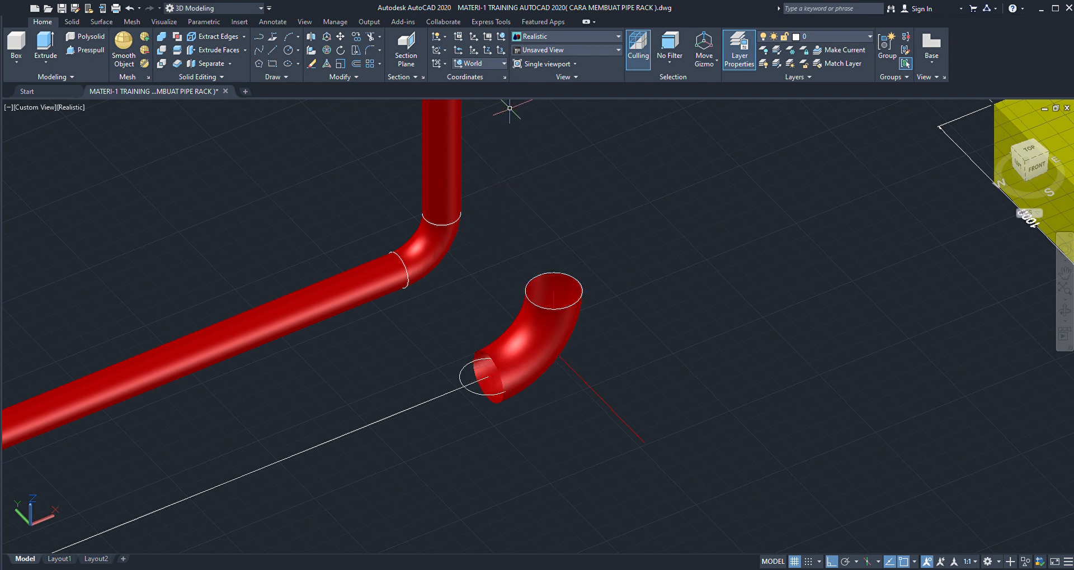
# - Set the coordinate system to Front and rotate the copied circle about its centre to align with the elbow's lower opening
pyautogui.click(481, 139)
pyautogui.scroll(2, 466, 365)
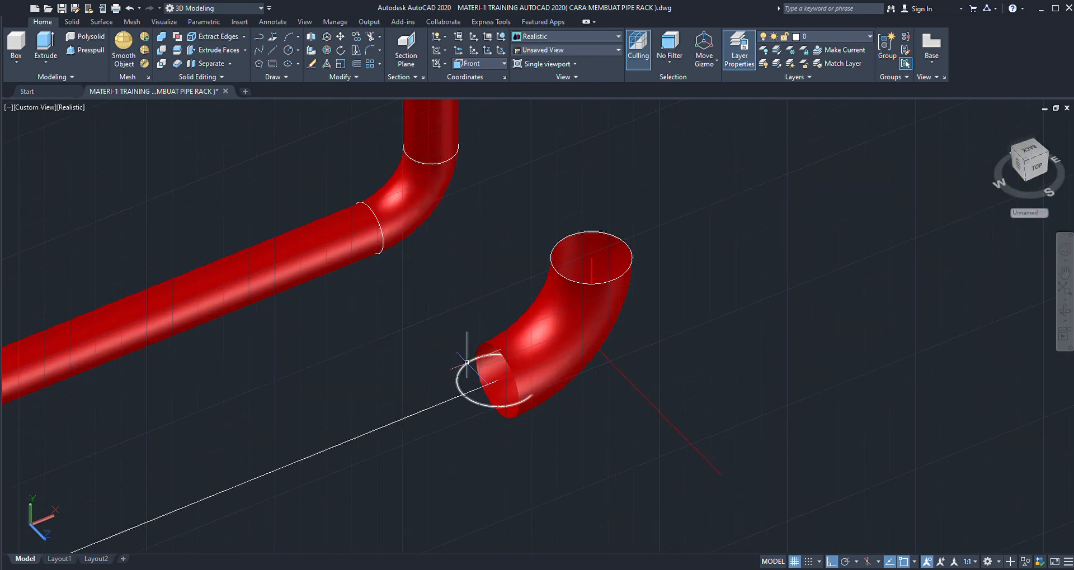
pyautogui.click(465, 366)
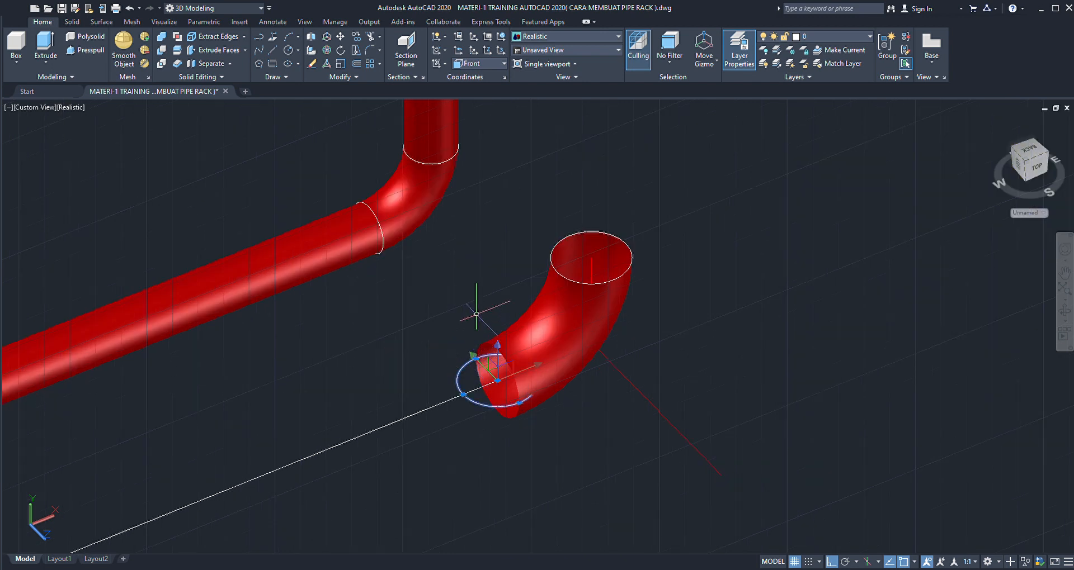
pyautogui.write('ro')
pyautogui.press('Return')
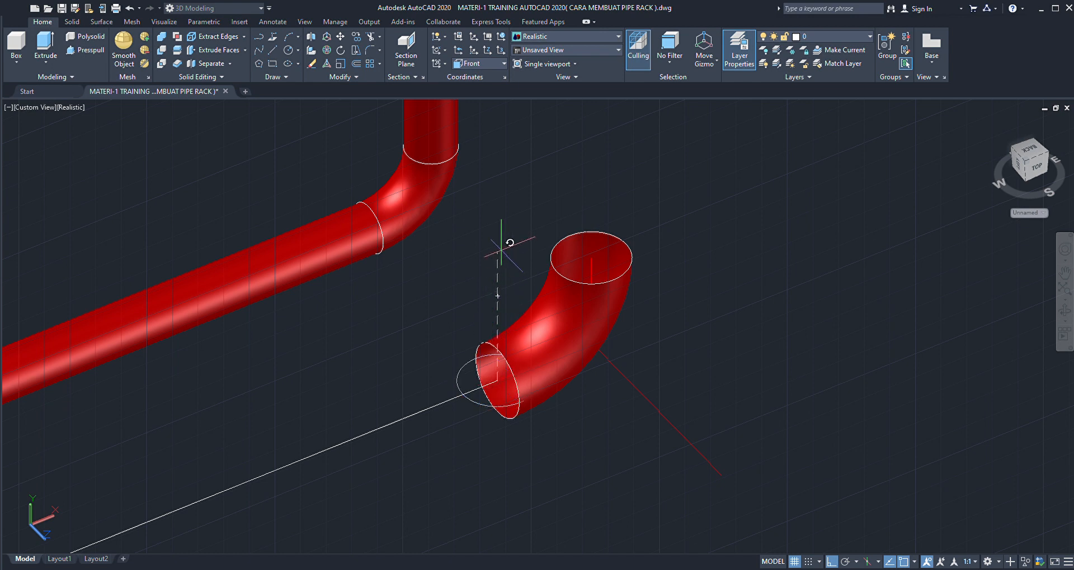
pyautogui.scroll(-1, 501, 247)
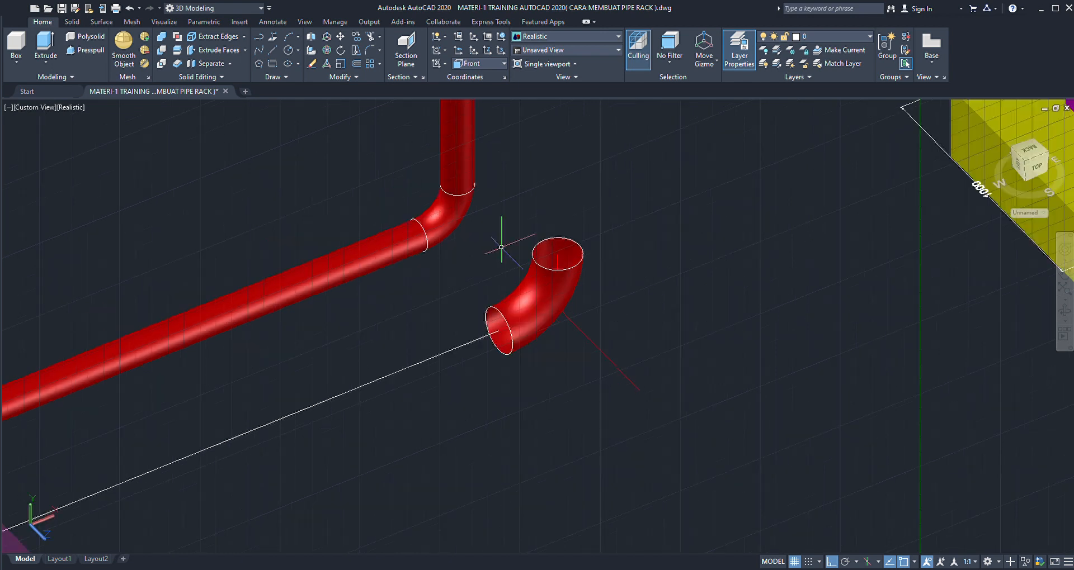
# - Restore the World coordinate system and extrude the lower opening's circle along the white path line direction into a straight pipe surface
pyautogui.click(492, 76)
pyautogui.scroll(-2, 525, 229)
pyautogui.scroll(4, 501, 281)
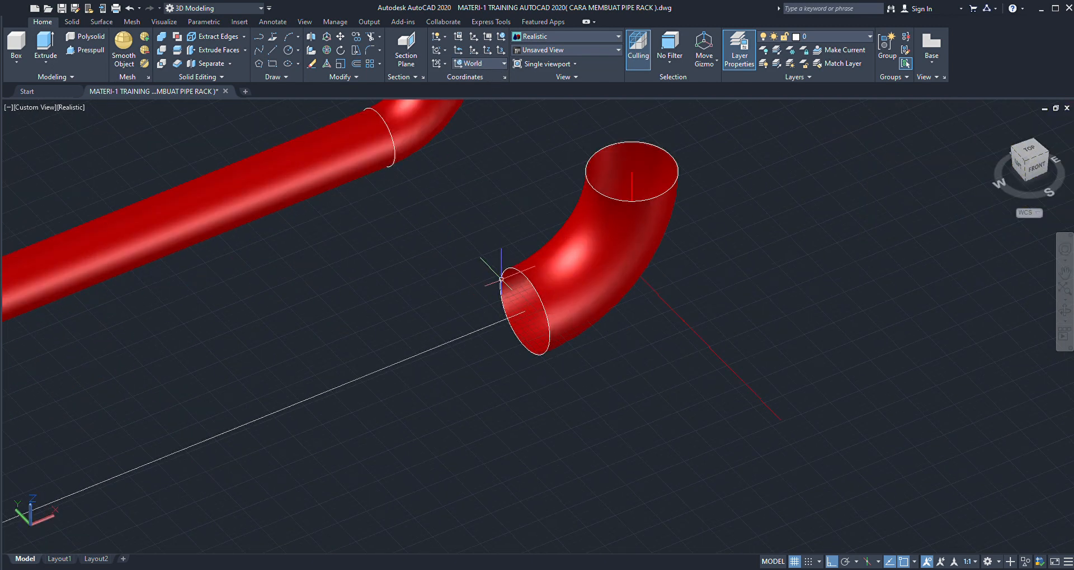
pyautogui.scroll(2, 501, 279)
pyautogui.click(513, 258)
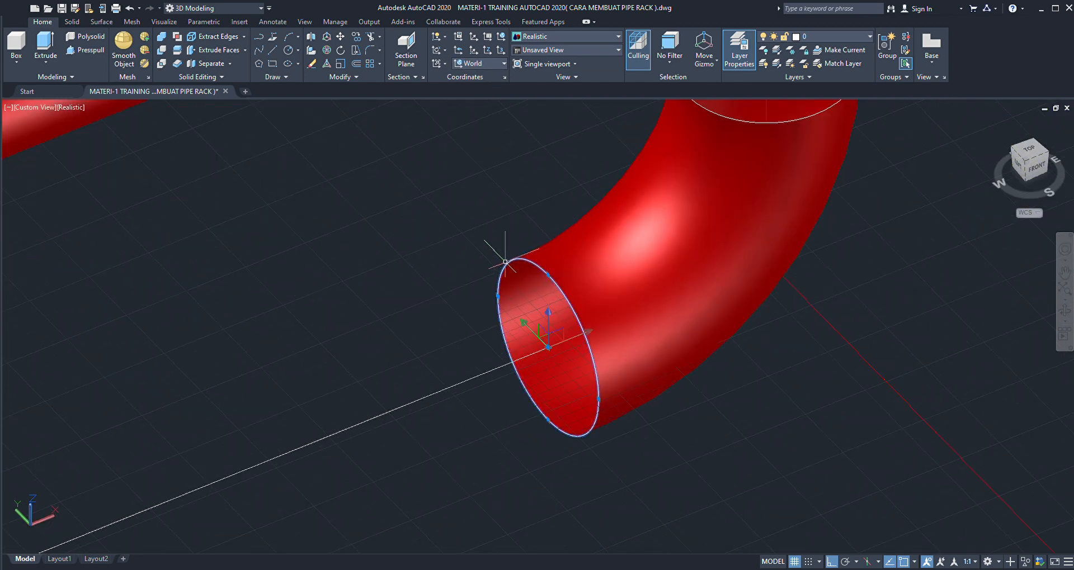
pyautogui.scroll(-3, 498, 260)
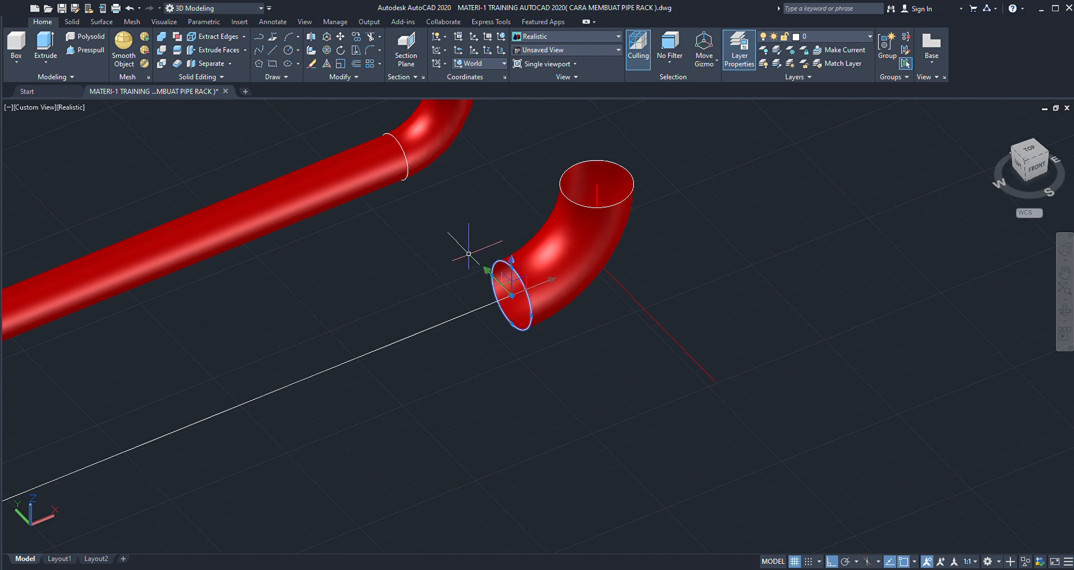
pyautogui.click(102, 21)
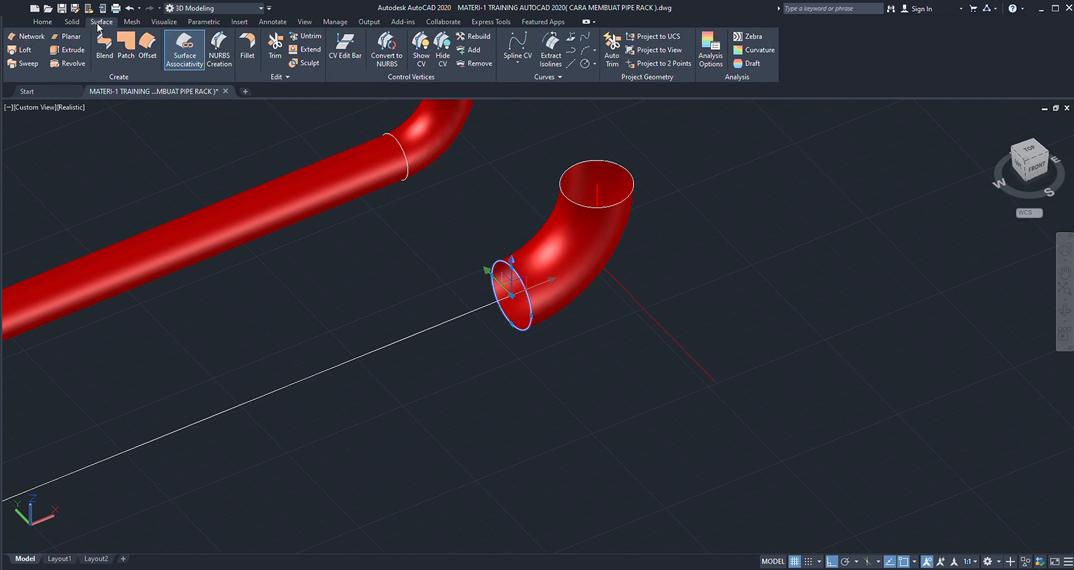
pyautogui.click(75, 49)
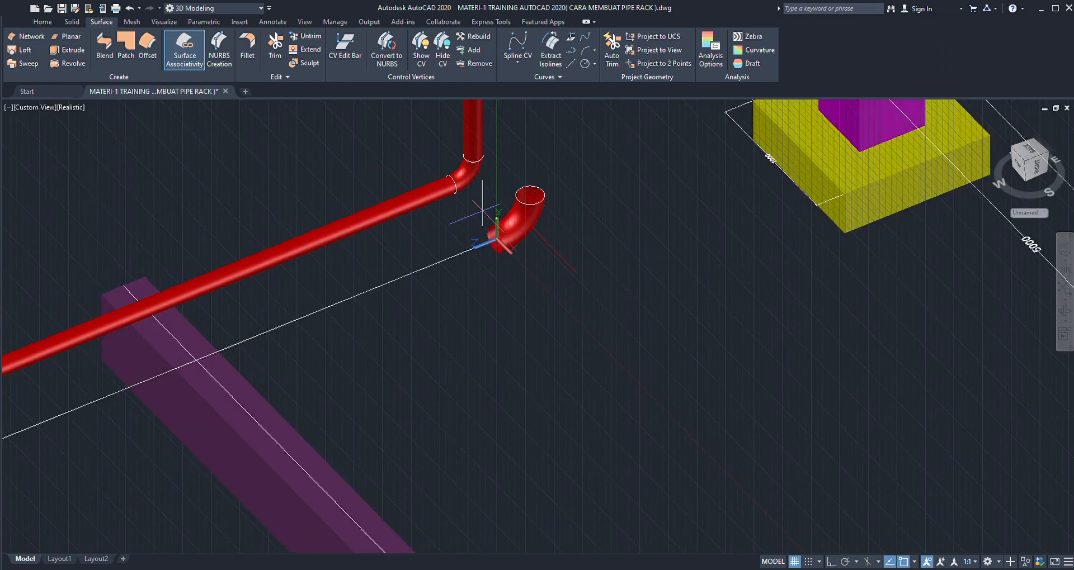
pyautogui.scroll(2, 362, 274)
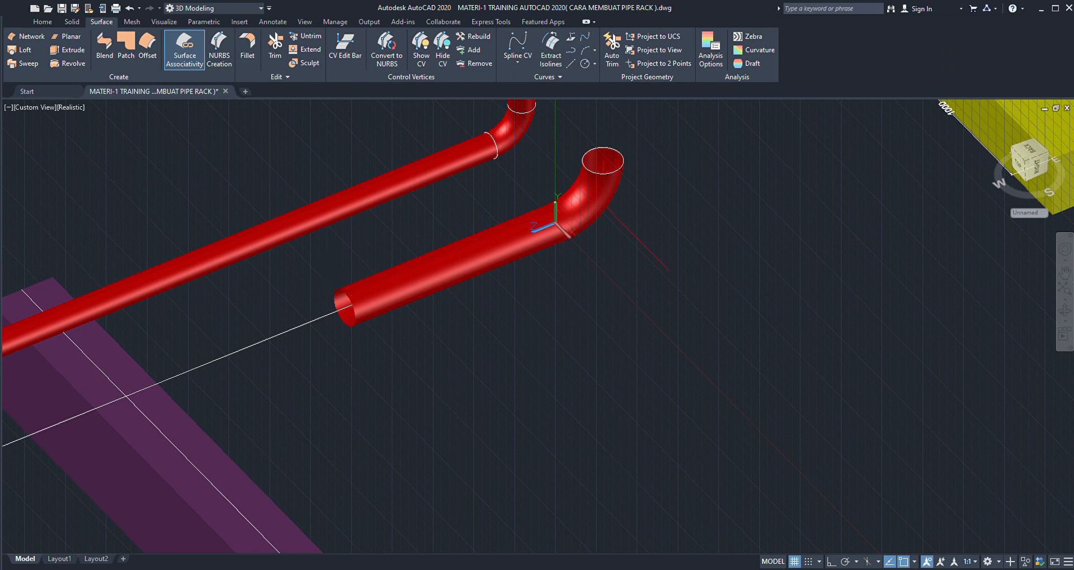
pyautogui.press('Return')
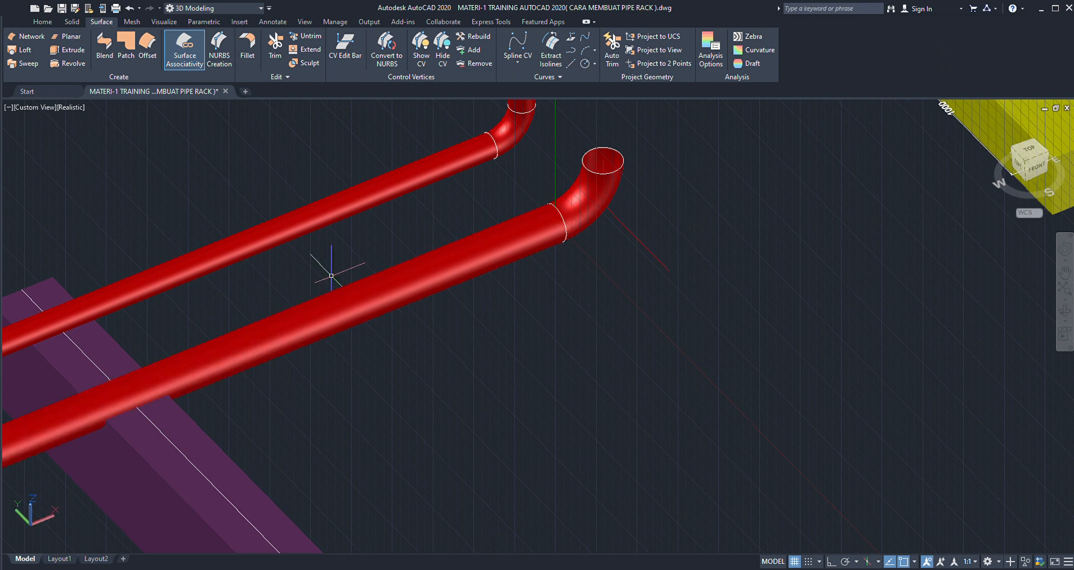
# - Examine the new pipe along its length and at its far end where it meets the support beam
pyautogui.scroll(-4, 470, 288)
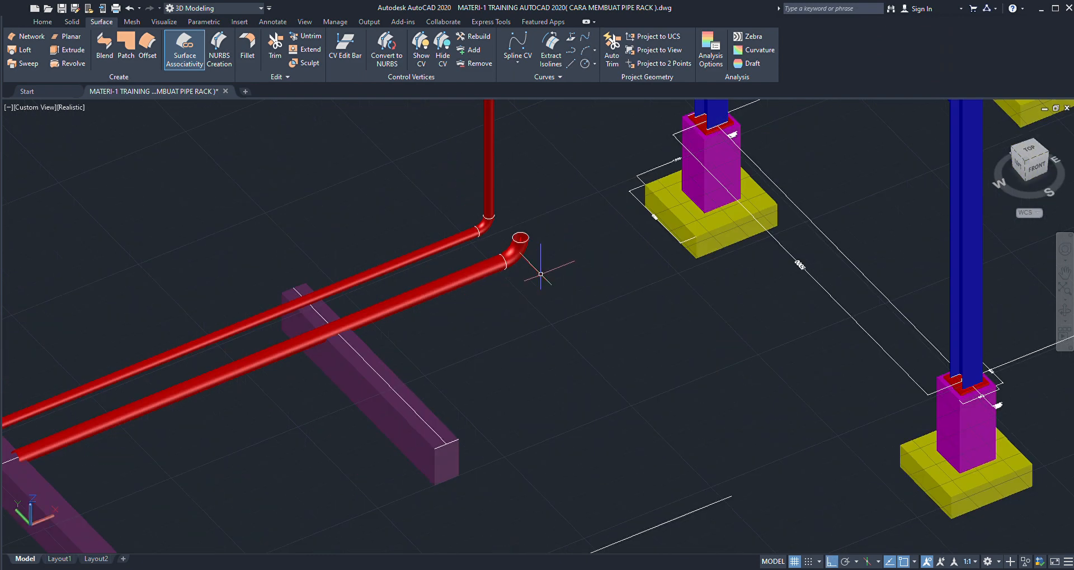
pyautogui.scroll(-4, 542, 271)
pyautogui.scroll(4, 414, 318)
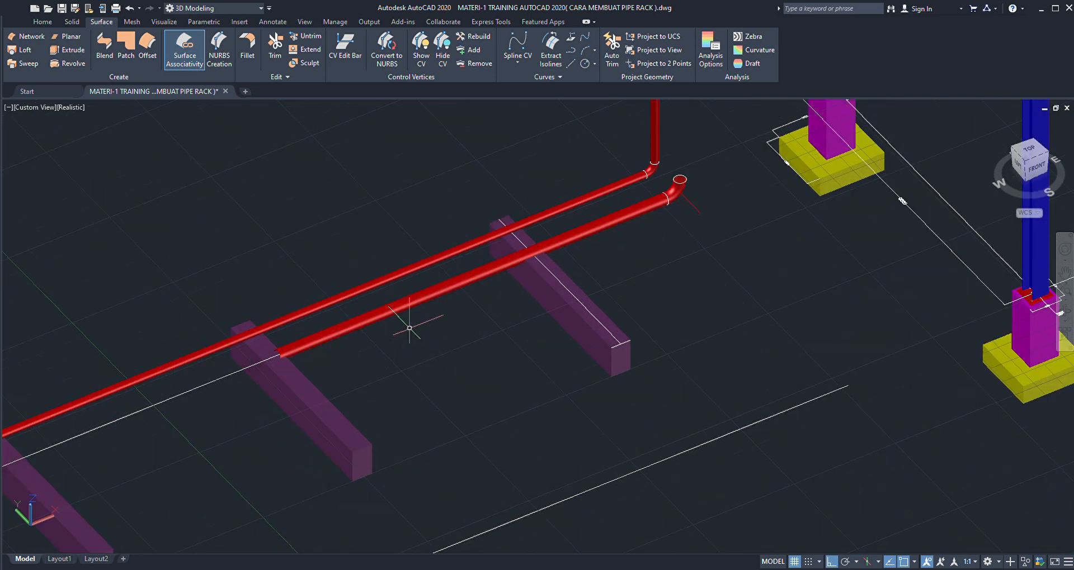
pyautogui.scroll(-3, 419, 320)
pyautogui.scroll(1, 377, 332)
pyautogui.scroll(7, 377, 331)
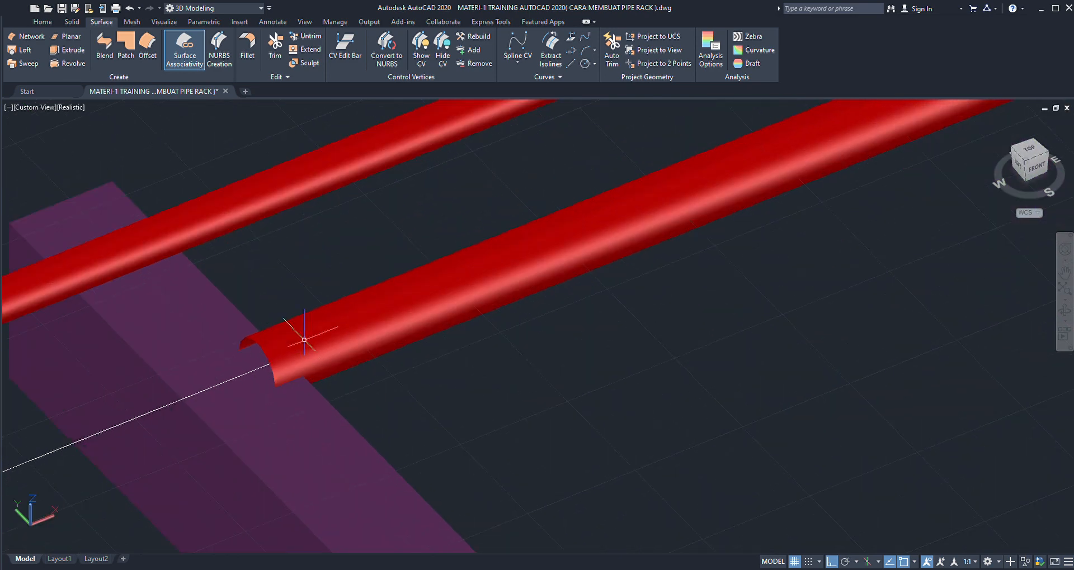
pyautogui.scroll(-4, 305, 342)
pyautogui.scroll(-3, 529, 337)
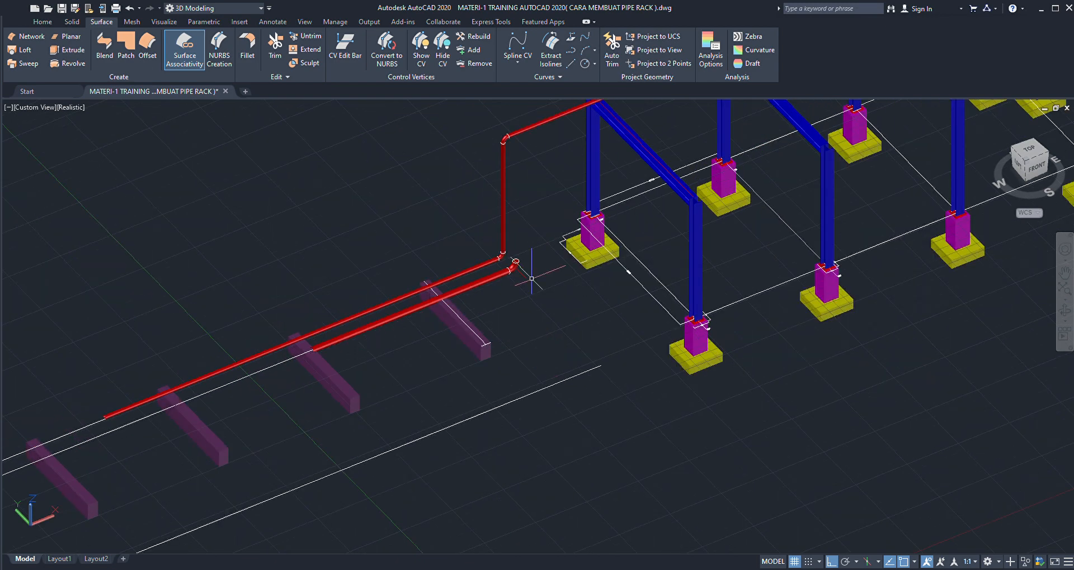
# - Delete the red axis line beside the second run's elbow
pyautogui.scroll(3, 475, 283)
pyautogui.scroll(1, 490, 284)
pyautogui.scroll(2, 490, 284)
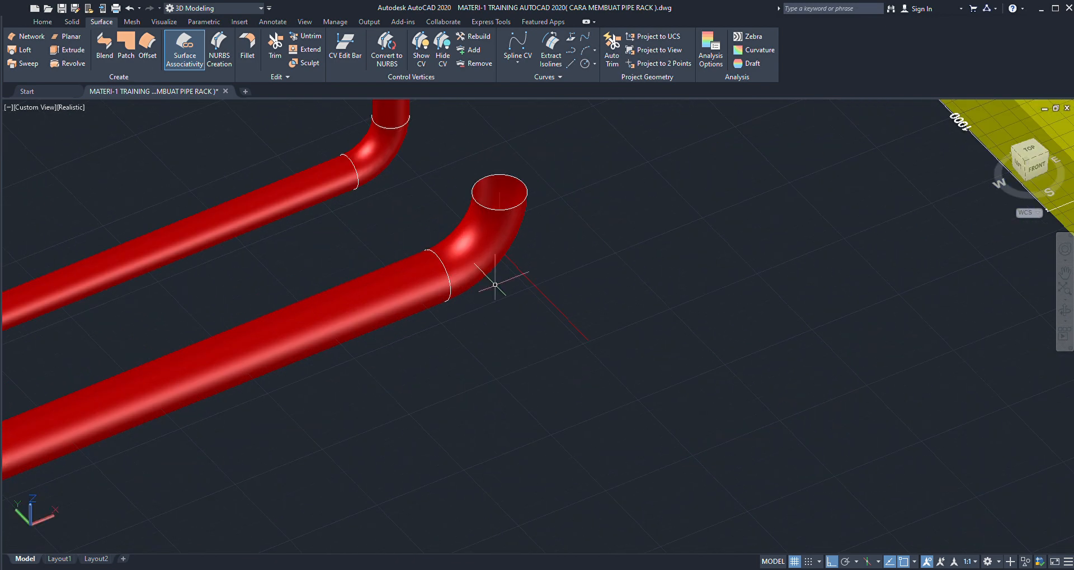
pyautogui.scroll(2, 536, 271)
pyautogui.click(556, 274)
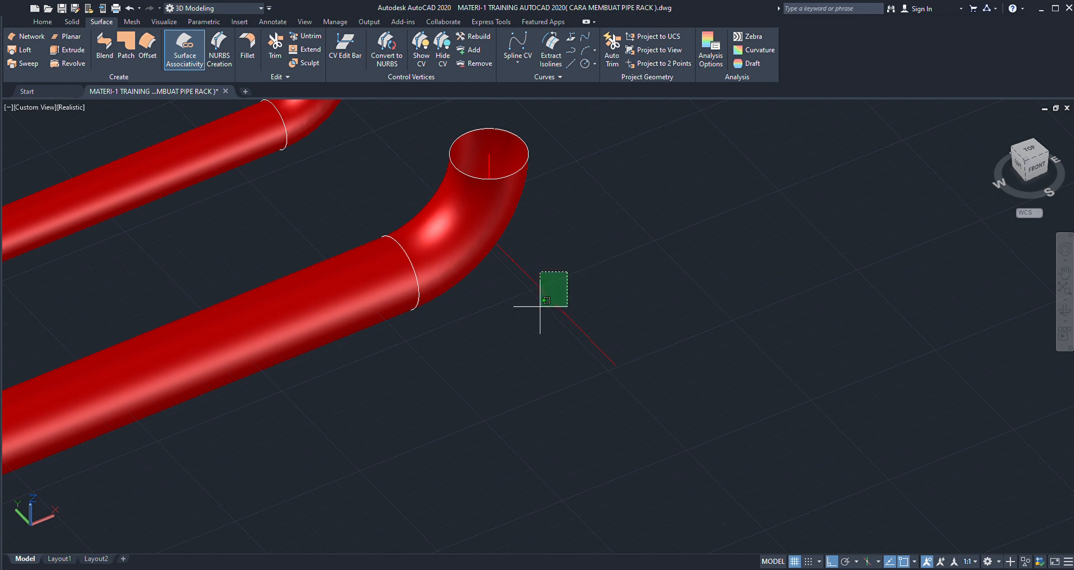
pyautogui.click(539, 308)
pyautogui.press('Delete')
pyautogui.scroll(-2, 545, 279)
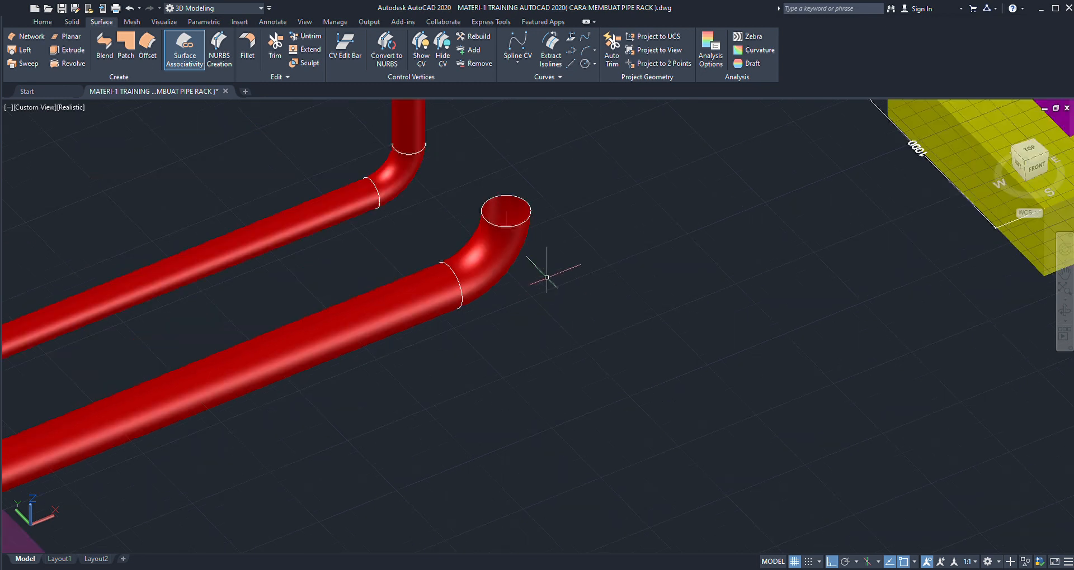
# - Move the second pipe, its elbow and their circles vertically upward, using the centre of the pipe-to-elbow joint circle as base point
pyautogui.click(568, 203)
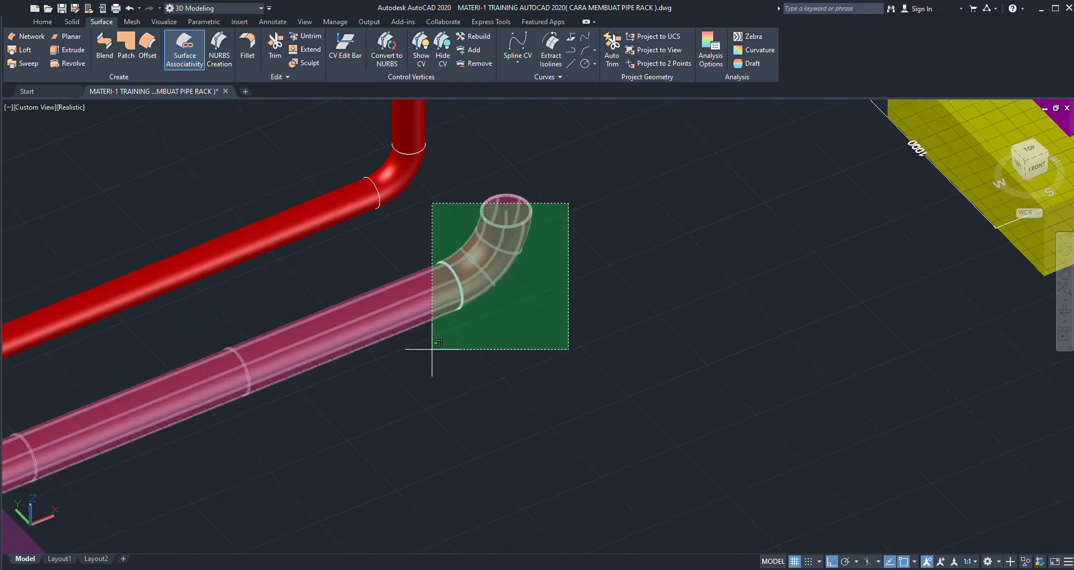
pyautogui.click(431, 372)
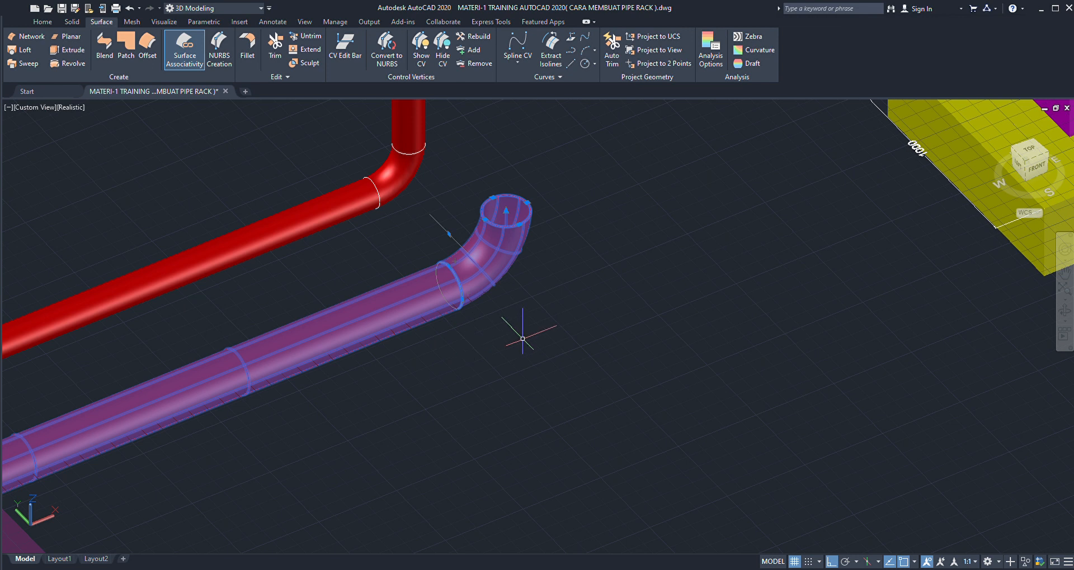
pyautogui.write('co')
pyautogui.press('Return')
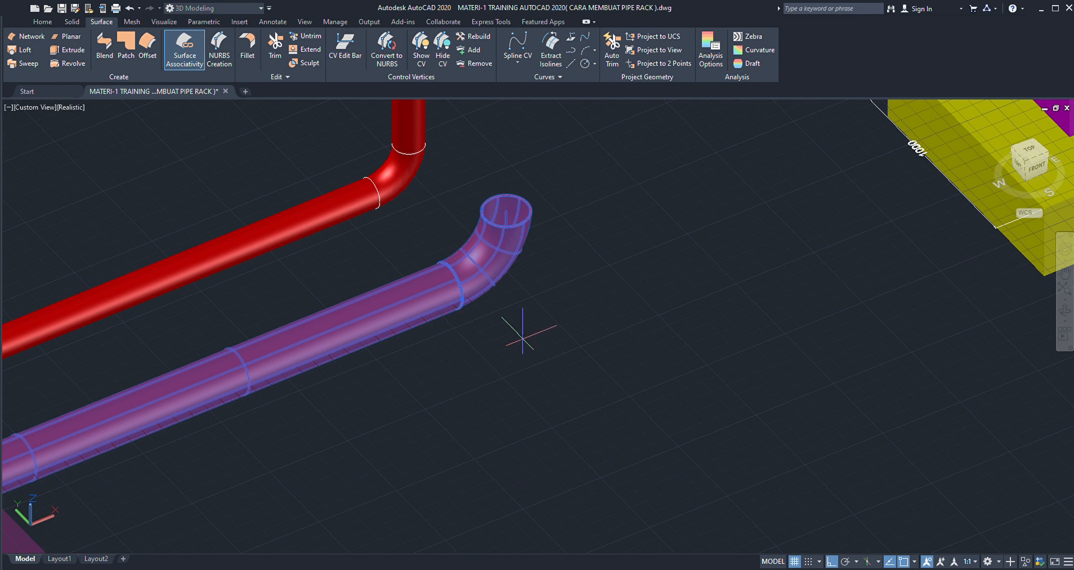
pyautogui.click(449, 285)
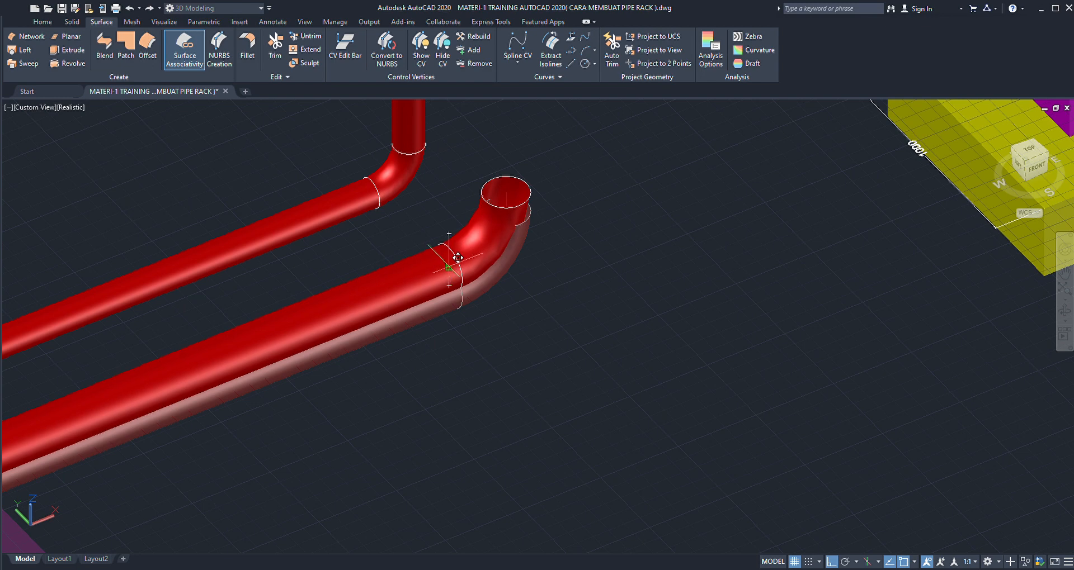
pyautogui.click(458, 257)
pyautogui.scroll(-5, 568, 246)
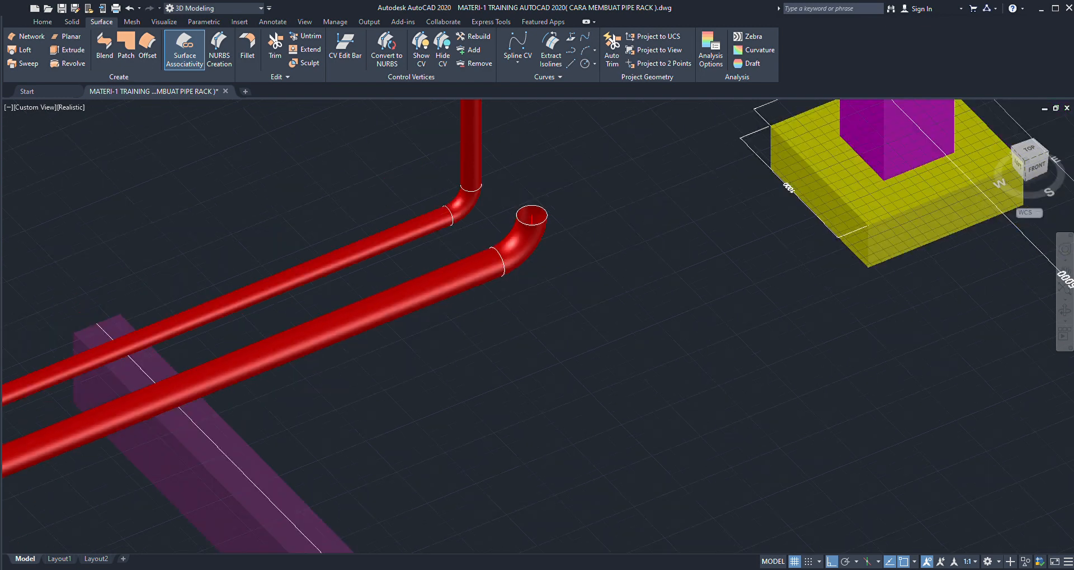
pyautogui.scroll(-5, 568, 239)
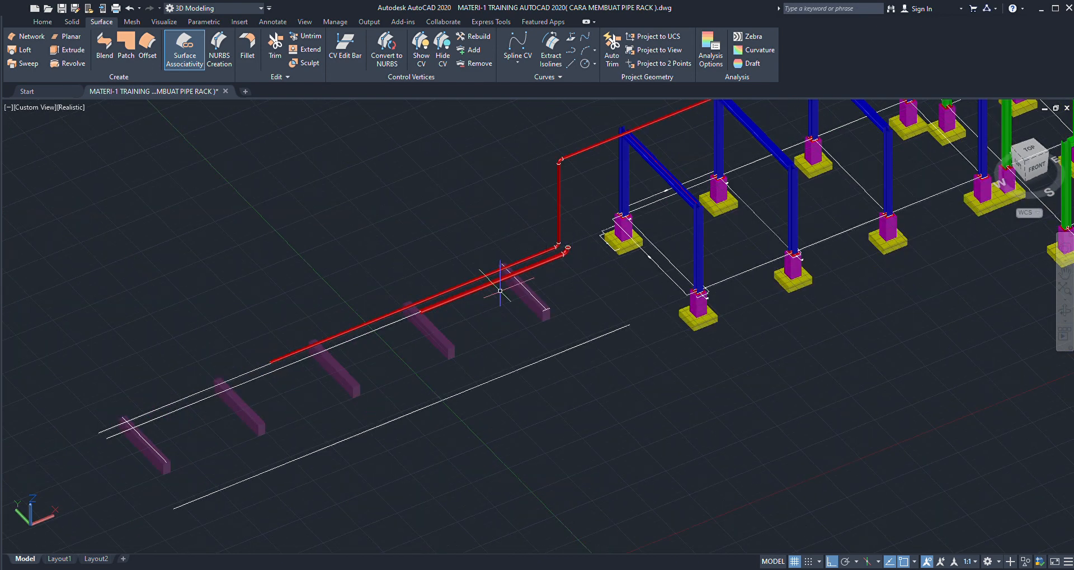
# - Examine the second pipe's far end and how both pipes sit over the support beams
pyautogui.scroll(6, 470, 268)
pyautogui.scroll(2, 467, 266)
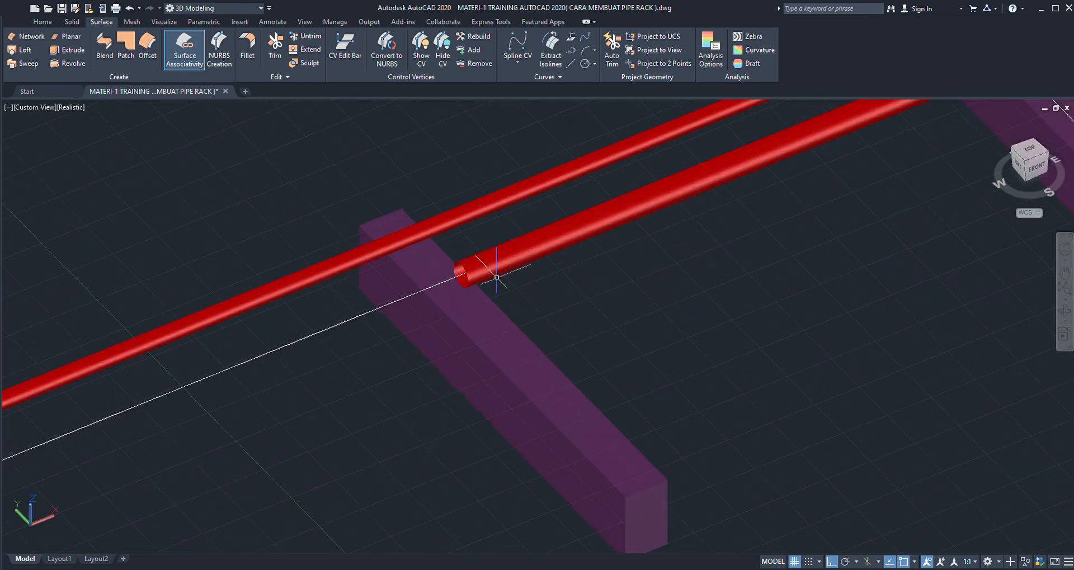
pyautogui.scroll(-1, 483, 280)
pyautogui.scroll(2, 445, 243)
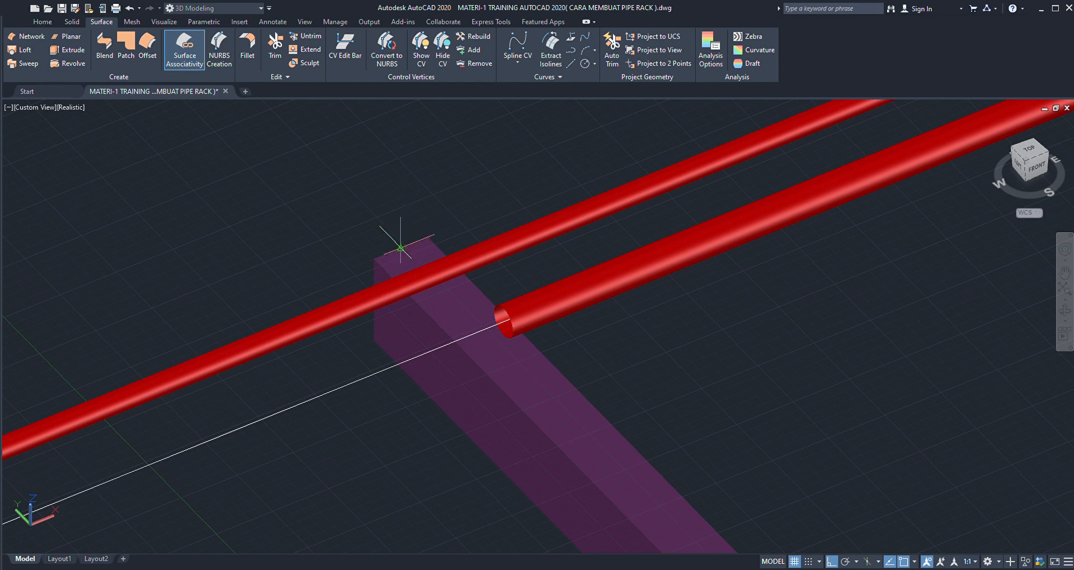
pyautogui.scroll(-3, 400, 248)
pyautogui.scroll(5, 442, 269)
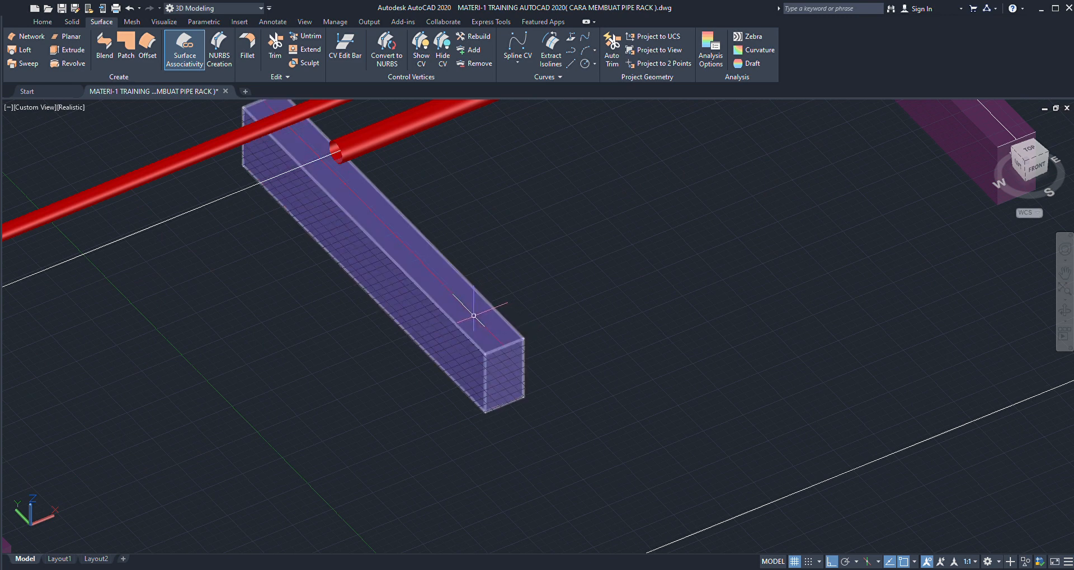
pyautogui.scroll(3, 474, 316)
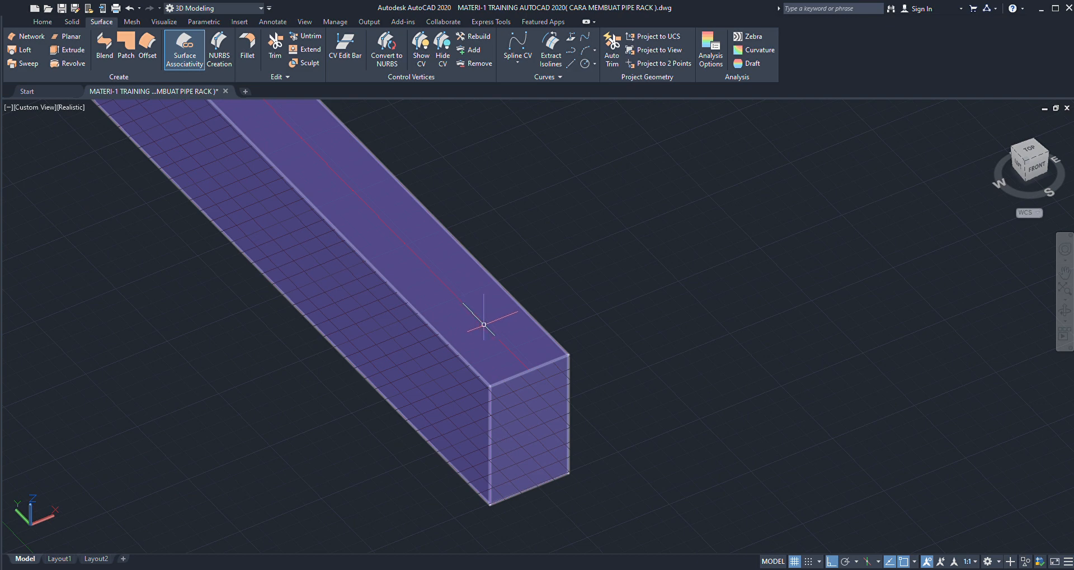
pyautogui.scroll(-6, 468, 320)
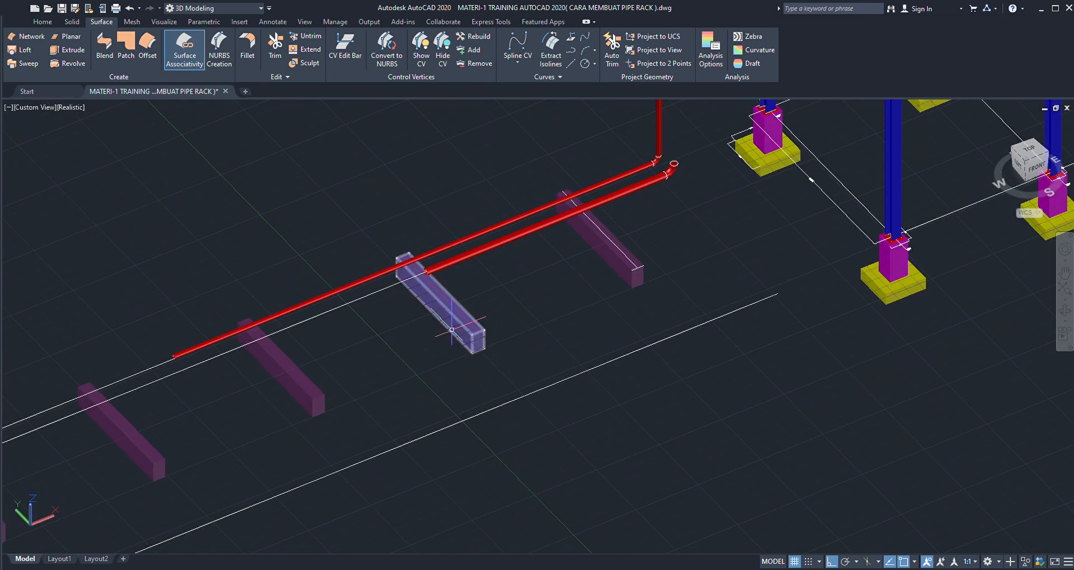
pyautogui.scroll(-5, 458, 288)
pyautogui.scroll(8, 523, 292)
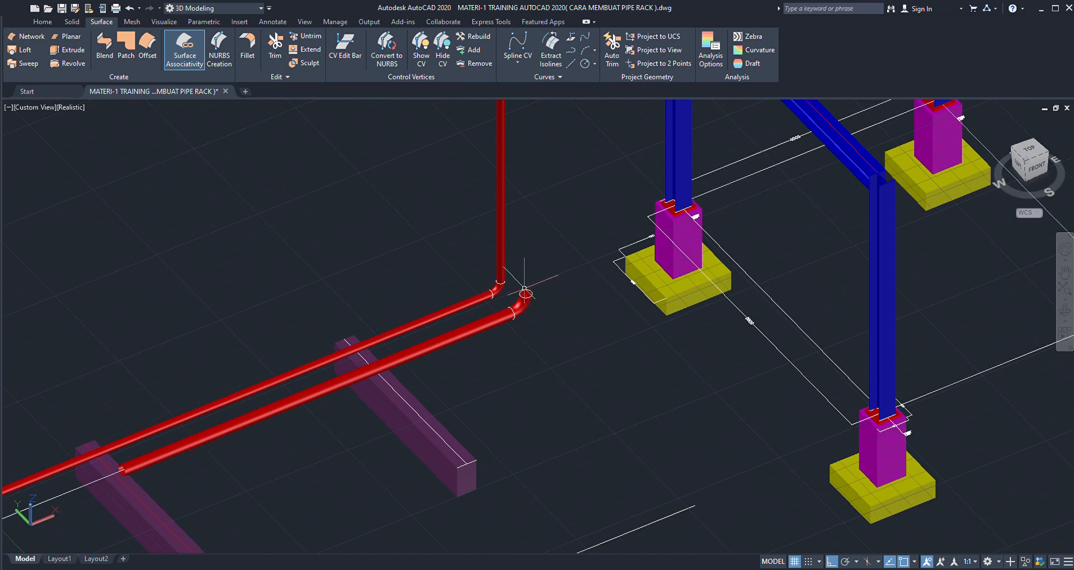
# - Examine the second run's elbow and open upper end beside the first run's elbow and vertical pipe
pyautogui.scroll(2, 524, 292)
pyautogui.scroll(3, 523, 300)
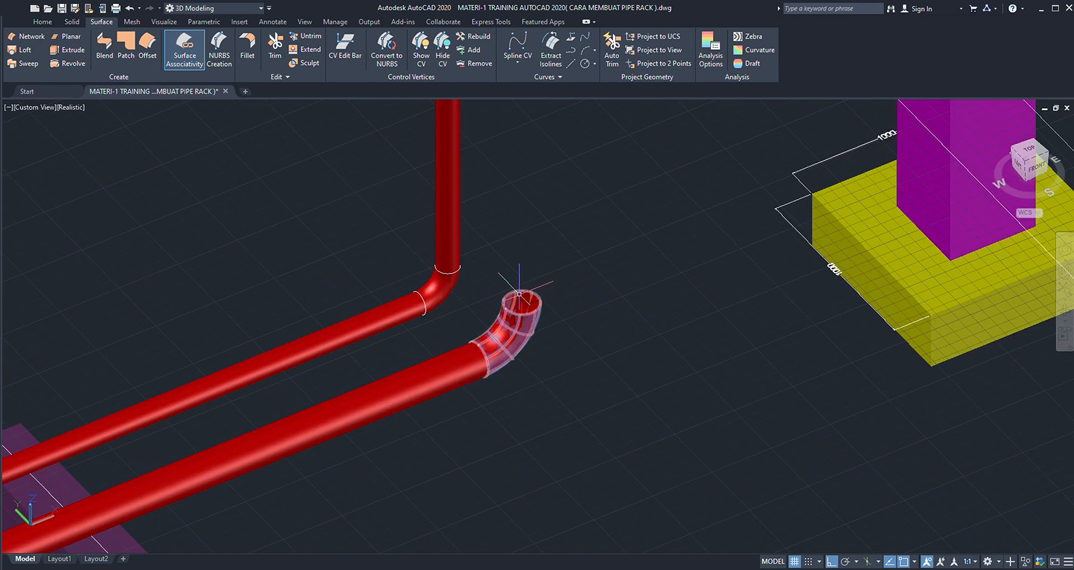
pyautogui.scroll(1, 520, 278)
pyautogui.scroll(-5, 519, 278)
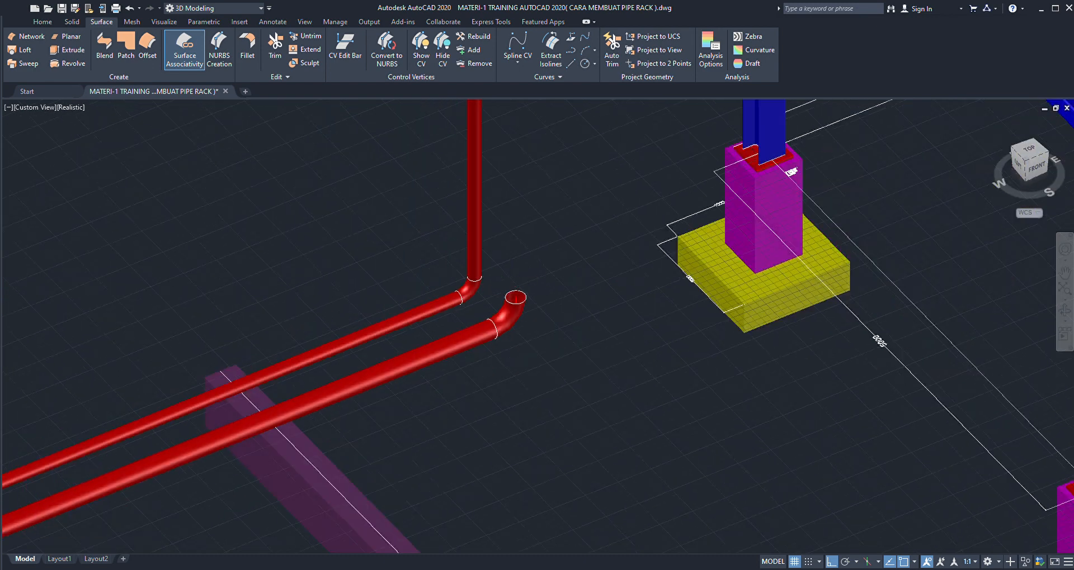
pyautogui.scroll(3, 475, 258)
pyautogui.scroll(2, 475, 258)
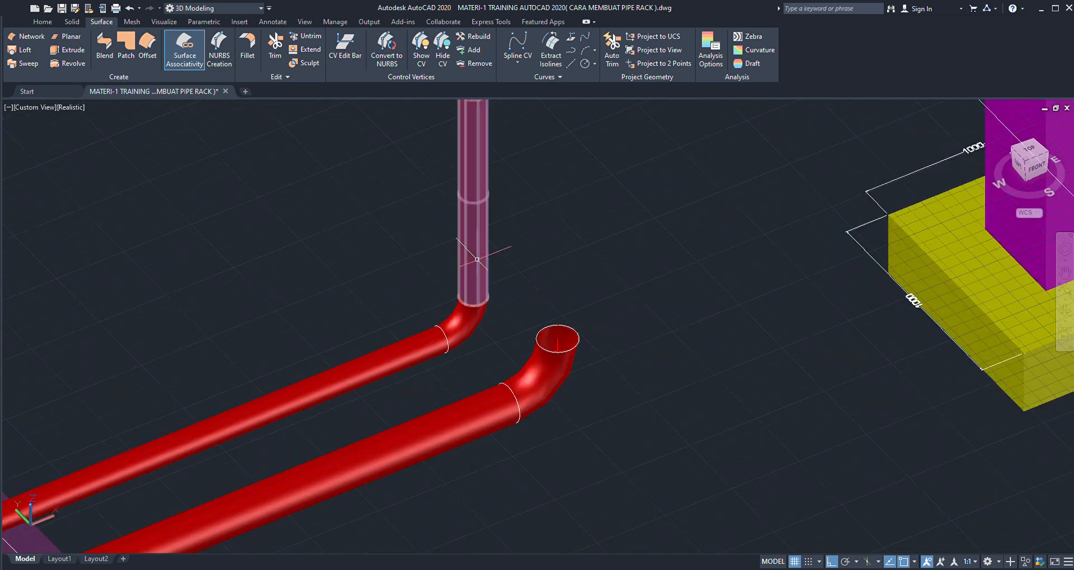
pyautogui.scroll(-3, 492, 285)
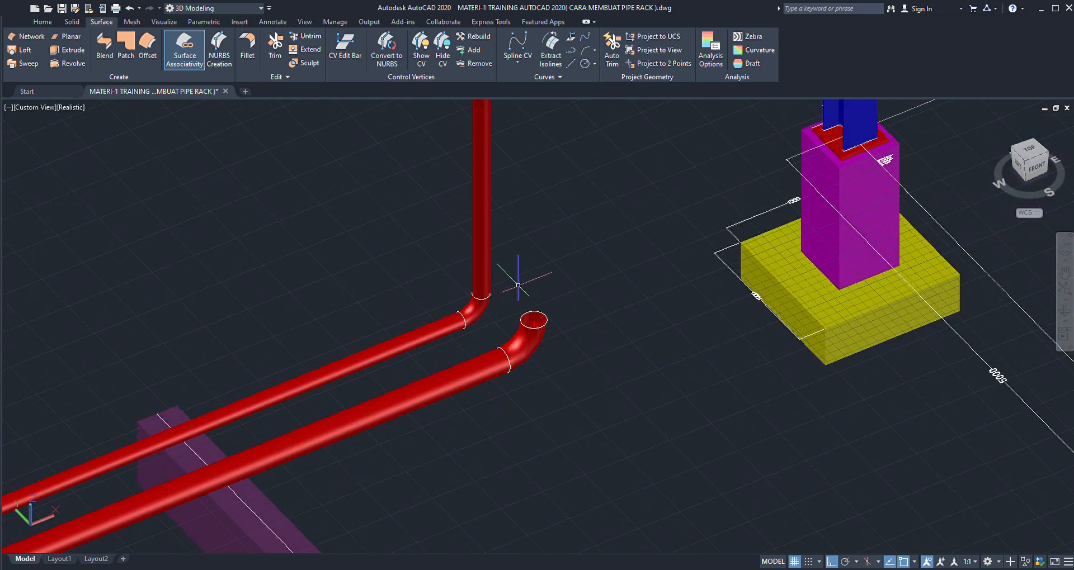
pyautogui.scroll(3, 486, 349)
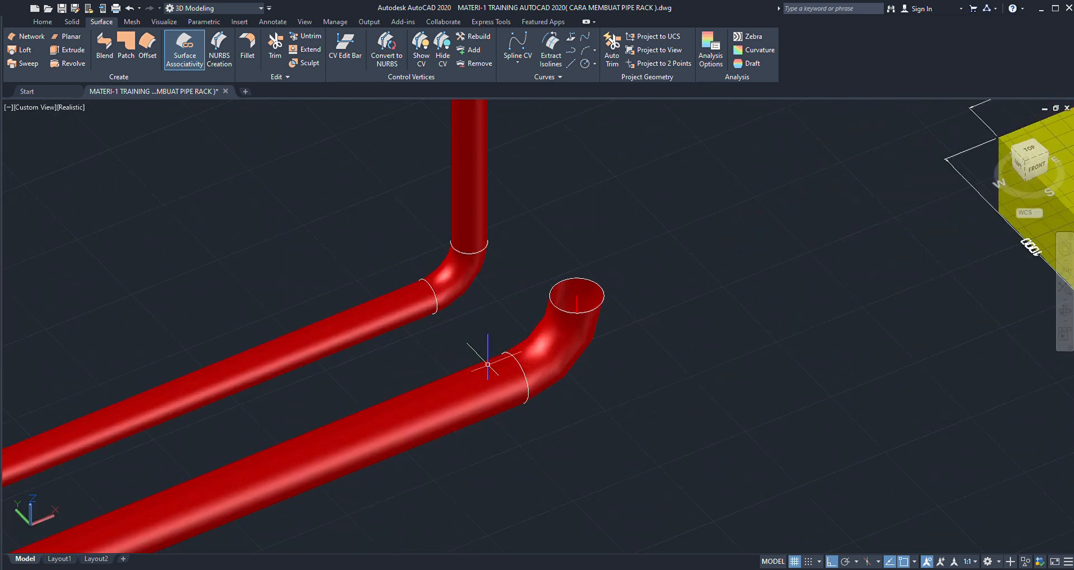
# - Select the second run's straight pipe and its elbow in turn to inspect them, clearing each selection
pyautogui.click(489, 358)
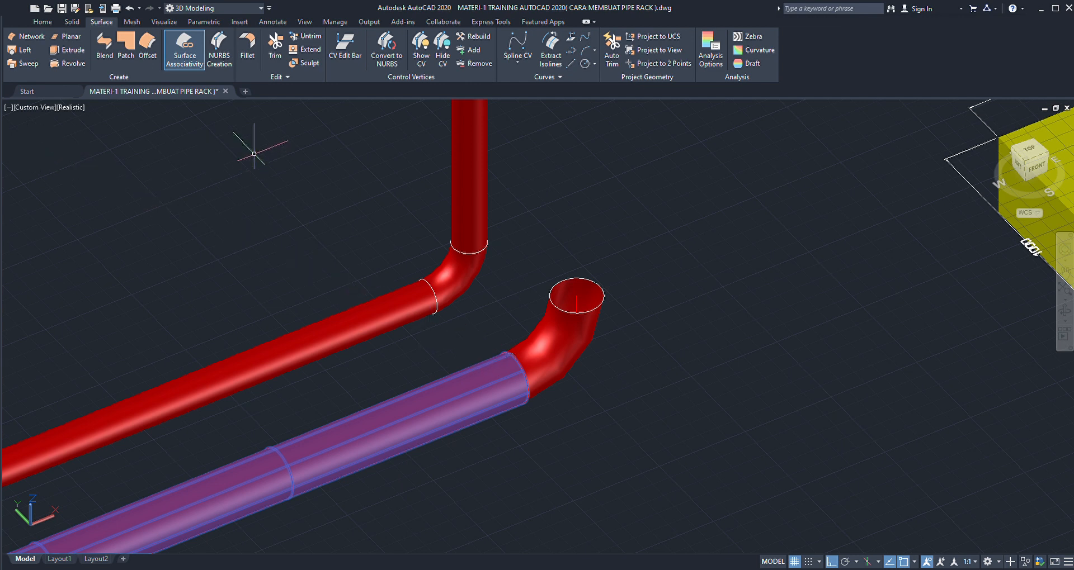
pyautogui.press('Escape')
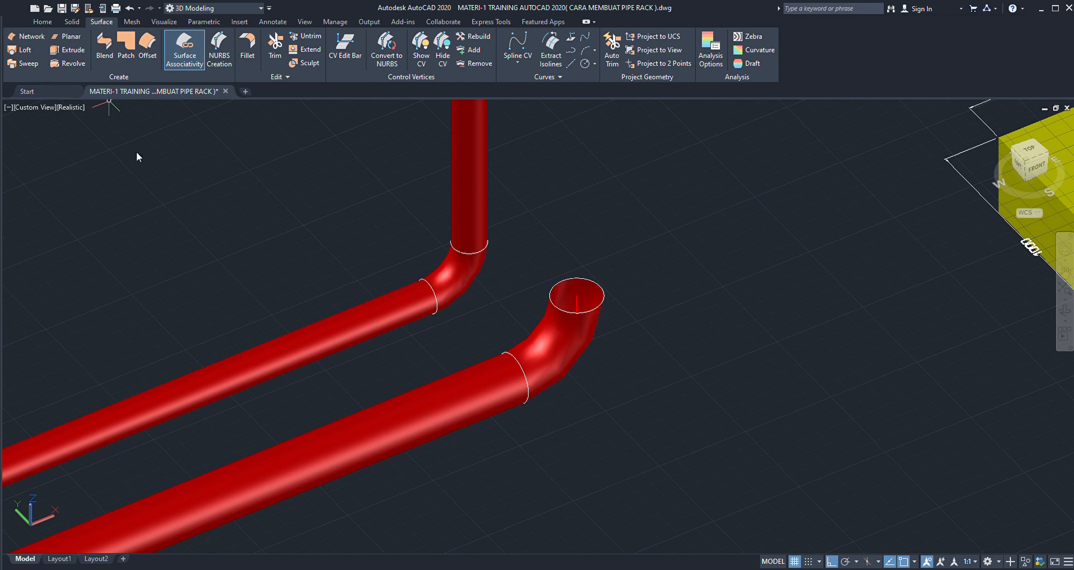
pyautogui.scroll(-2, 506, 299)
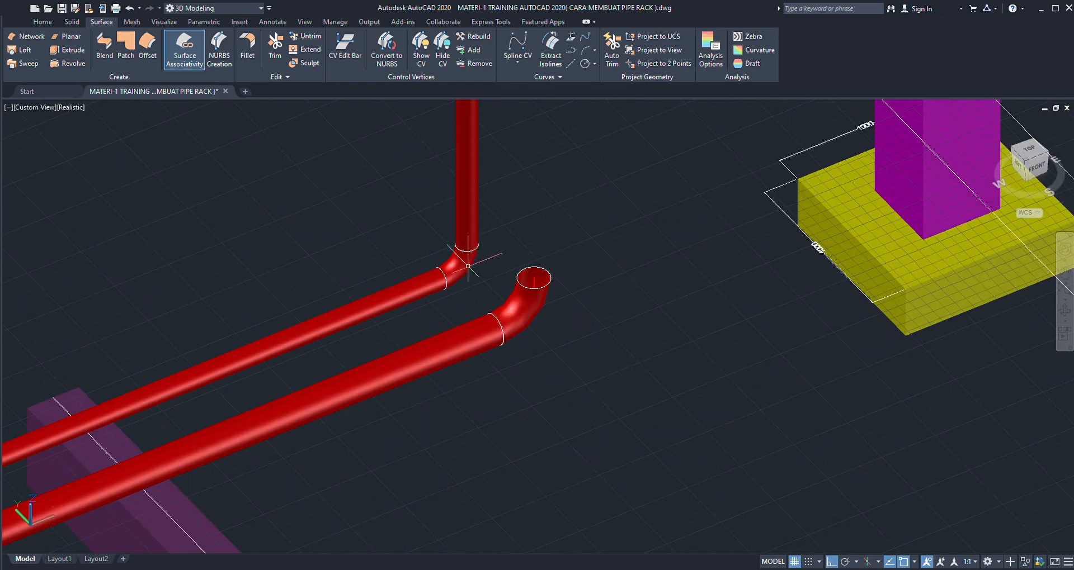
pyautogui.scroll(3, 475, 313)
pyautogui.click(469, 318)
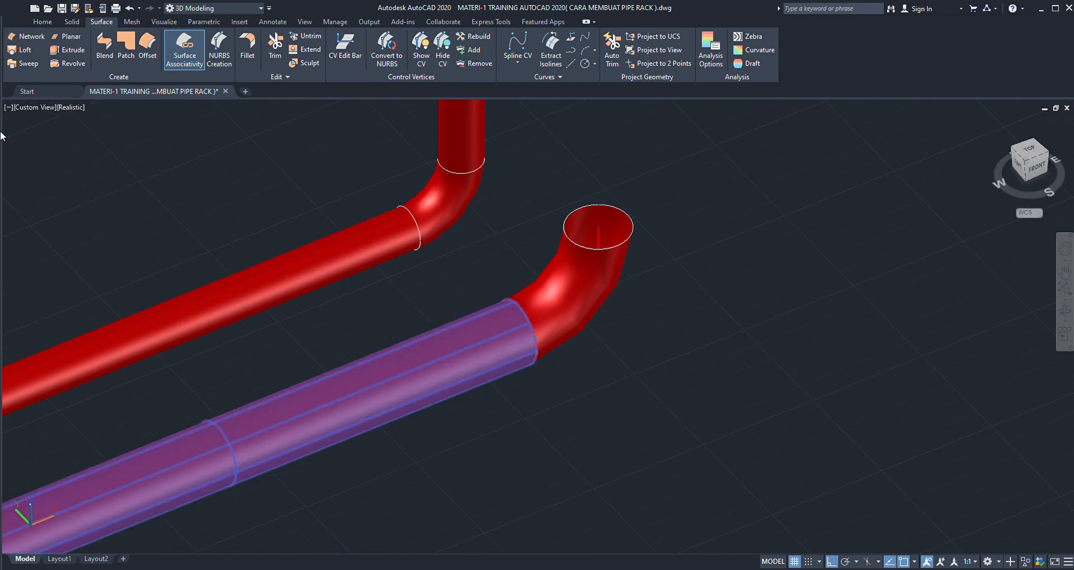
pyautogui.press('Escape')
pyautogui.scroll(-2, 501, 279)
pyautogui.scroll(2, 514, 263)
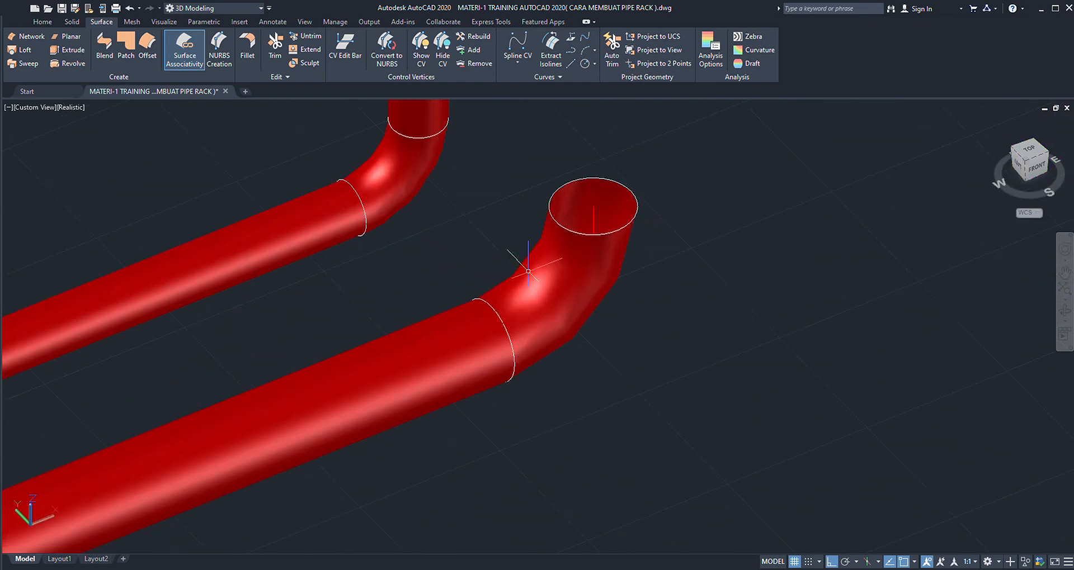
pyautogui.click(516, 258)
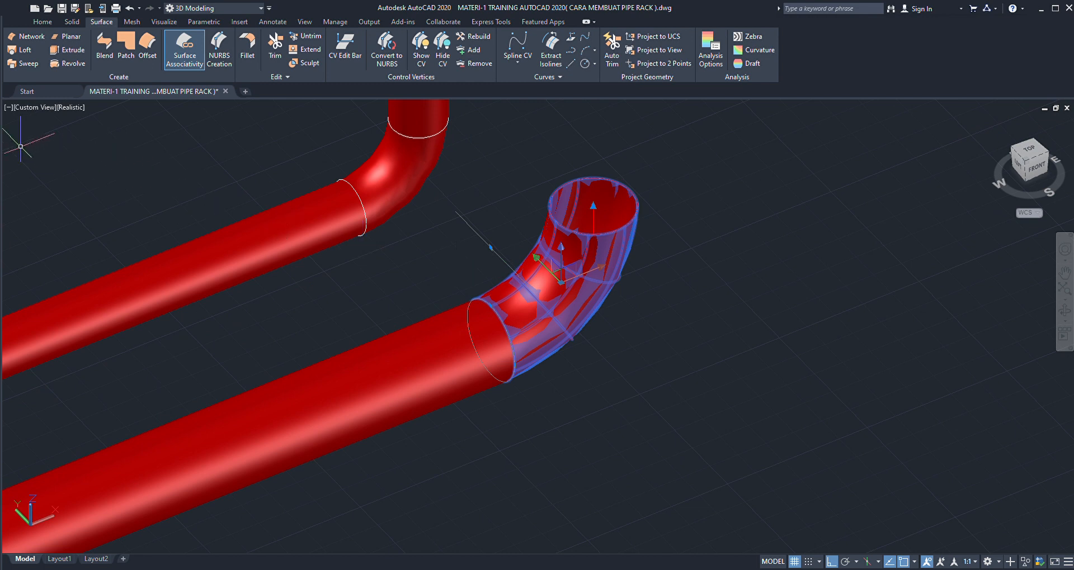
pyautogui.press('Escape')
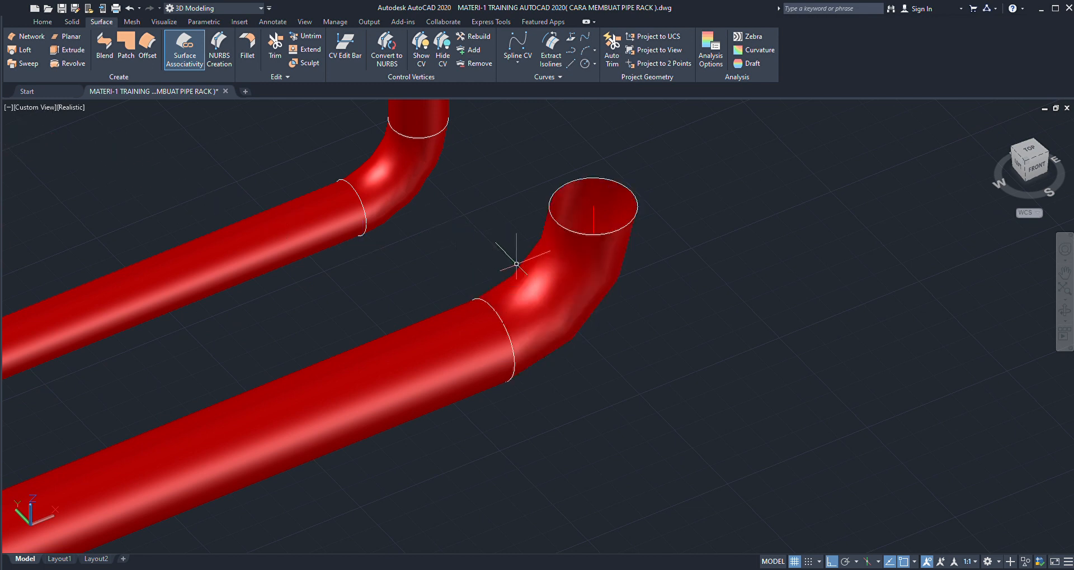
# - Select the second run's elbow surface again and inspect its bend and joint circles
pyautogui.scroll(2, 511, 260)
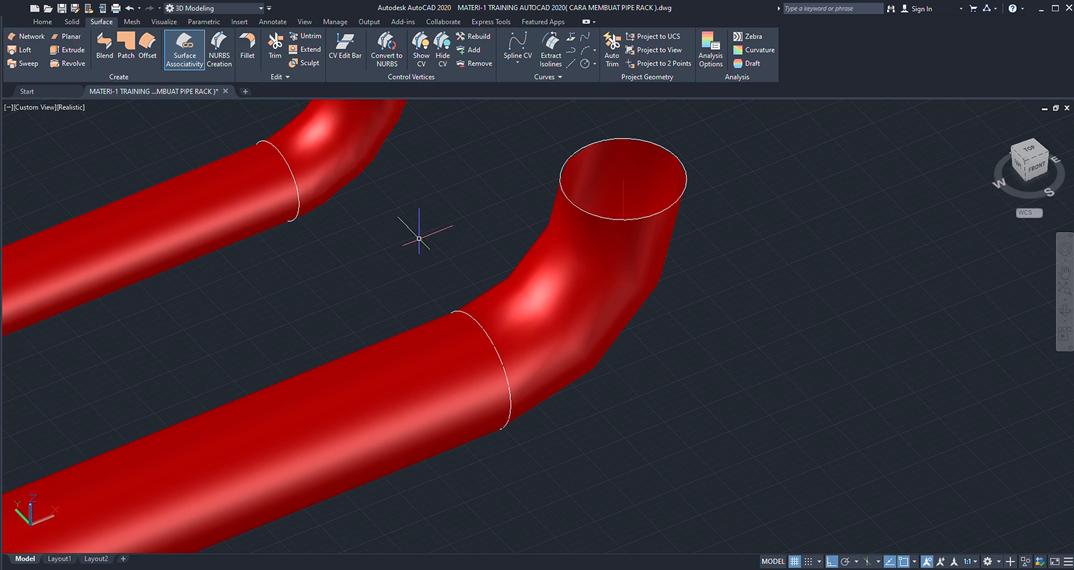
pyautogui.scroll(-3, 390, 243)
pyautogui.scroll(-3, 389, 244)
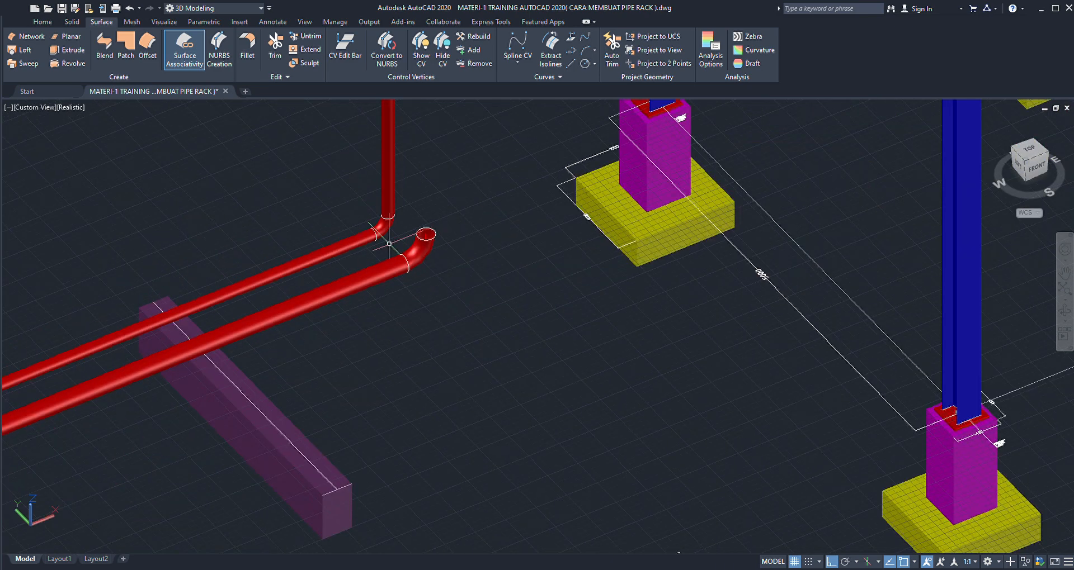
pyautogui.scroll(-2, 386, 238)
pyautogui.scroll(3, 386, 238)
pyautogui.scroll(3, 386, 241)
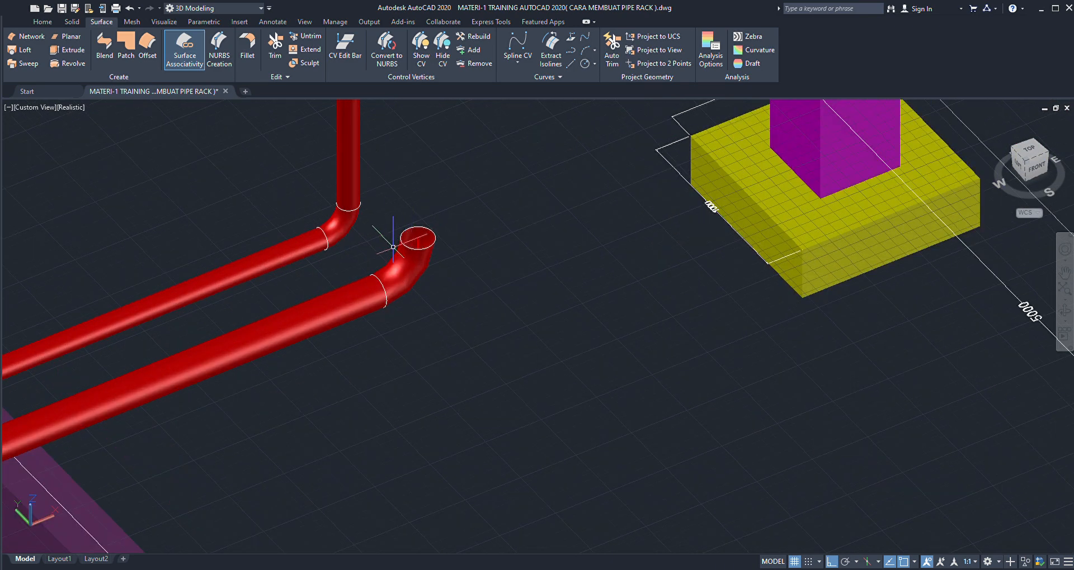
pyautogui.scroll(-2, 386, 240)
pyautogui.scroll(2, 391, 246)
pyautogui.scroll(2, 402, 259)
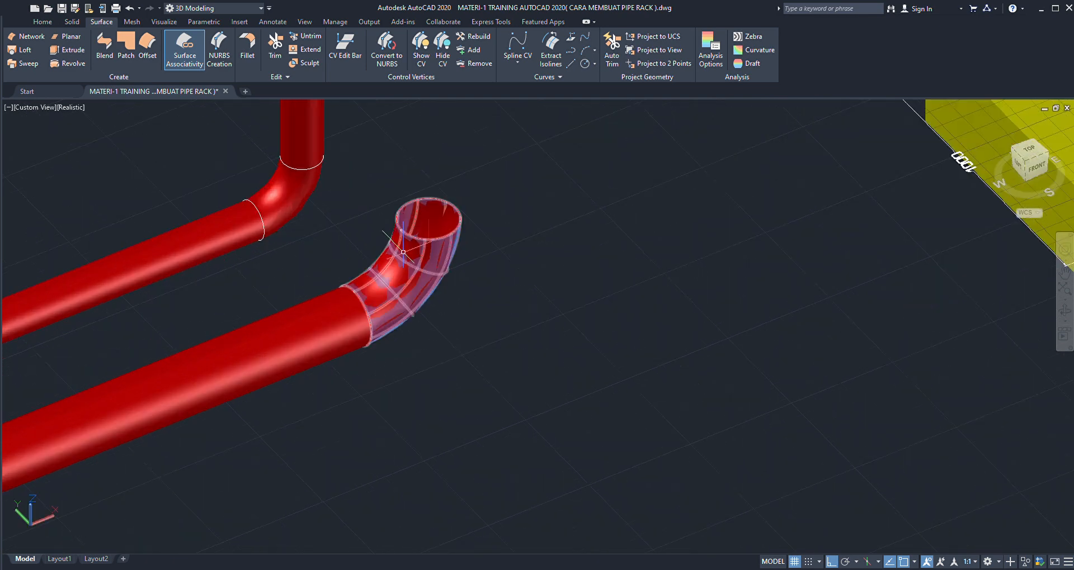
pyautogui.click(404, 260)
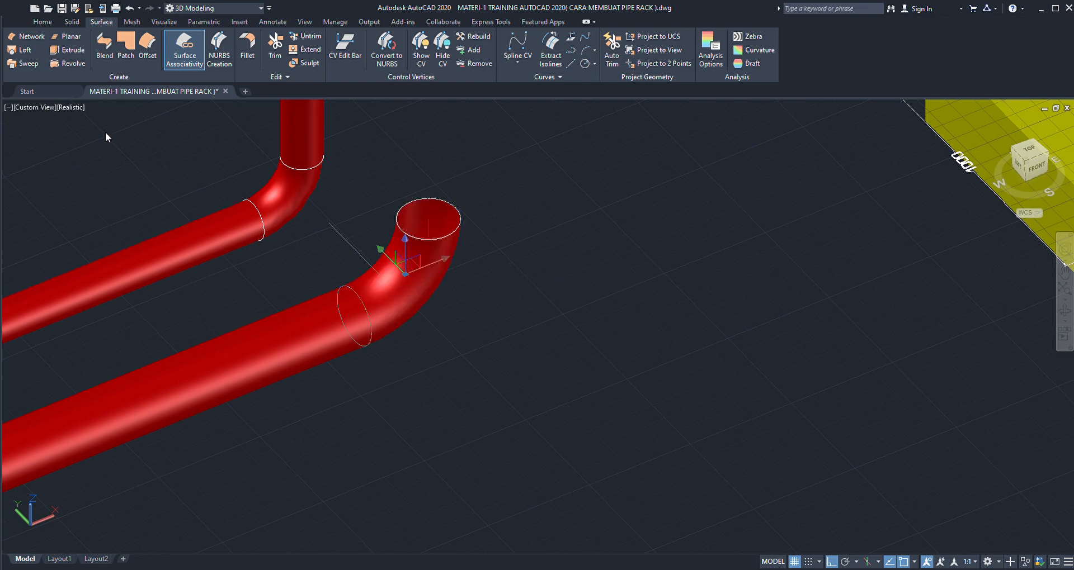
pyautogui.scroll(-3, 426, 162)
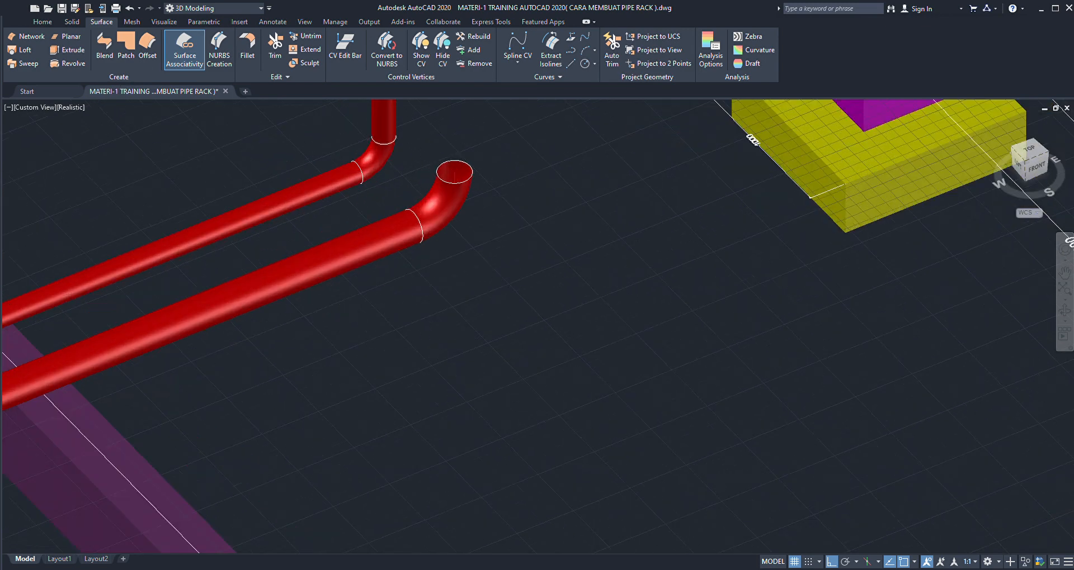
# - Inspect the second run's straight pipe beside the joint and check the run's position relative to the rack columns
pyautogui.scroll(3, 372, 210)
pyautogui.click(370, 205)
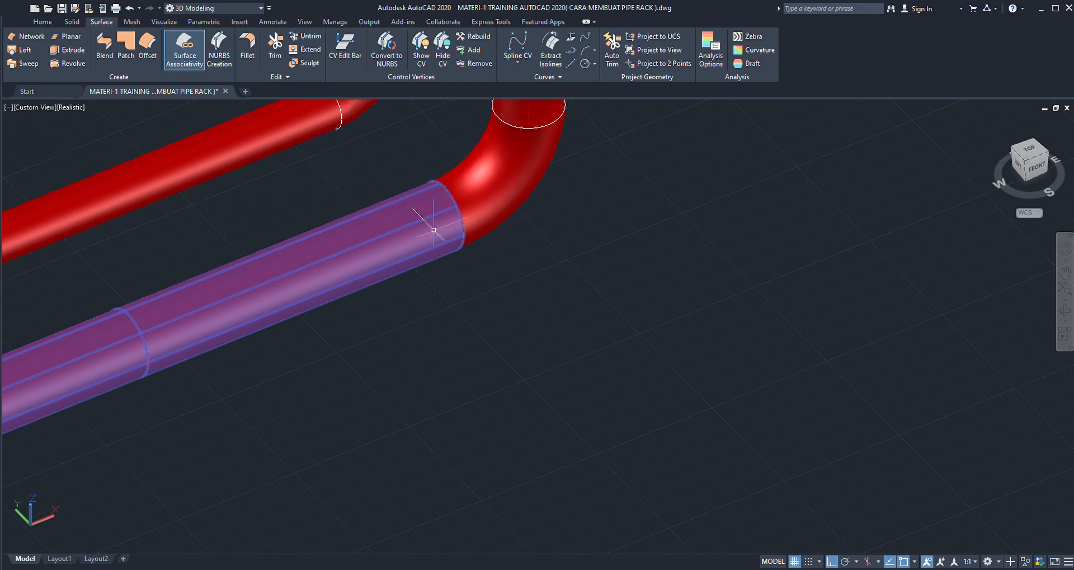
pyautogui.scroll(-5, 428, 226)
pyautogui.press('Escape')
pyautogui.scroll(-1, 460, 251)
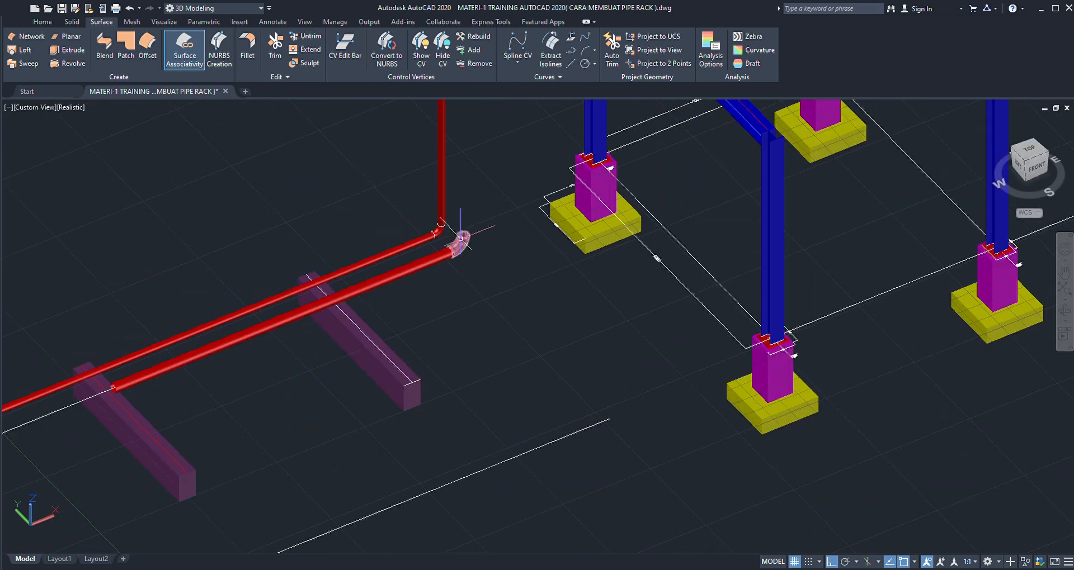
pyautogui.scroll(5, 447, 235)
pyautogui.scroll(-5, 413, 283)
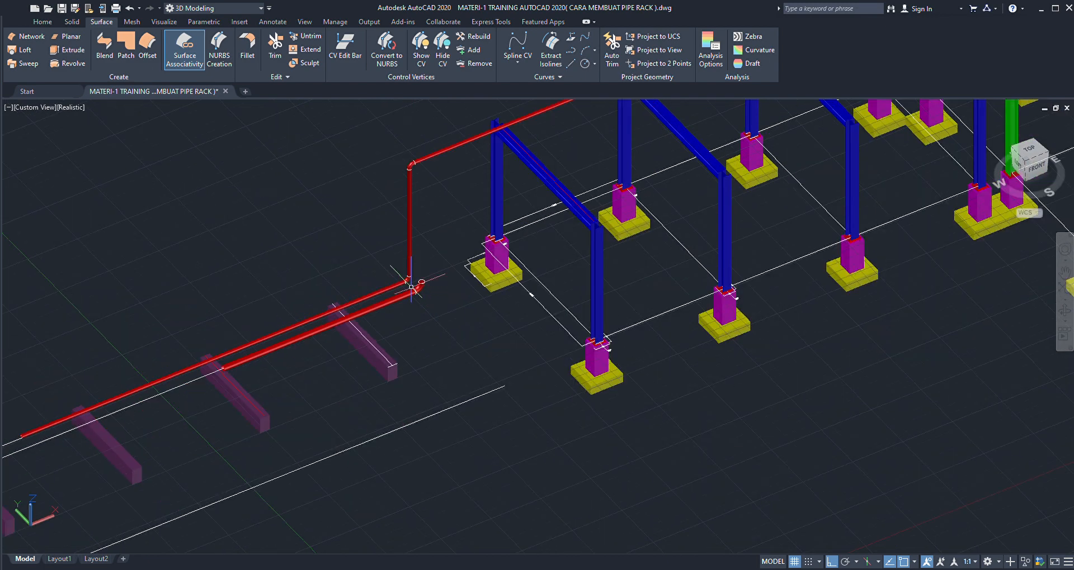
# - Draw a two-segment reference line from the centre of the first elbow's upper circle, and a crossing line from the centre of the second elbow's opening
pyautogui.scroll(6, 412, 286)
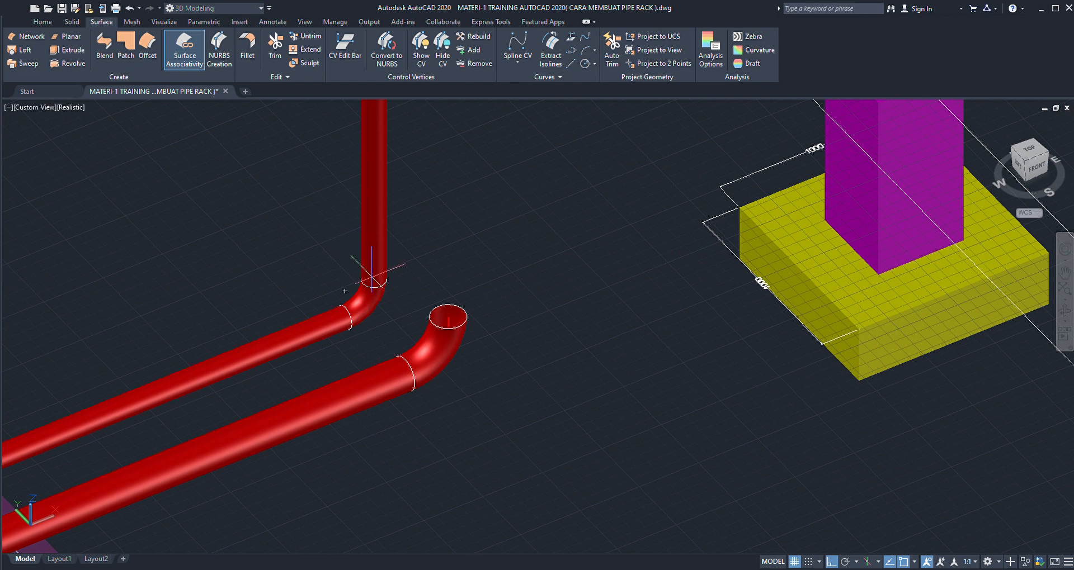
pyautogui.scroll(1, 373, 275)
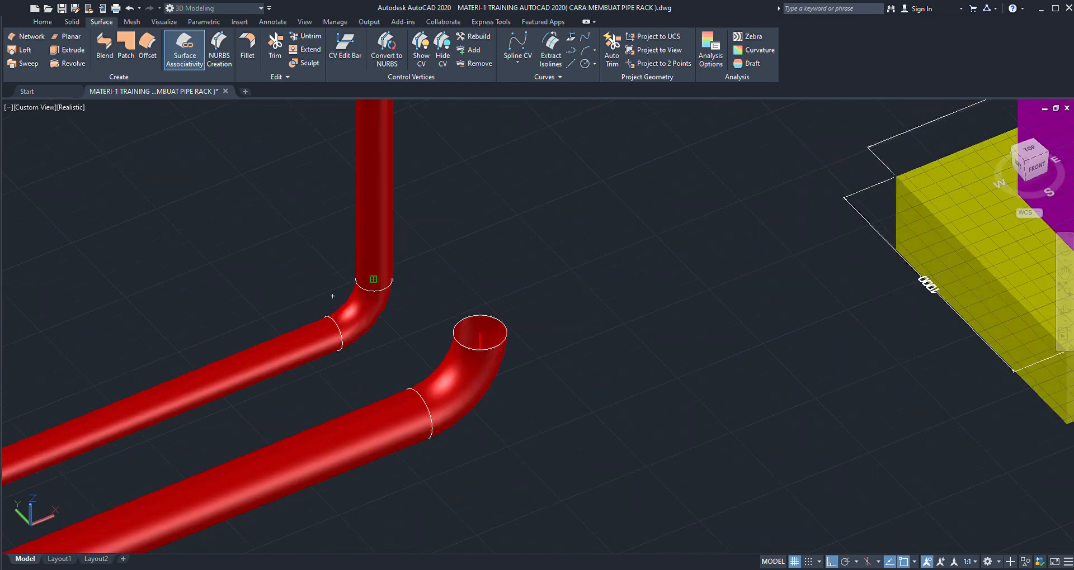
pyautogui.scroll(-3, 406, 313)
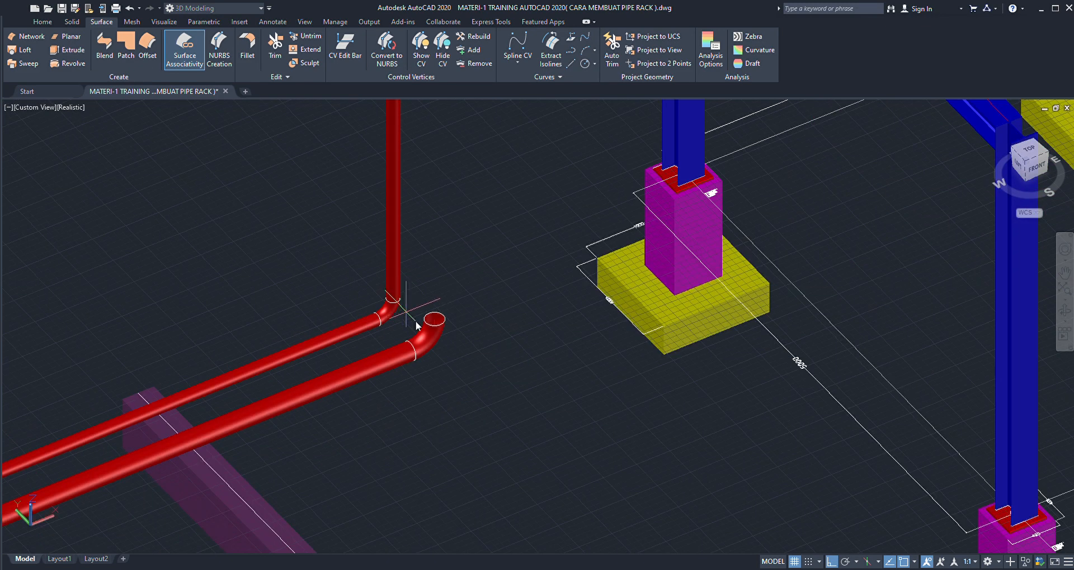
pyautogui.click(493, 402)
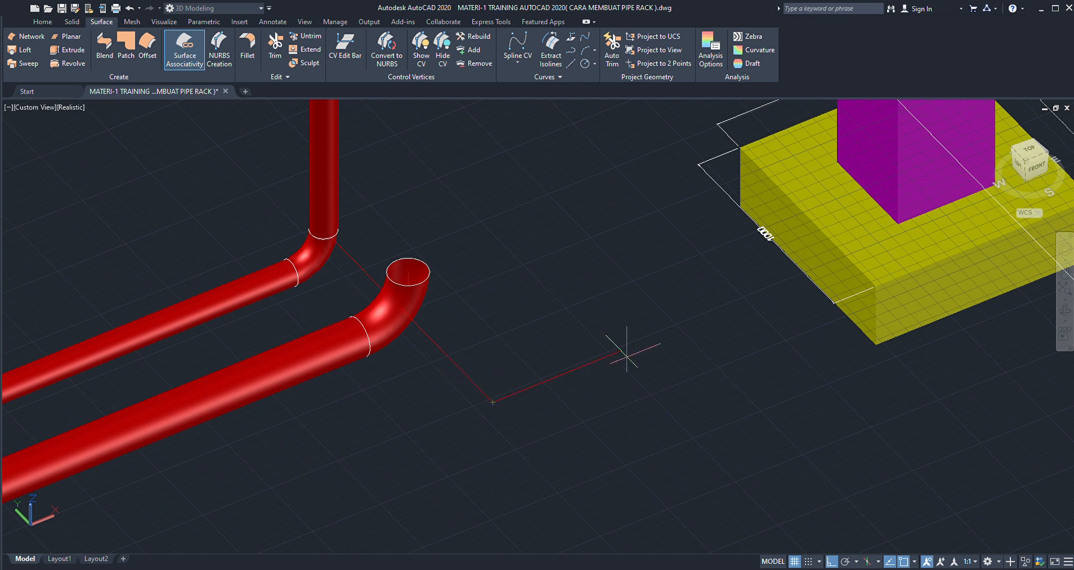
pyautogui.click(706, 328)
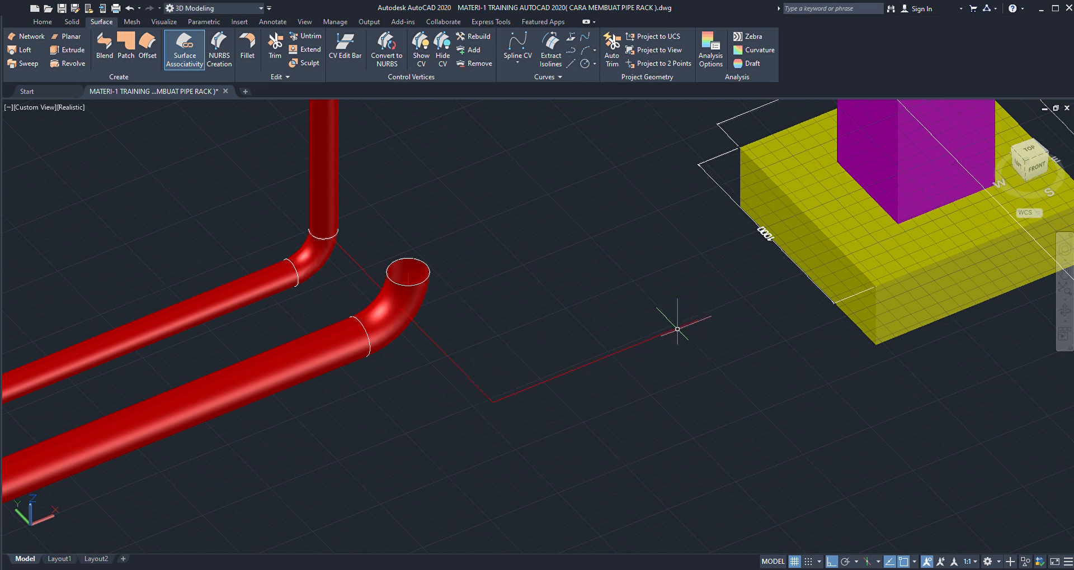
pyautogui.press('Return')
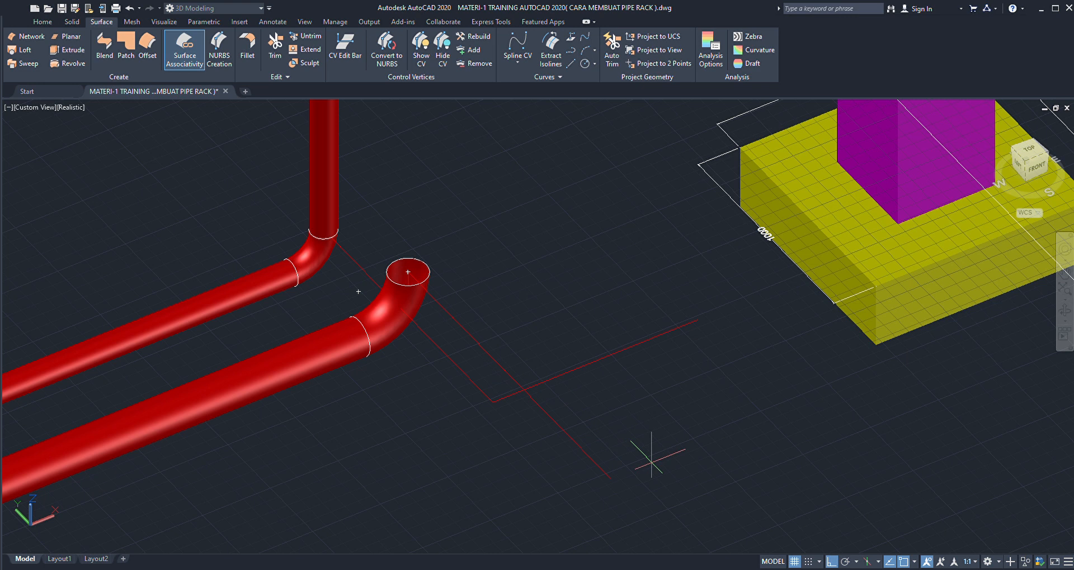
# - Trim the crossing reference line with the long second segment of the two-segment line as the cutting edge
pyautogui.scroll(2, 593, 398)
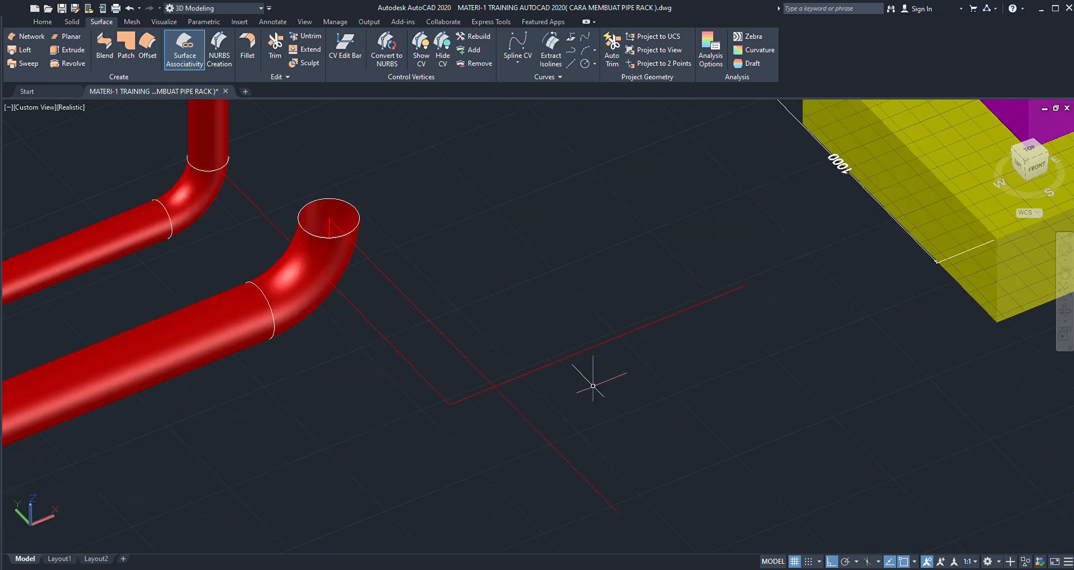
pyautogui.click(599, 366)
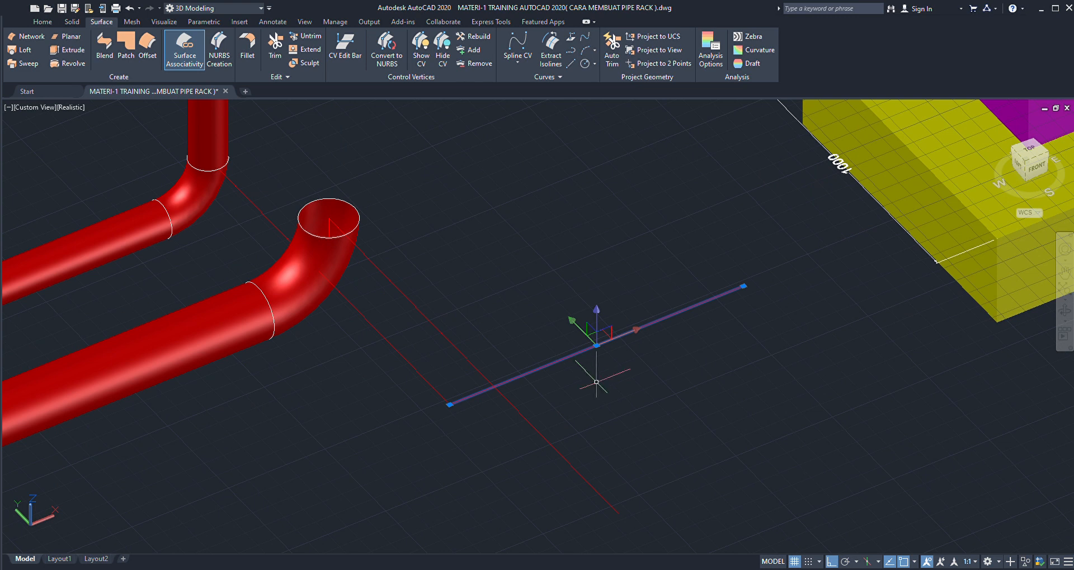
pyautogui.write('tr')
pyautogui.press('Return')
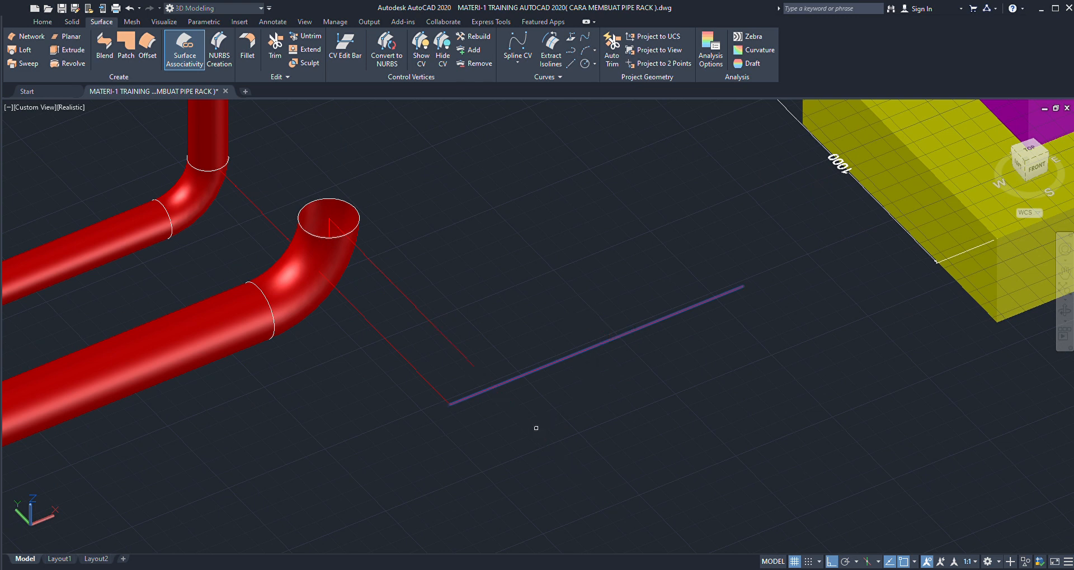
pyautogui.press('Escape')
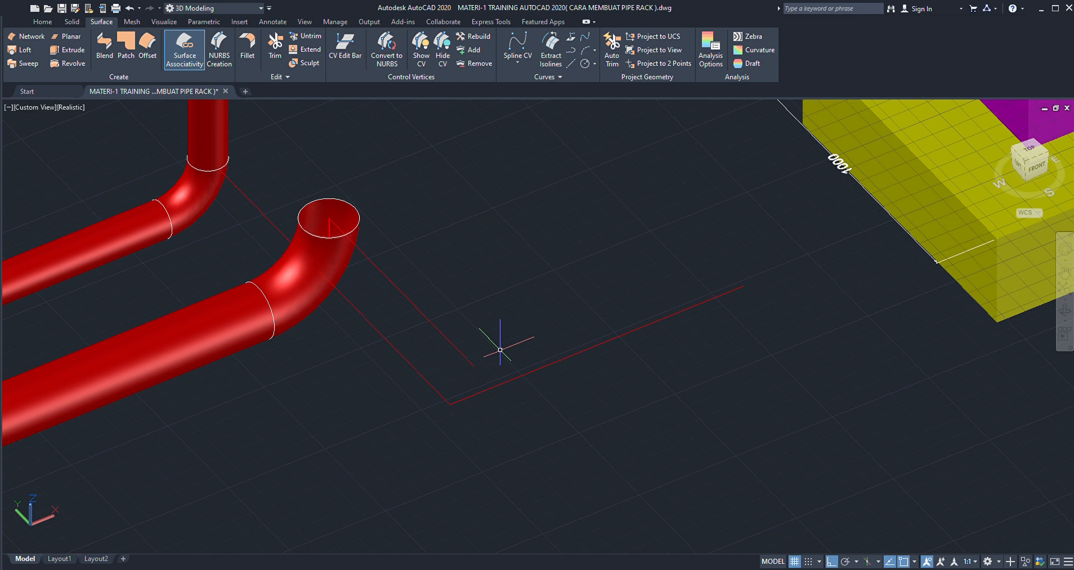
# - Draw a vertical line from the trimmed line's end down to the long reference segment
pyautogui.click(473, 366)
pyautogui.click(449, 405)
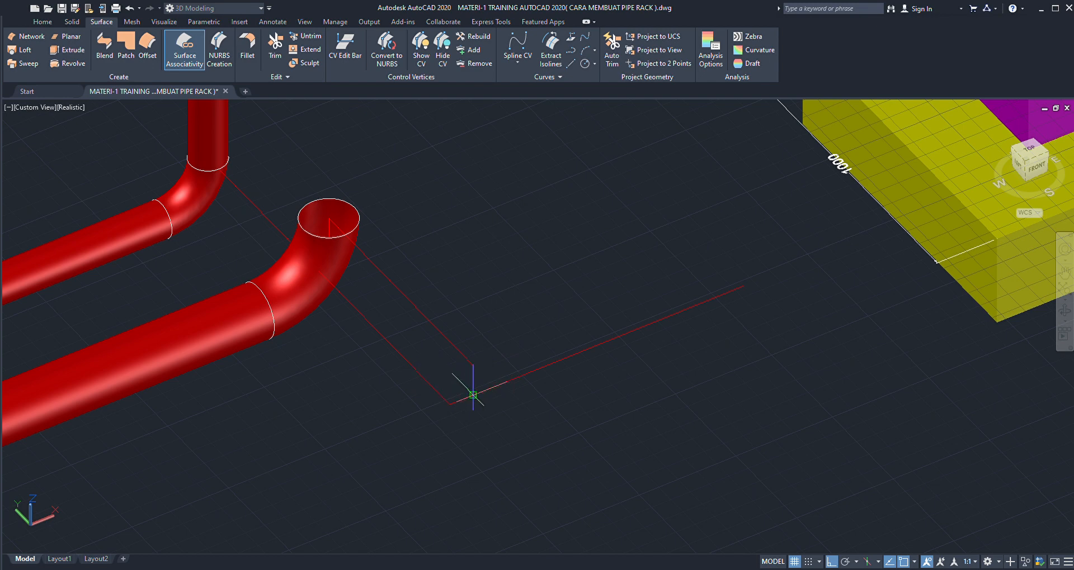
pyautogui.scroll(-2, 486, 378)
pyautogui.scroll(4, 485, 378)
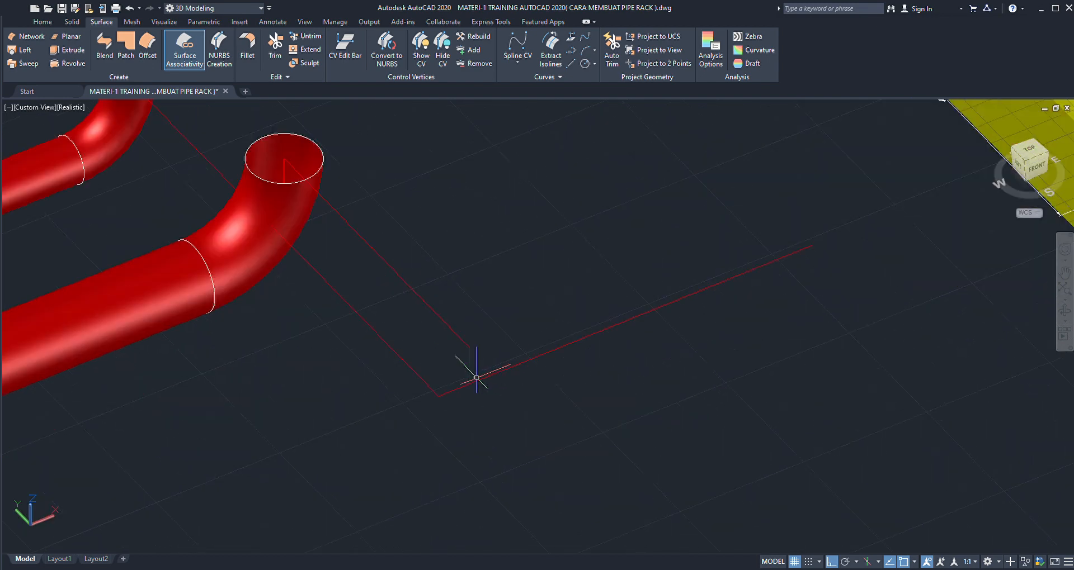
pyautogui.scroll(3, 485, 378)
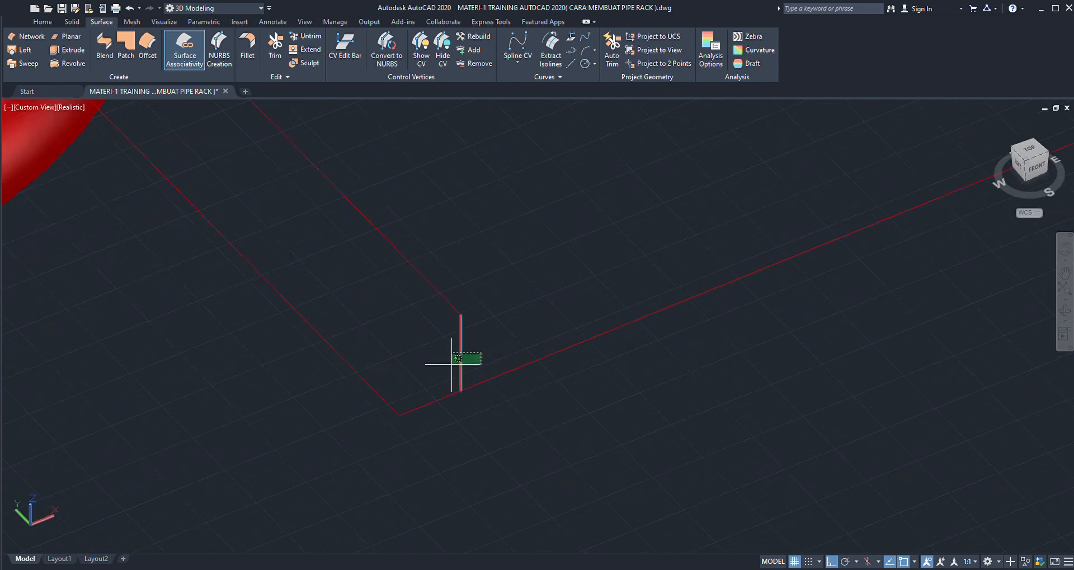
pyautogui.press('Escape')
# - Trim the long reference segment beyond the vertical line and select the short remaining piece to check it
pyautogui.click(432, 287)
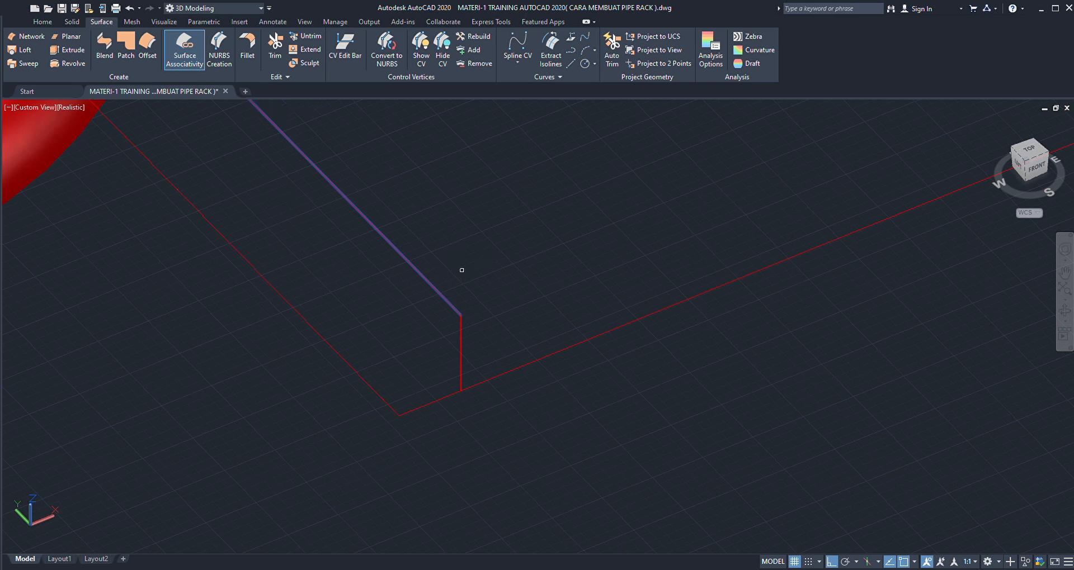
pyautogui.click(522, 364)
pyautogui.press('Return')
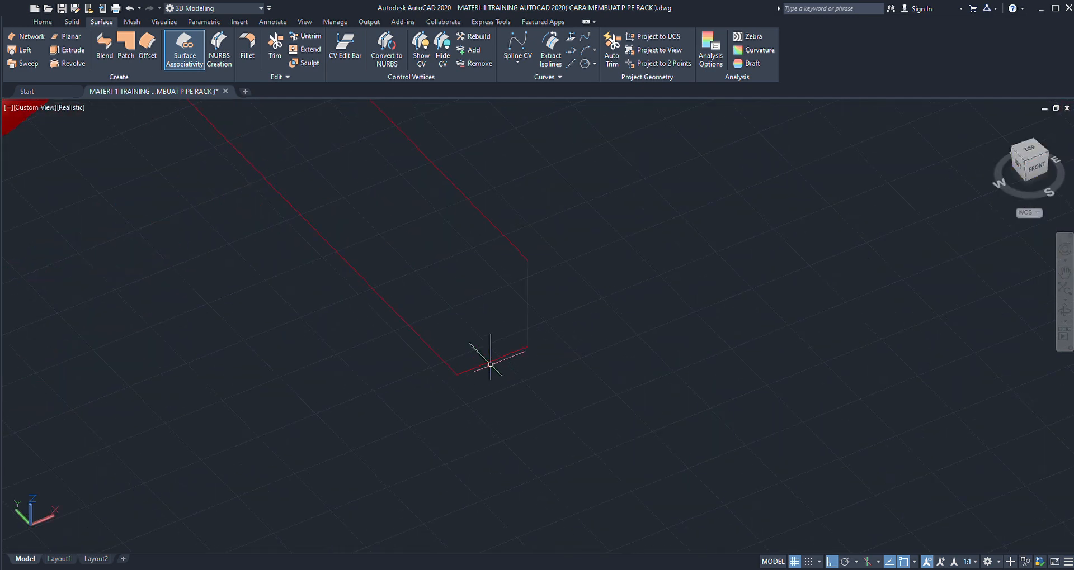
pyautogui.scroll(3, 486, 360)
pyautogui.click(494, 355)
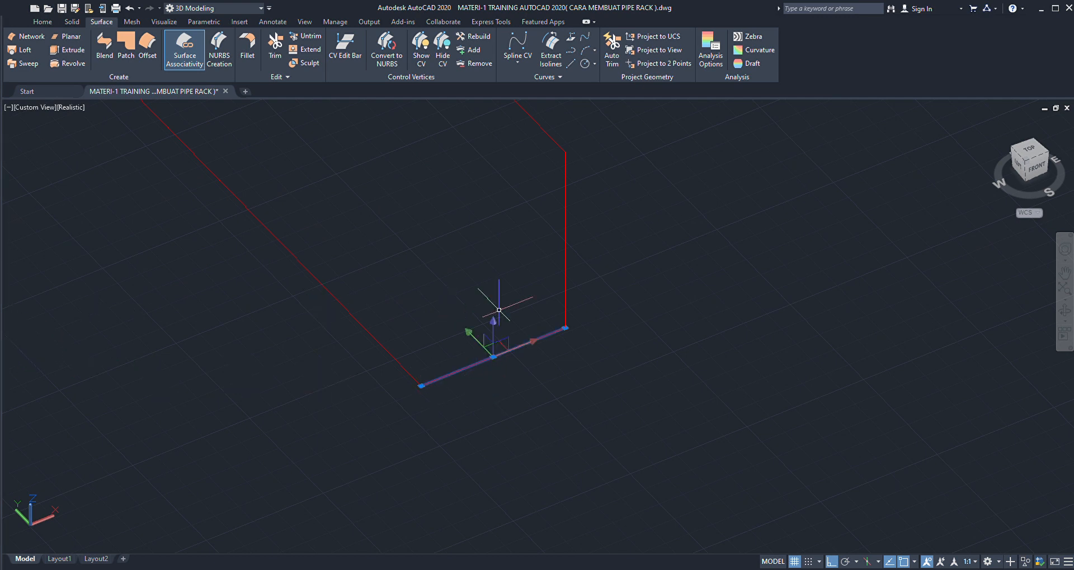
pyautogui.scroll(-4, 595, 334)
pyautogui.press('Escape')
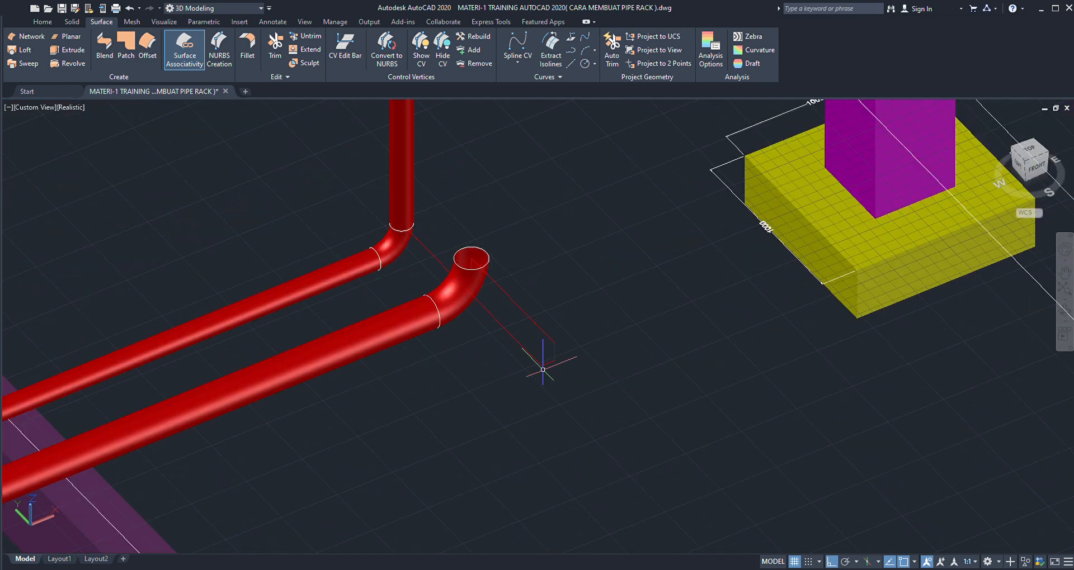
# - Move the second run's straight pipe, elbow and opening circle from the vertical line's lower end to the reference corner
pyautogui.scroll(3, 480, 246)
pyautogui.scroll(3, 490, 244)
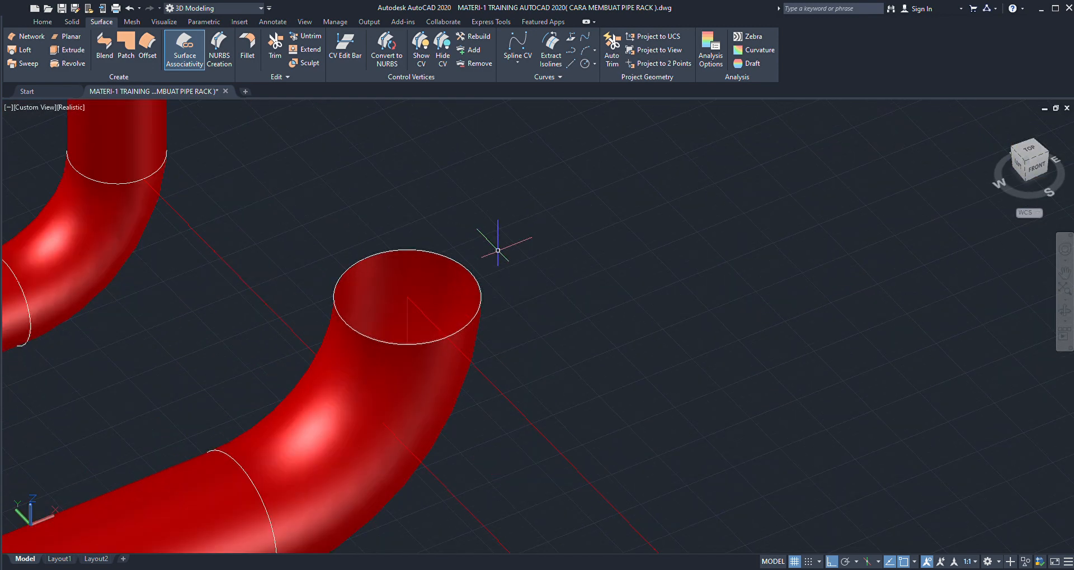
pyautogui.click(480, 280)
pyautogui.scroll(-4, 374, 312)
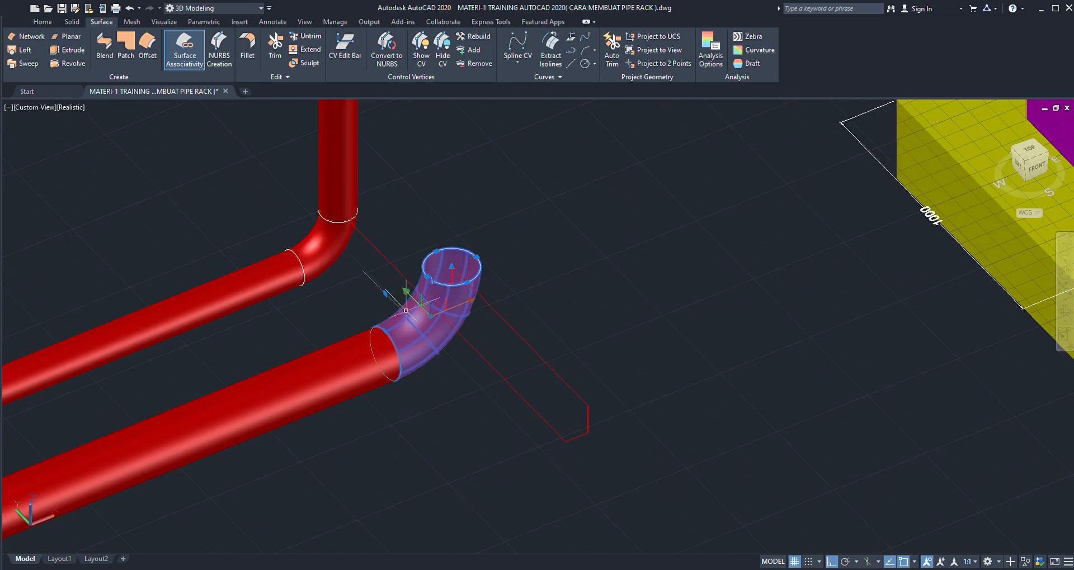
pyautogui.scroll(3, 374, 311)
pyautogui.click(361, 346)
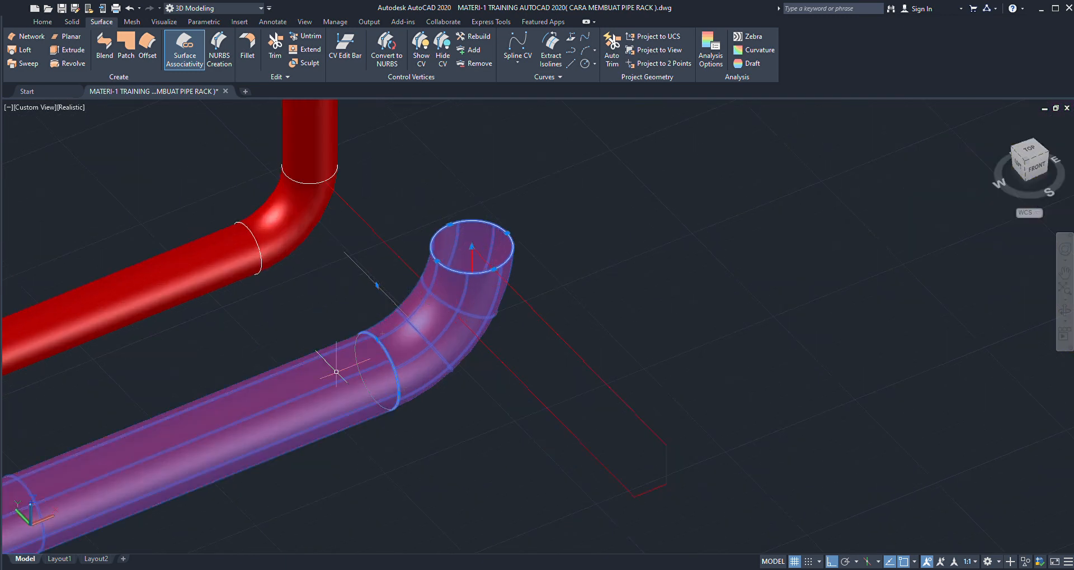
pyautogui.scroll(-5, 444, 350)
pyautogui.scroll(3, 436, 354)
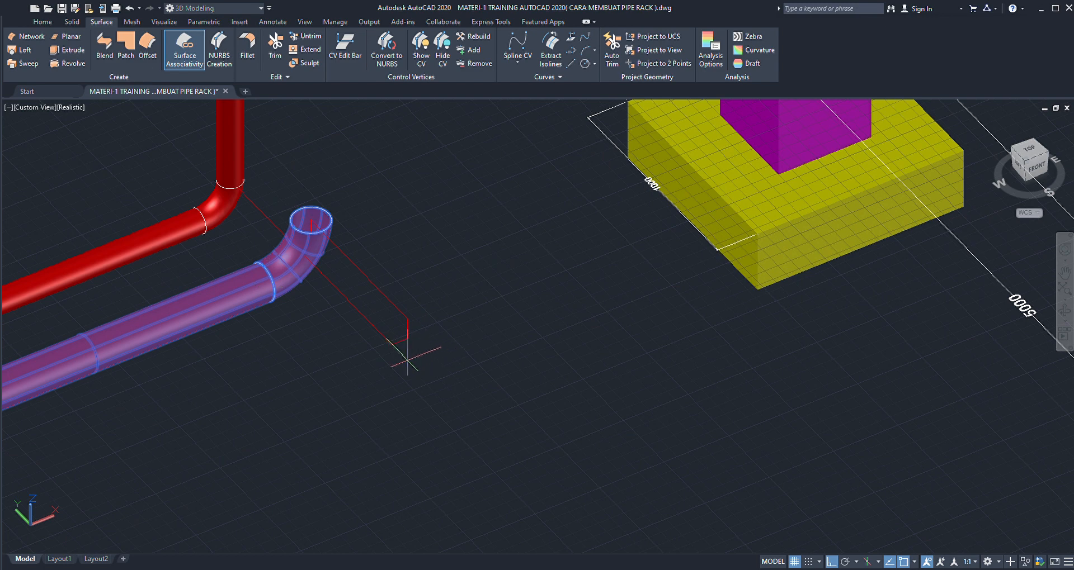
pyautogui.scroll(5, 408, 360)
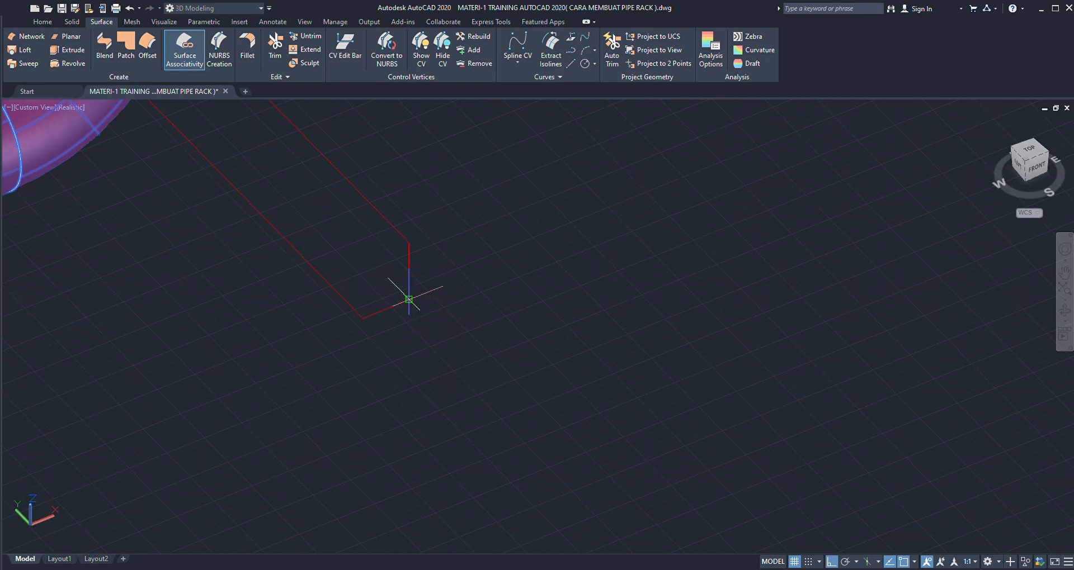
pyautogui.press('Escape')
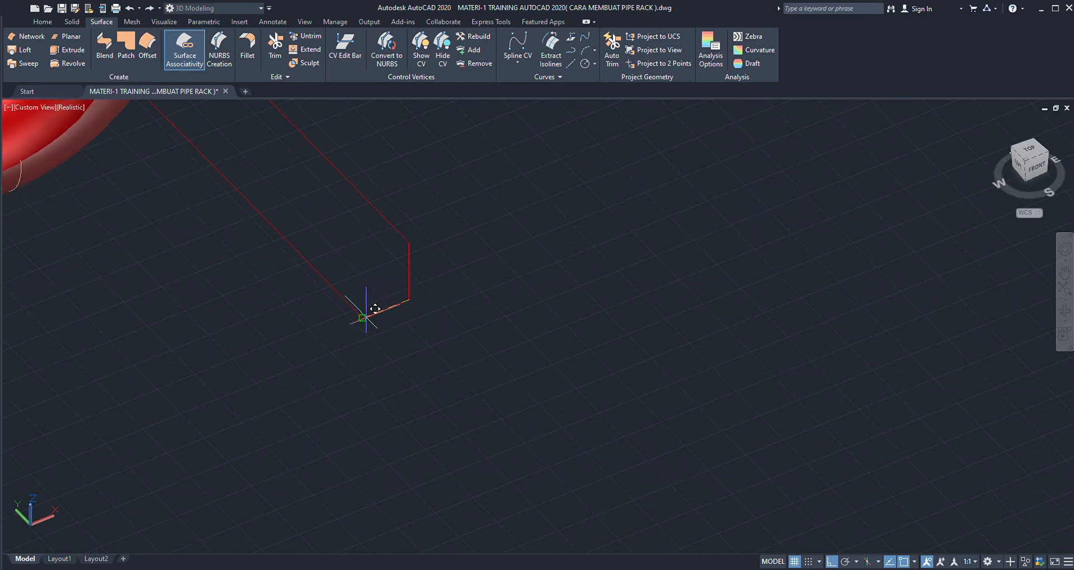
pyautogui.scroll(-5, 362, 318)
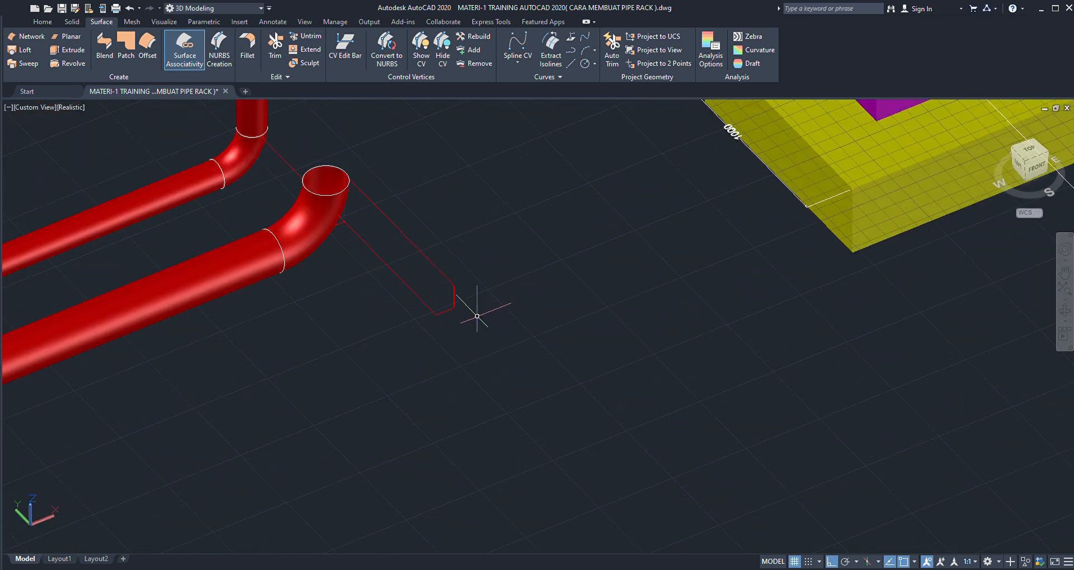
# - Delete the leftover reference lines at the second elbow and beyond it
pyautogui.scroll(2, 372, 210)
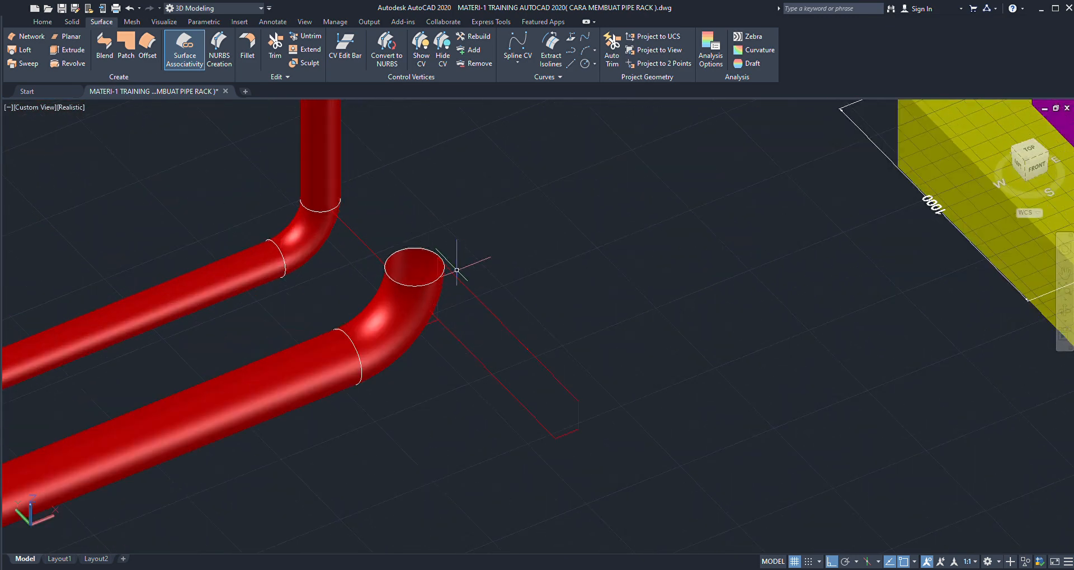
pyautogui.scroll(3, 434, 320)
pyautogui.scroll(2, 439, 323)
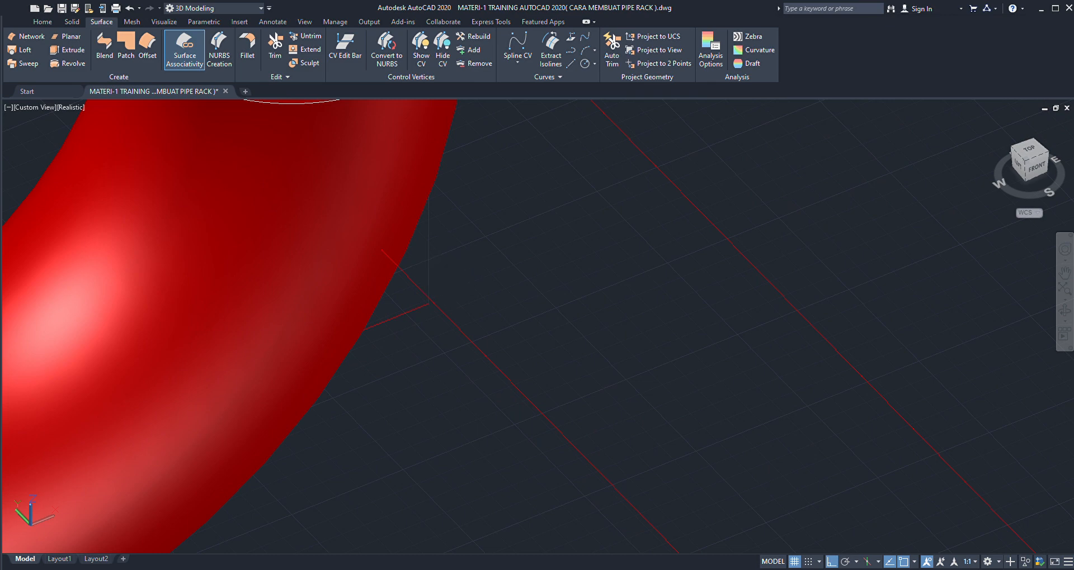
pyautogui.click(417, 306)
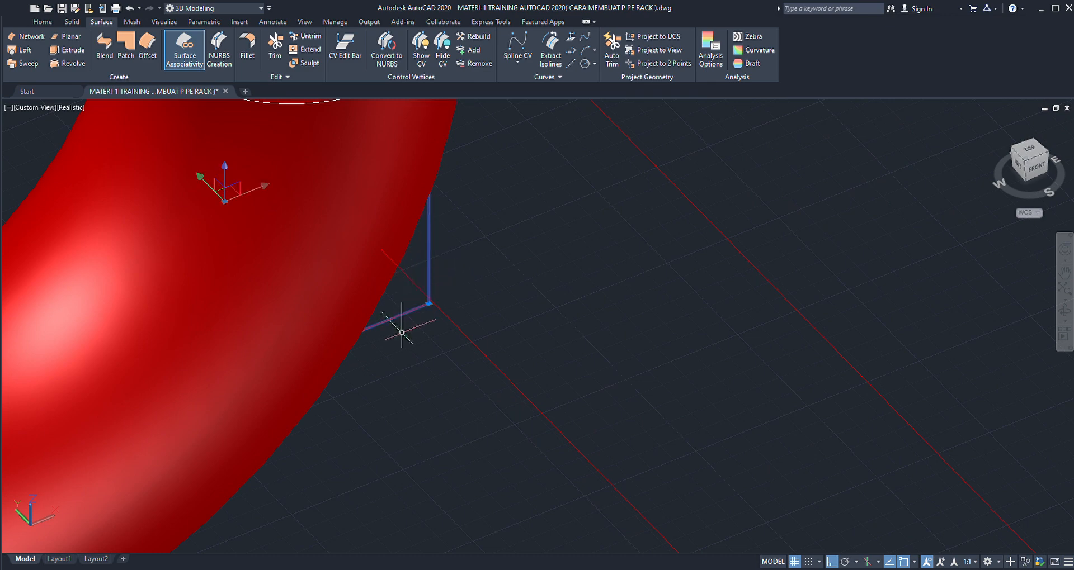
pyautogui.scroll(-3, 401, 333)
pyautogui.scroll(-3, 551, 312)
pyautogui.click(611, 339)
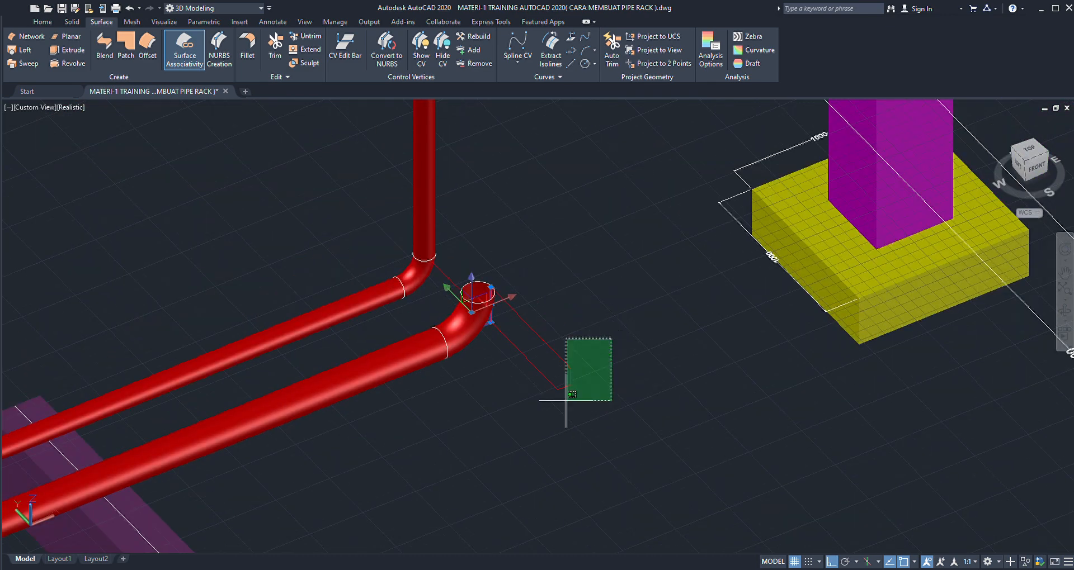
pyautogui.click(566, 400)
pyautogui.press('Delete')
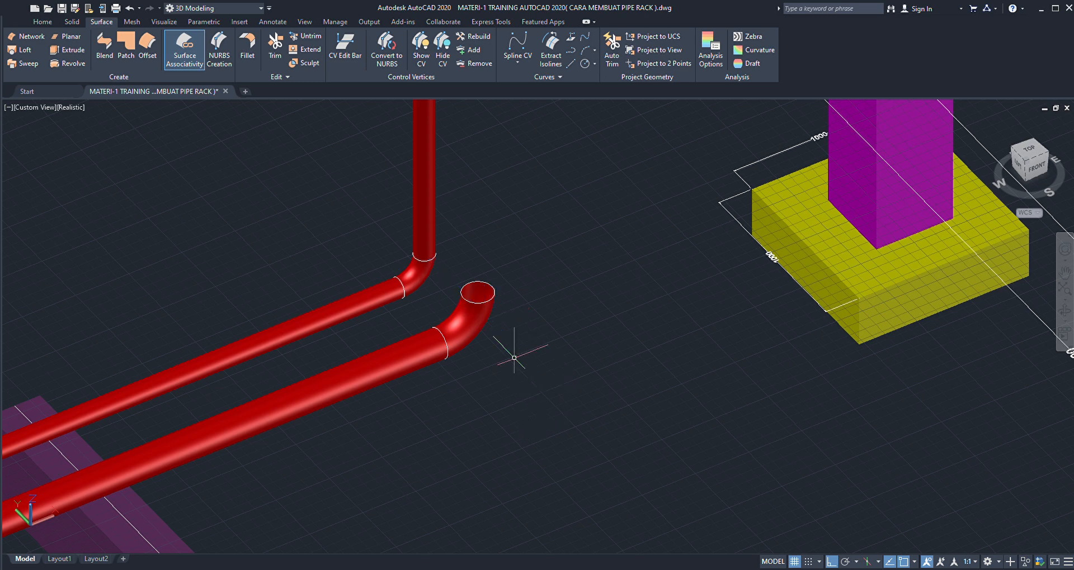
# - Draw a straight reference line from the centre of the first elbow's upper circle out past the second elbow
pyautogui.scroll(3, 460, 257)
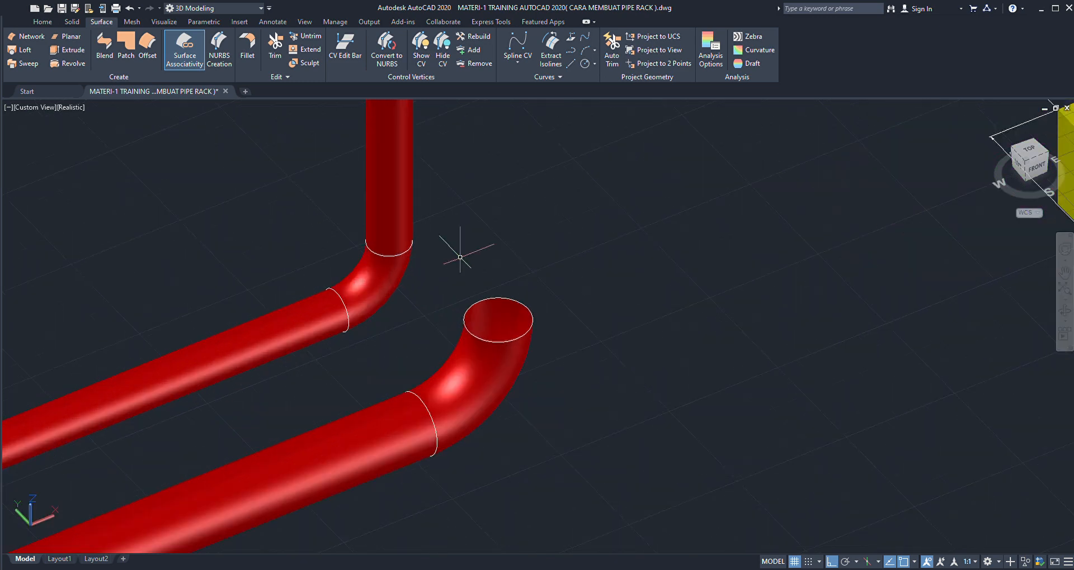
pyautogui.write('l')
pyautogui.press('Return')
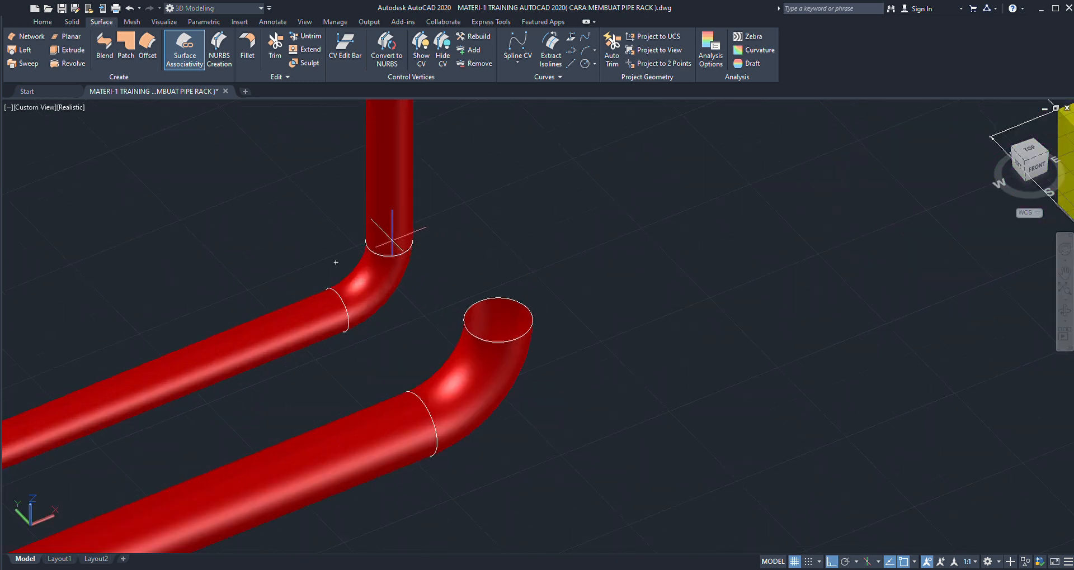
pyautogui.click(389, 241)
pyautogui.scroll(-3, 439, 269)
pyautogui.scroll(1, 431, 313)
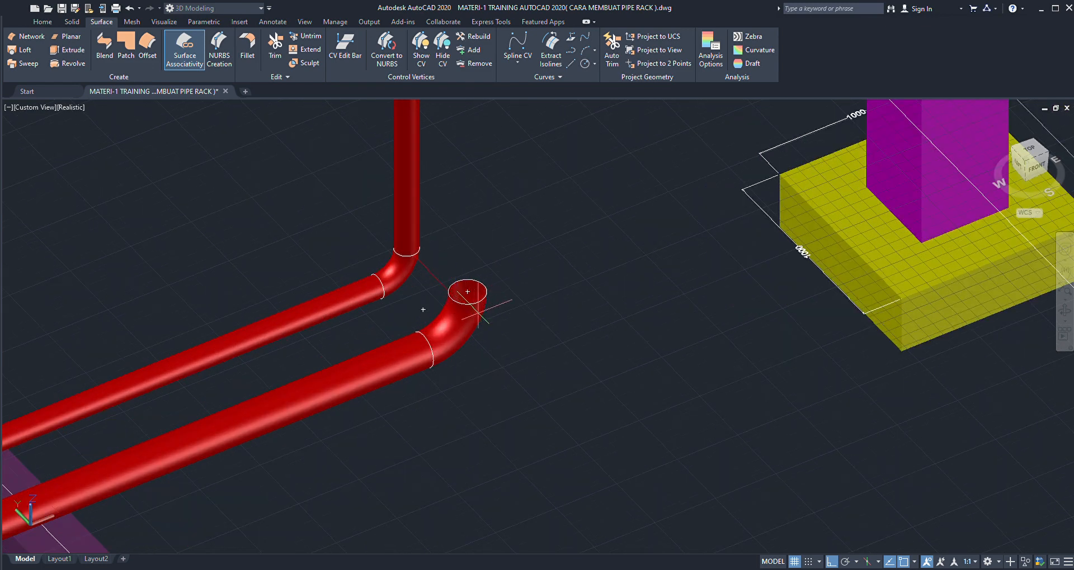
pyautogui.click(552, 379)
pyautogui.press('Return')
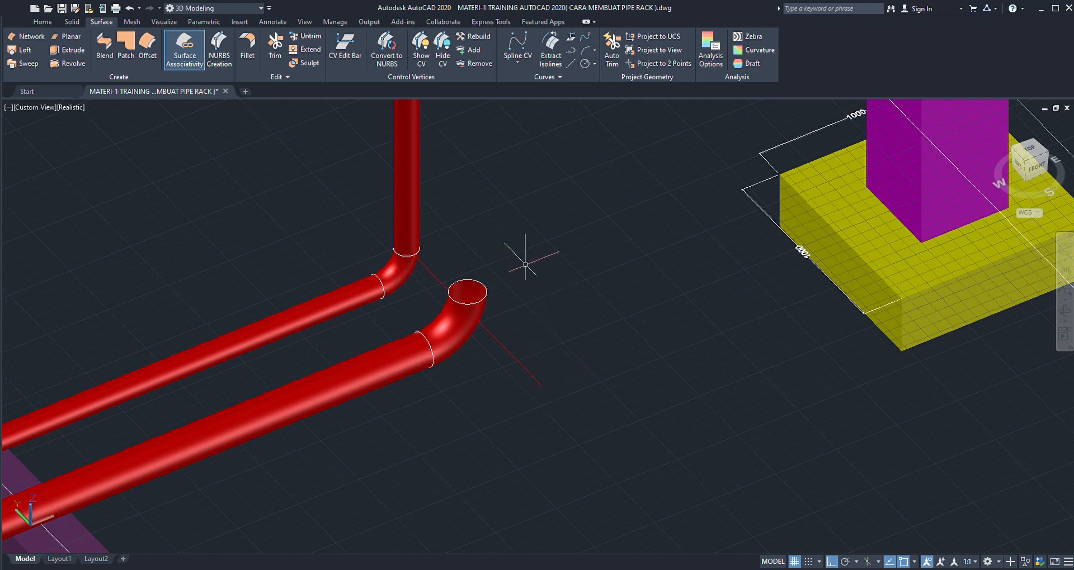
# - Draw a reference line from the centre of the second elbow's opening back past the first run's vertical pipe
pyautogui.press('Return')
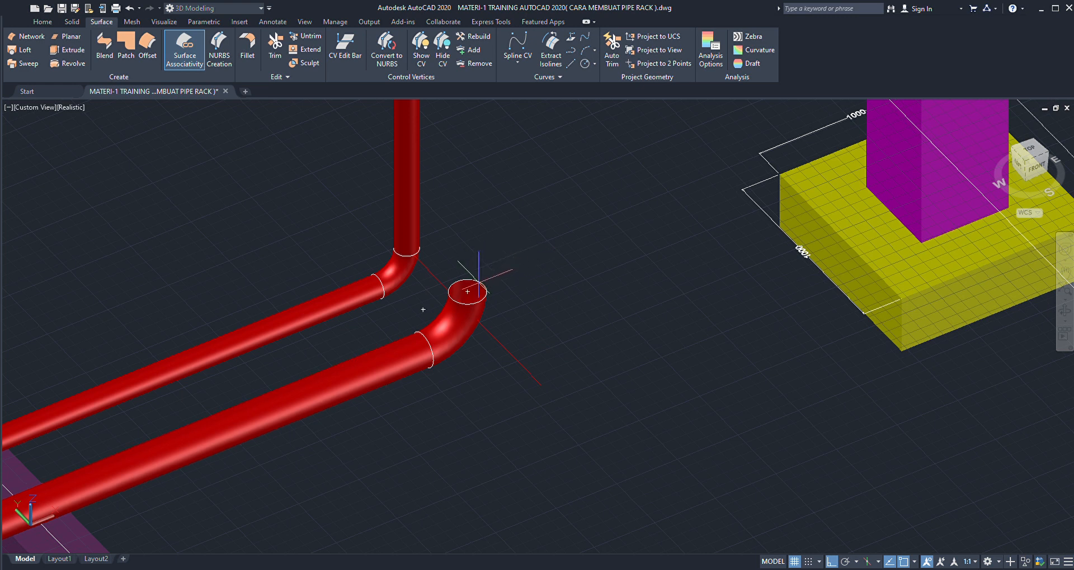
pyautogui.click(467, 292)
pyautogui.press('Return')
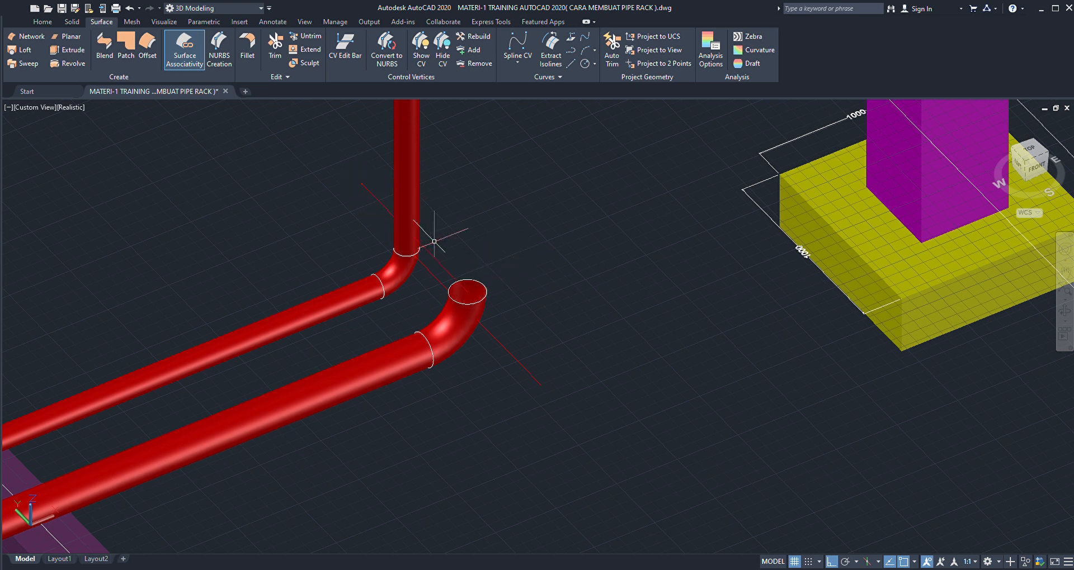
# - Delete the reference line that starts at the first elbow's circle
pyautogui.click(534, 347)
pyautogui.click(509, 383)
pyautogui.press('Delete')
# - Examine both pipe runs from several angles to check how their elbows line up beside the rack columns
pyautogui.scroll(-4, 503, 376)
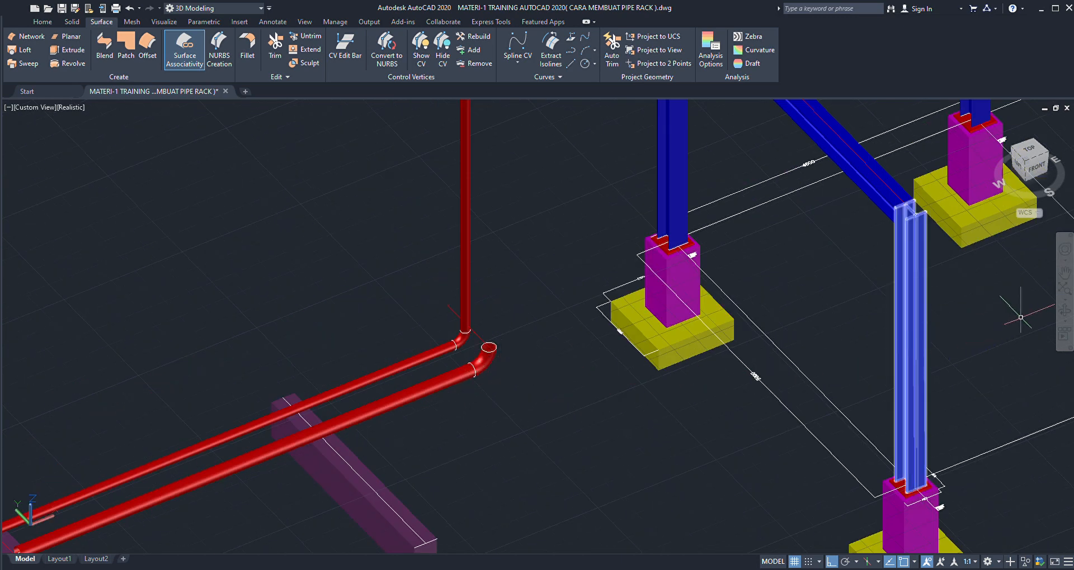
pyautogui.click(1063, 313)
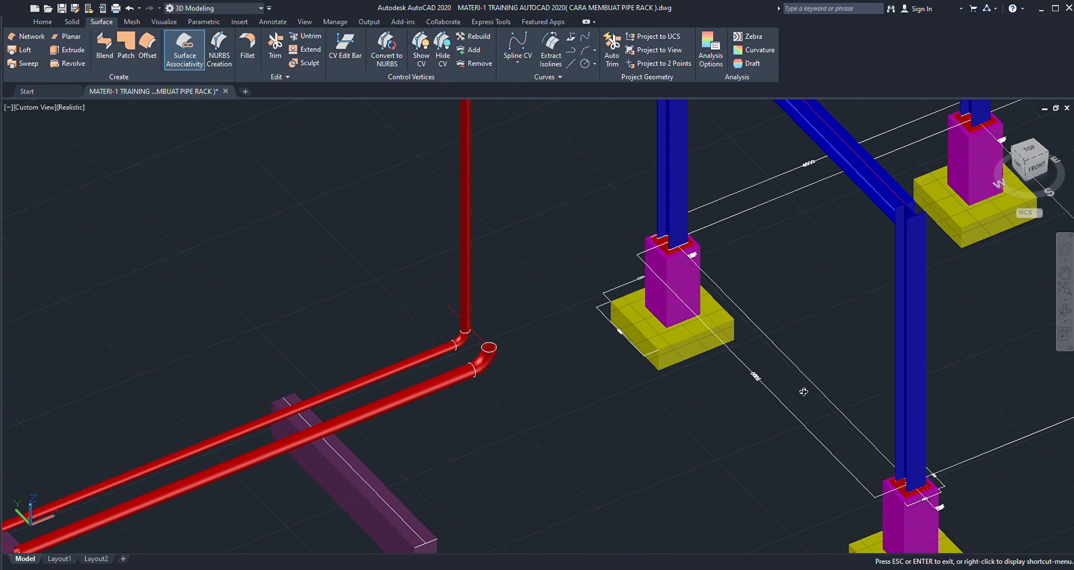
pyautogui.moveTo(803, 391); pyautogui.dragTo(709, 379)
pyautogui.scroll(6, 509, 240)
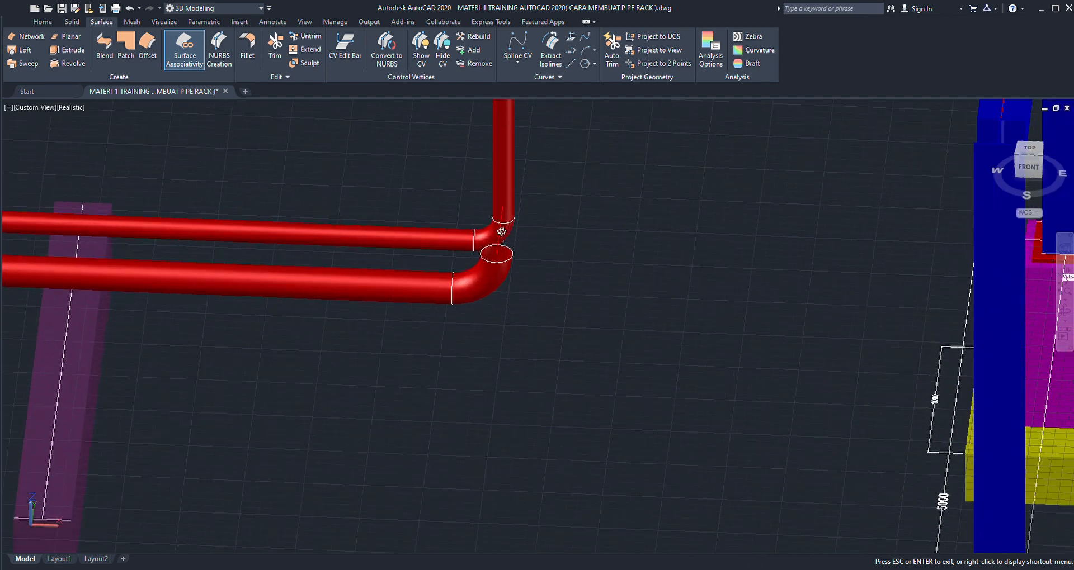
pyautogui.moveTo(590, 323); pyautogui.dragTo(560, 360)
pyautogui.scroll(-8, 509, 330)
pyautogui.scroll(2, 530, 300)
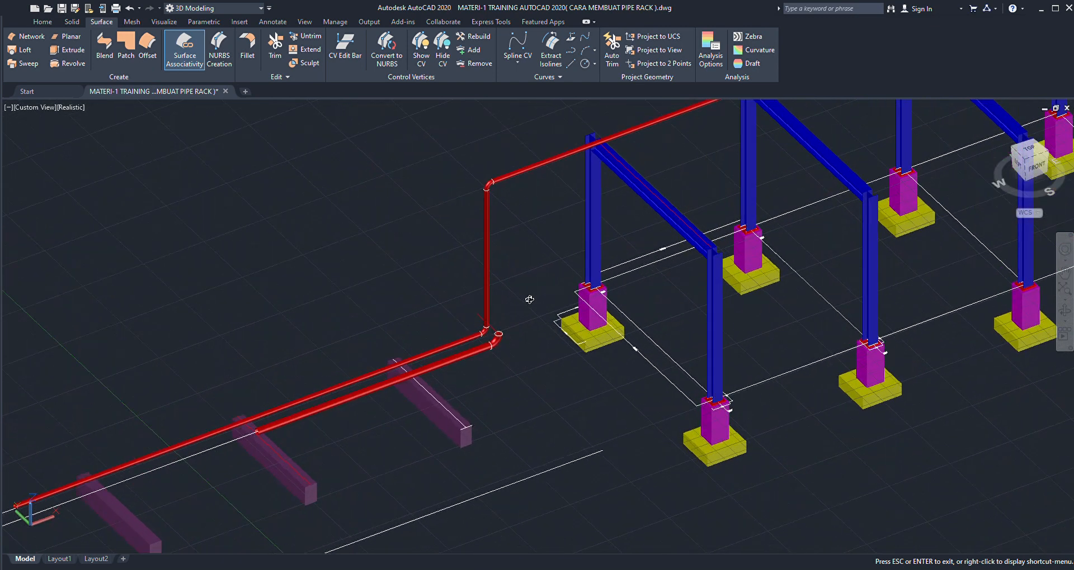
pyautogui.press('Escape')
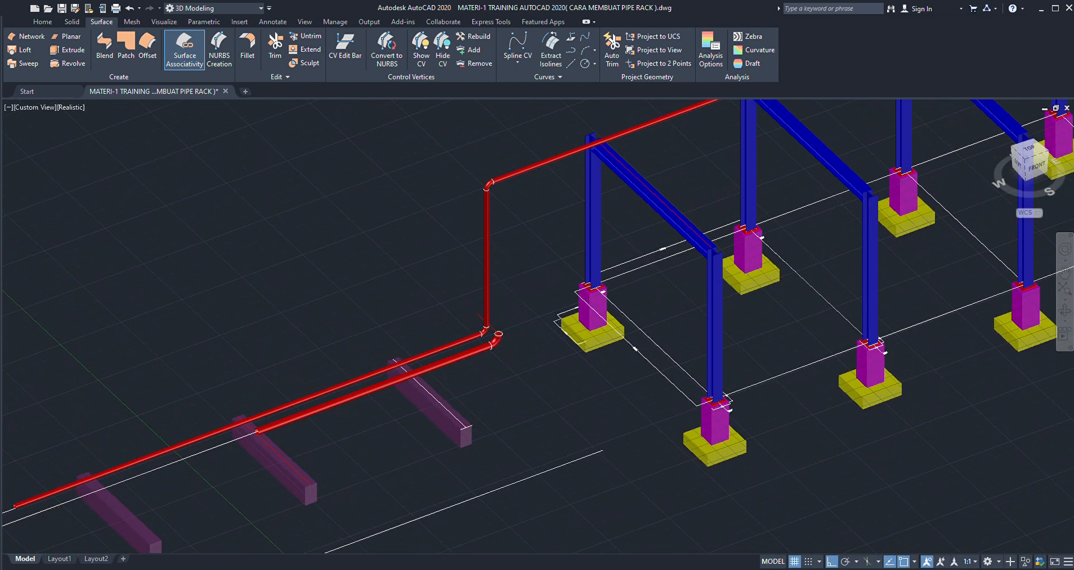
pyautogui.scroll(3, 507, 295)
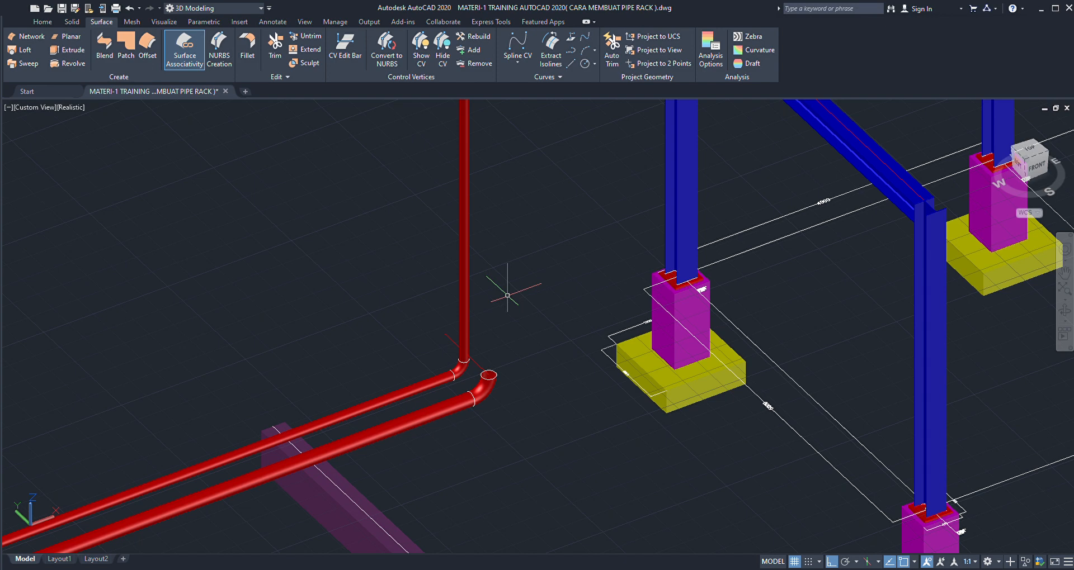
pyautogui.scroll(3, 496, 392)
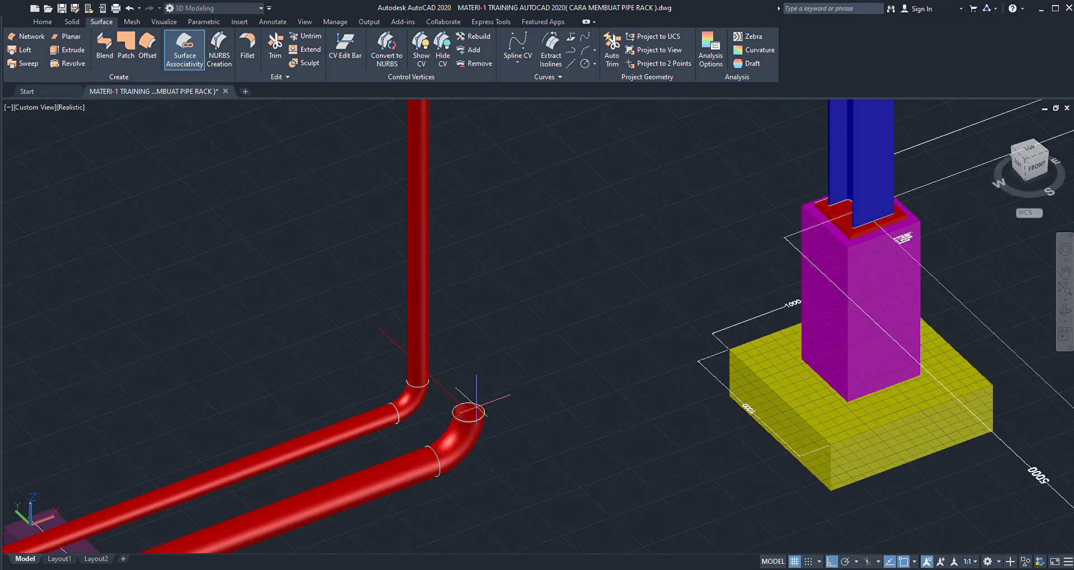
# - Draw a vertical reference line from the centre of the second elbow's opening up past the first run's upper elbow
pyautogui.scroll(-5, 490, 342)
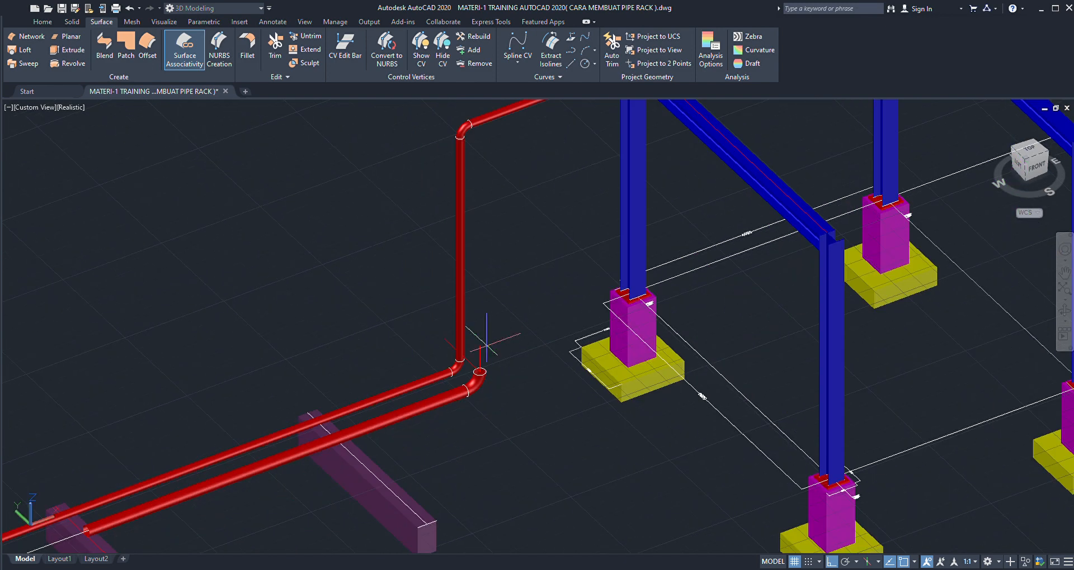
pyautogui.scroll(2, 505, 195)
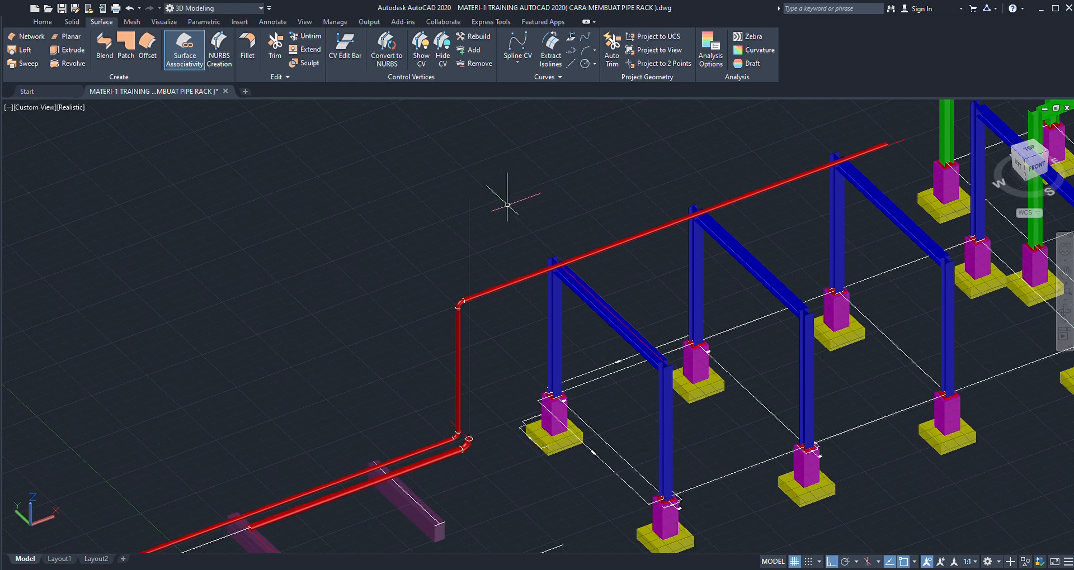
pyautogui.scroll(2, 505, 200)
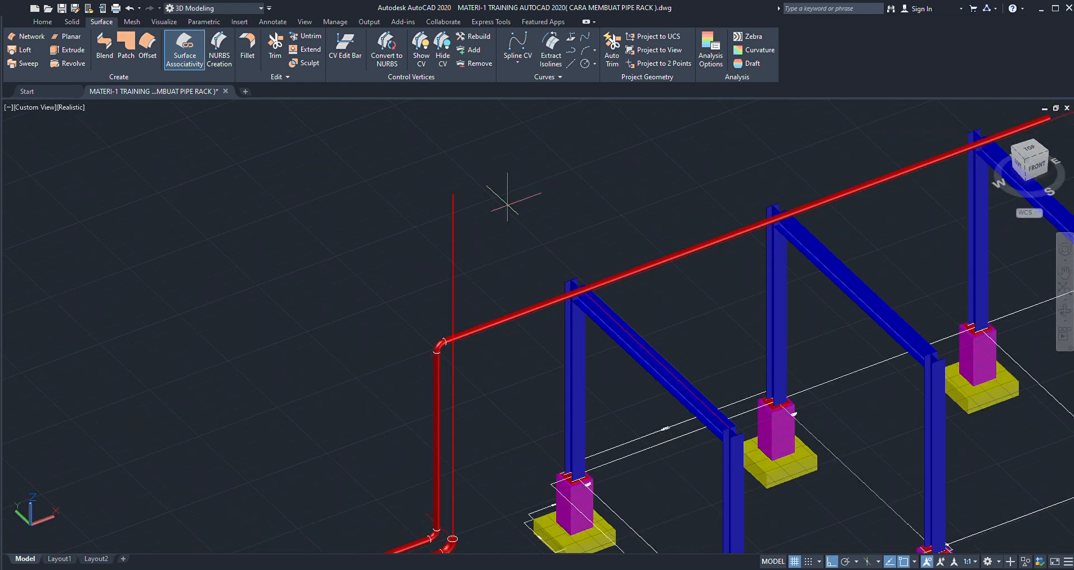
# - Draw a horizontal reference line from the first rack beam's centreline out past the vertical reference line, and delete the helper line running across the rack
pyautogui.press('Return')
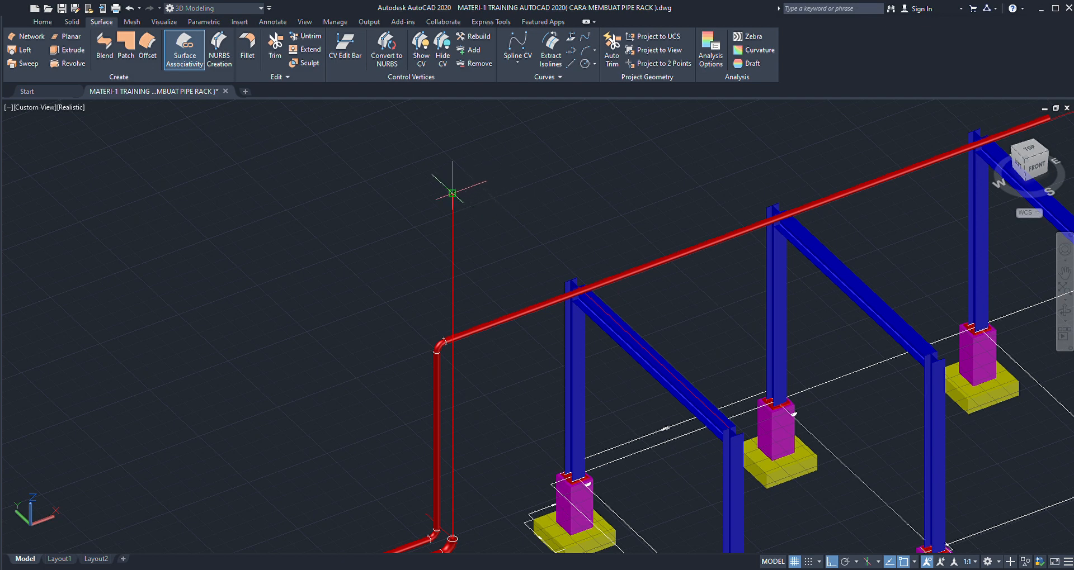
pyautogui.scroll(5, 585, 297)
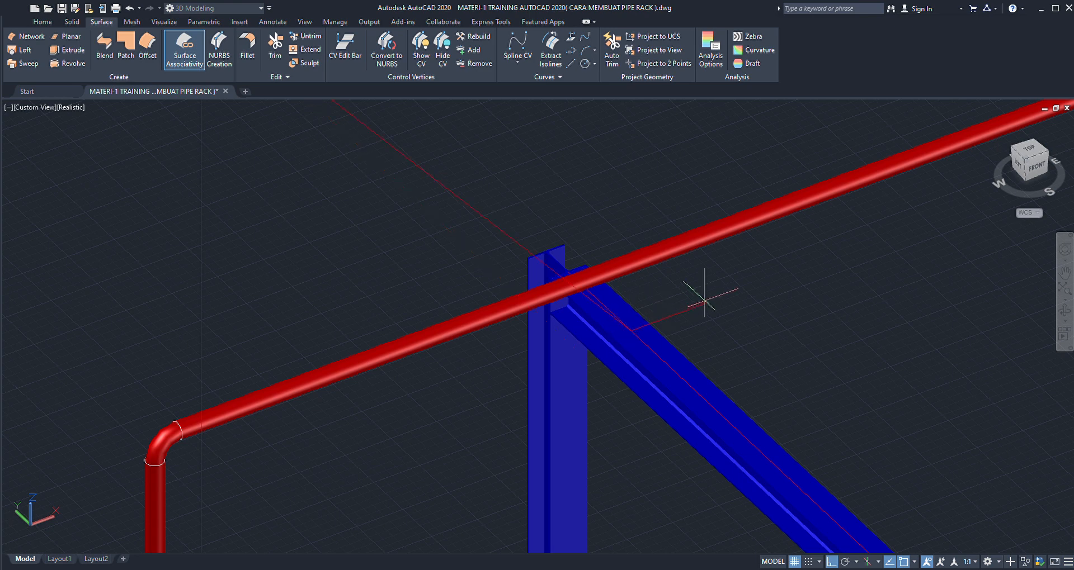
pyautogui.scroll(-8, 683, 299)
pyautogui.scroll(5, 645, 324)
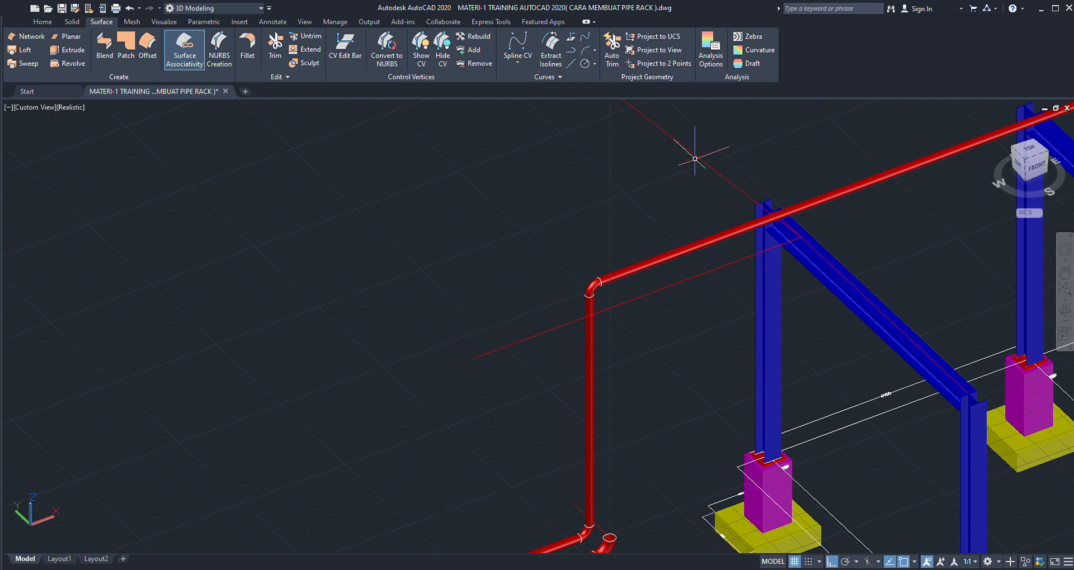
pyautogui.scroll(3, 699, 152)
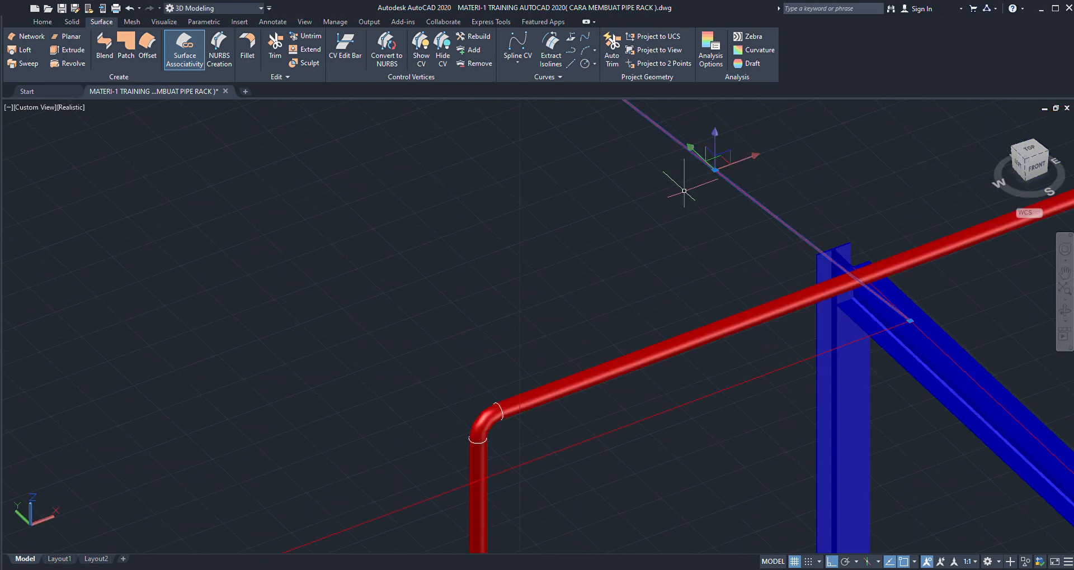
pyautogui.scroll(-4, 621, 184)
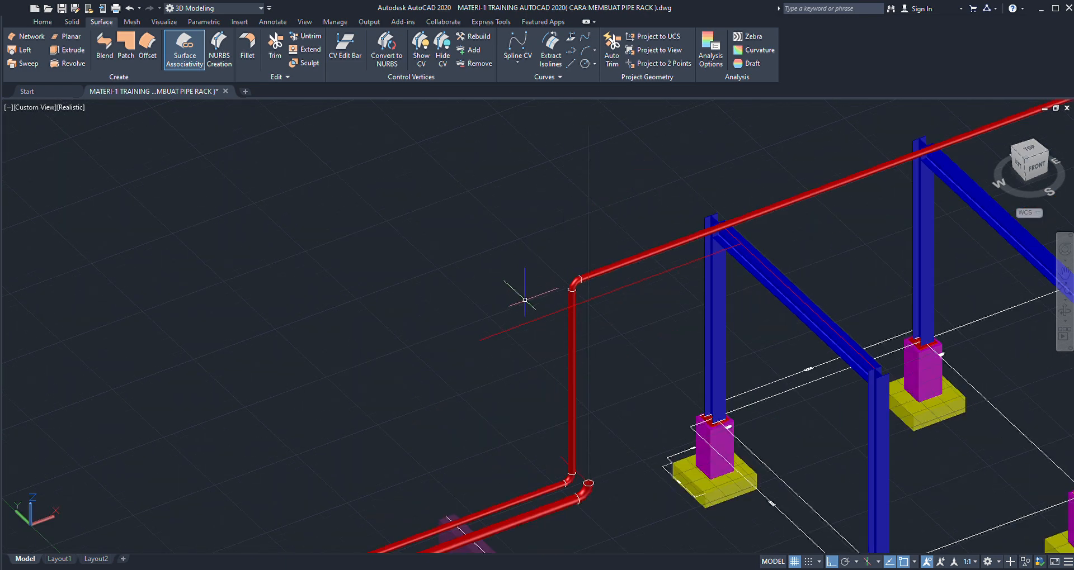
# - Shorten the horizontal reference line so its free end meets the vertical reference line
pyautogui.click(510, 329)
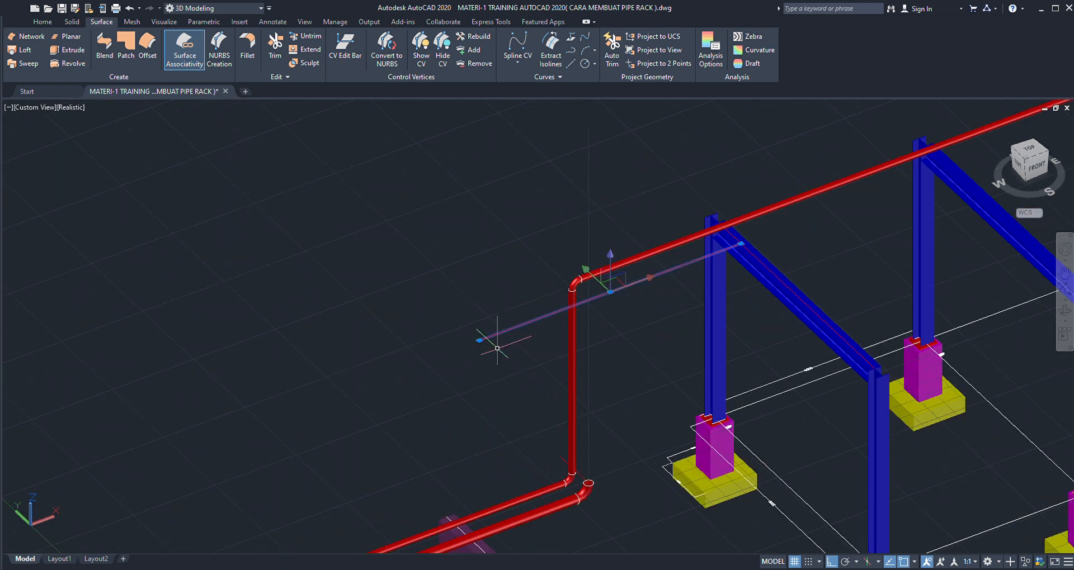
pyautogui.click(480, 340)
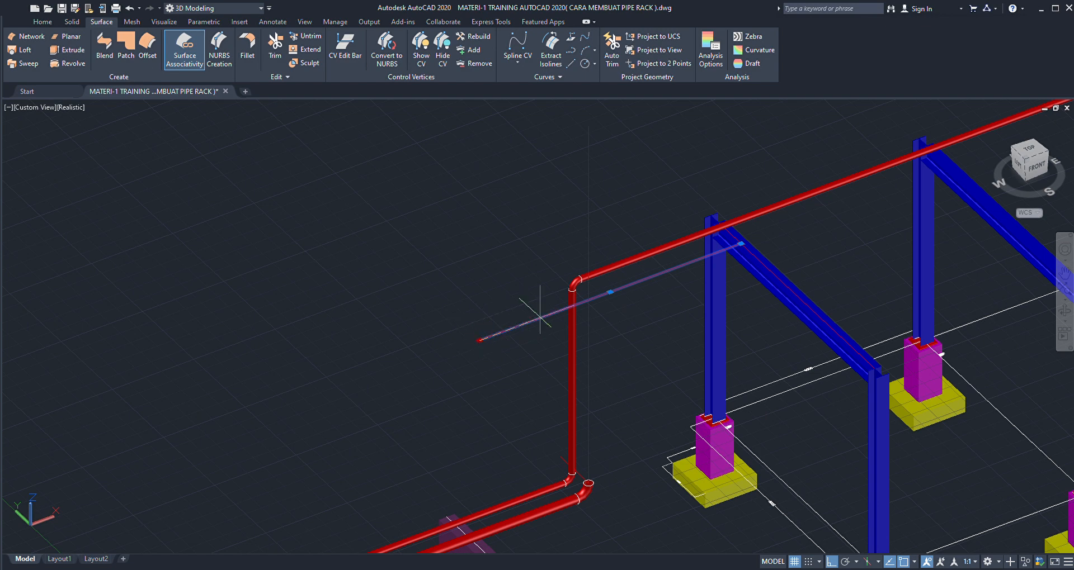
pyautogui.scroll(3, 567, 307)
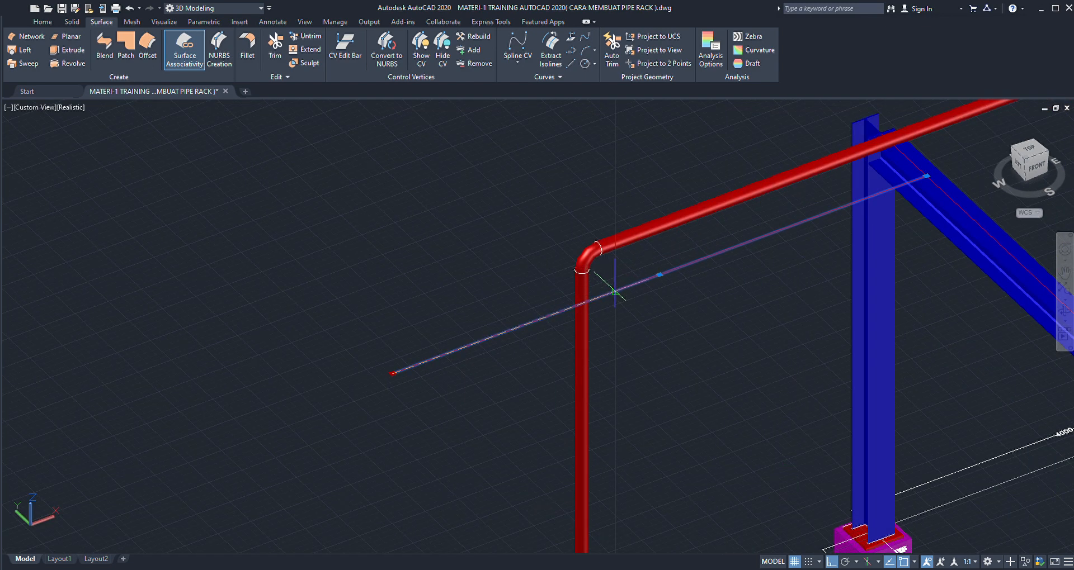
pyautogui.click(615, 292)
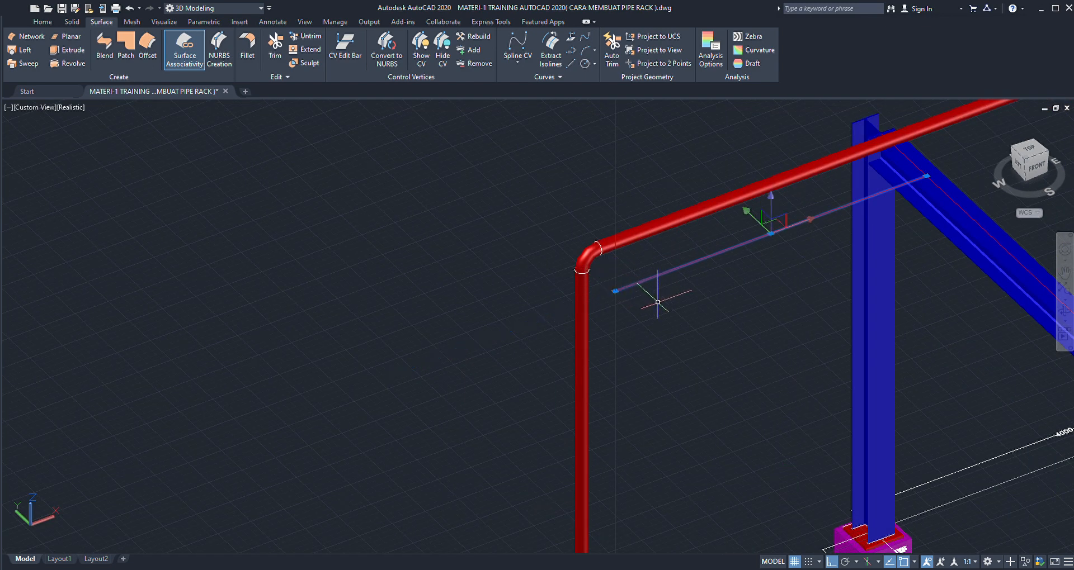
pyautogui.press('Escape')
# - Shorten the vertical reference line so its upper end meets the end of the horizontal reference line
pyautogui.scroll(-4, 618, 311)
pyautogui.click(644, 185)
pyautogui.click(615, 205)
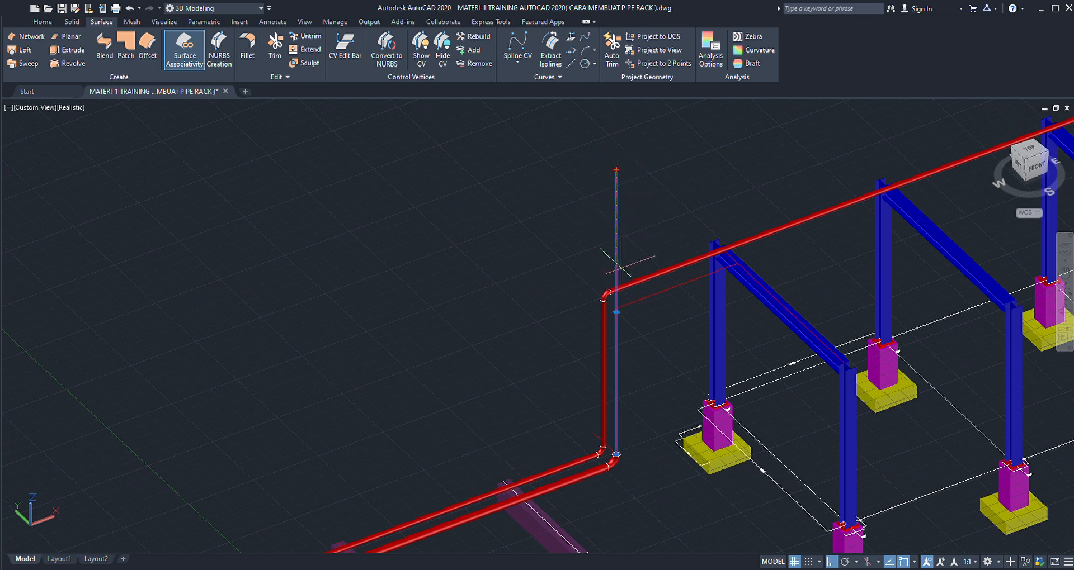
pyautogui.scroll(3, 621, 271)
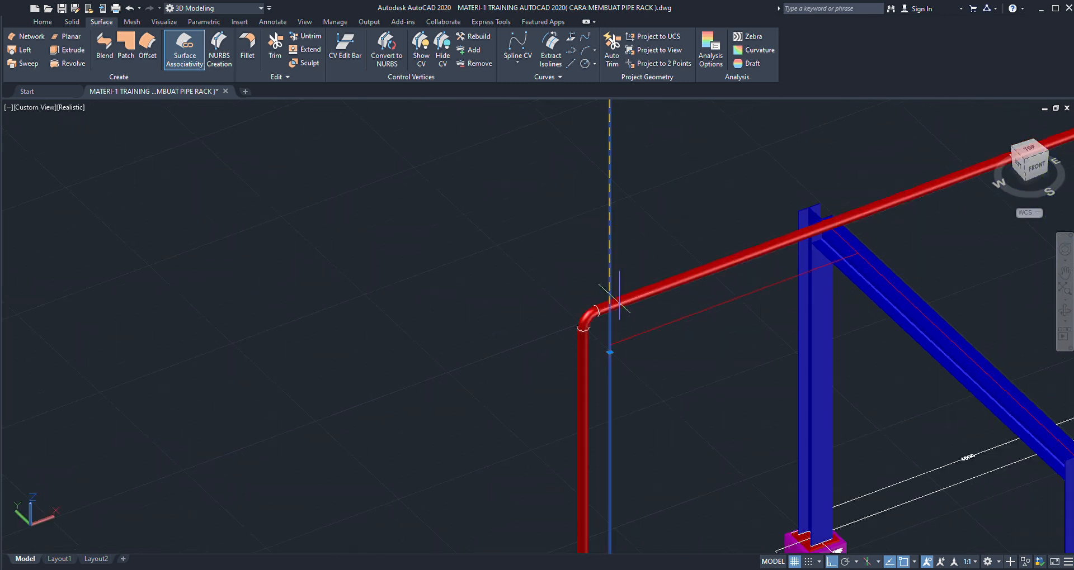
pyautogui.click(611, 345)
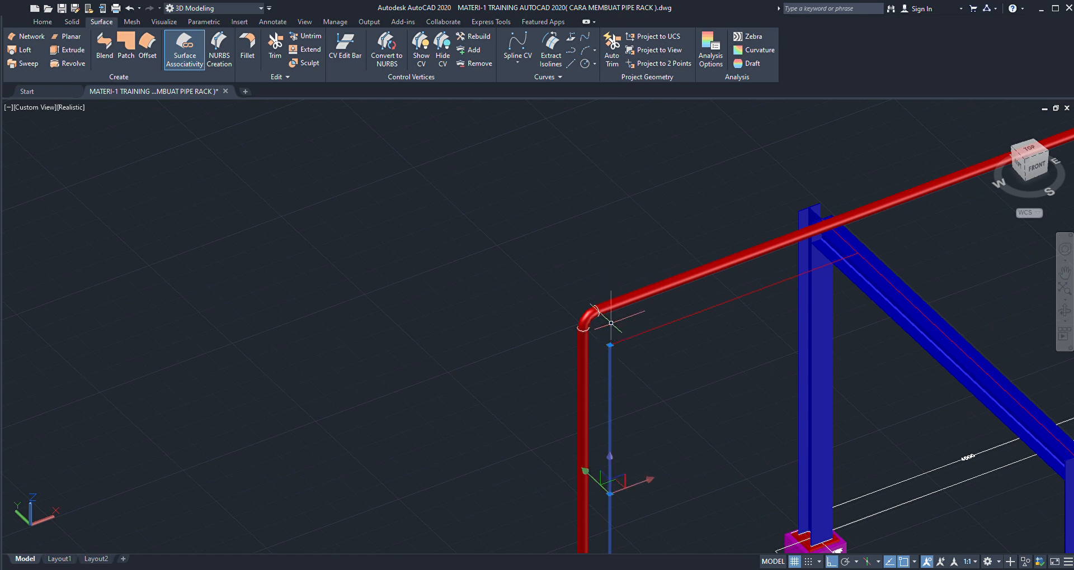
# - Copy the second run's lower elbow up along the vertical reference line to just below the first run's upper elbow
pyautogui.scroll(-3, 541, 227)
pyautogui.scroll(-2, 559, 246)
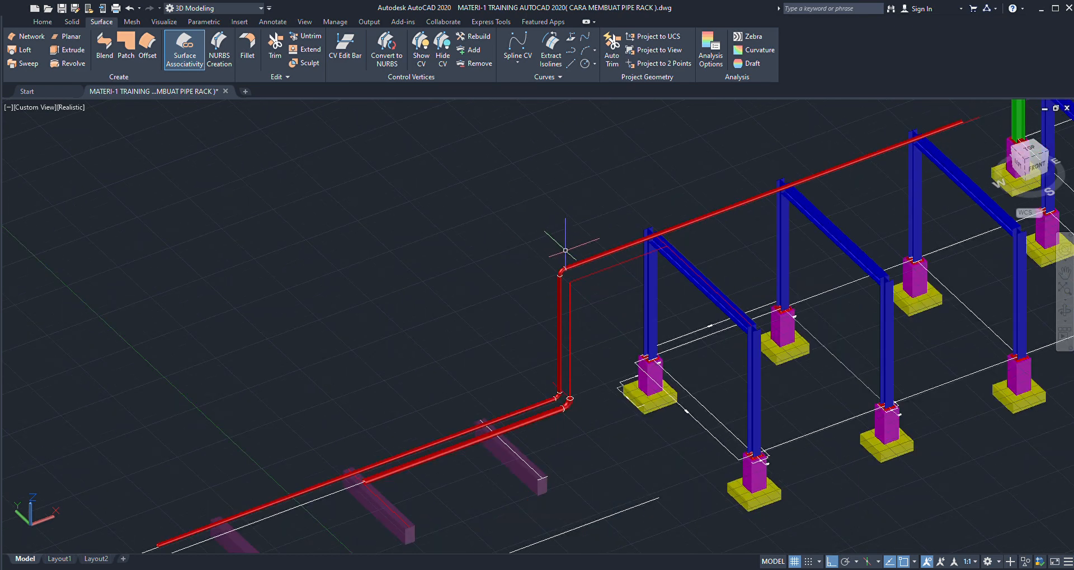
pyautogui.scroll(5, 575, 385)
pyautogui.scroll(4, 574, 385)
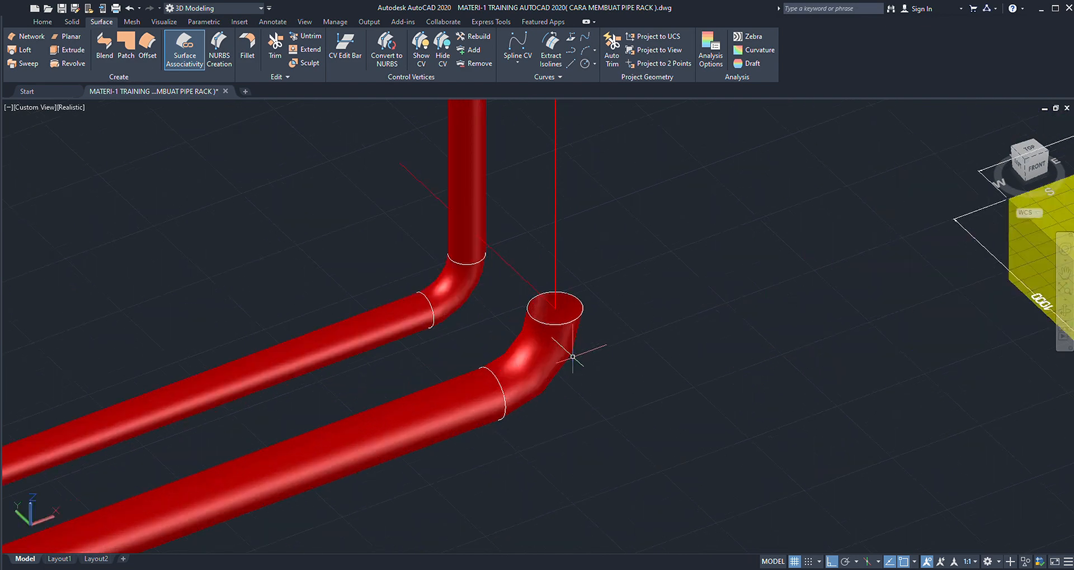
pyautogui.click(545, 350)
pyautogui.scroll(-3, 535, 347)
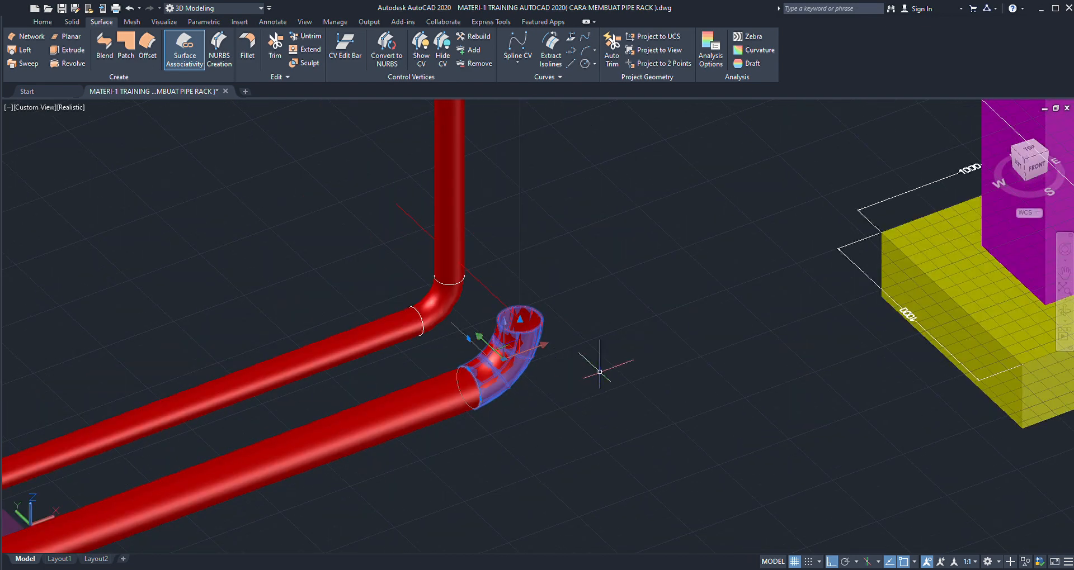
pyautogui.scroll(-3, 599, 372)
pyautogui.scroll(-2, 604, 341)
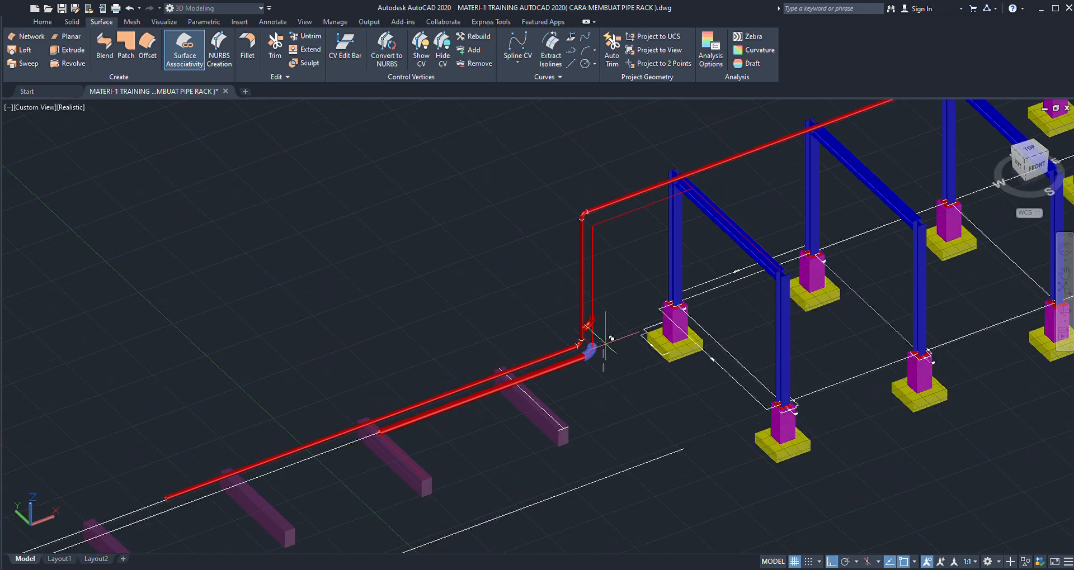
pyautogui.scroll(5, 607, 237)
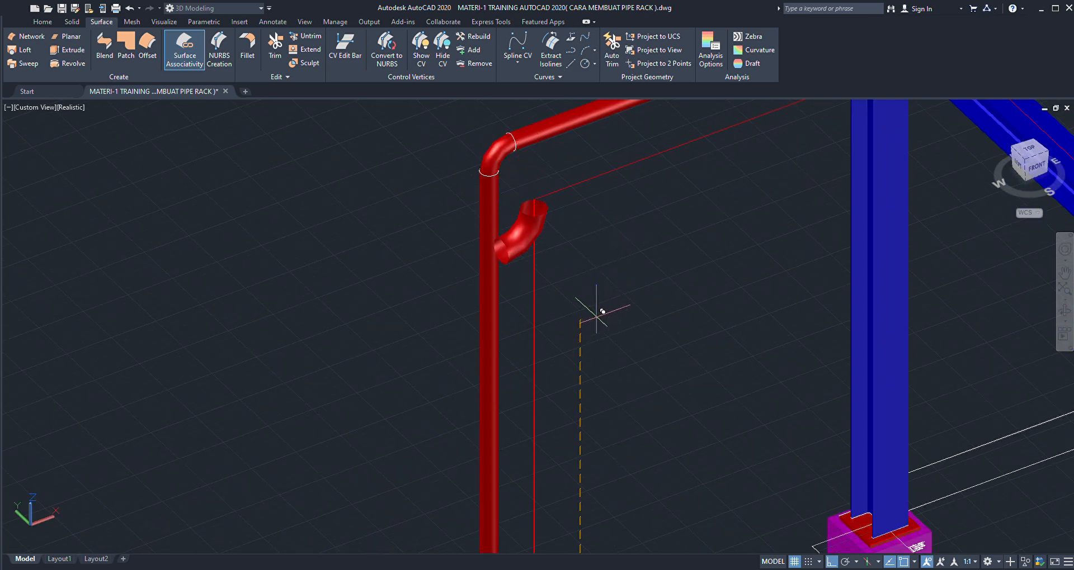
# - Move the copied elbow by its opening's centre onto the corner where the two reference lines meet
pyautogui.scroll(6, 534, 204)
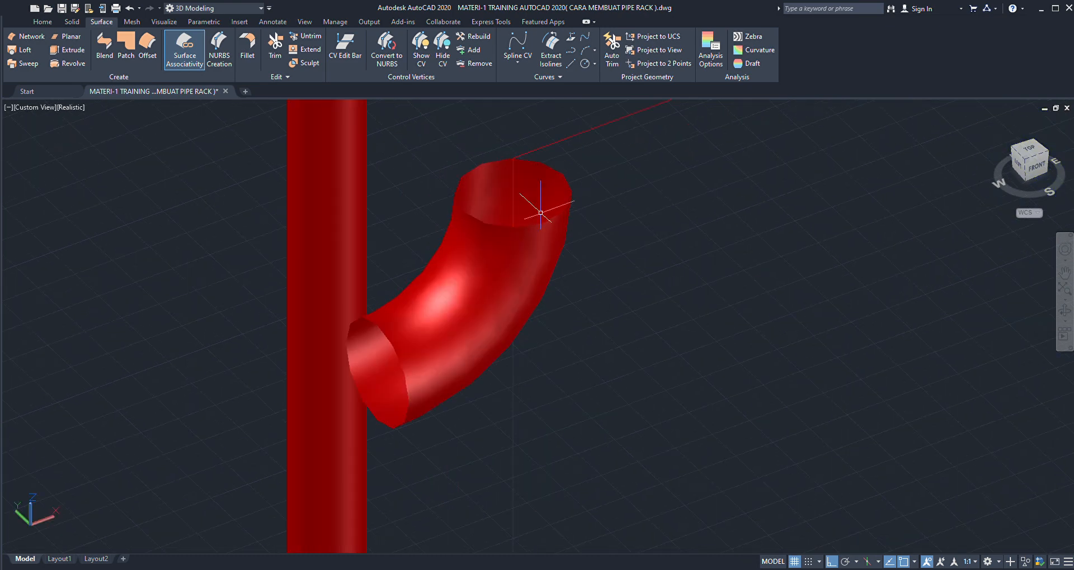
pyautogui.scroll(-6, 548, 223)
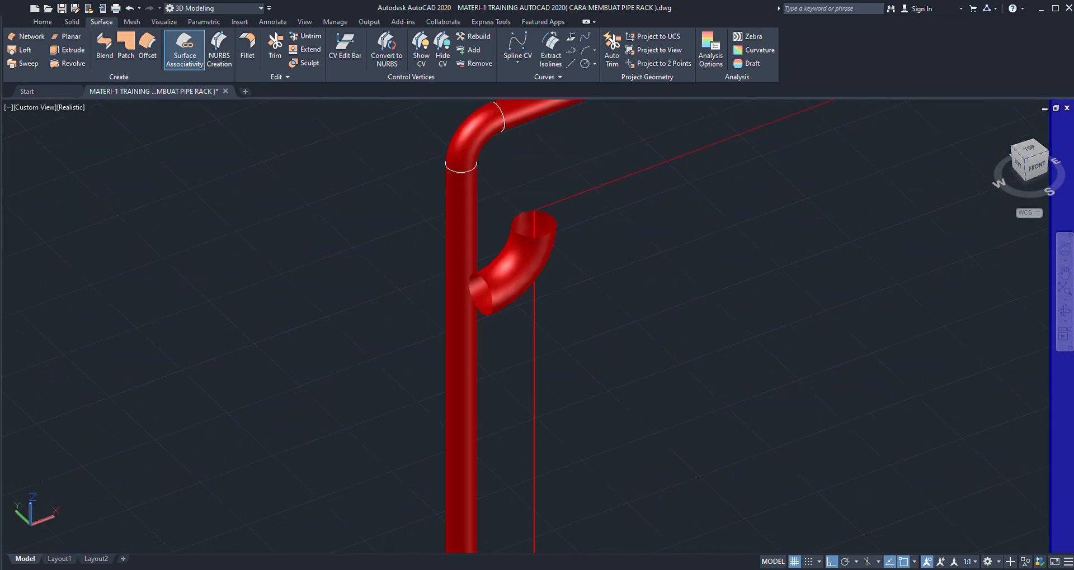
pyautogui.scroll(6, 550, 235)
pyautogui.click(552, 231)
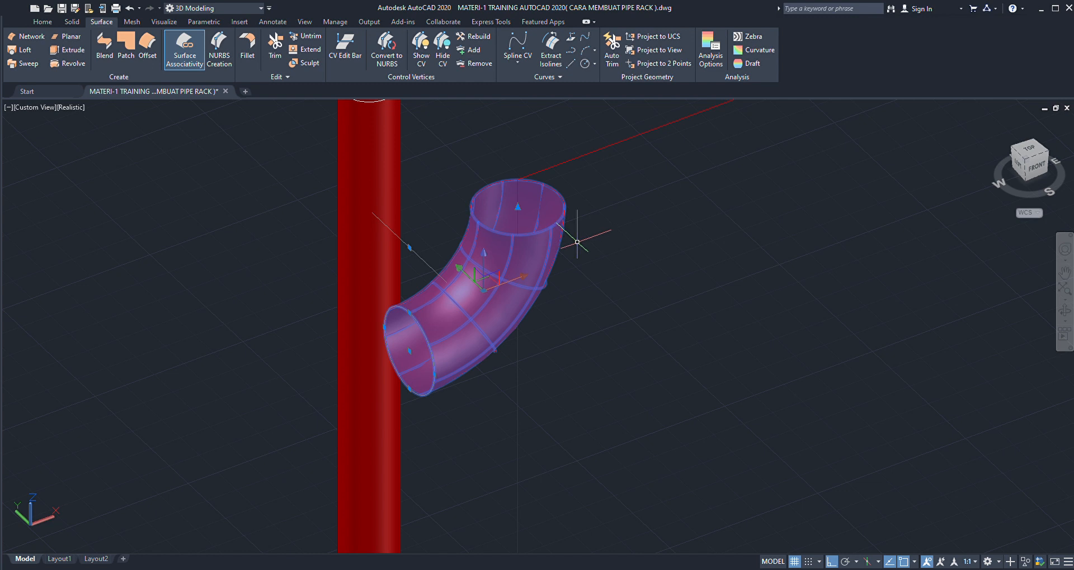
pyautogui.click(517, 207)
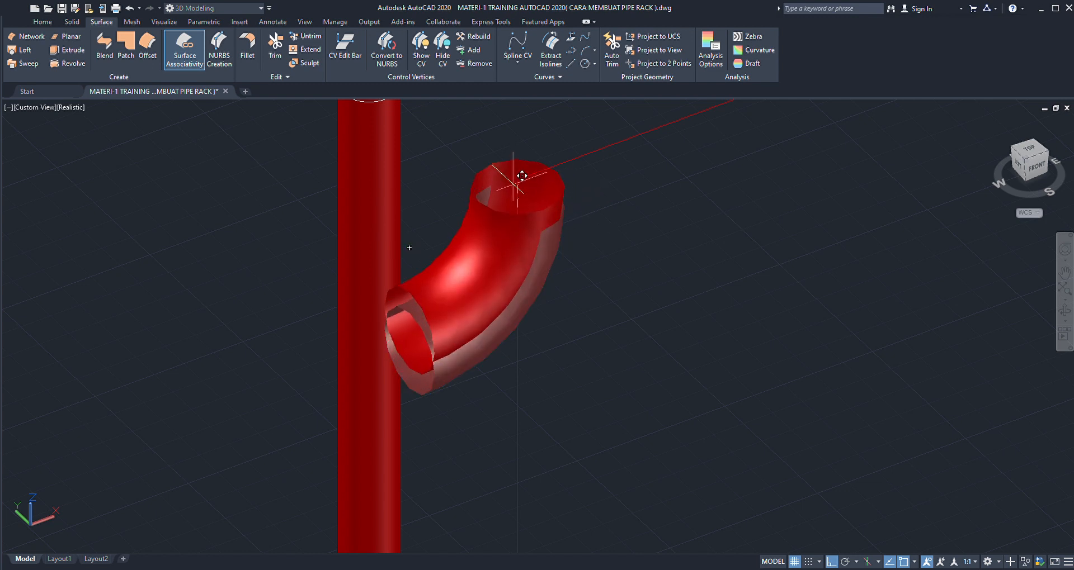
pyautogui.click(517, 178)
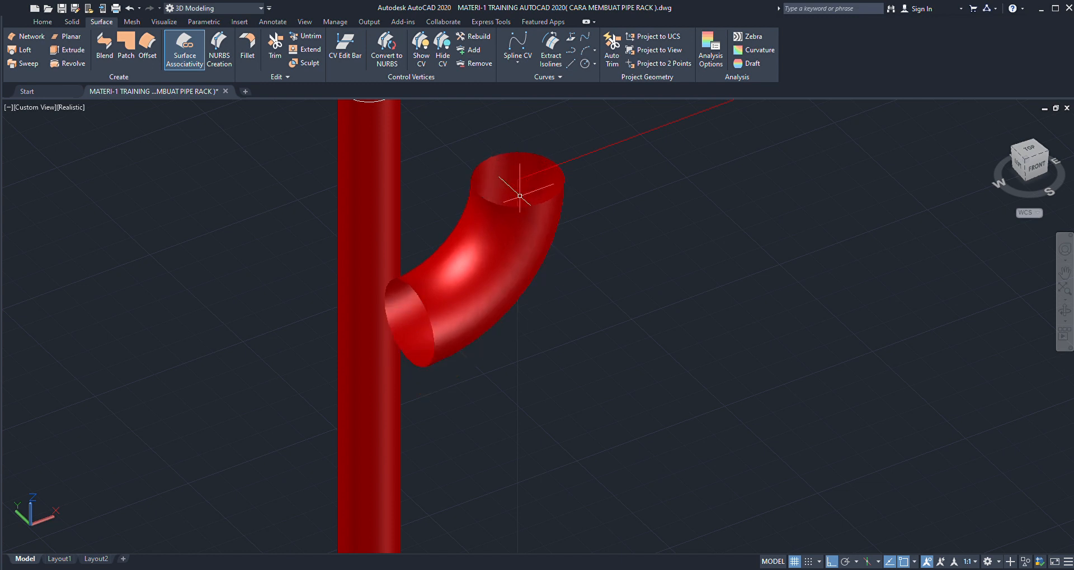
# - Examine how the copied elbow sits at the reference line corner relative to the first run's upper elbow
pyautogui.scroll(-5, 507, 292)
pyautogui.scroll(4, 515, 235)
pyautogui.scroll(3, 504, 267)
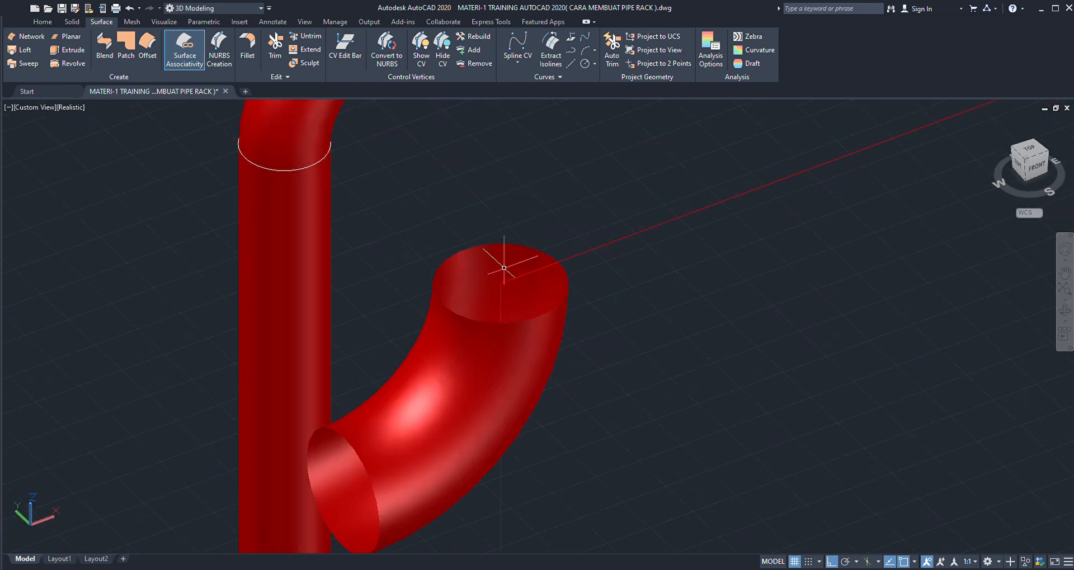
pyautogui.scroll(-3, 488, 296)
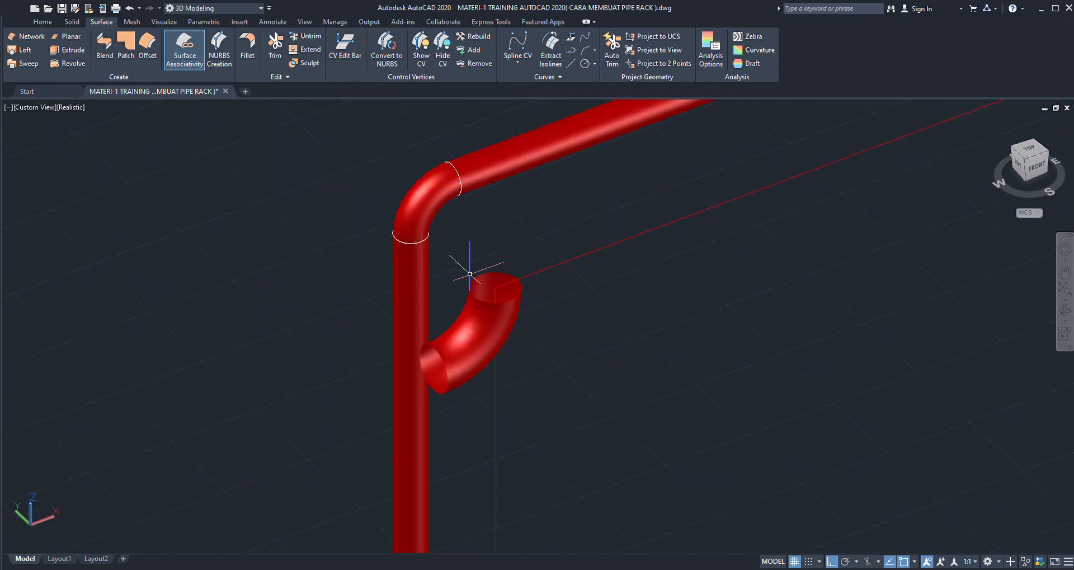
pyautogui.scroll(-6, 519, 293)
pyautogui.scroll(-2, 520, 293)
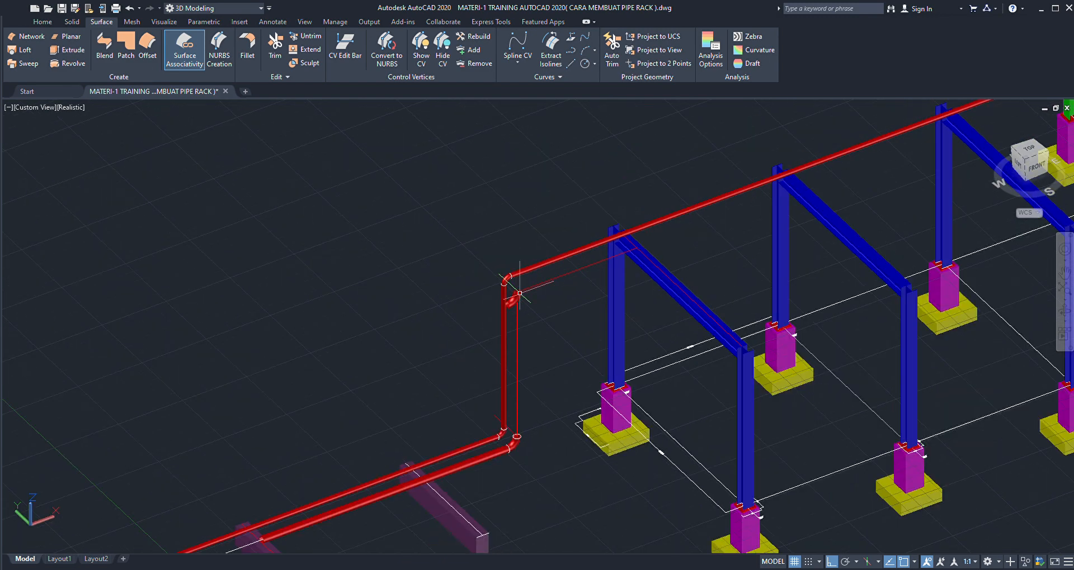
pyautogui.scroll(3, 520, 293)
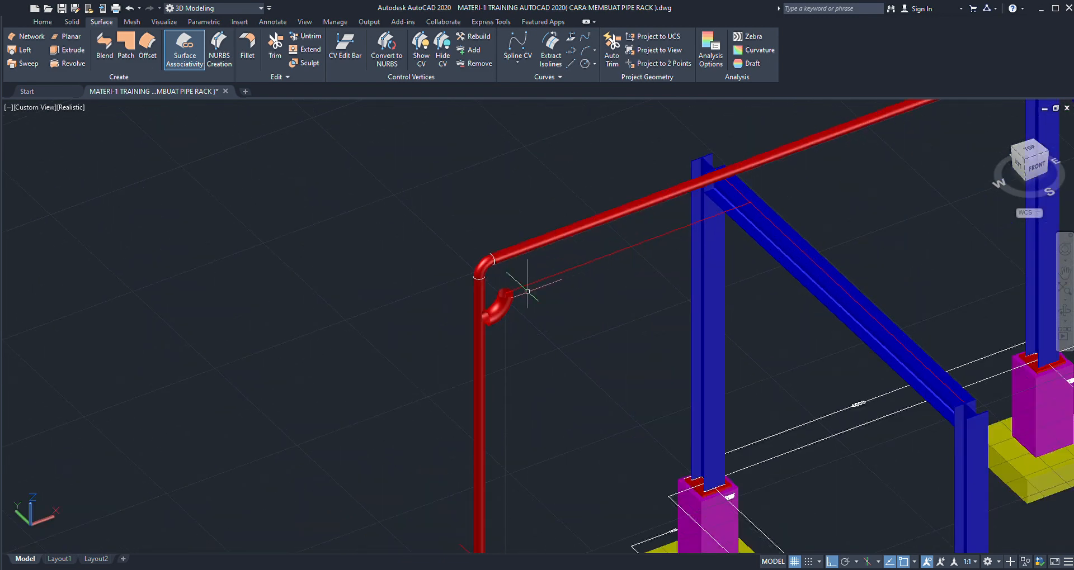
pyautogui.scroll(-2, 527, 291)
pyautogui.scroll(5, 523, 291)
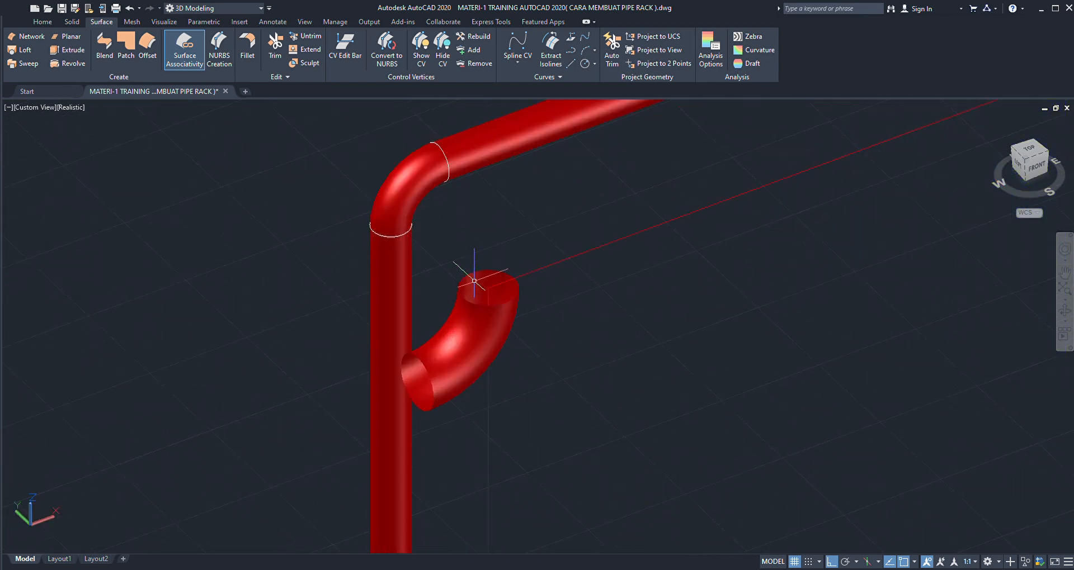
# - Set the coordinate system to Front and rotate the copied elbow 180° about the centre of its opening at the reference line corner
pyautogui.click(49, 24)
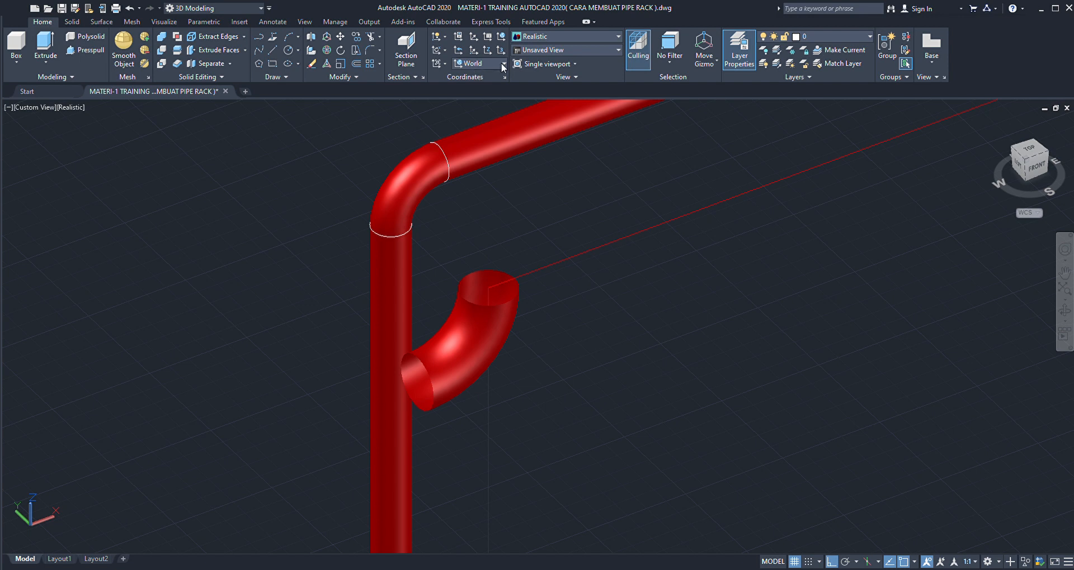
pyautogui.click(482, 140)
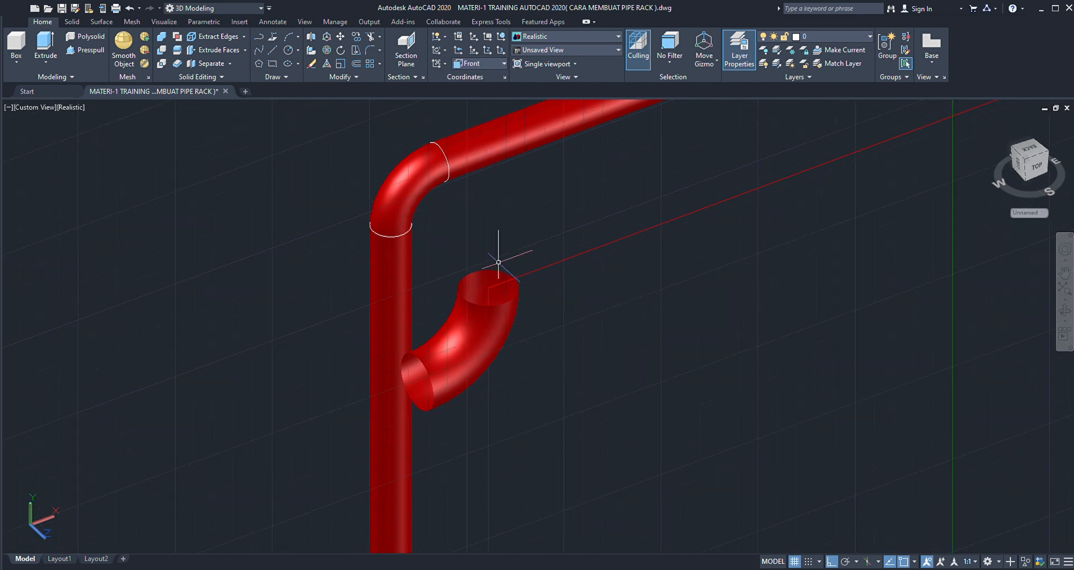
pyautogui.click(478, 325)
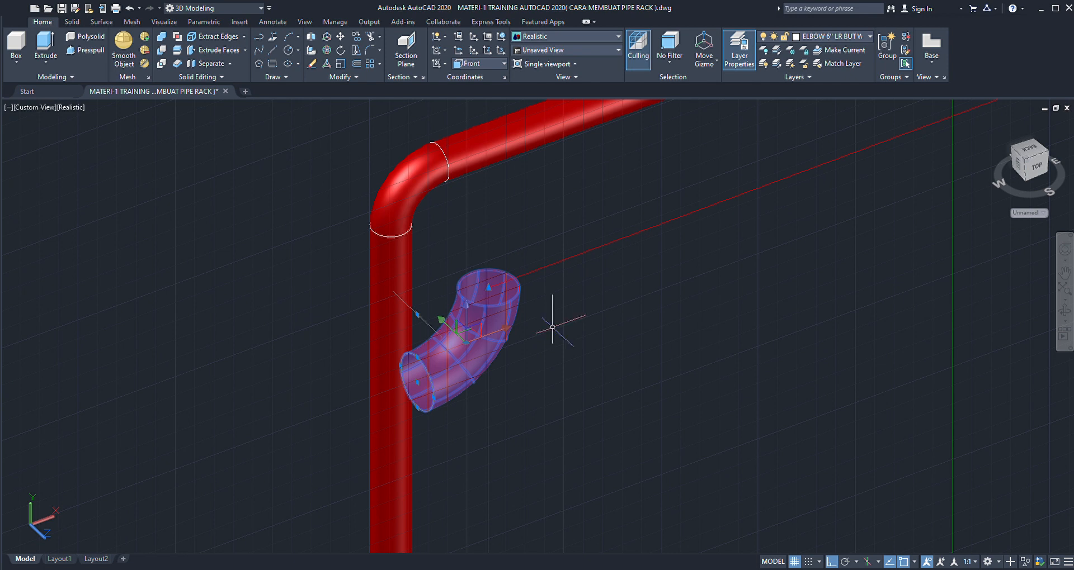
pyautogui.press('Escape')
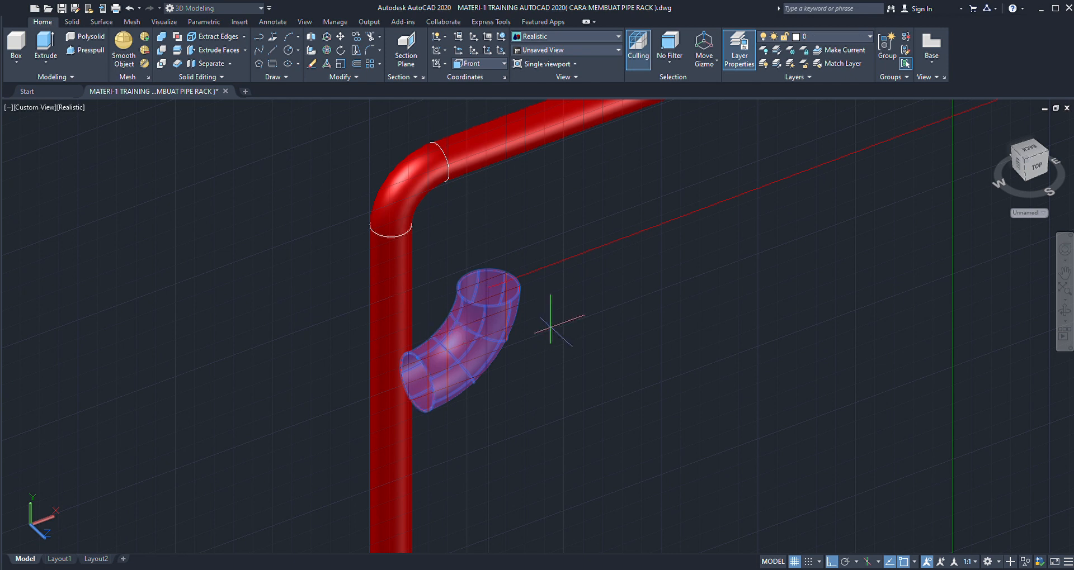
pyautogui.click(488, 288)
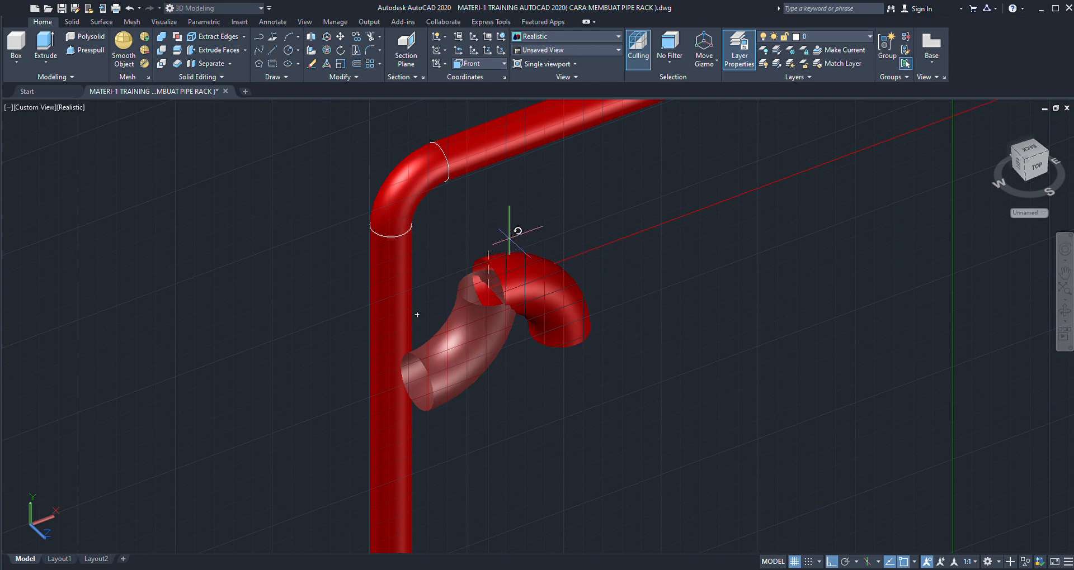
pyautogui.click(227, 221)
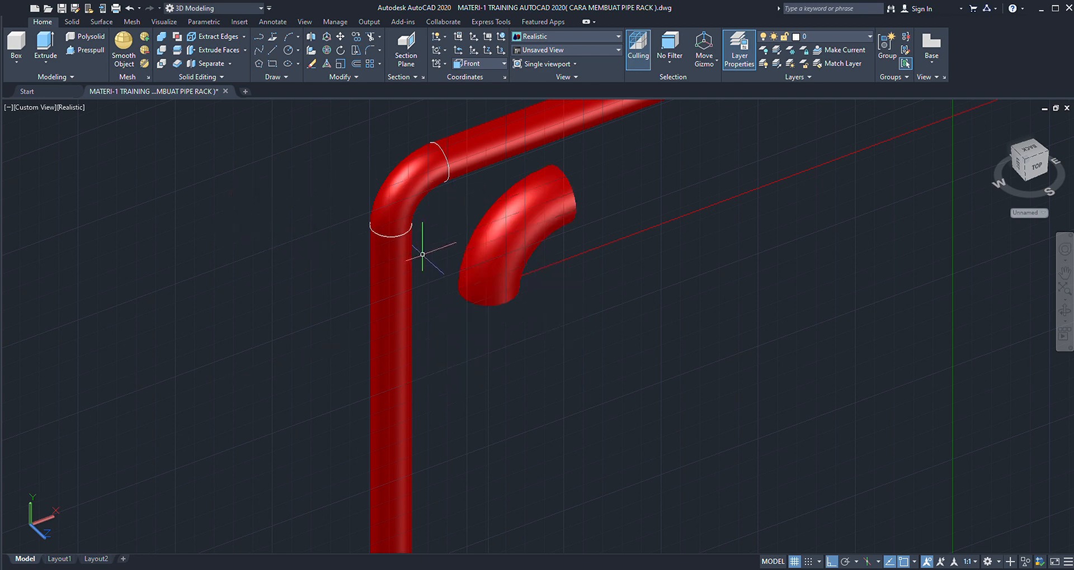
# - Restore the World coordinate system and move the upper elbow straight down until its side opening's centre lies on the horizontal reference line
pyautogui.scroll(-3, 425, 247)
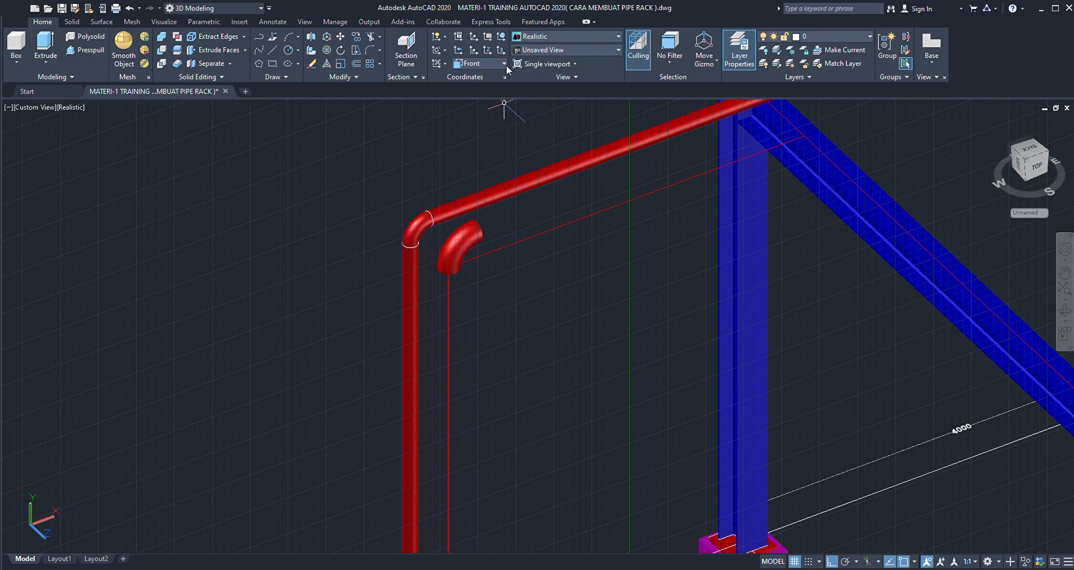
pyautogui.click(492, 73)
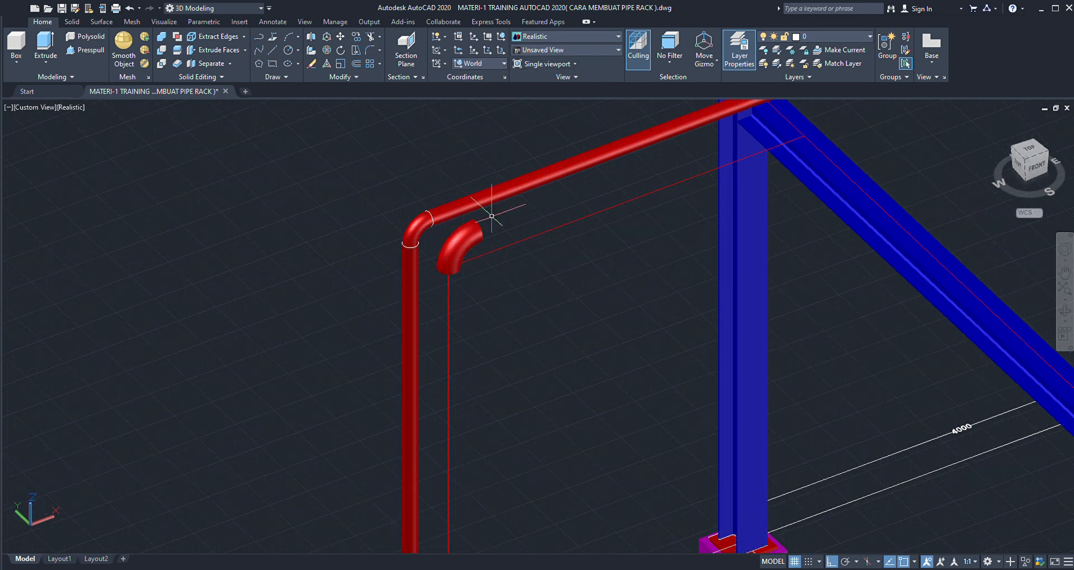
pyautogui.scroll(6, 484, 237)
pyautogui.click(468, 233)
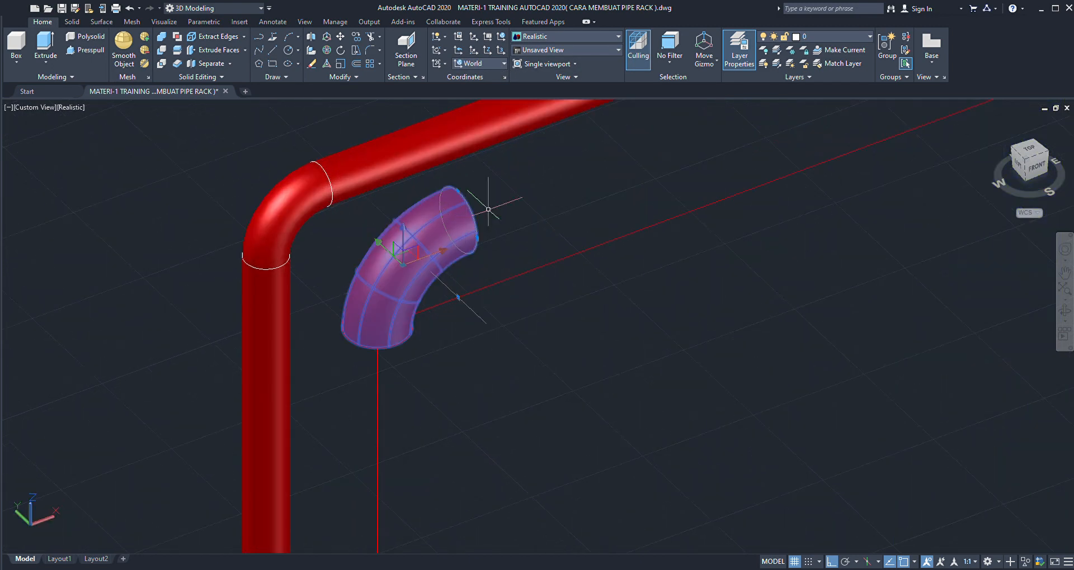
pyautogui.press('Escape')
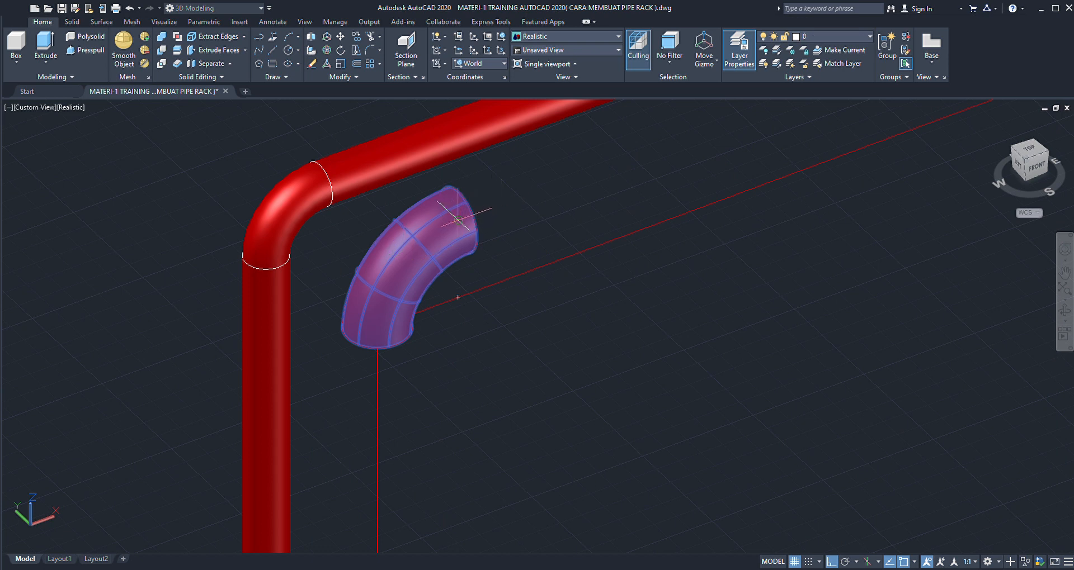
pyautogui.click(458, 219)
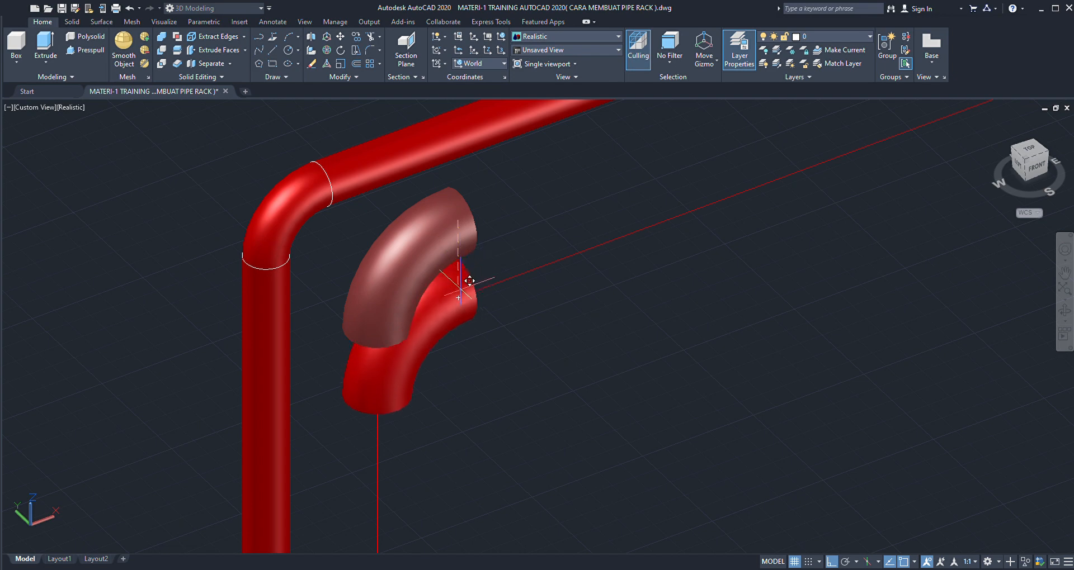
pyautogui.click(457, 298)
# - Examine how the second run's upper elbow lines up with the horizontal and vertical reference lines and the first run
pyautogui.scroll(-3, 428, 240)
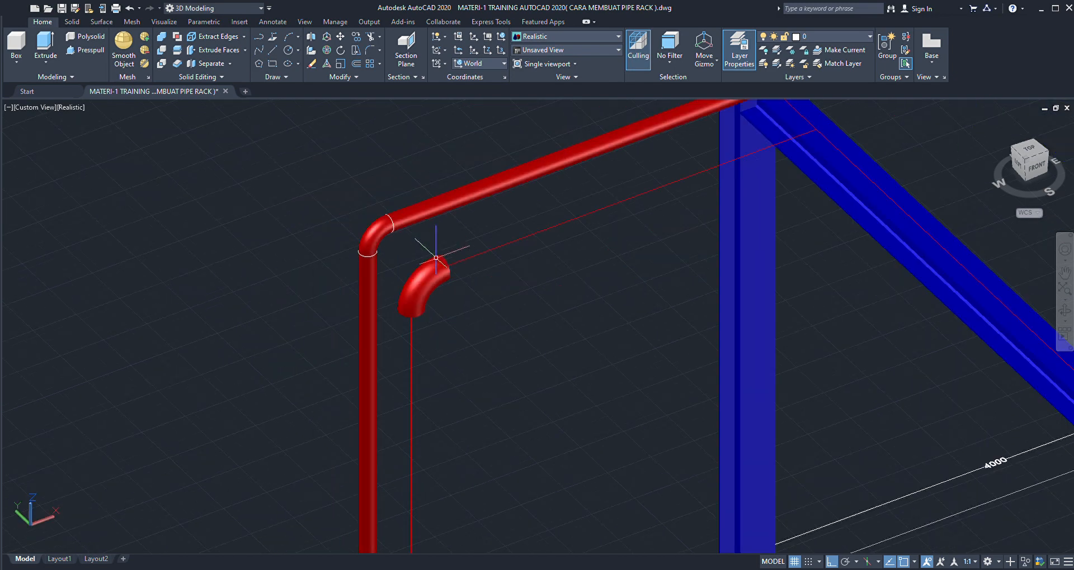
pyautogui.scroll(3, 443, 284)
pyautogui.scroll(-3, 442, 284)
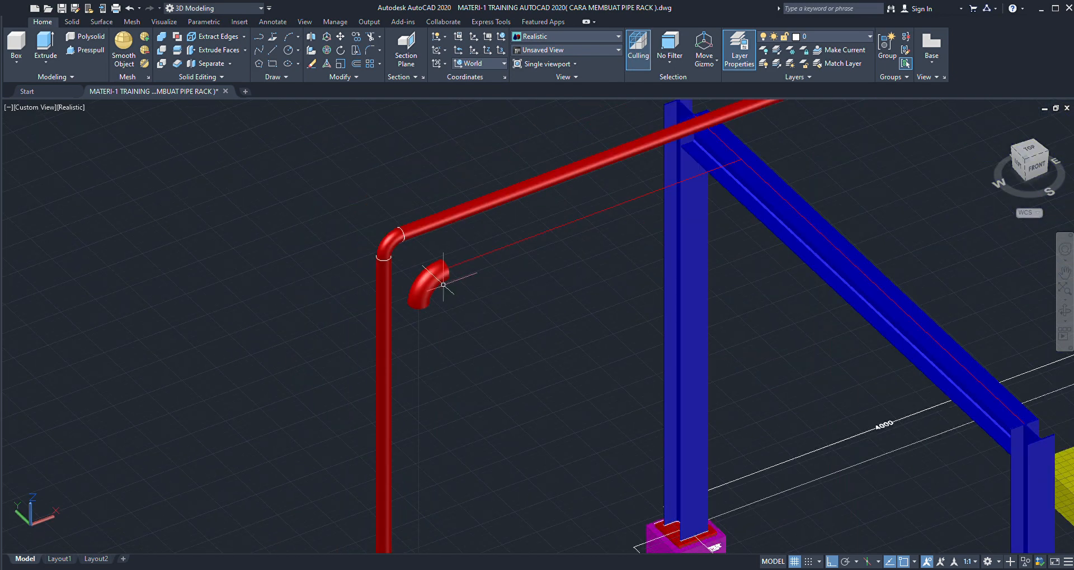
pyautogui.scroll(-2, 443, 284)
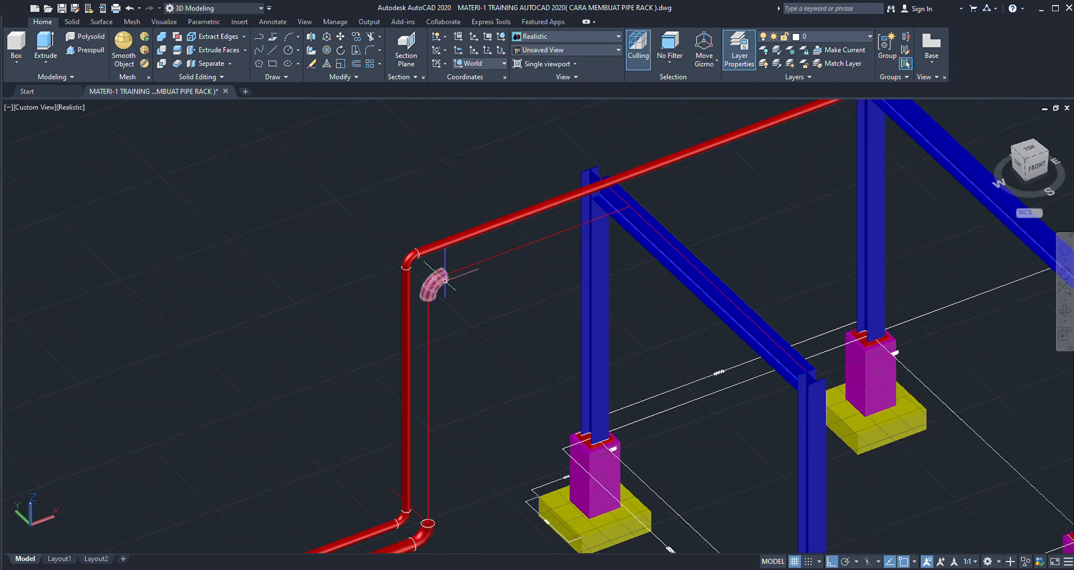
pyautogui.scroll(5, 445, 278)
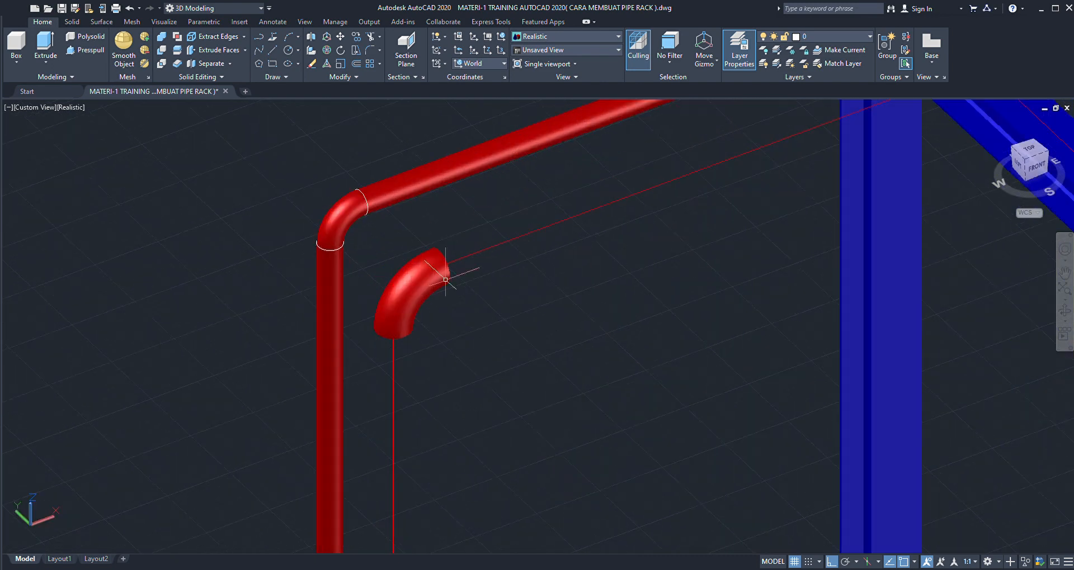
pyautogui.scroll(-5, 447, 264)
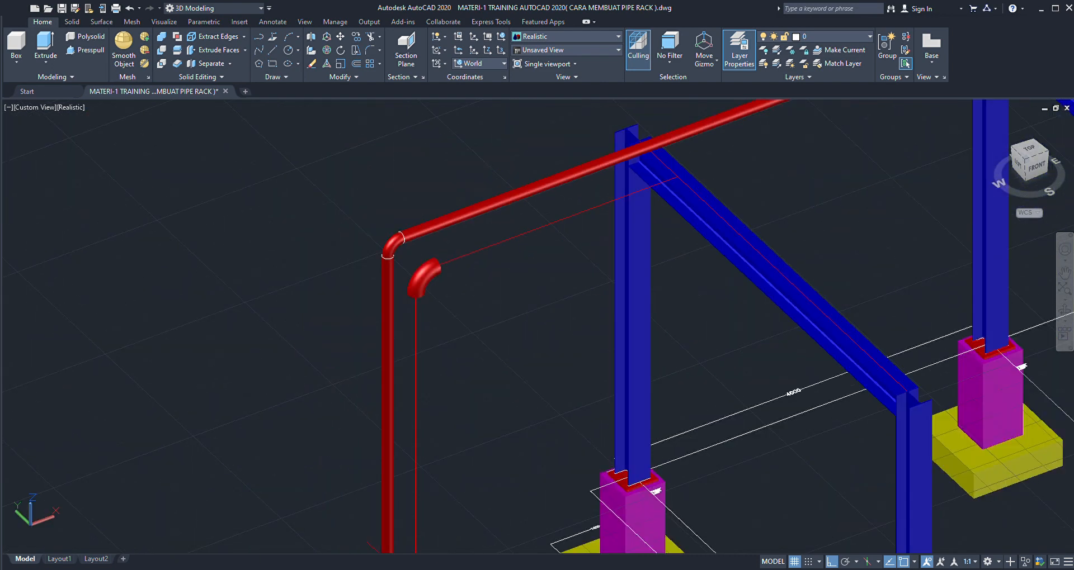
pyautogui.scroll(-3, 502, 235)
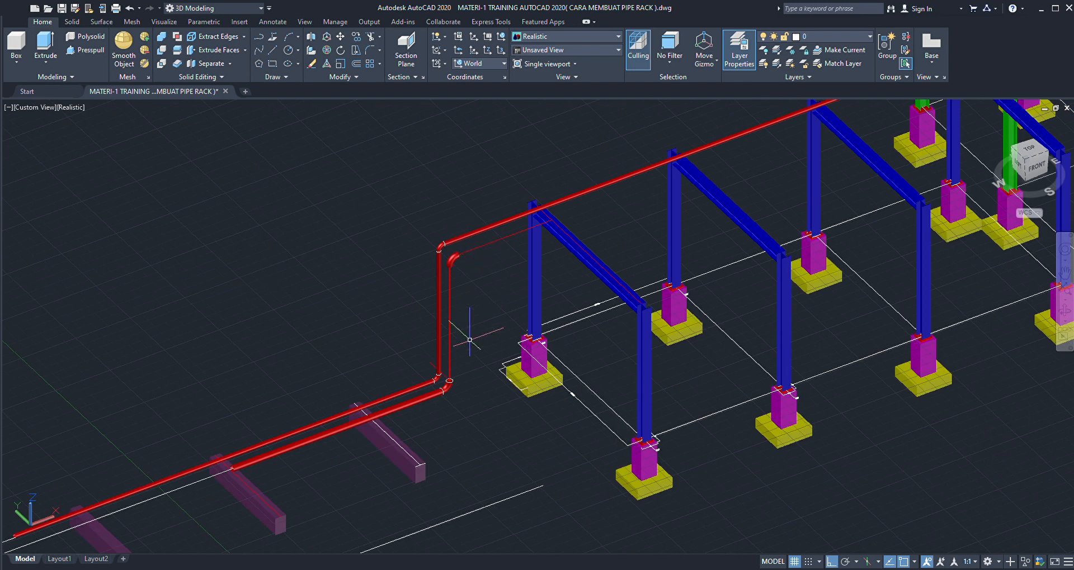
# - Copy the second run's lower horizontal 6" pipe into the empty space beside the pipe runs
pyautogui.scroll(2, 450, 378)
pyautogui.scroll(5, 417, 396)
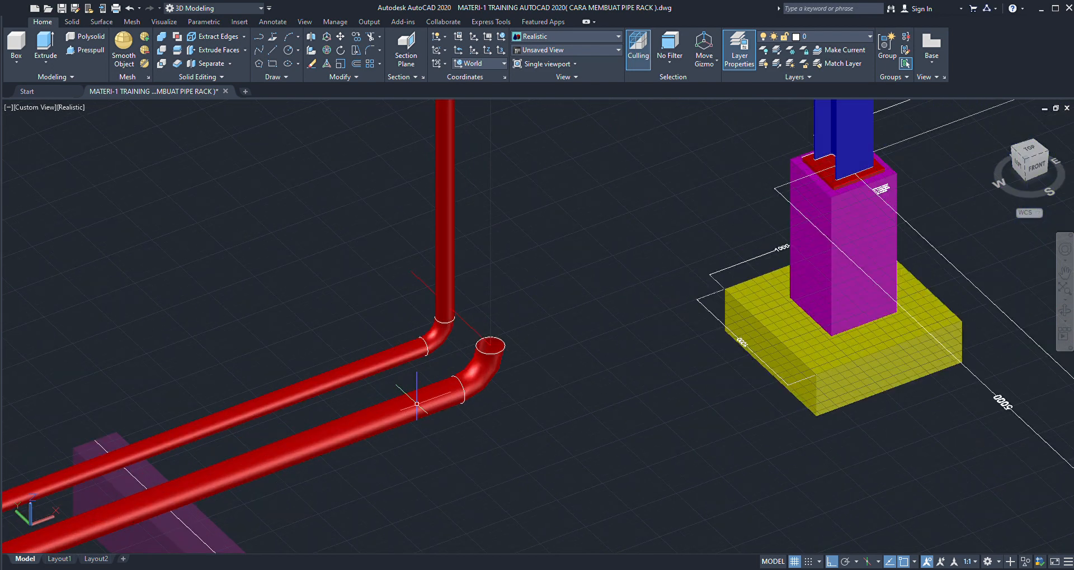
pyautogui.click(417, 396)
pyautogui.scroll(-3, 392, 346)
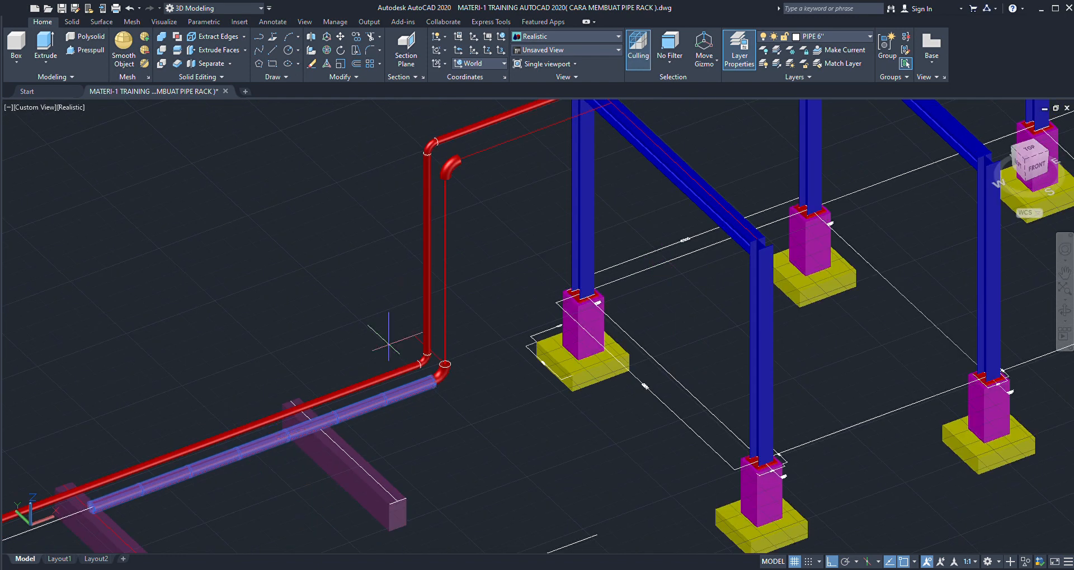
pyautogui.scroll(-4, 435, 358)
pyautogui.click(459, 383)
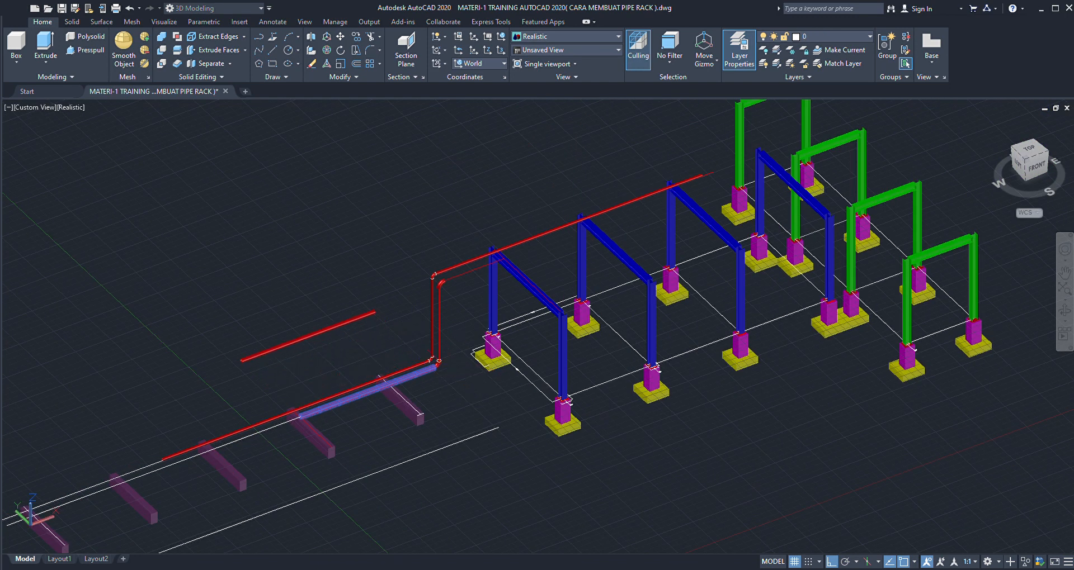
# - Set the coordinate system to Front and rotate the copied 6" pipe about its end's centre so it stands upright
pyautogui.scroll(5, 364, 306)
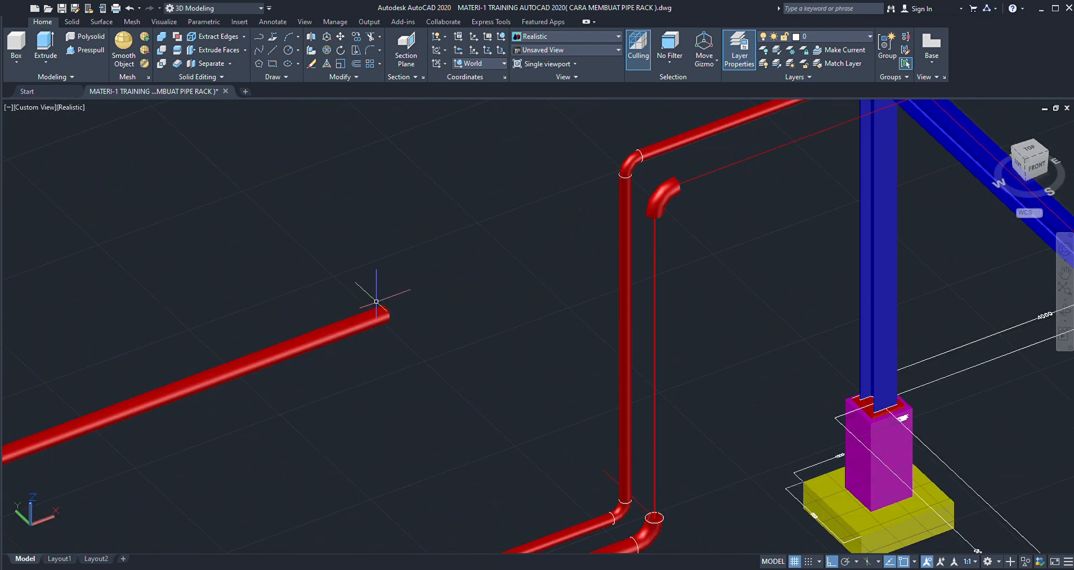
pyautogui.scroll(2, 376, 302)
pyautogui.click(374, 300)
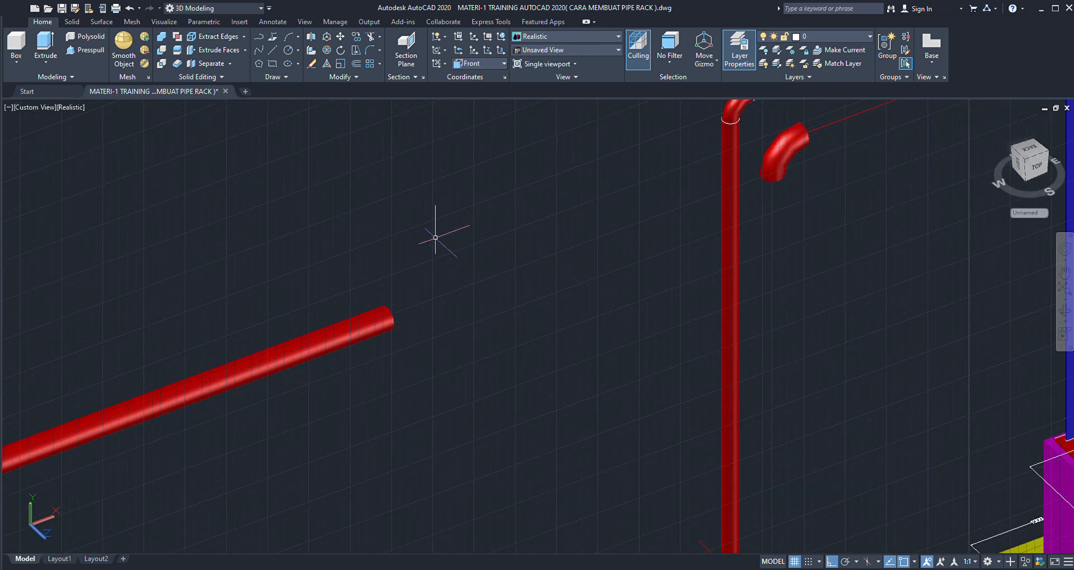
pyautogui.click(414, 287)
pyautogui.click(377, 330)
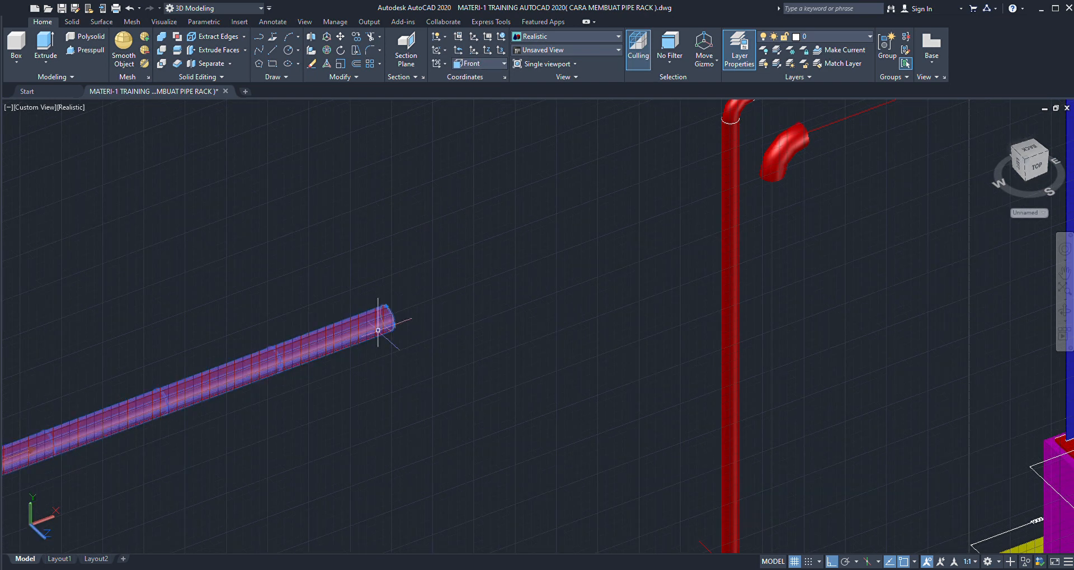
pyautogui.scroll(-4, 402, 302)
pyautogui.scroll(3, 418, 274)
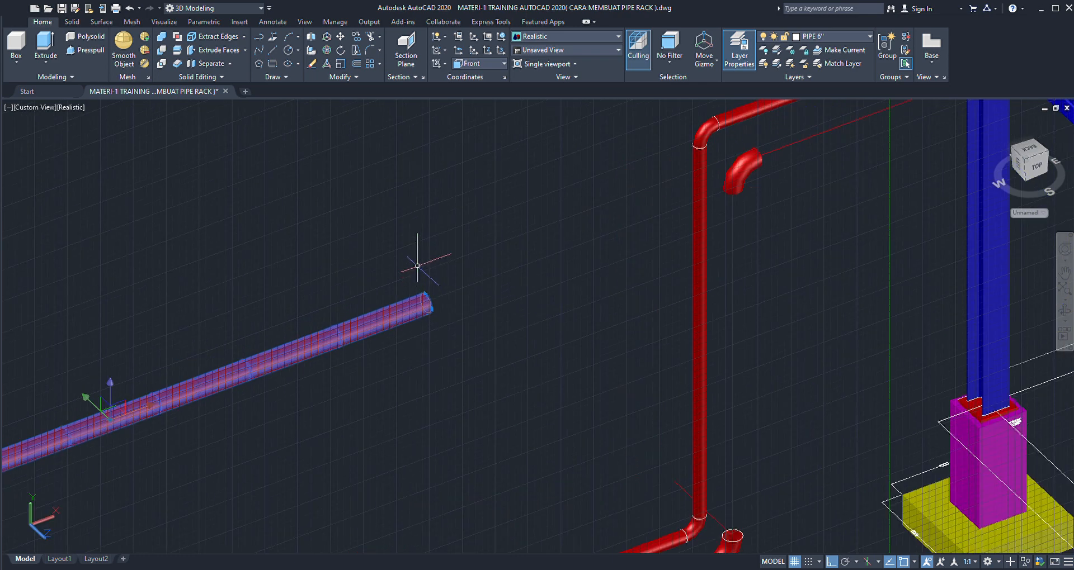
pyautogui.press('Escape')
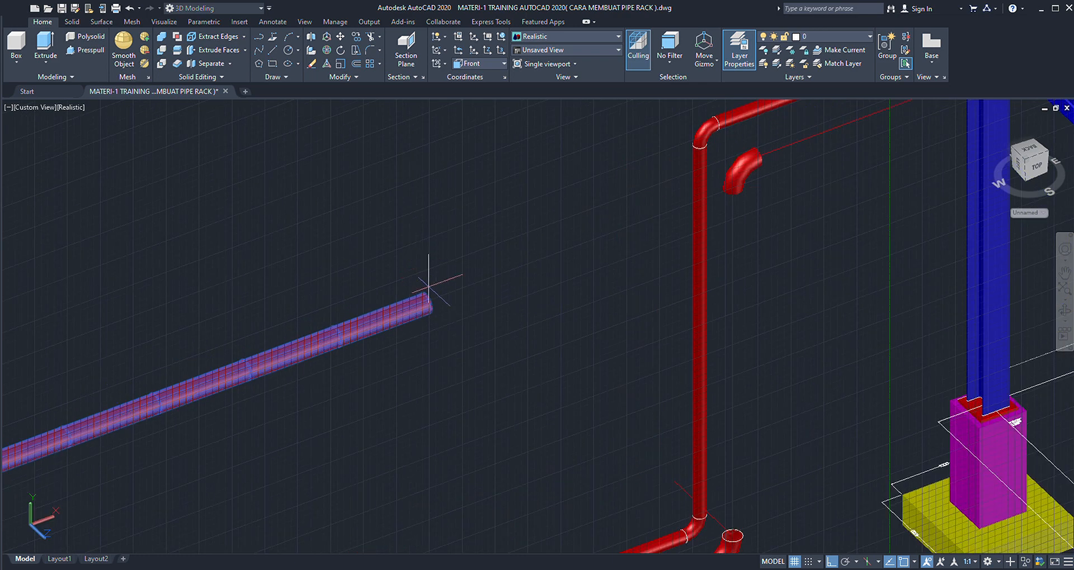
pyautogui.scroll(3, 434, 292)
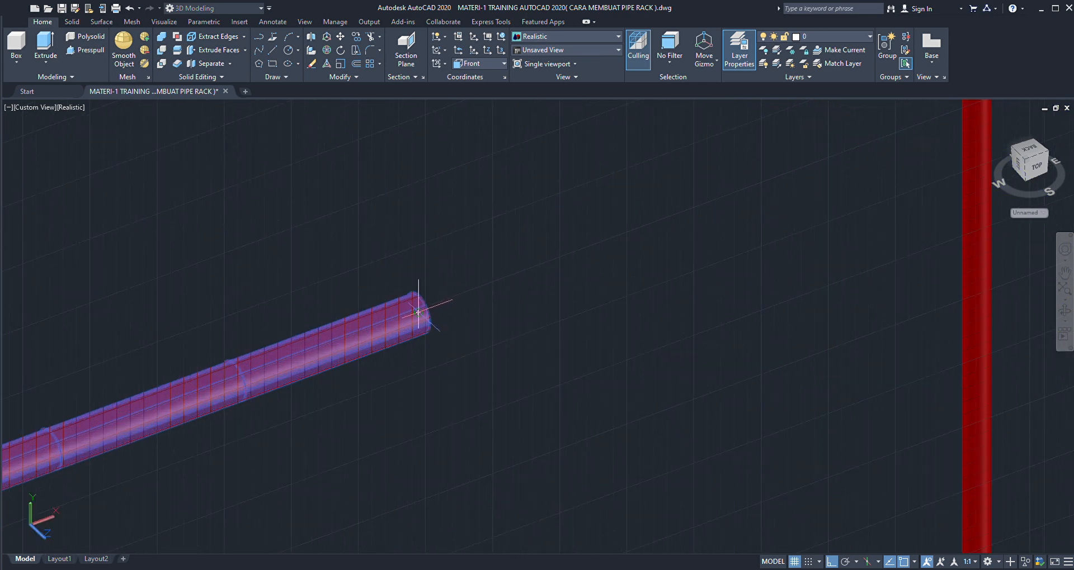
pyautogui.scroll(-6, 418, 312)
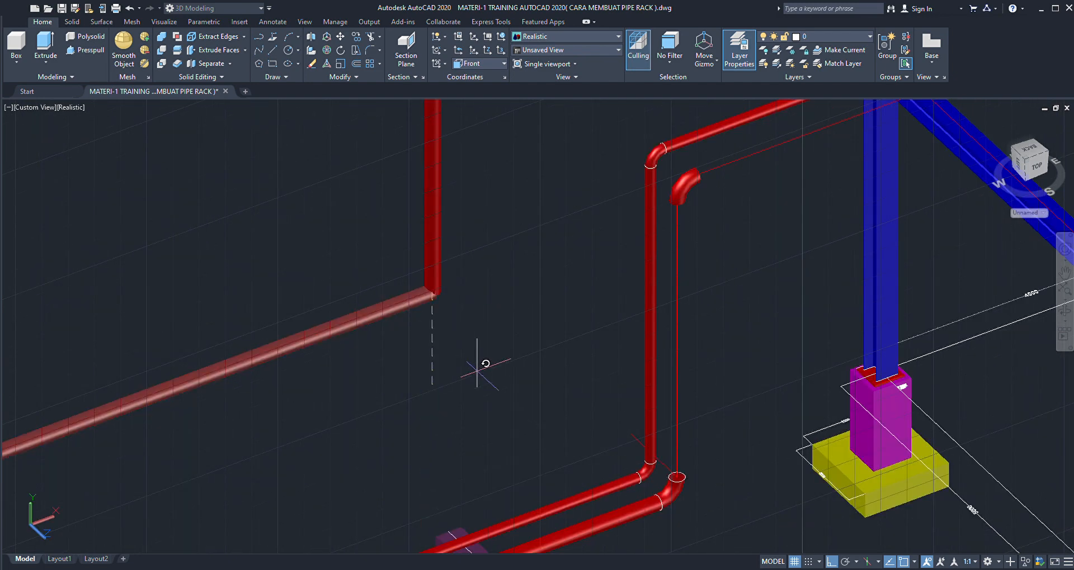
pyautogui.scroll(-4, 465, 391)
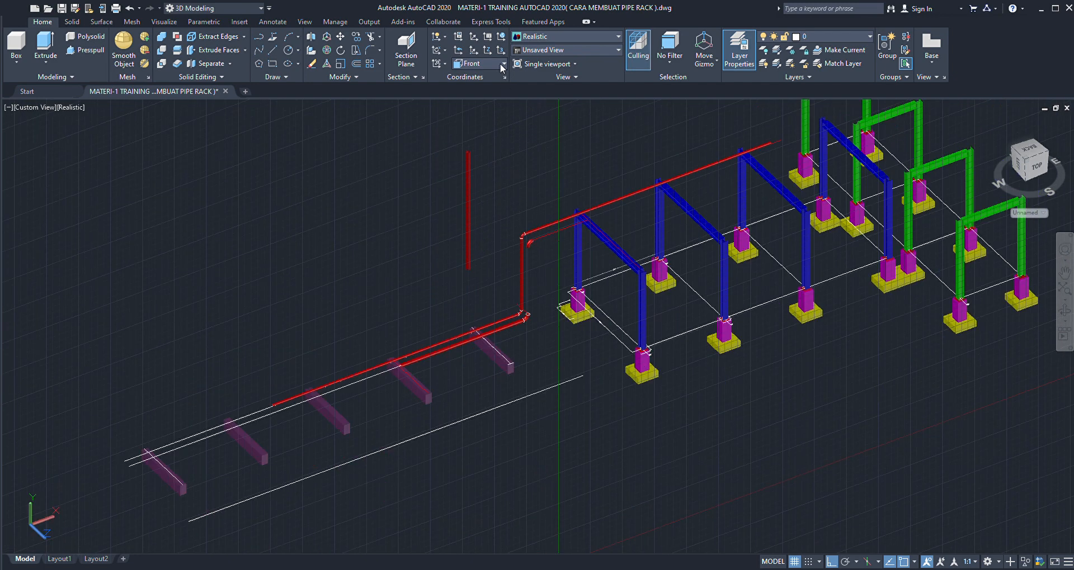
# - Restore the World coordinate system and move the upright pipe by its lower end's centre onto the second run's lower elbow opening
pyautogui.scroll(3, 480, 258)
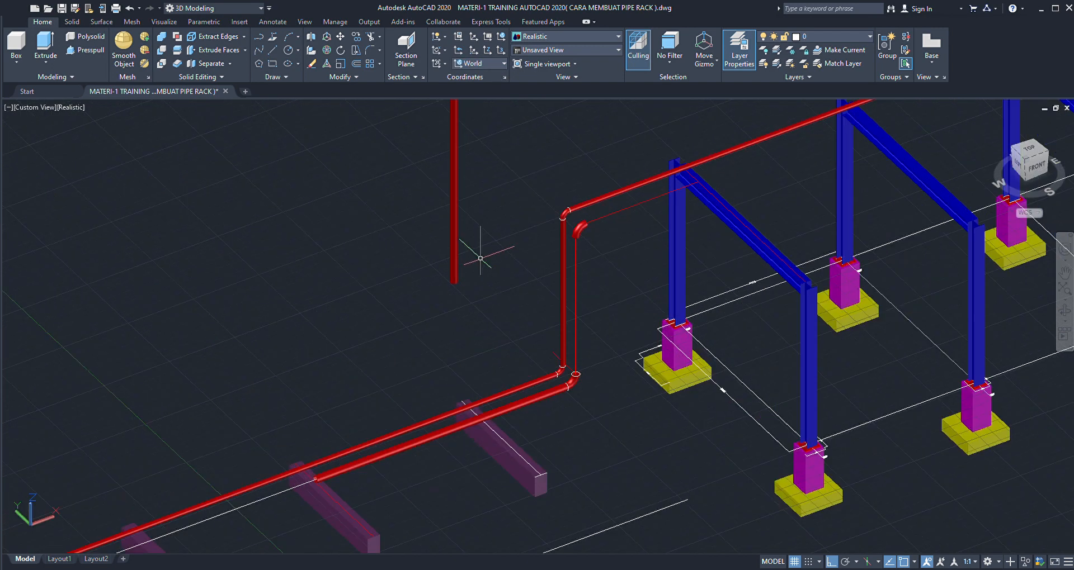
pyautogui.click(454, 257)
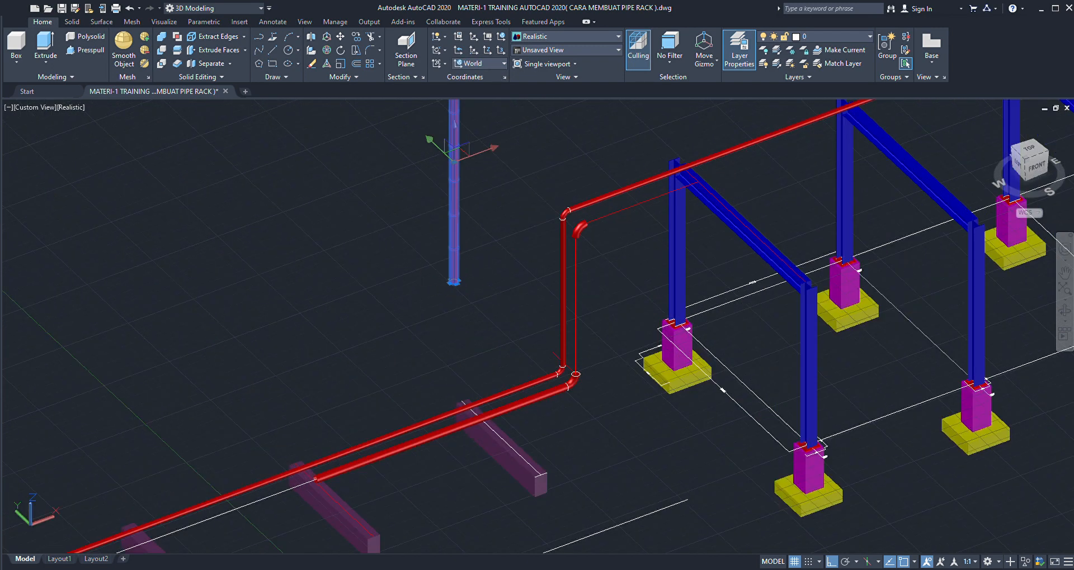
pyautogui.scroll(3, 460, 288)
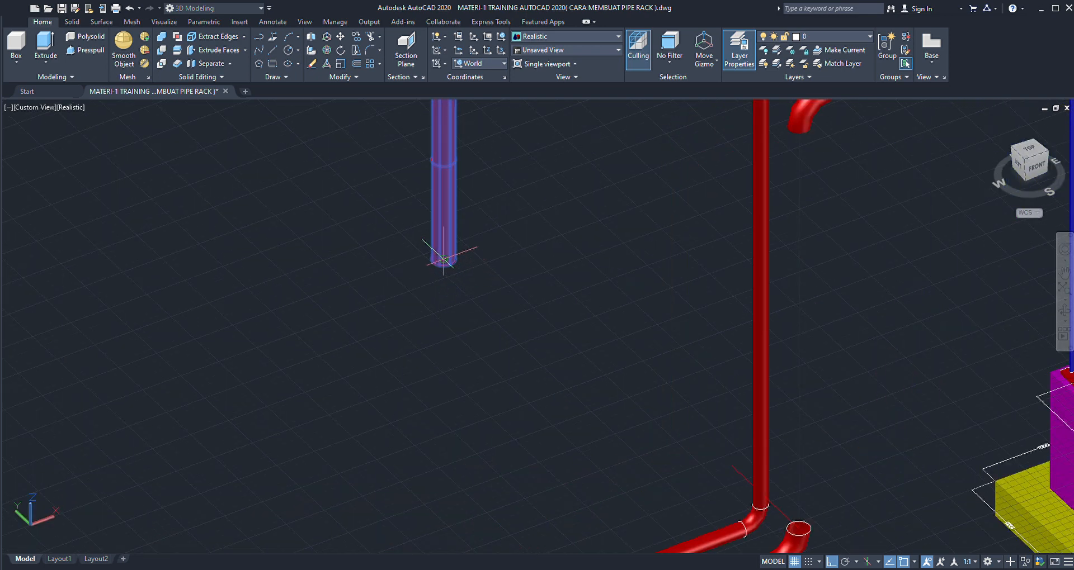
pyautogui.press('Escape')
pyautogui.scroll(-5, 441, 252)
pyautogui.scroll(2, 515, 292)
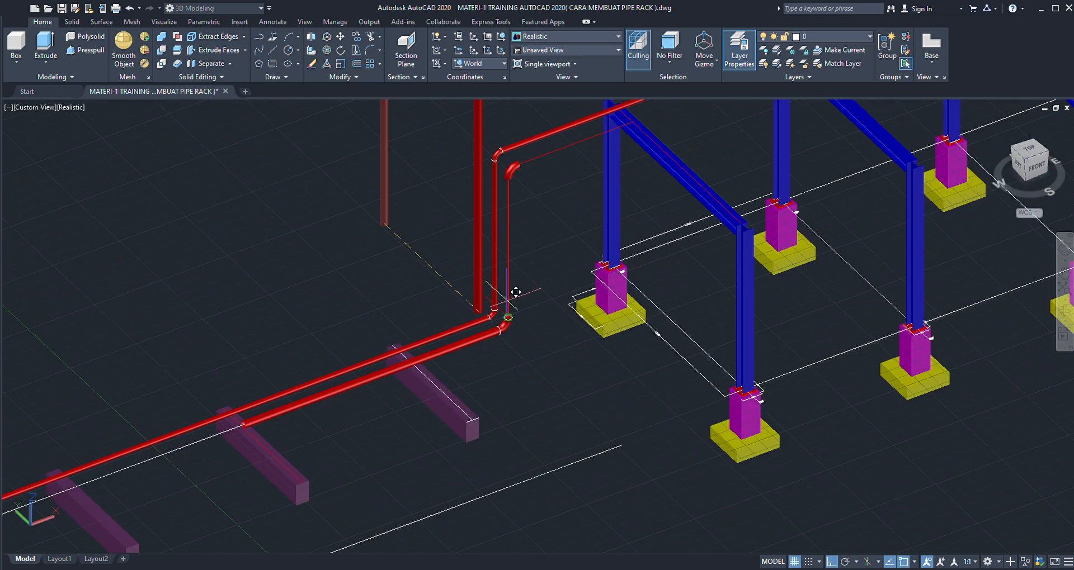
pyautogui.scroll(4, 515, 292)
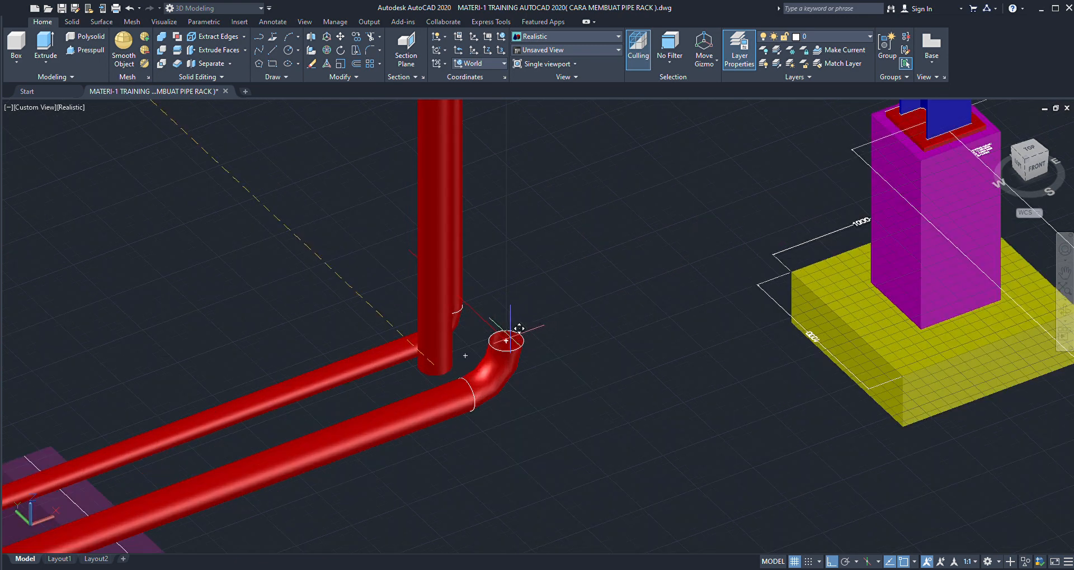
pyautogui.scroll(-6, 508, 340)
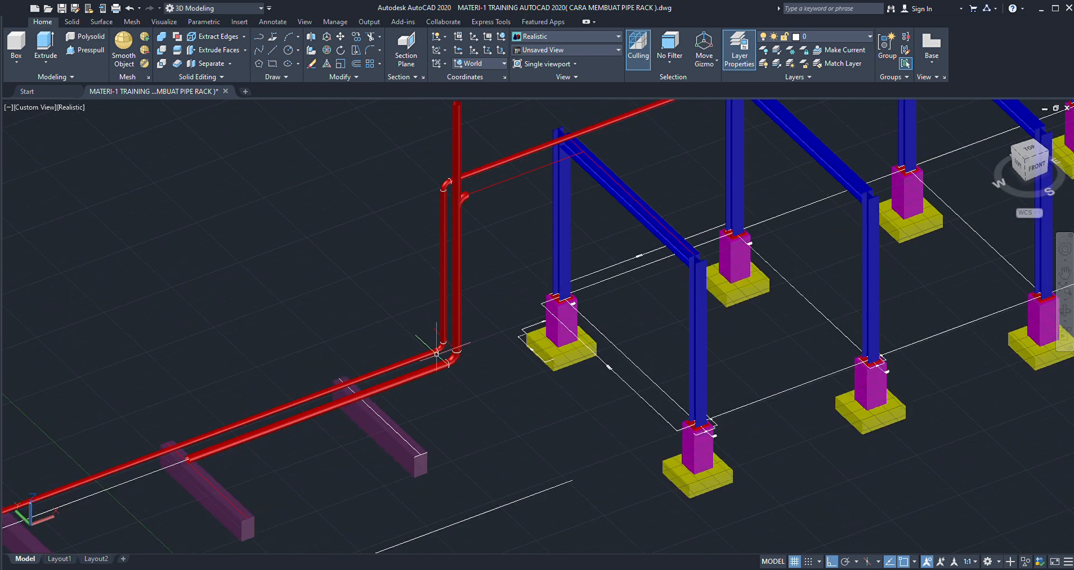
pyautogui.scroll(-2, 440, 343)
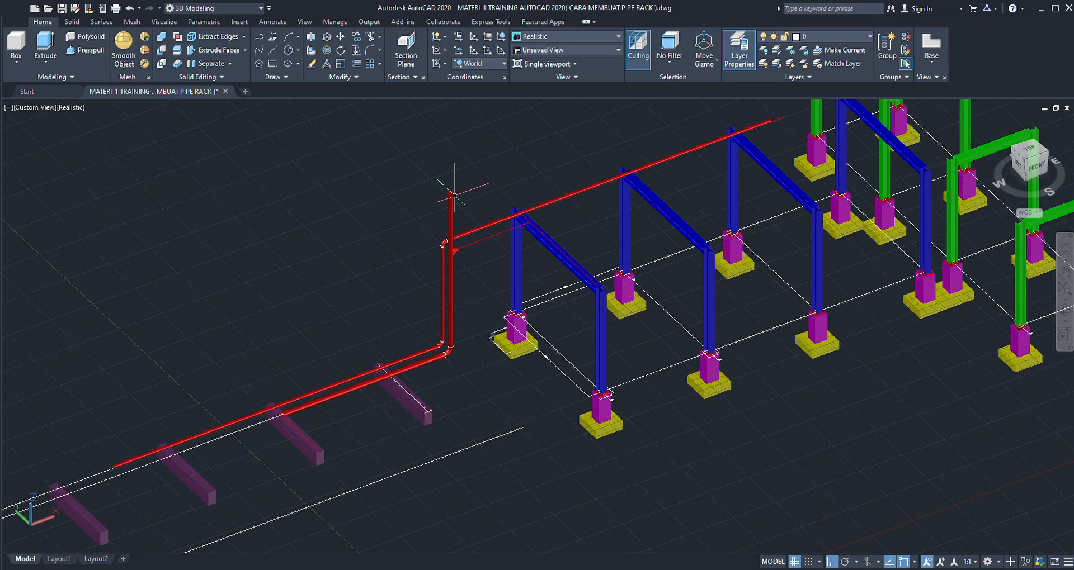
# - Shorten the second run's vertical 6" pipe by bringing its upper end down to the centre of the upper elbow's lower opening
pyautogui.scroll(5, 454, 195)
pyautogui.scroll(5, 448, 194)
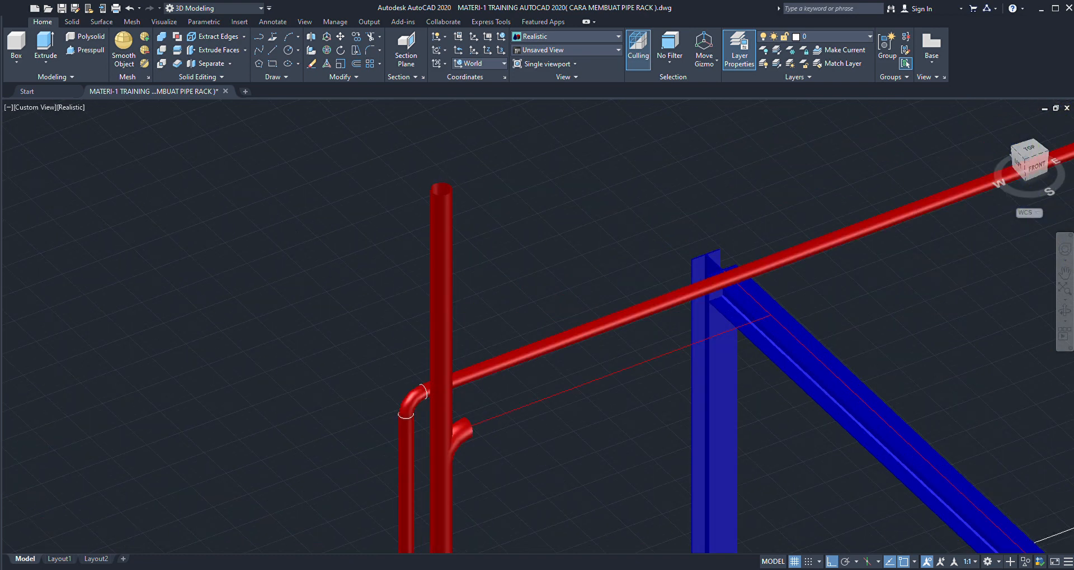
pyautogui.click(446, 210)
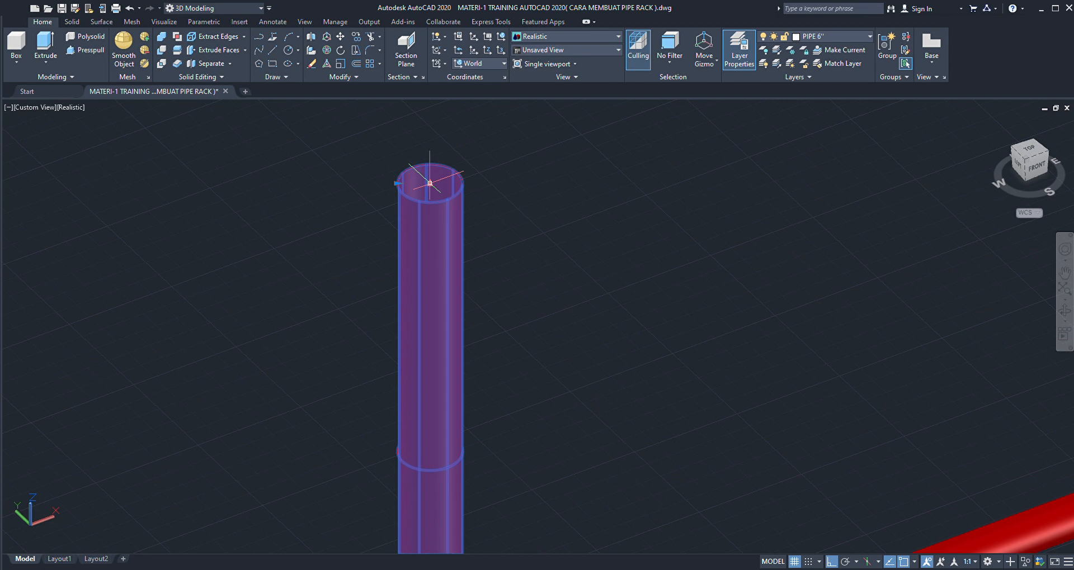
pyautogui.scroll(-5, 430, 183)
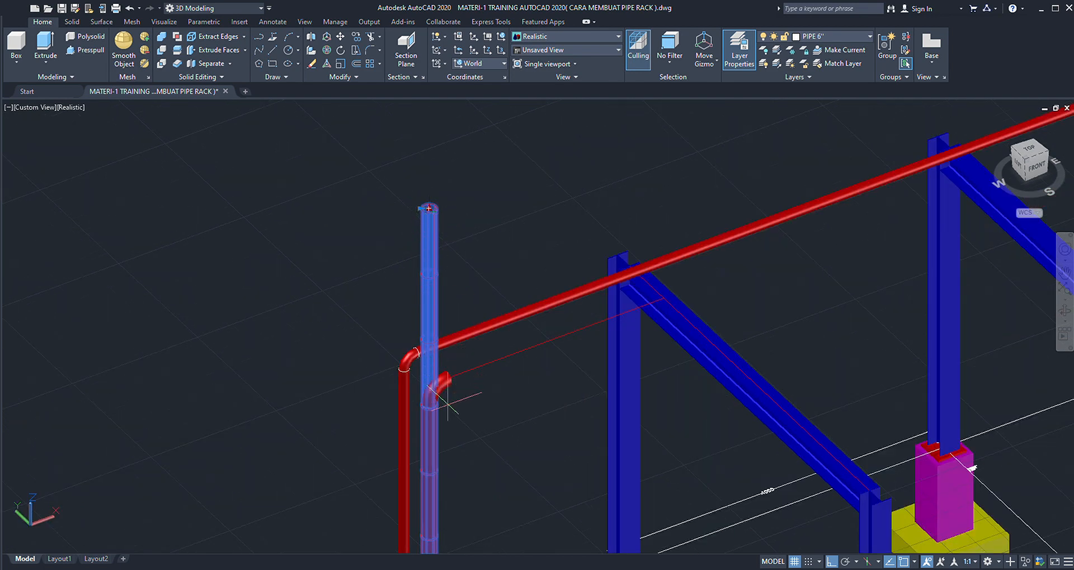
pyautogui.scroll(10, 439, 391)
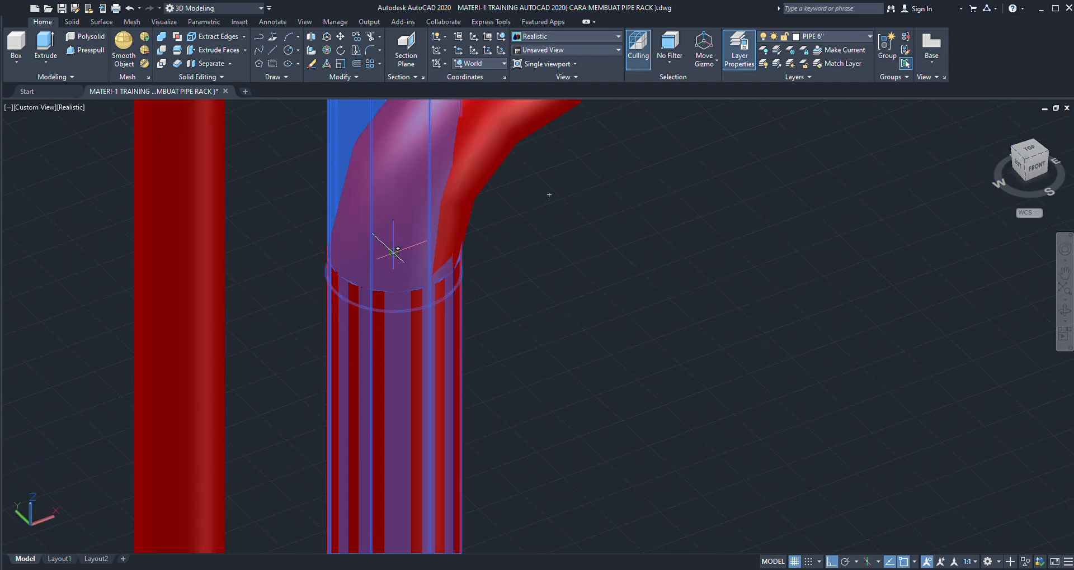
pyautogui.scroll(-5, 393, 251)
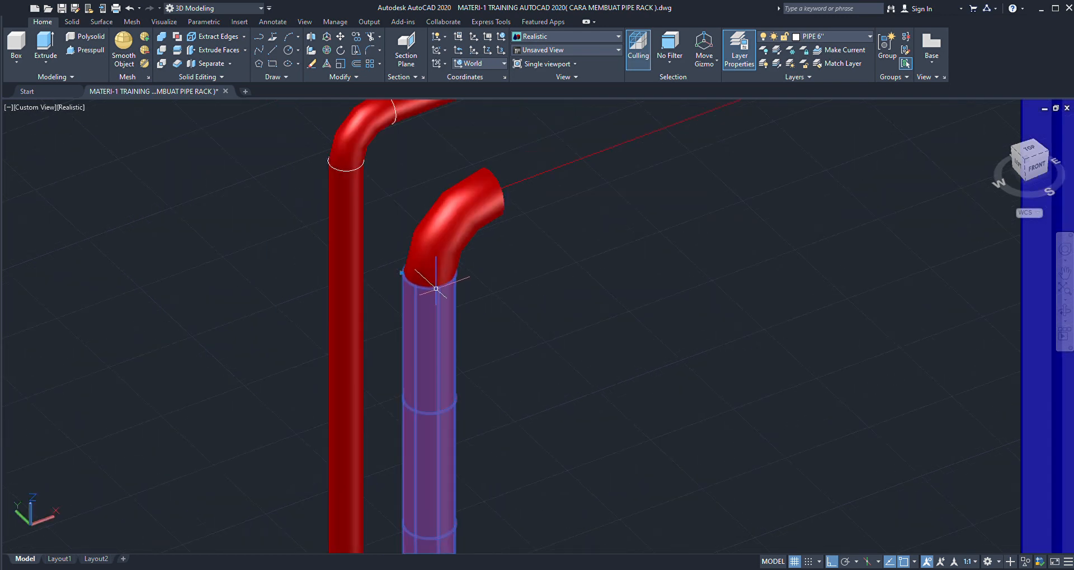
pyautogui.click(435, 289)
pyautogui.scroll(-5, 442, 262)
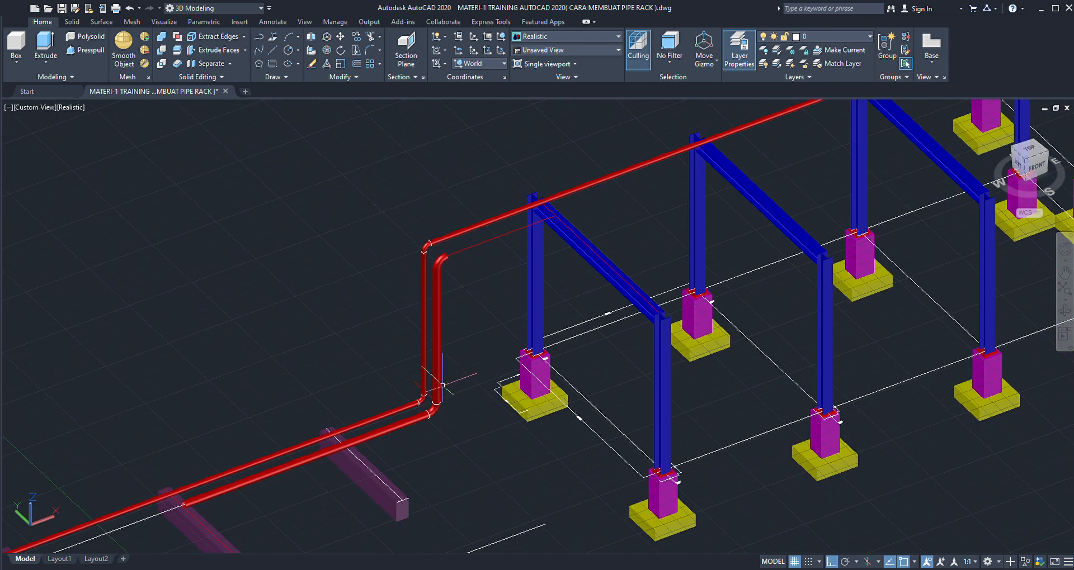
# - Copy the joint circle between the second run's lower elbow and riser to the joint between riser and upper elbow
pyautogui.scroll(6, 442, 386)
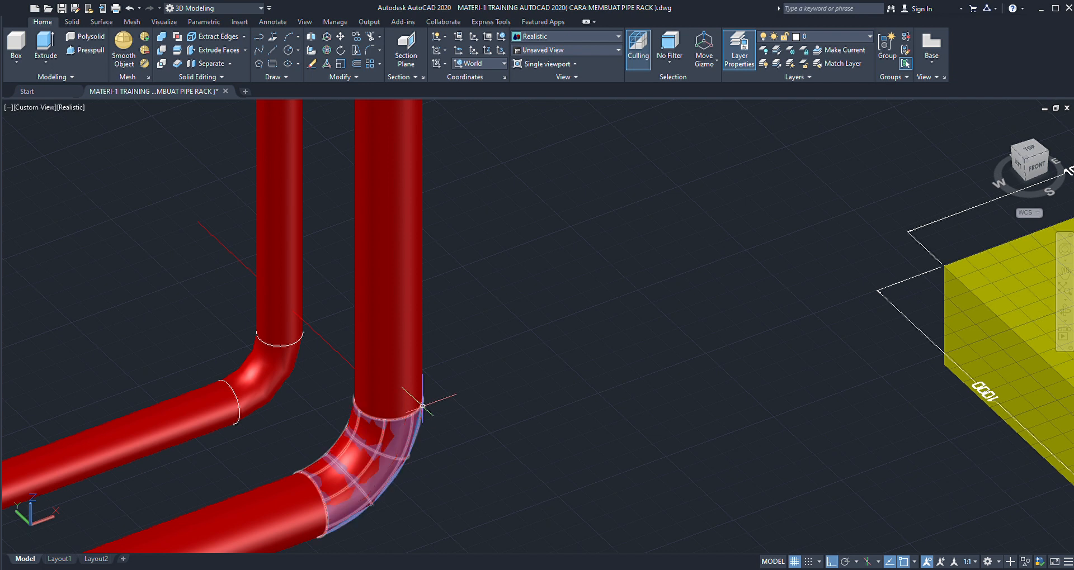
pyautogui.click(389, 418)
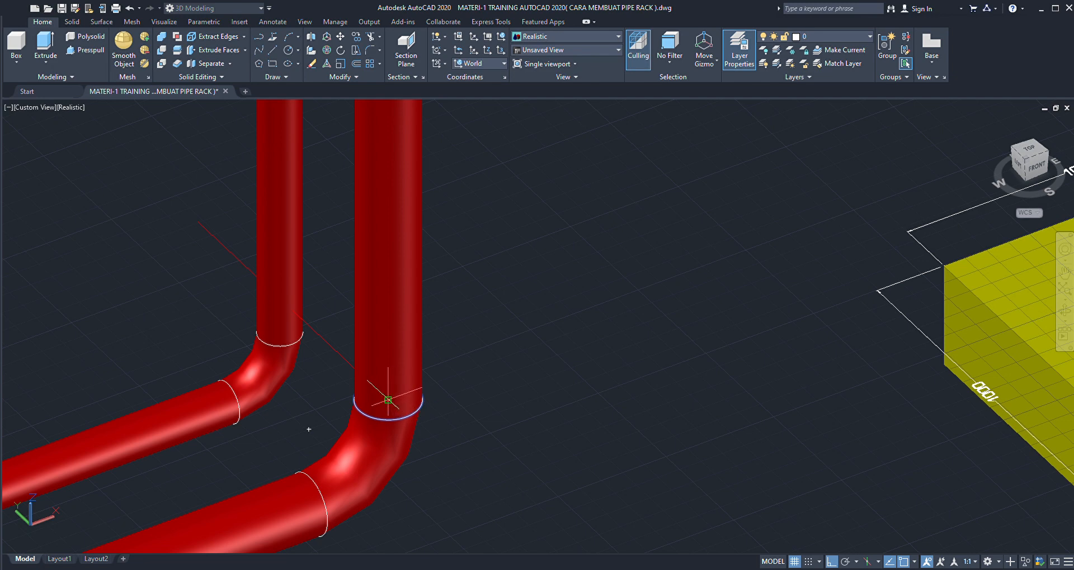
pyautogui.scroll(-8, 399, 388)
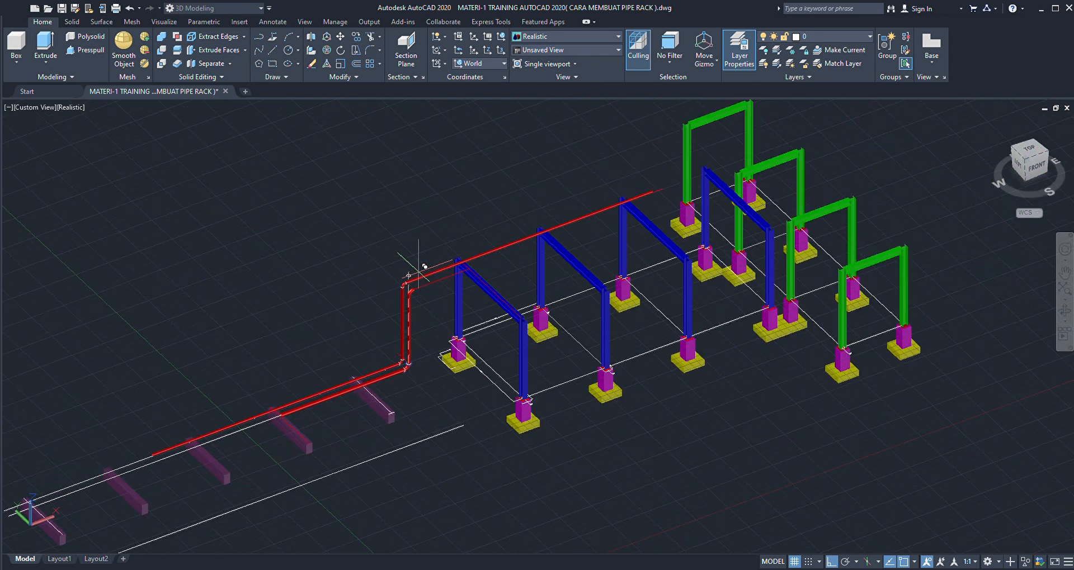
pyautogui.scroll(5, 414, 302)
pyautogui.scroll(4, 411, 312)
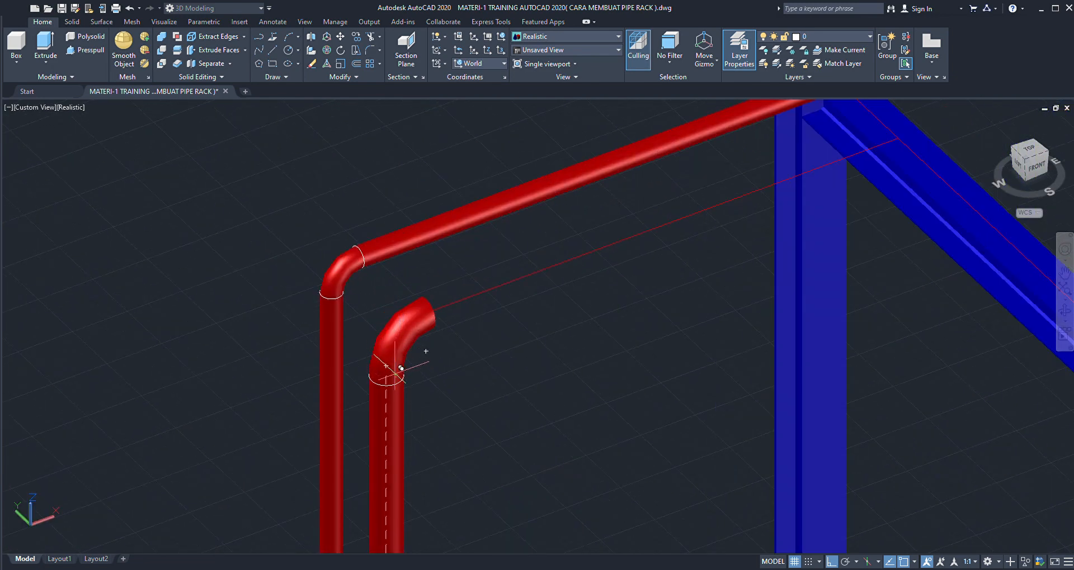
pyautogui.press('Escape')
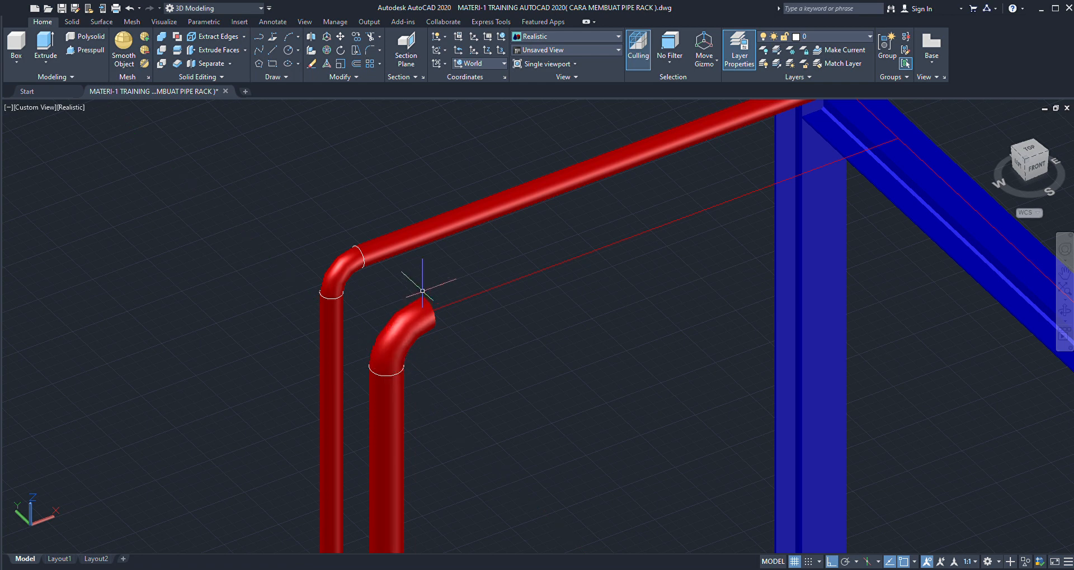
# - Copy the joint circle on the lower elbow's horizontal end to the centre of the second run's upper elbow outlet
pyautogui.scroll(-5, 424, 293)
pyautogui.scroll(7, 402, 450)
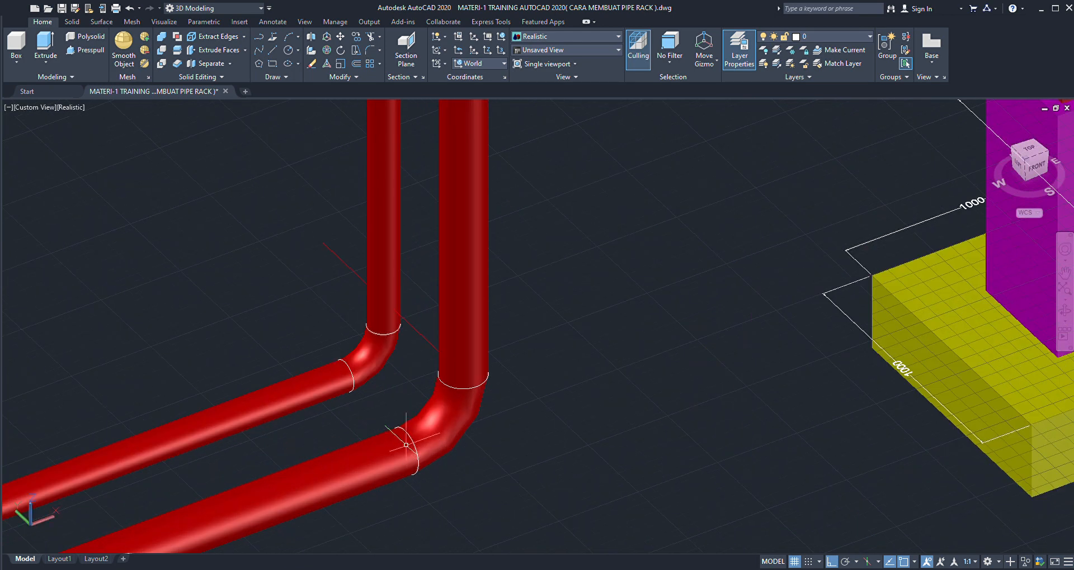
pyautogui.click(409, 437)
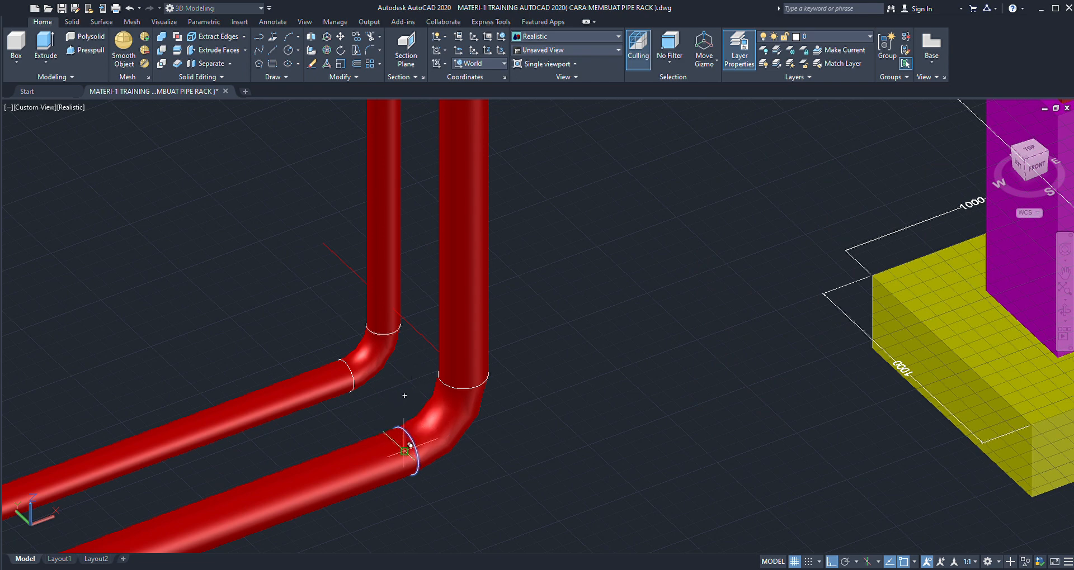
pyautogui.scroll(-8, 410, 445)
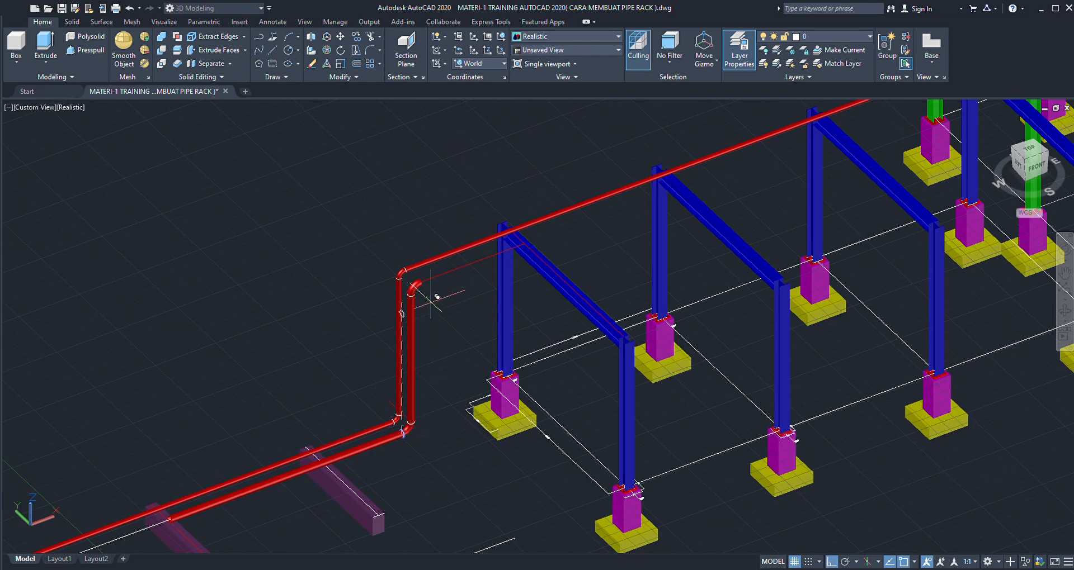
pyautogui.scroll(8, 430, 263)
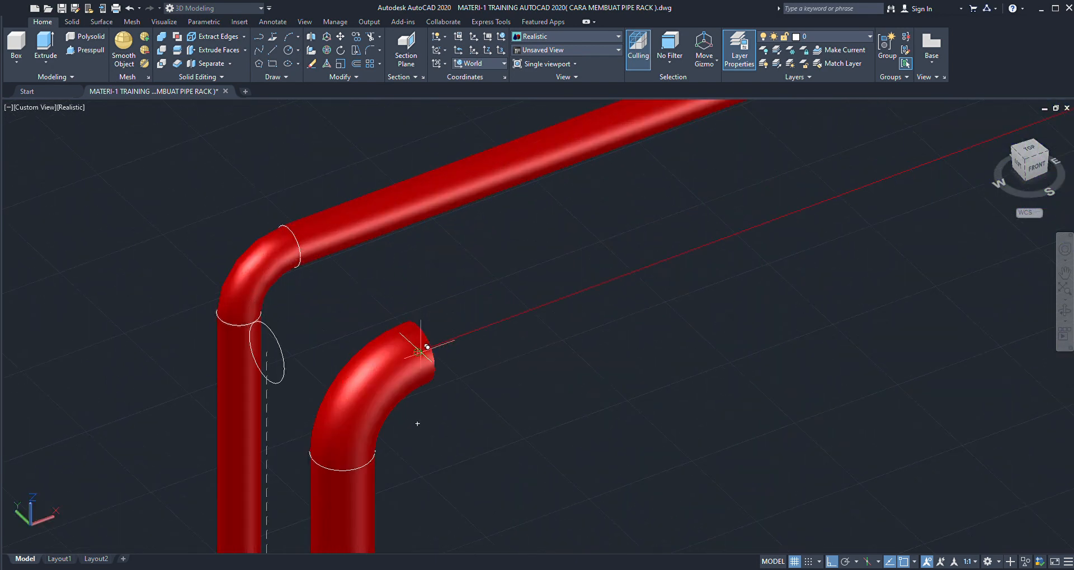
pyautogui.click(418, 352)
pyautogui.scroll(-8, 409, 311)
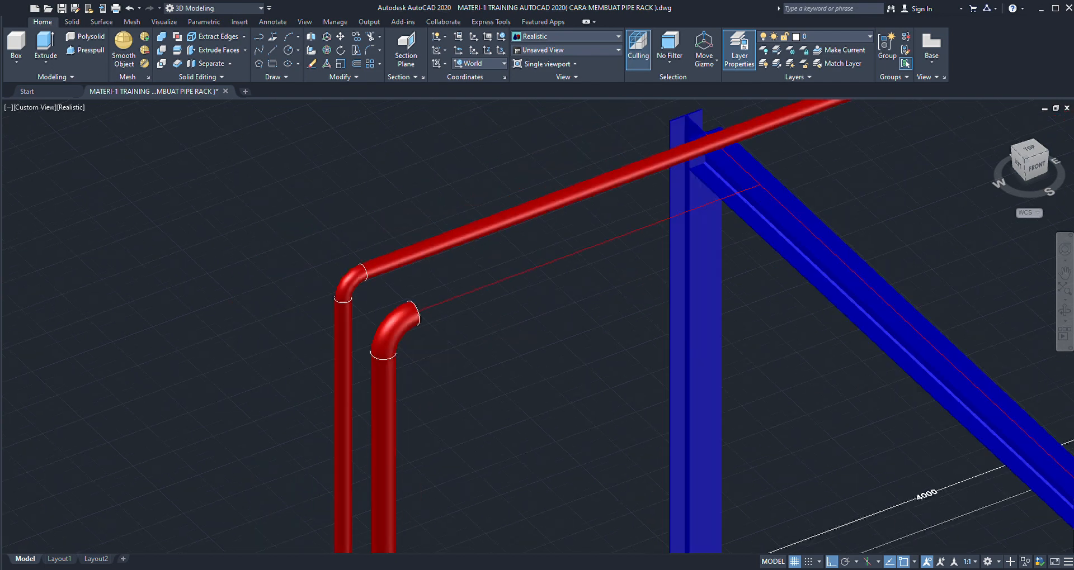
# - Copy the second run's lower horizontal 6" pipe by its end's centre onto the upper elbow's outlet, so it runs over the rack
pyautogui.scroll(-3, 410, 311)
pyautogui.scroll(12, 300, 412)
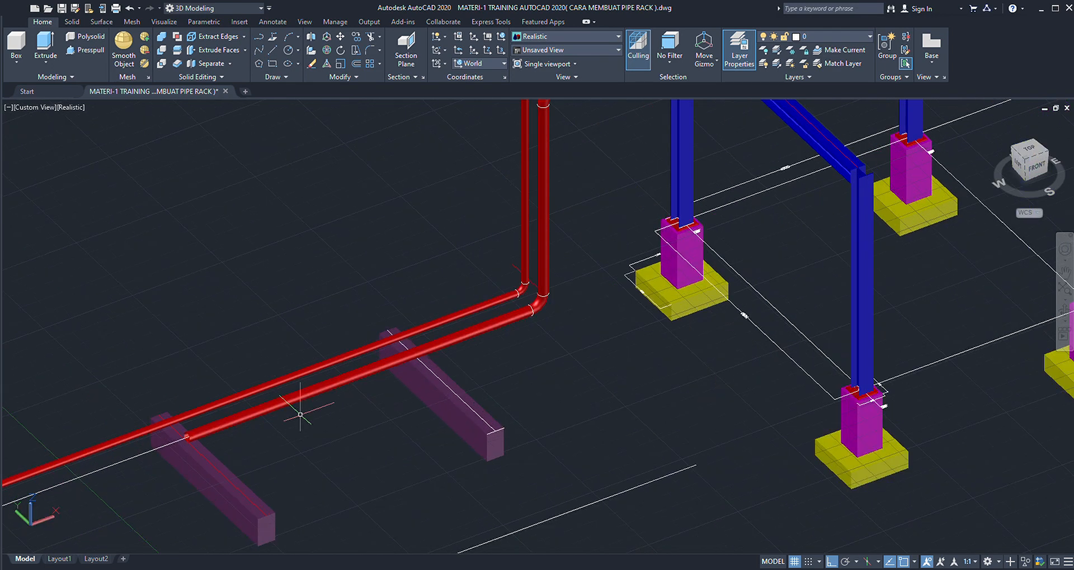
pyautogui.click(248, 395)
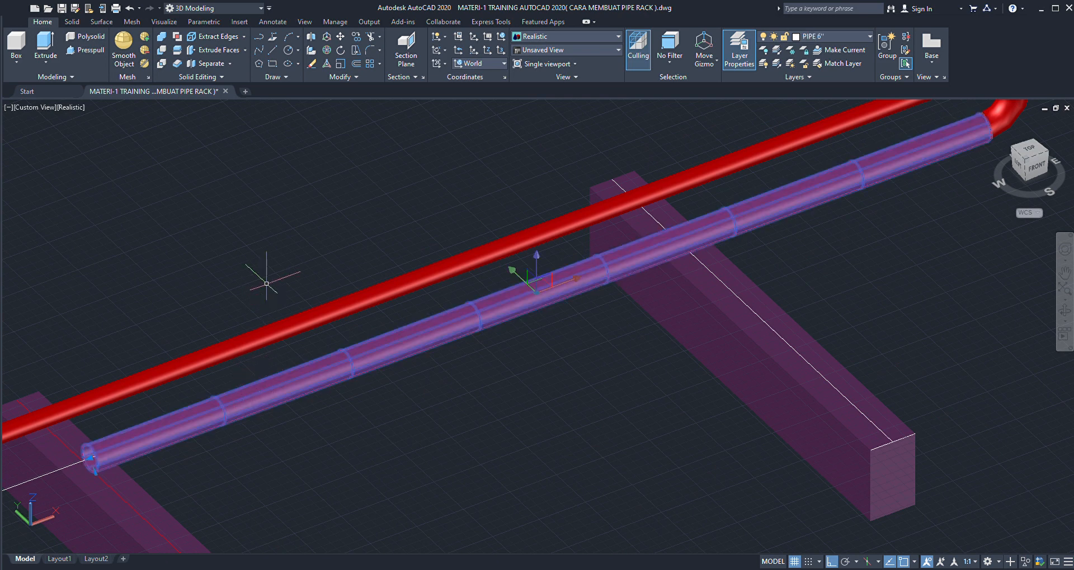
pyautogui.write('co')
pyautogui.press('space')
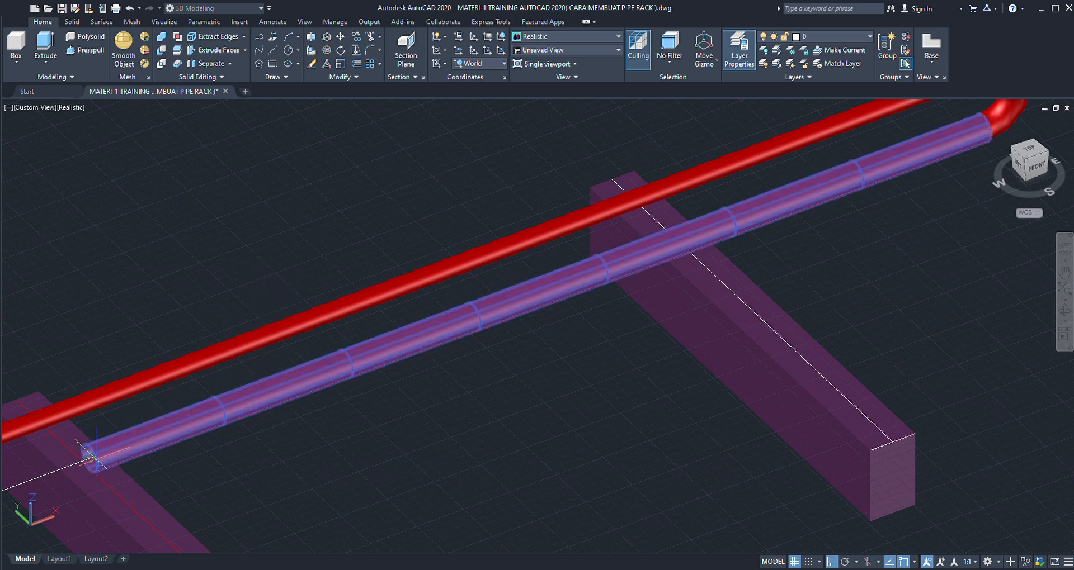
pyautogui.scroll(-8, 162, 411)
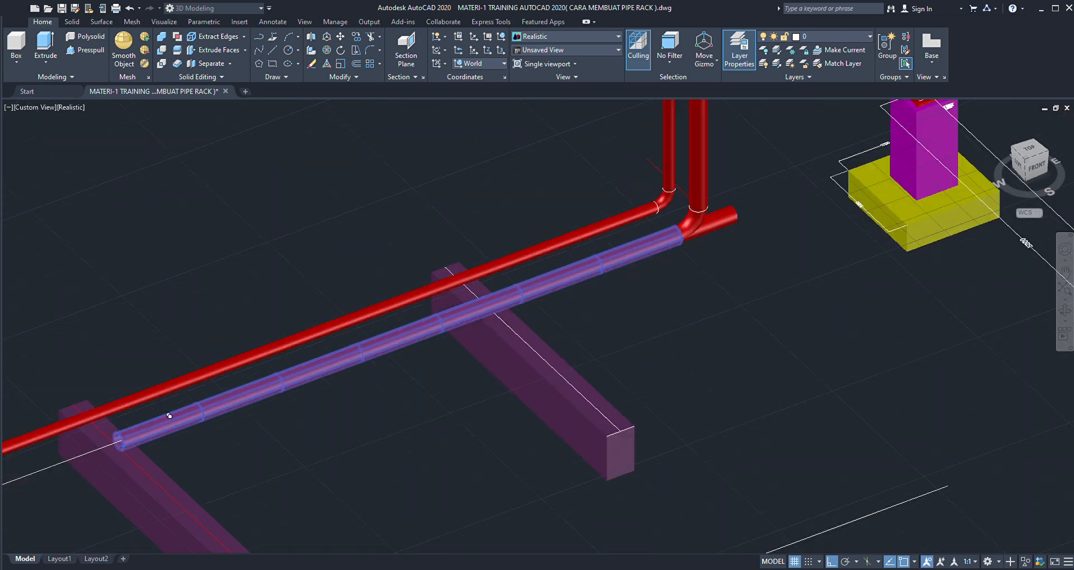
pyautogui.scroll(10, 224, 333)
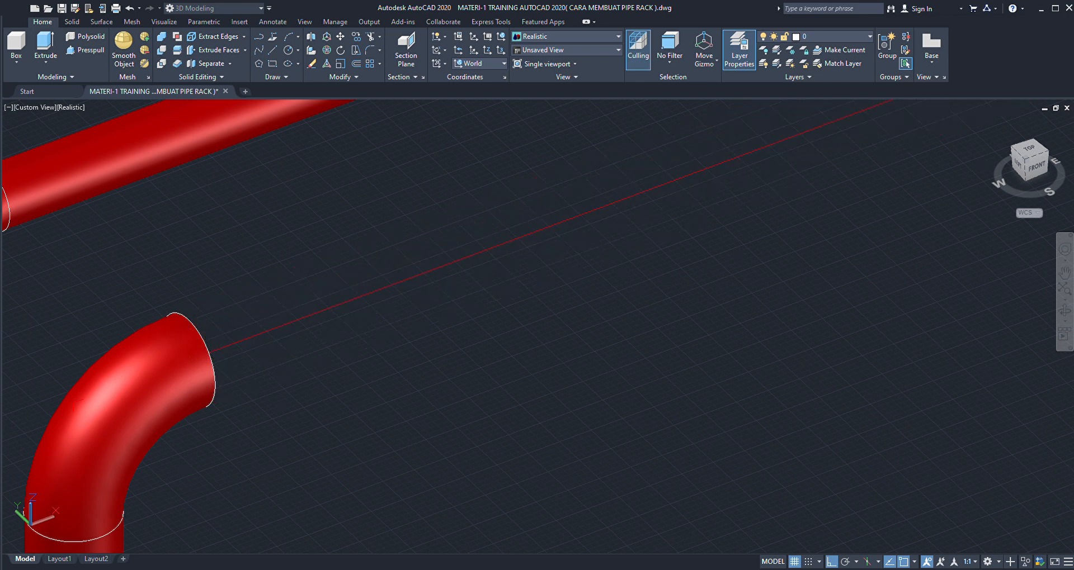
pyautogui.scroll(-5, 250, 347)
pyautogui.scroll(-5, 251, 347)
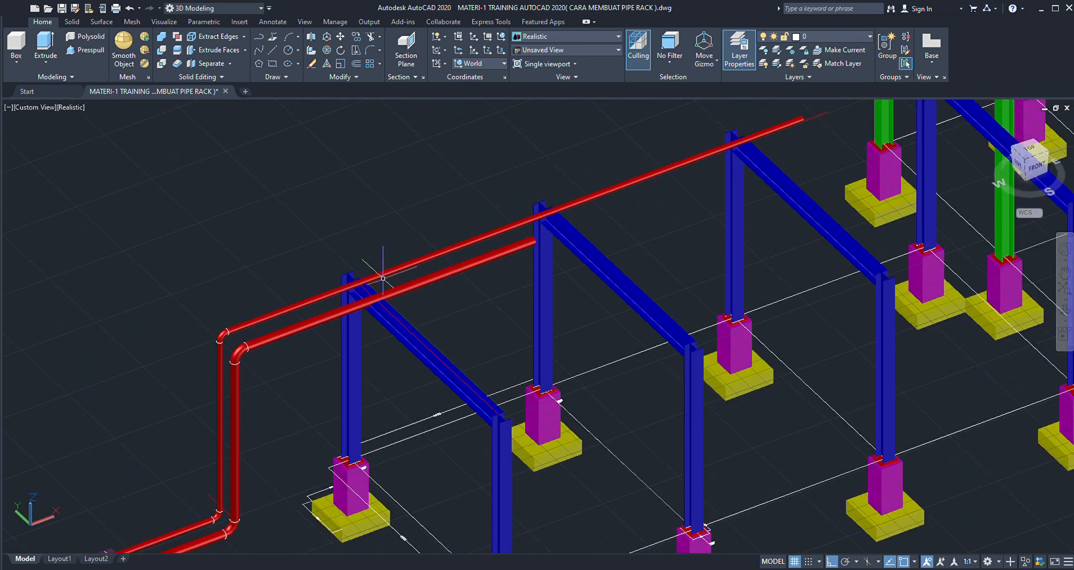
# - Move the second run's upper elbow and upper horizontal pipe together slightly upward from the elbow outlet's centre
pyautogui.scroll(7, 386, 300)
pyautogui.scroll(-4, 398, 313)
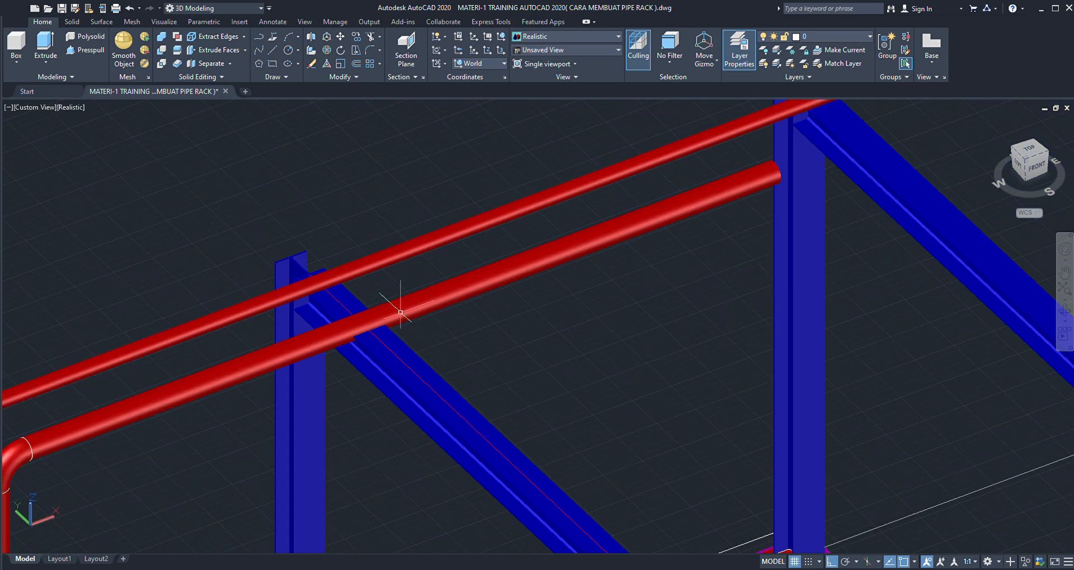
pyautogui.scroll(-2, 400, 309)
pyautogui.scroll(2, 402, 307)
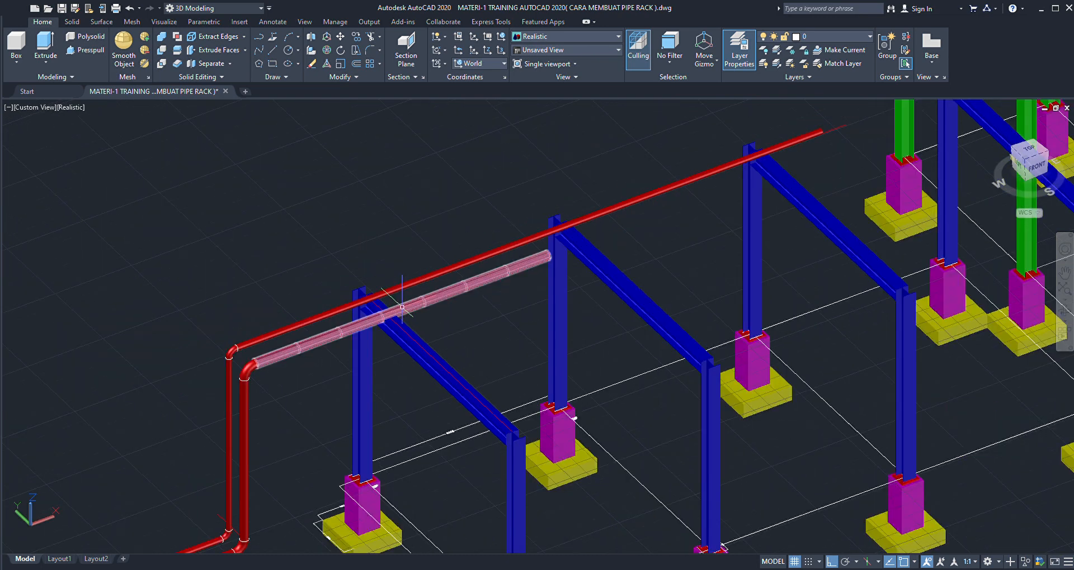
pyautogui.click(275, 367)
pyautogui.scroll(5, 276, 367)
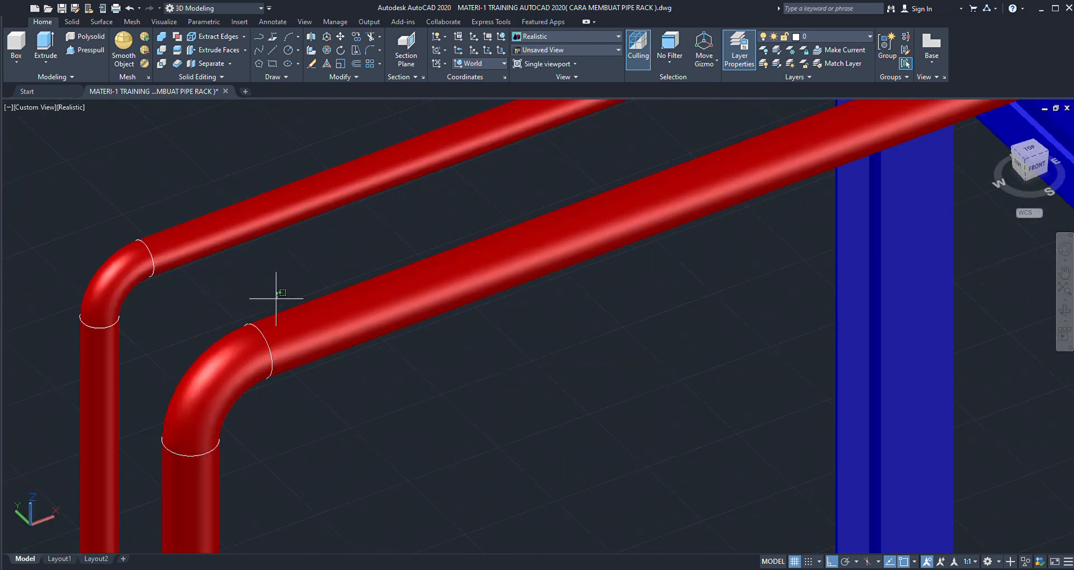
pyautogui.click(276, 292)
pyautogui.click(241, 383)
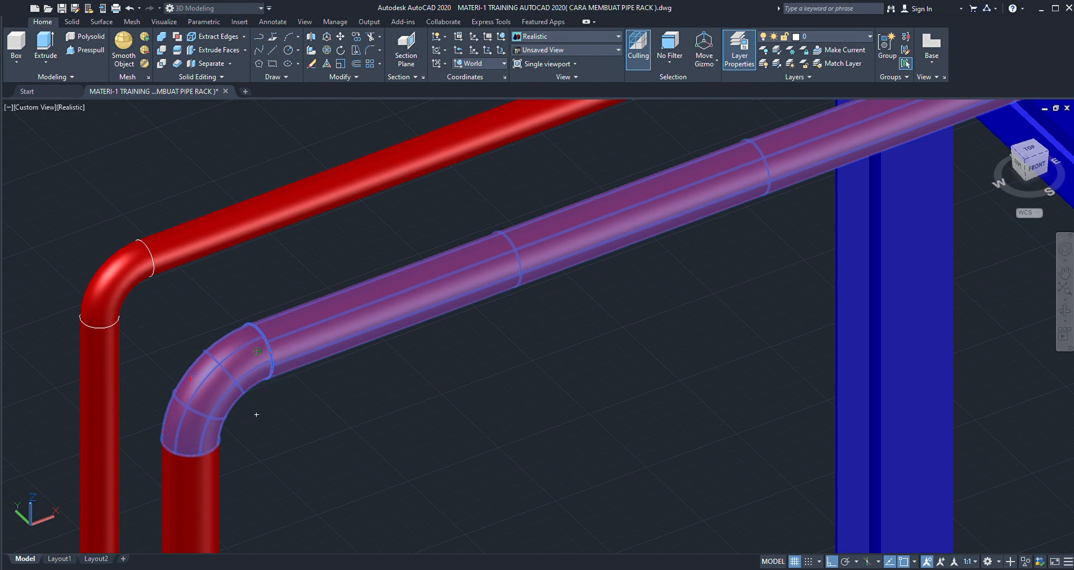
pyautogui.click(257, 351)
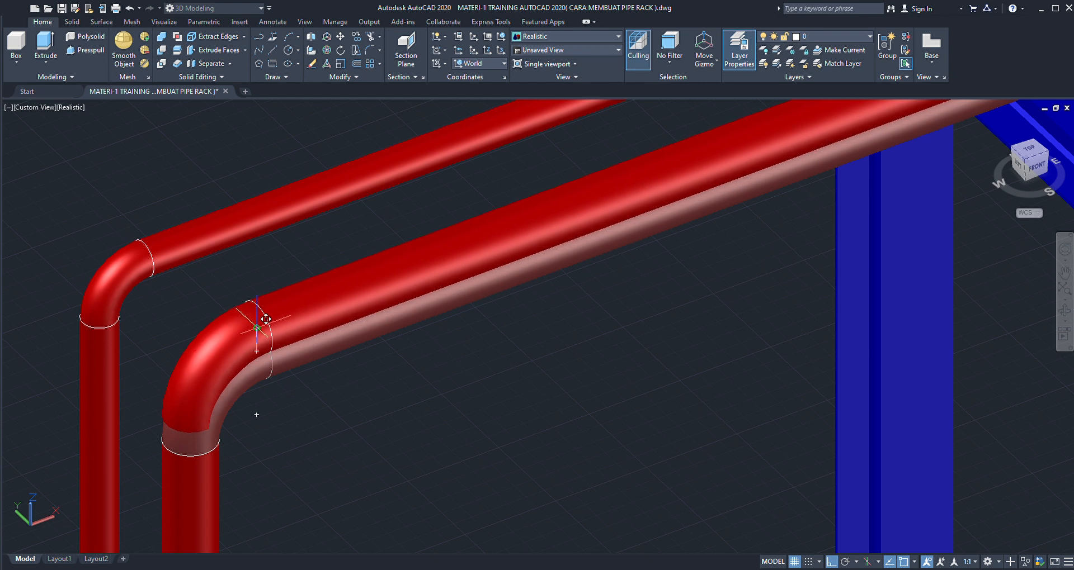
pyautogui.scroll(-6, 257, 327)
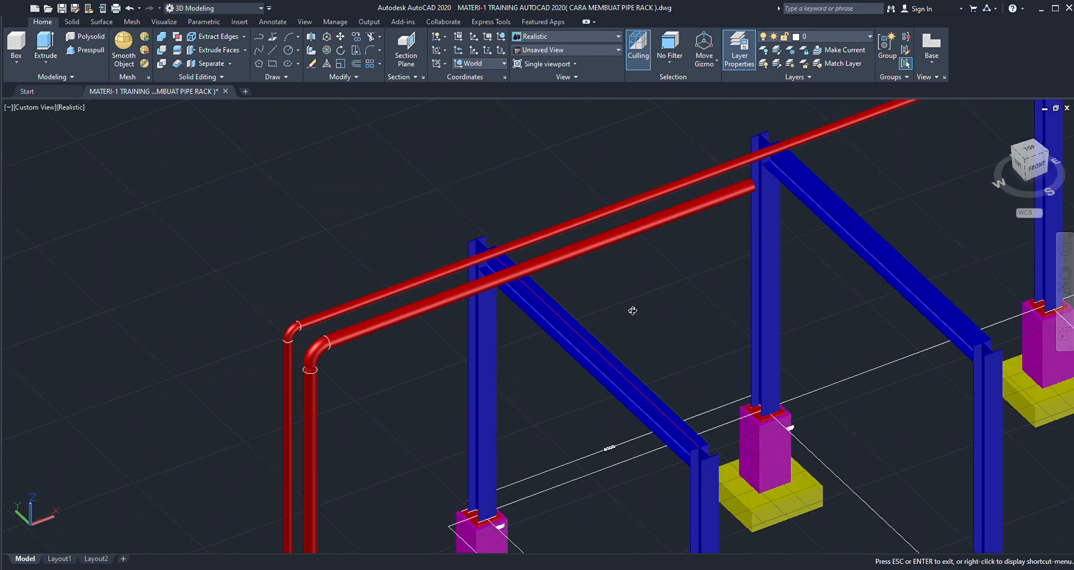
# - Move the joint circle on top of the second run's riser from its centre up to the centre of the upper elbow's lower end
pyautogui.moveTo(633, 310)
pyautogui.mouseDown()
pyautogui.moveTo(638, 241)
pyautogui.moveTo(655, 260)
pyautogui.moveTo(625, 291)
pyautogui.mouseUp()
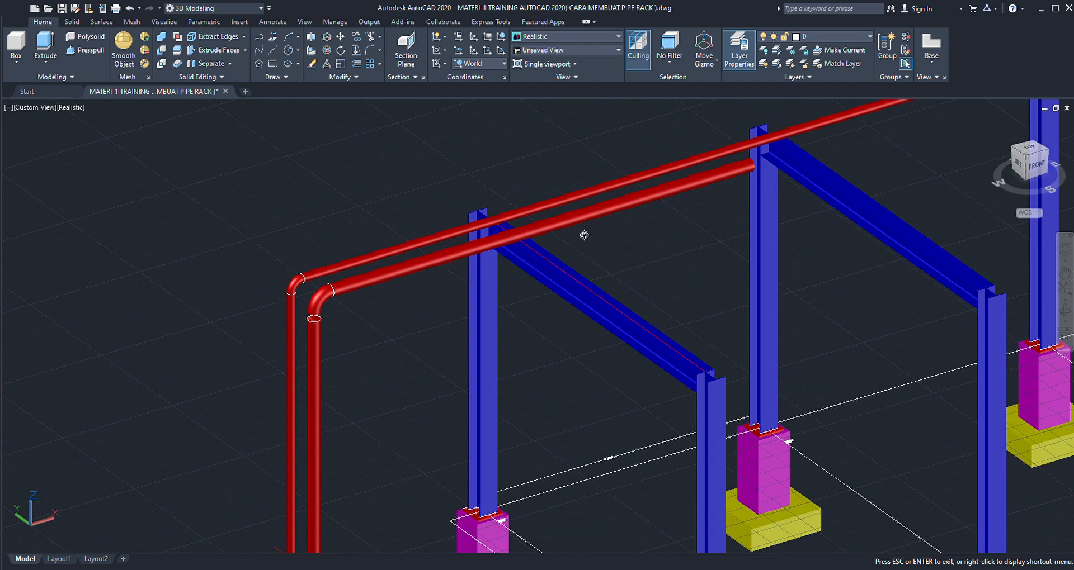
pyautogui.moveTo(583, 235)
pyautogui.mouseDown()
pyautogui.moveTo(612, 259)
pyautogui.moveTo(595, 233)
pyautogui.mouseUp()
pyautogui.scroll(-3, 594, 233)
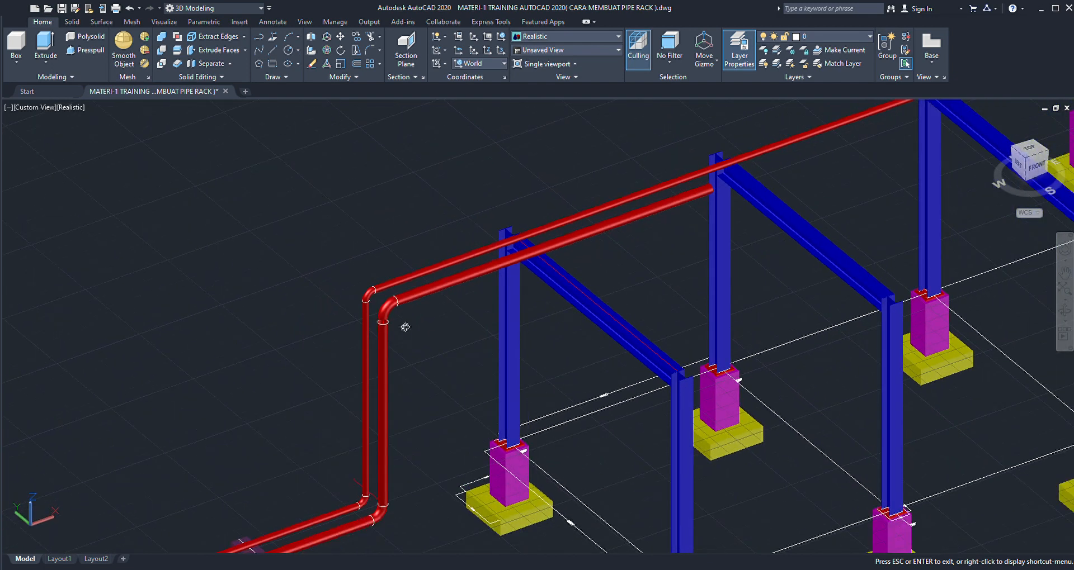
pyautogui.press('Escape')
pyautogui.scroll(8, 391, 296)
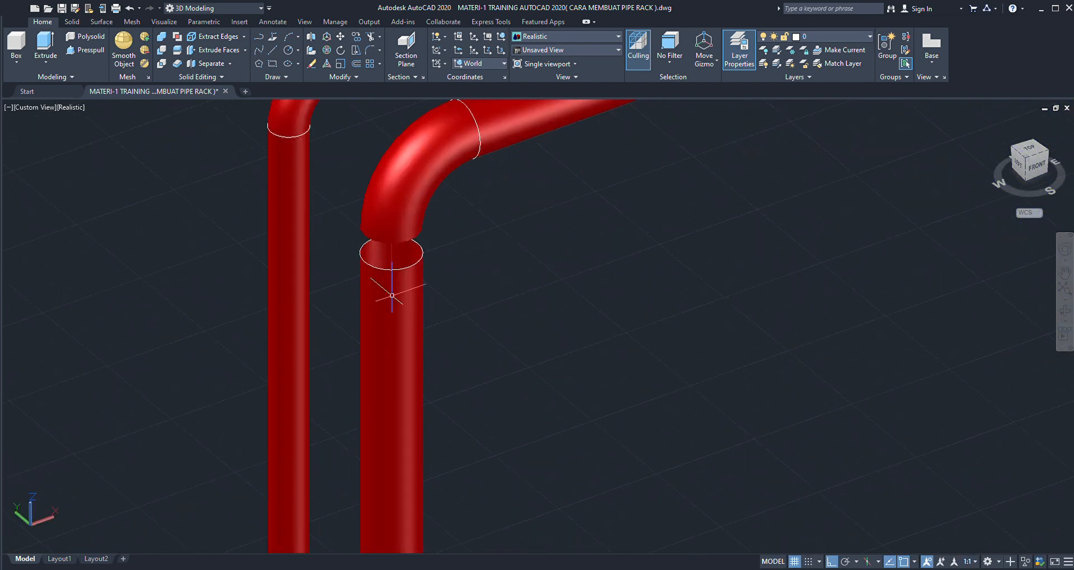
pyautogui.scroll(5, 392, 295)
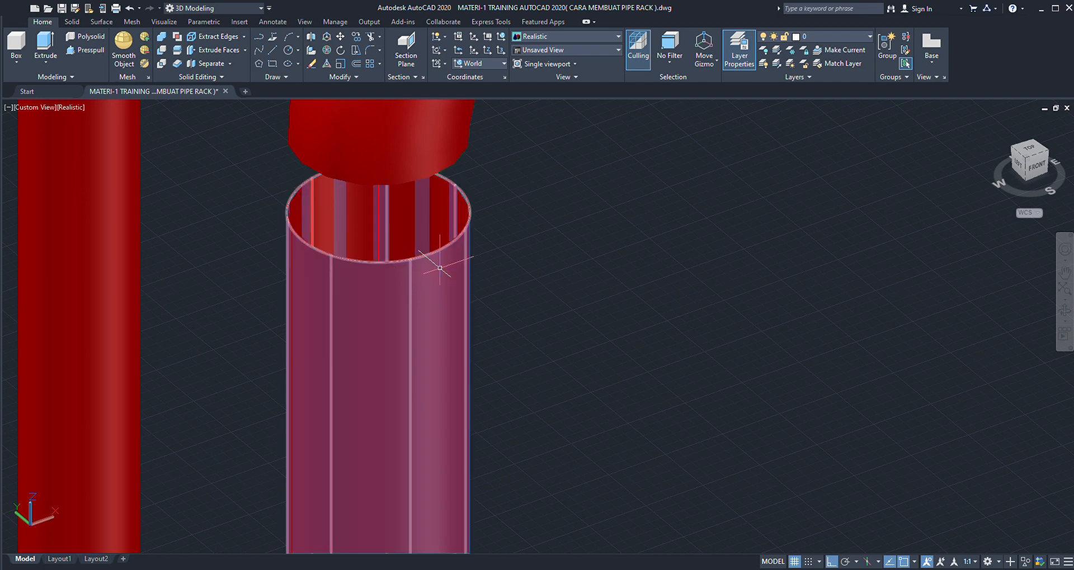
pyautogui.keyDown('ctrl'); pyautogui.click(420, 240); pyautogui.keyUp('ctrl')
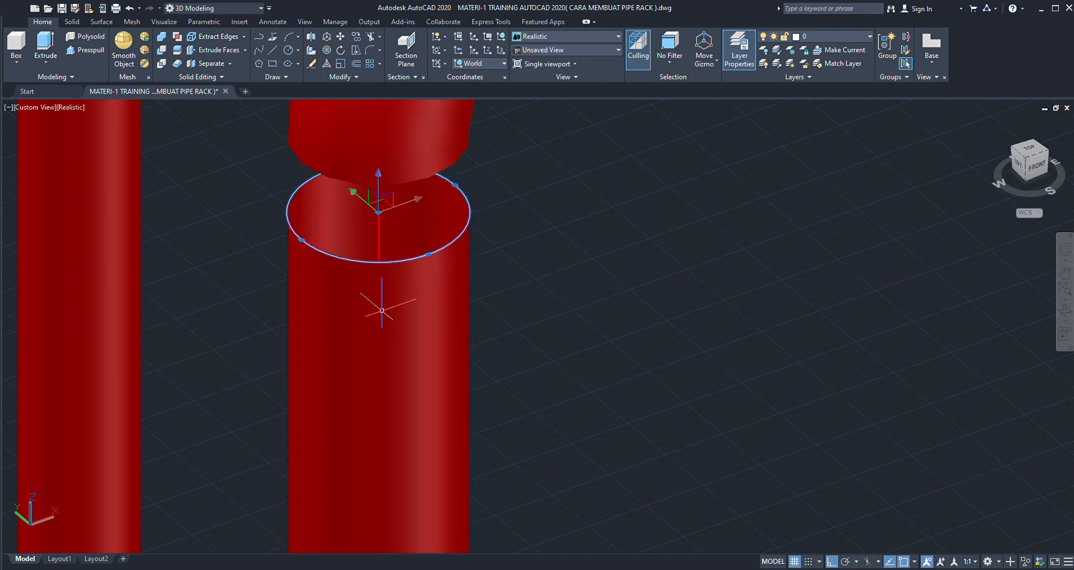
pyautogui.scroll(-2, 470, 295)
pyautogui.press('Escape')
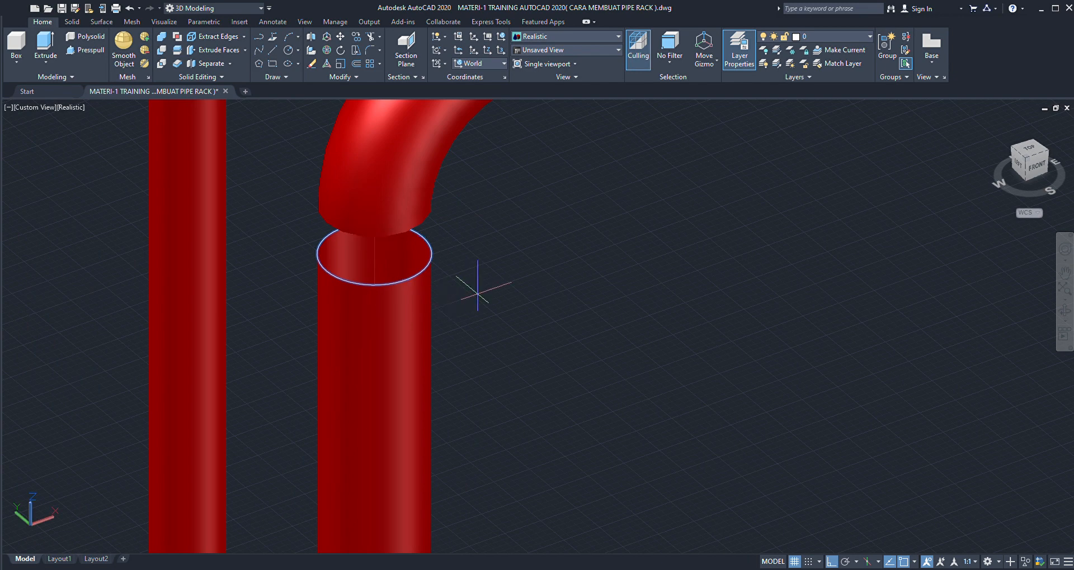
pyautogui.click(374, 254)
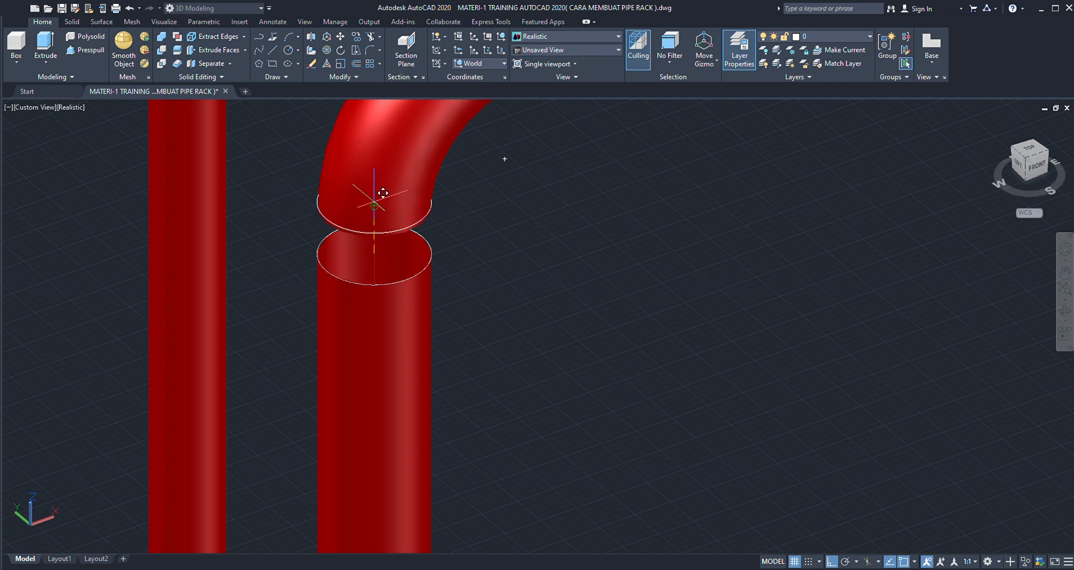
pyautogui.click(374, 207)
pyautogui.scroll(2, 439, 240)
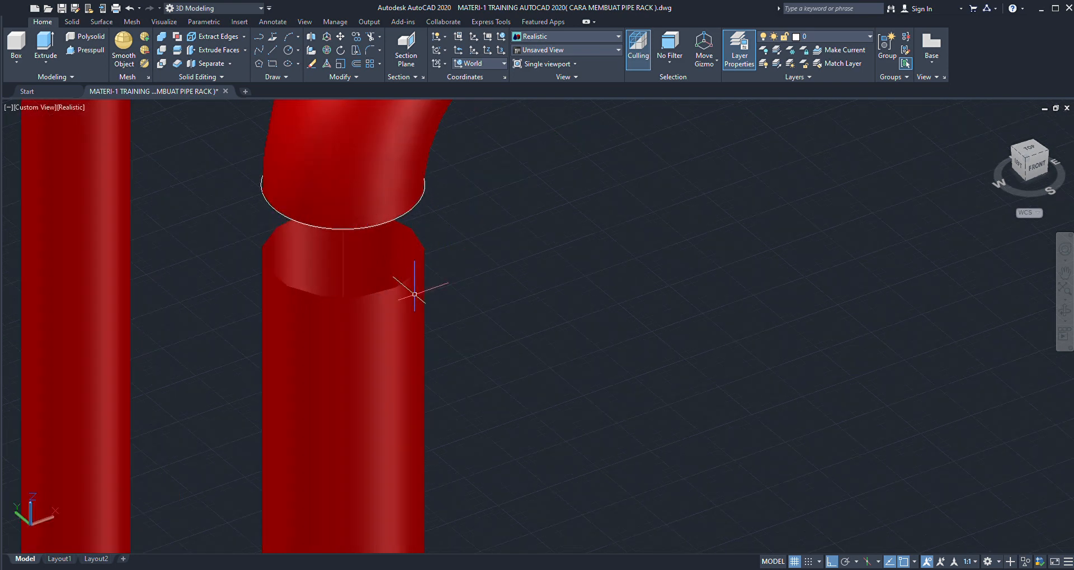
# - Stretch the top end of the second run's 6" riser up to the centre of the joint circle under the upper elbow
pyautogui.click(414, 294)
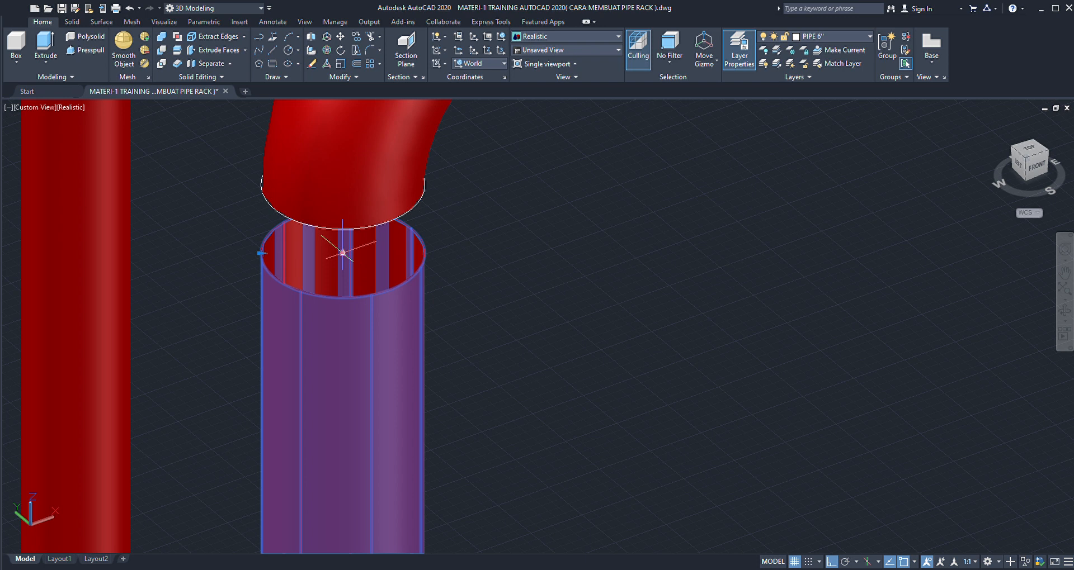
pyautogui.click(342, 253)
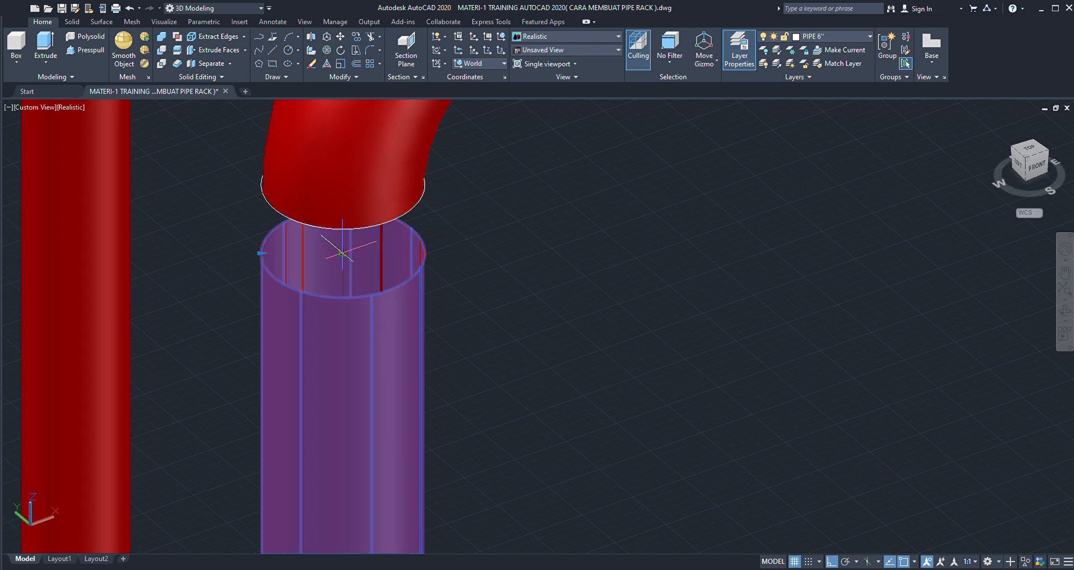
pyautogui.click(343, 184)
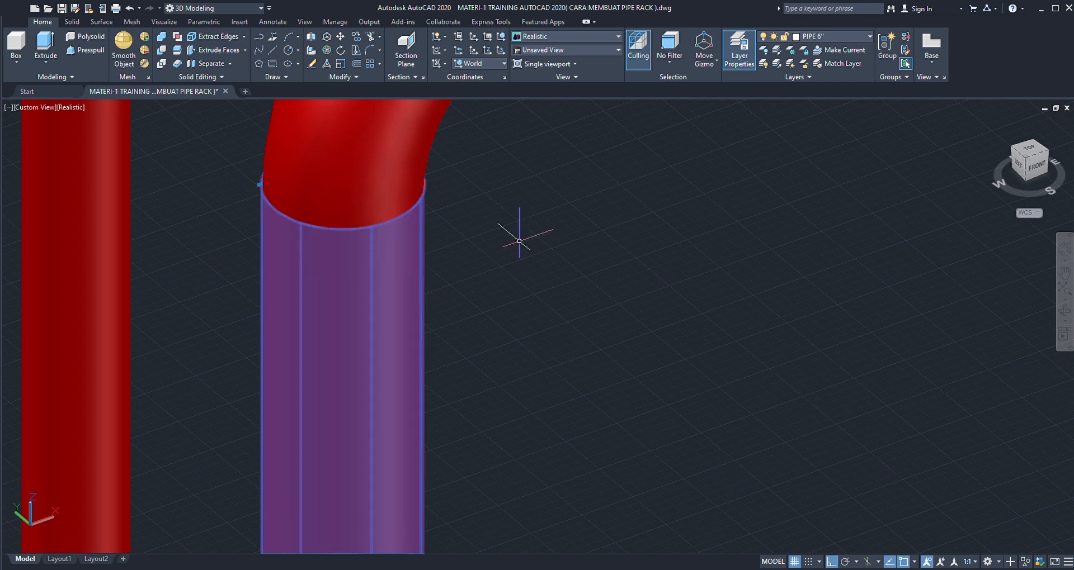
pyautogui.press('Escape')
pyautogui.scroll(-5, 507, 263)
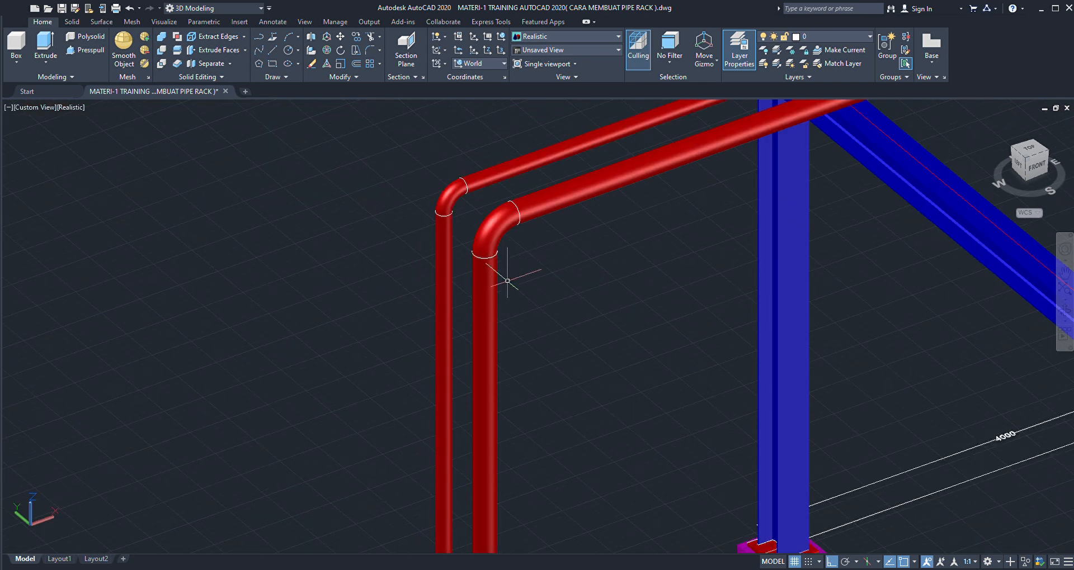
# - Inspect the second run's riser and its elbow joints, and review both pipe runs along the sleepers and over the rack
pyautogui.scroll(-5, 507, 281)
pyautogui.scroll(5, 503, 271)
pyautogui.click(490, 295)
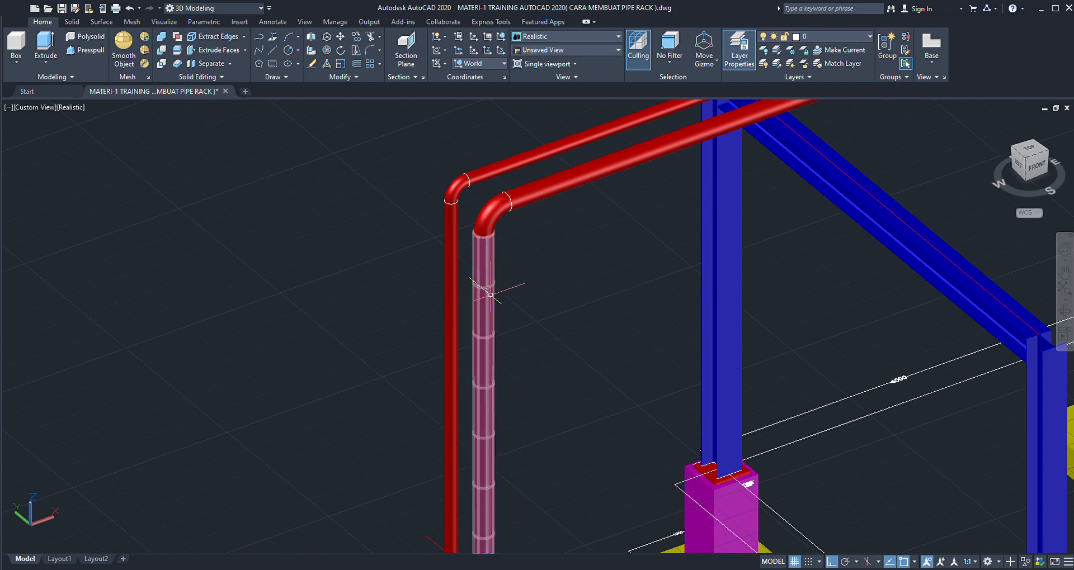
pyautogui.click(489, 294)
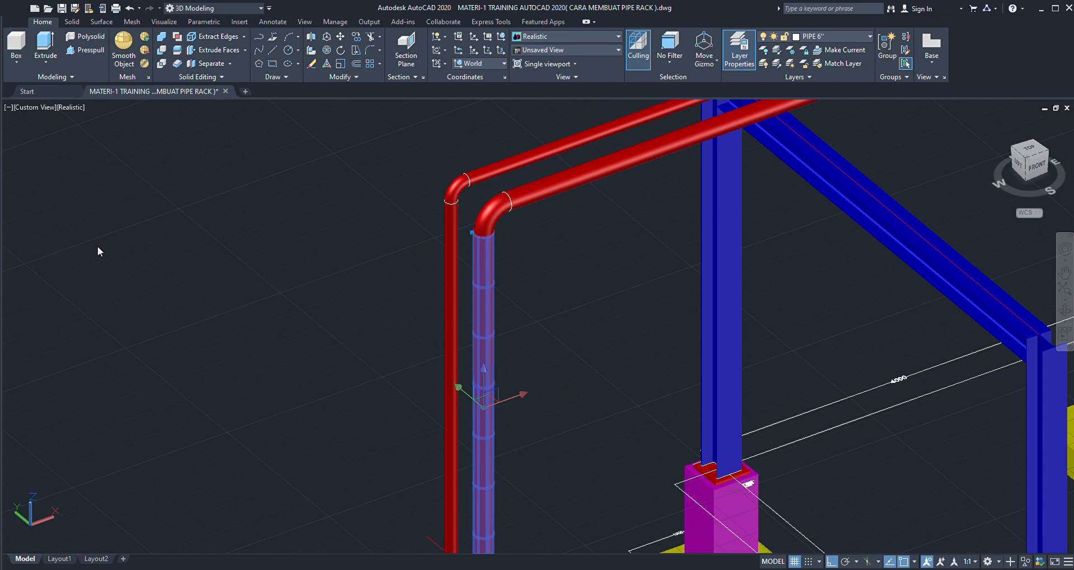
pyautogui.scroll(-4, 317, 256)
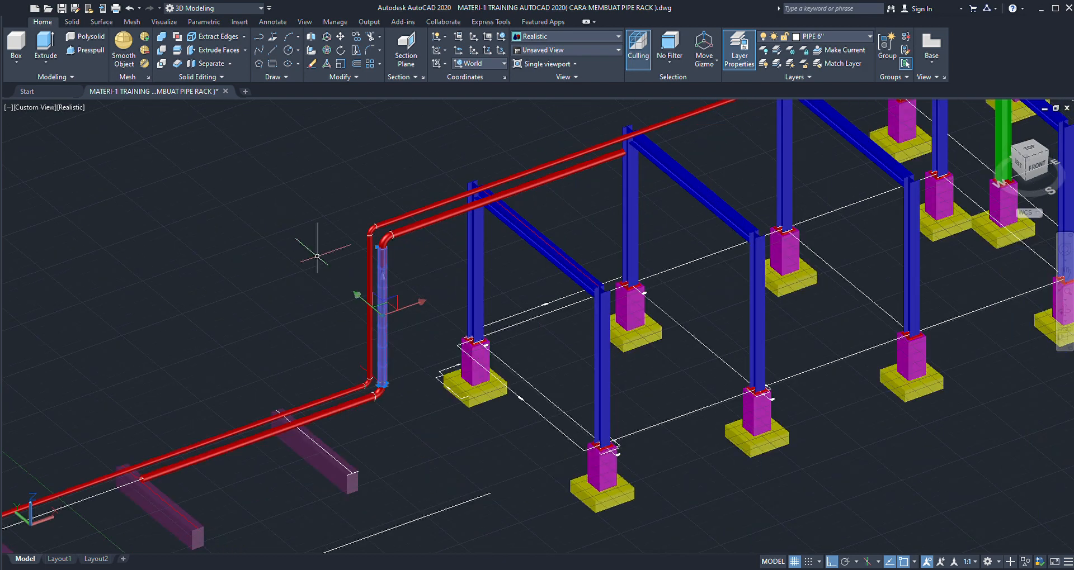
pyautogui.press('Escape')
pyautogui.scroll(-2, 420, 249)
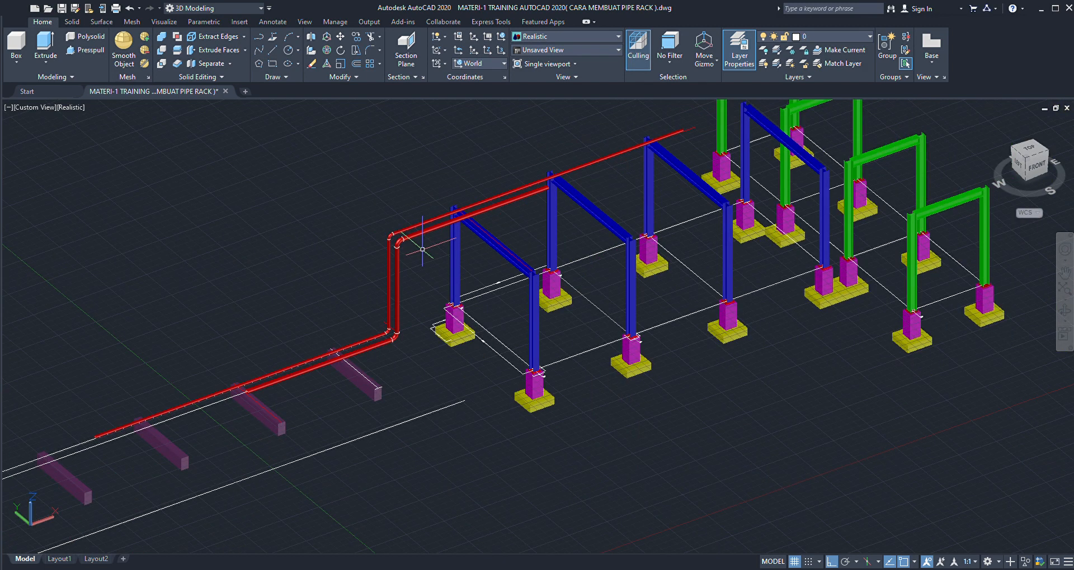
pyautogui.scroll(2, 431, 246)
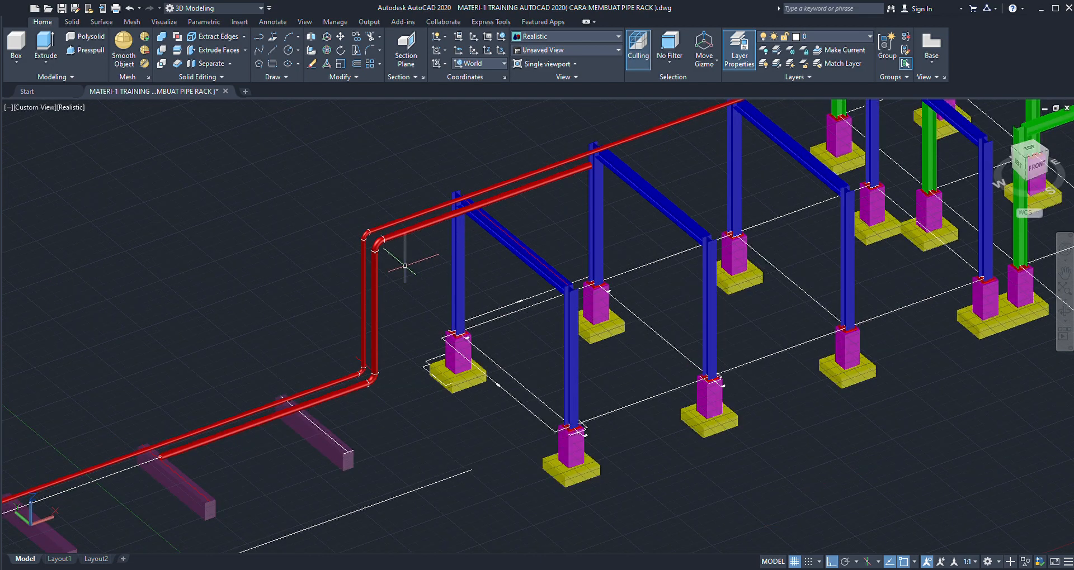
pyautogui.scroll(-2, 398, 272)
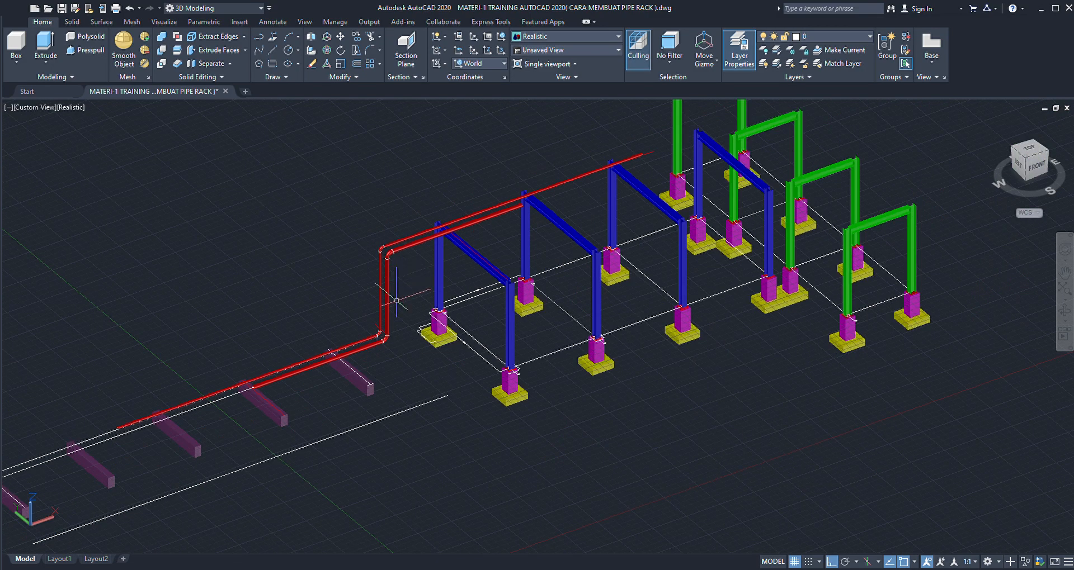
pyautogui.scroll(2, 380, 334)
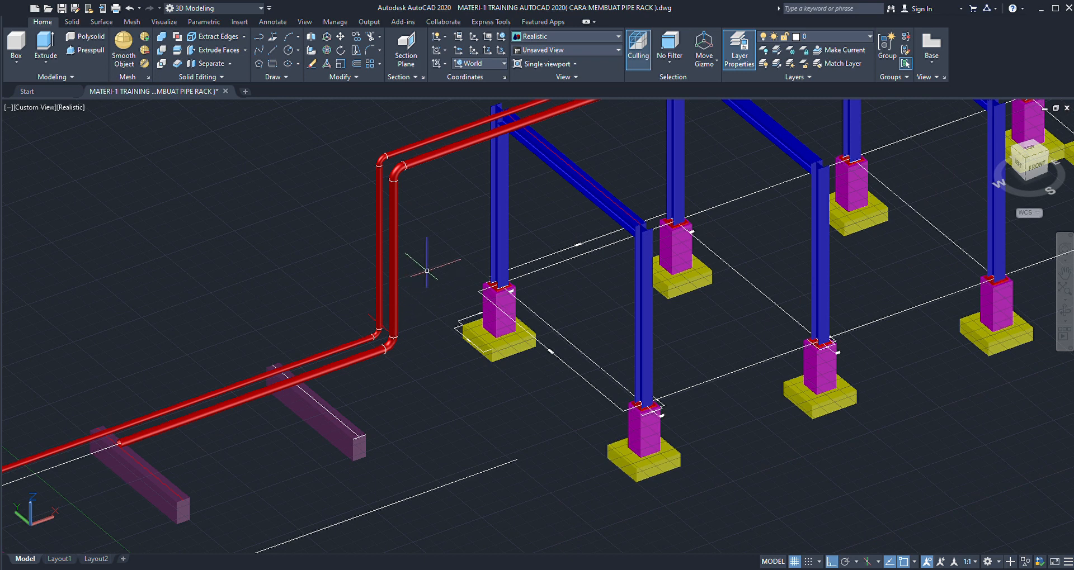
pyautogui.scroll(-2, 422, 260)
pyautogui.scroll(3, 409, 229)
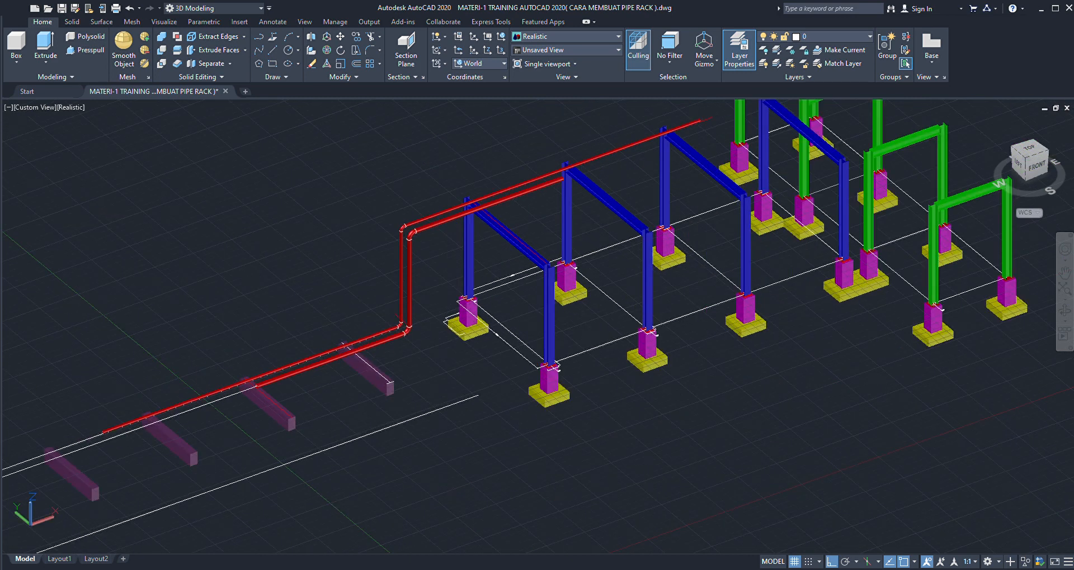
pyautogui.scroll(2, 409, 229)
pyautogui.scroll(-1, 408, 231)
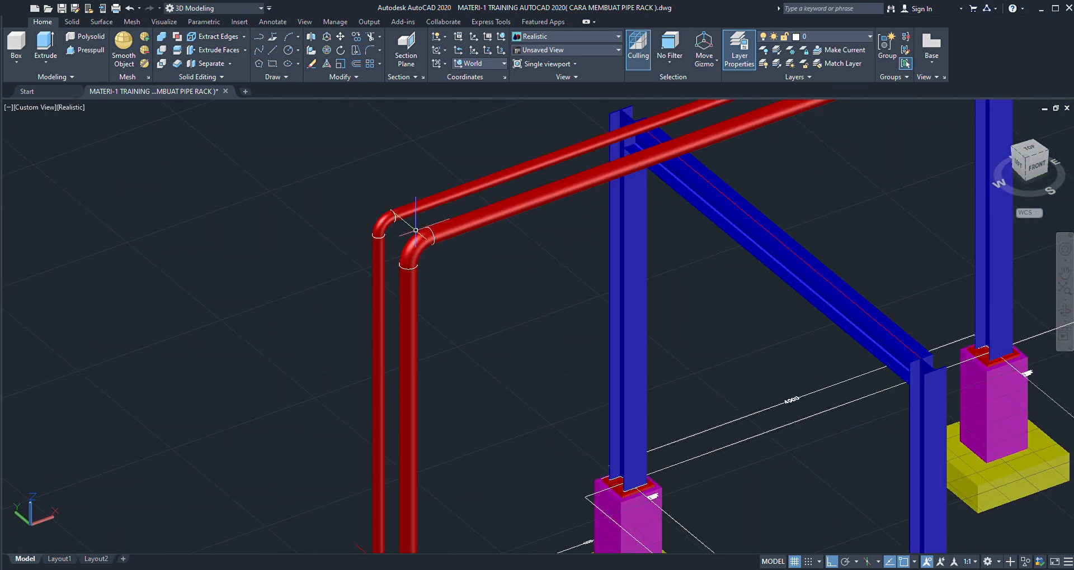
pyautogui.scroll(2, 414, 230)
pyautogui.scroll(-5, 416, 229)
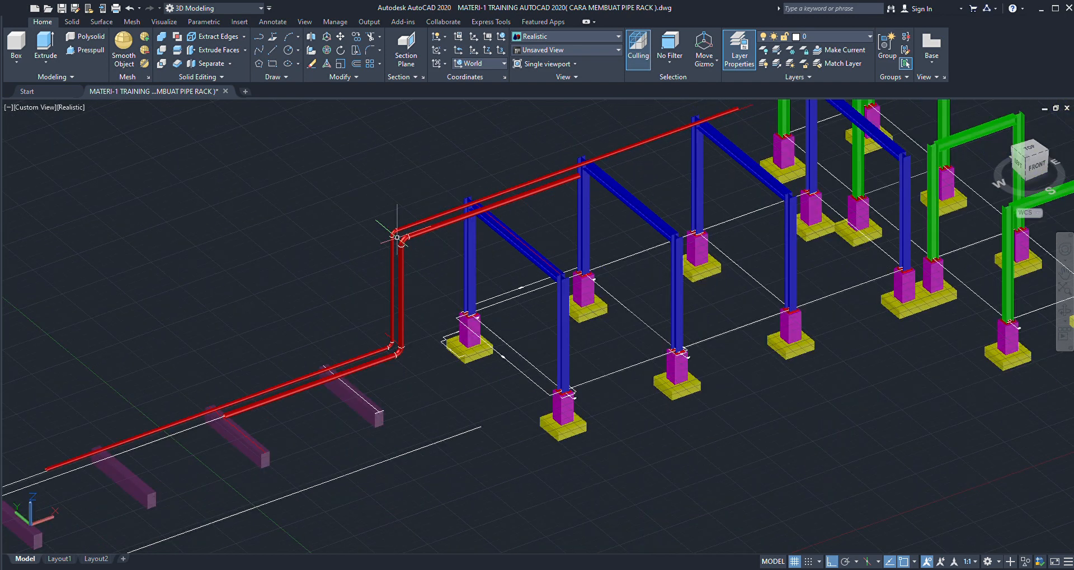
pyautogui.scroll(-2, 407, 259)
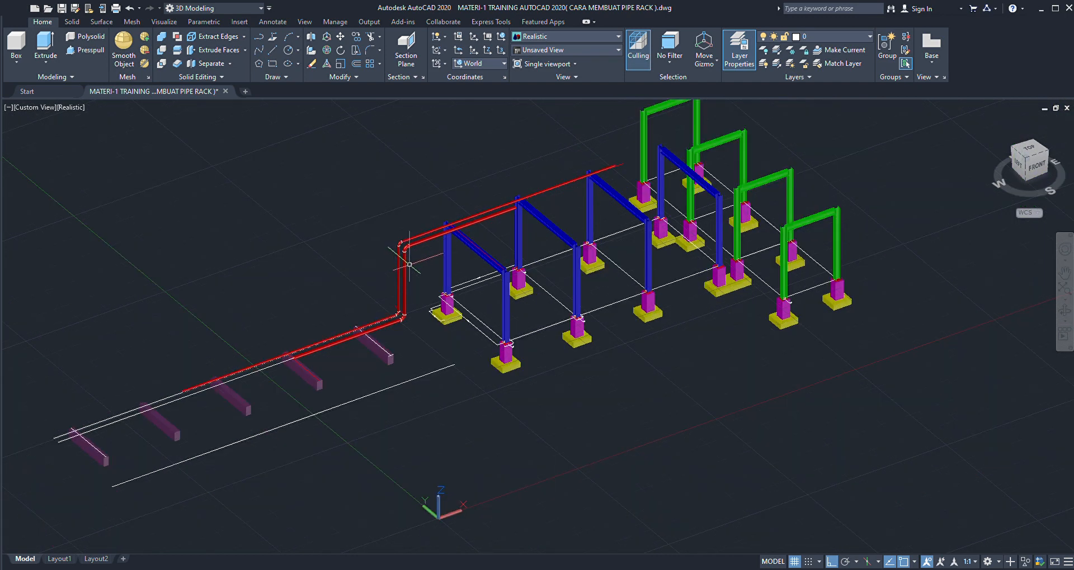
pyautogui.scroll(-2, 409, 264)
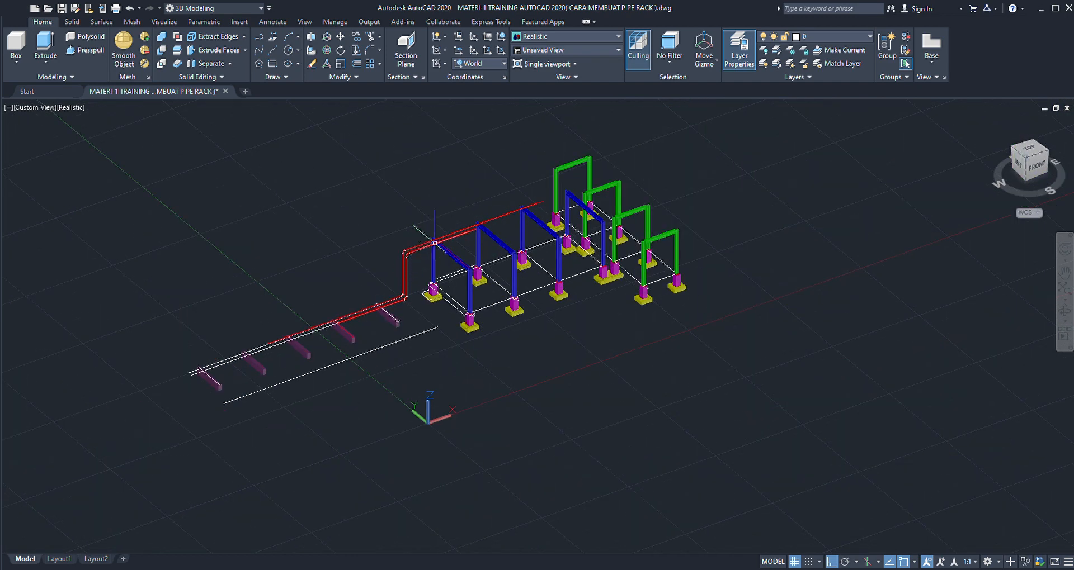
pyautogui.scroll(3, 447, 228)
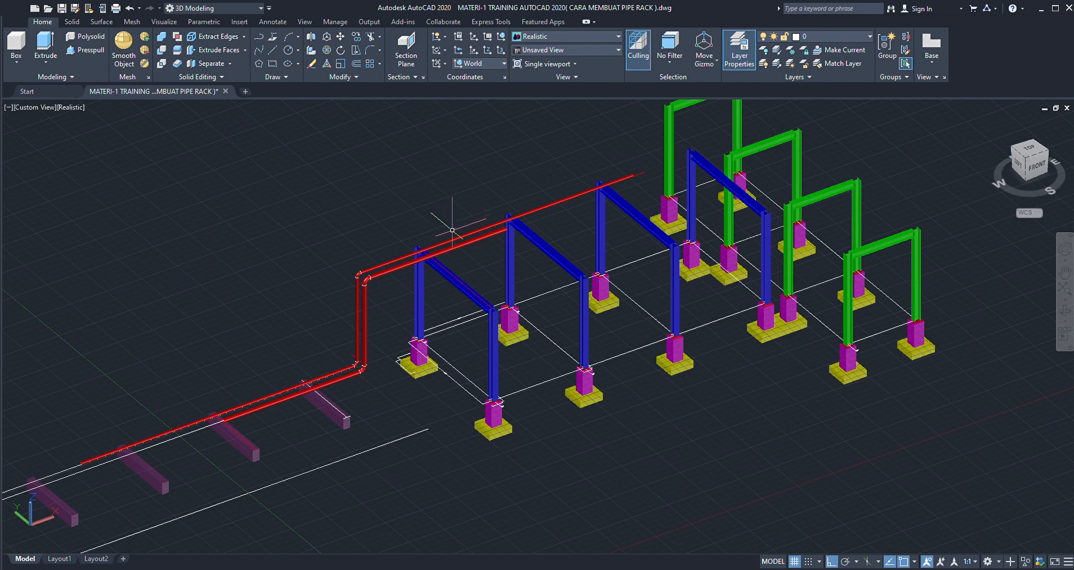
pyautogui.scroll(-2, 419, 271)
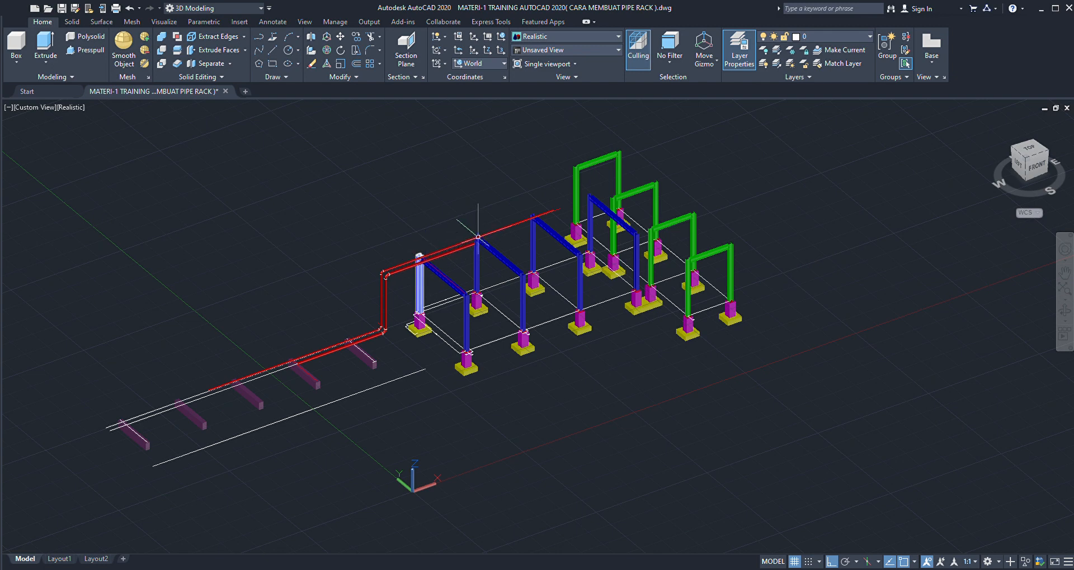
pyautogui.scroll(3, 495, 235)
pyautogui.scroll(-3, 448, 246)
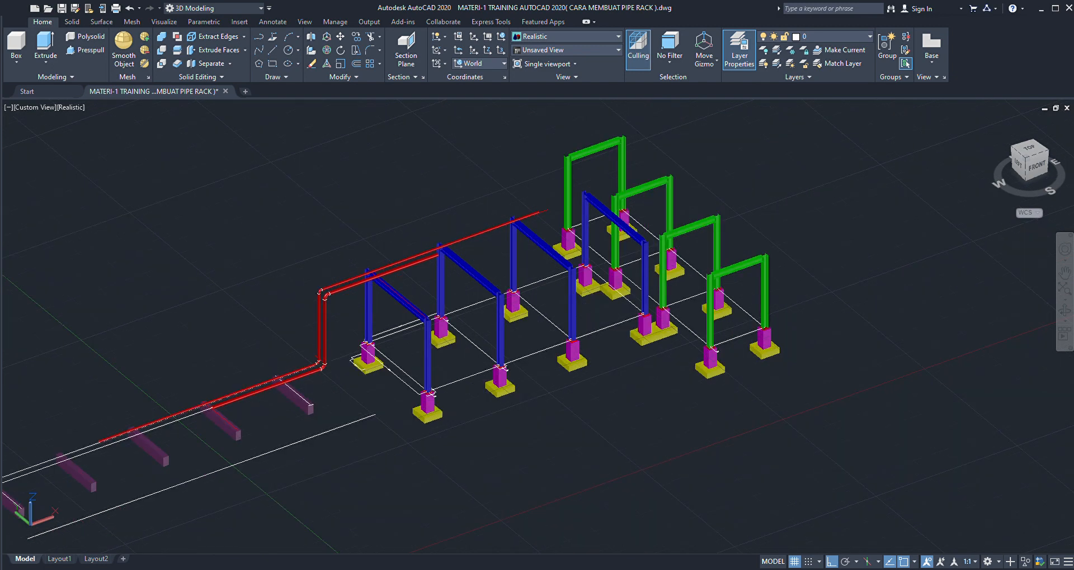